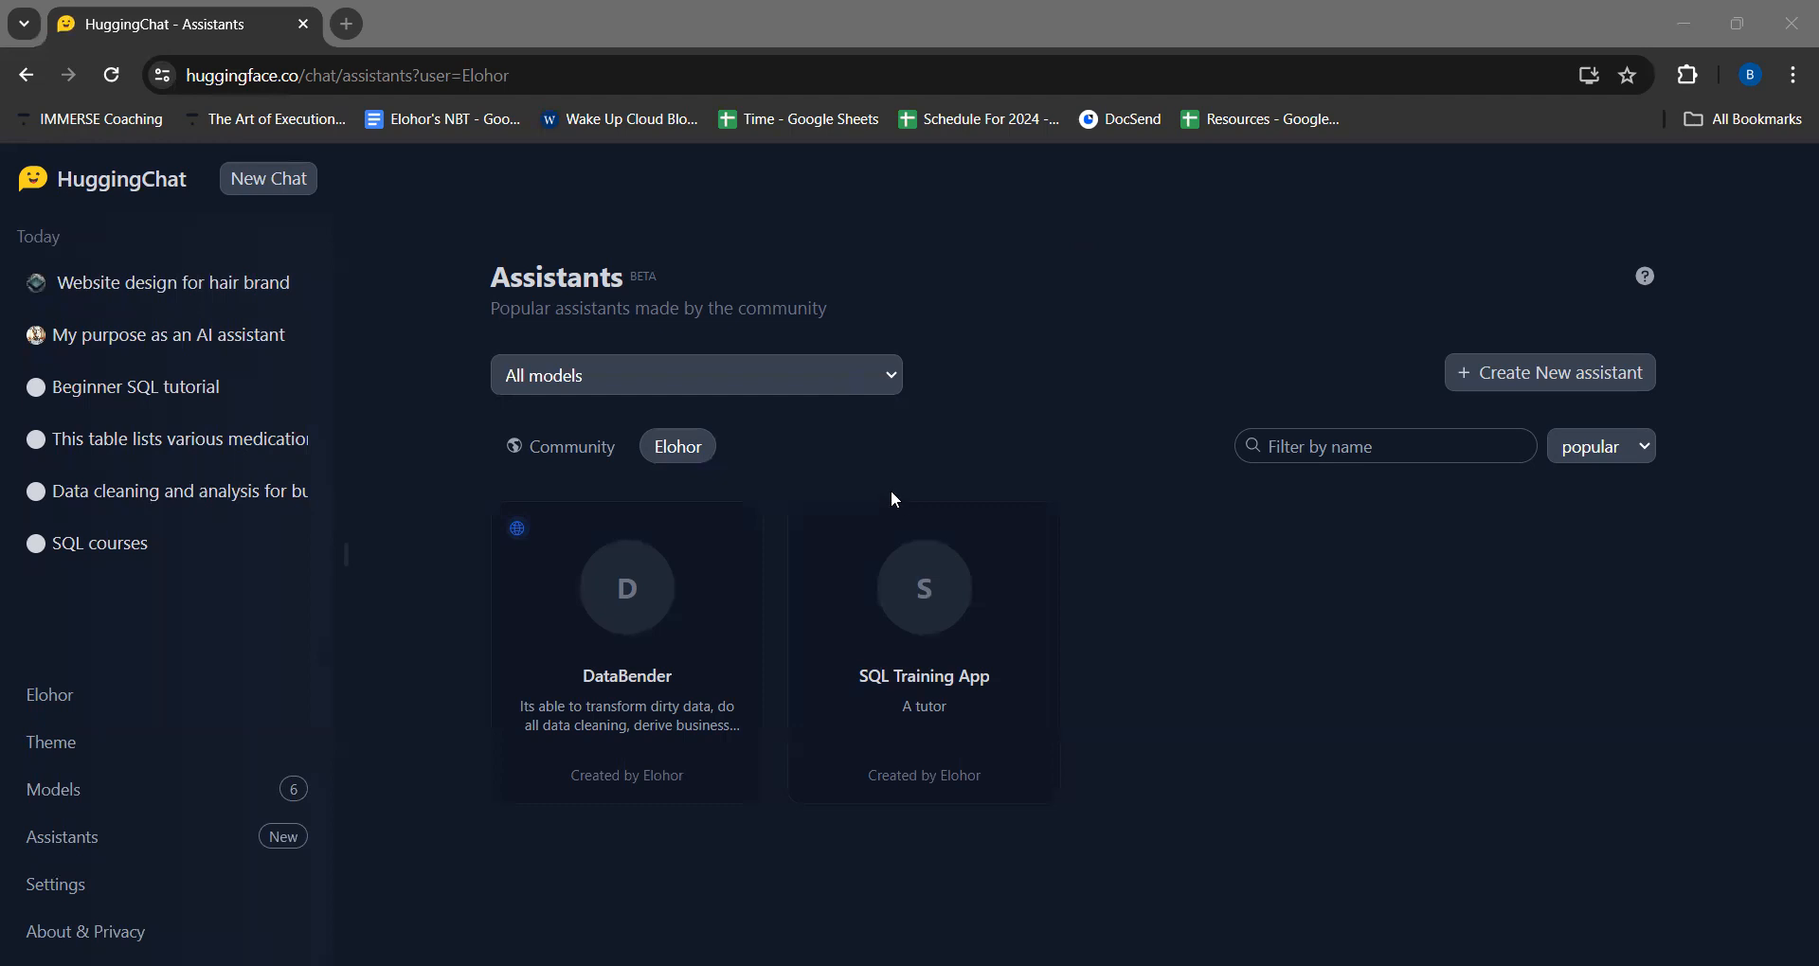
- Sign out of HuggingChat and sign back in with the Hugging Face account
mouse_move(178, 696)
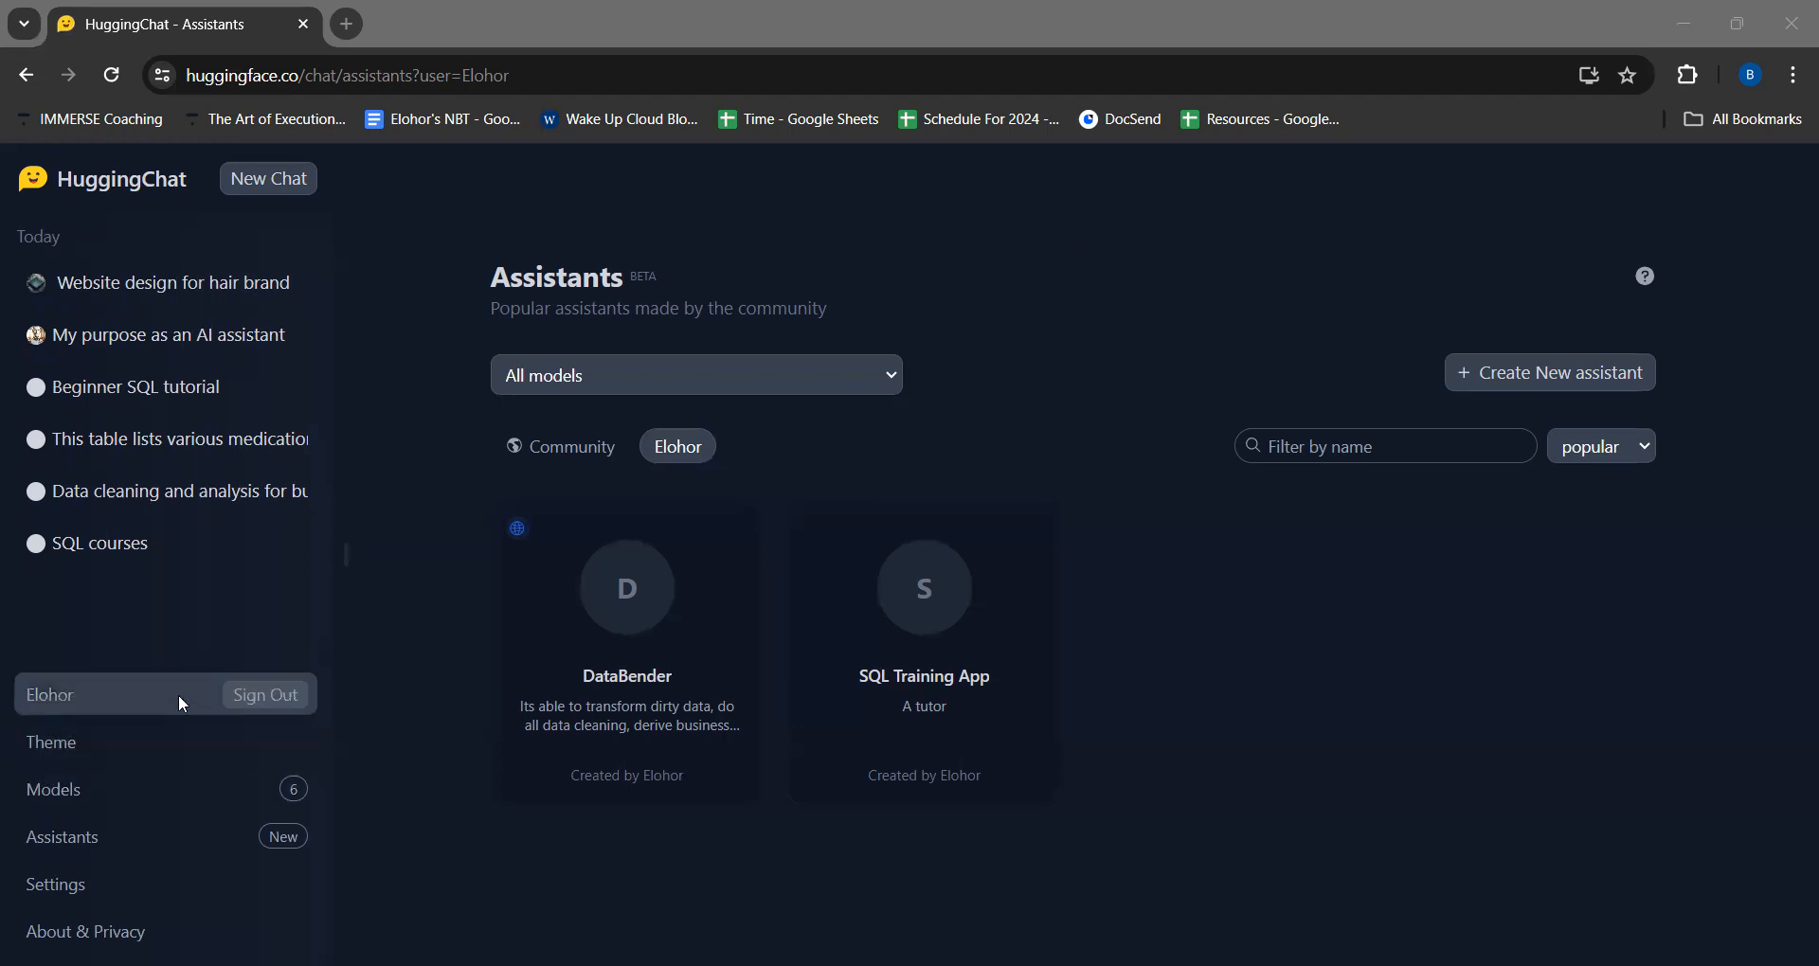
click(250, 699)
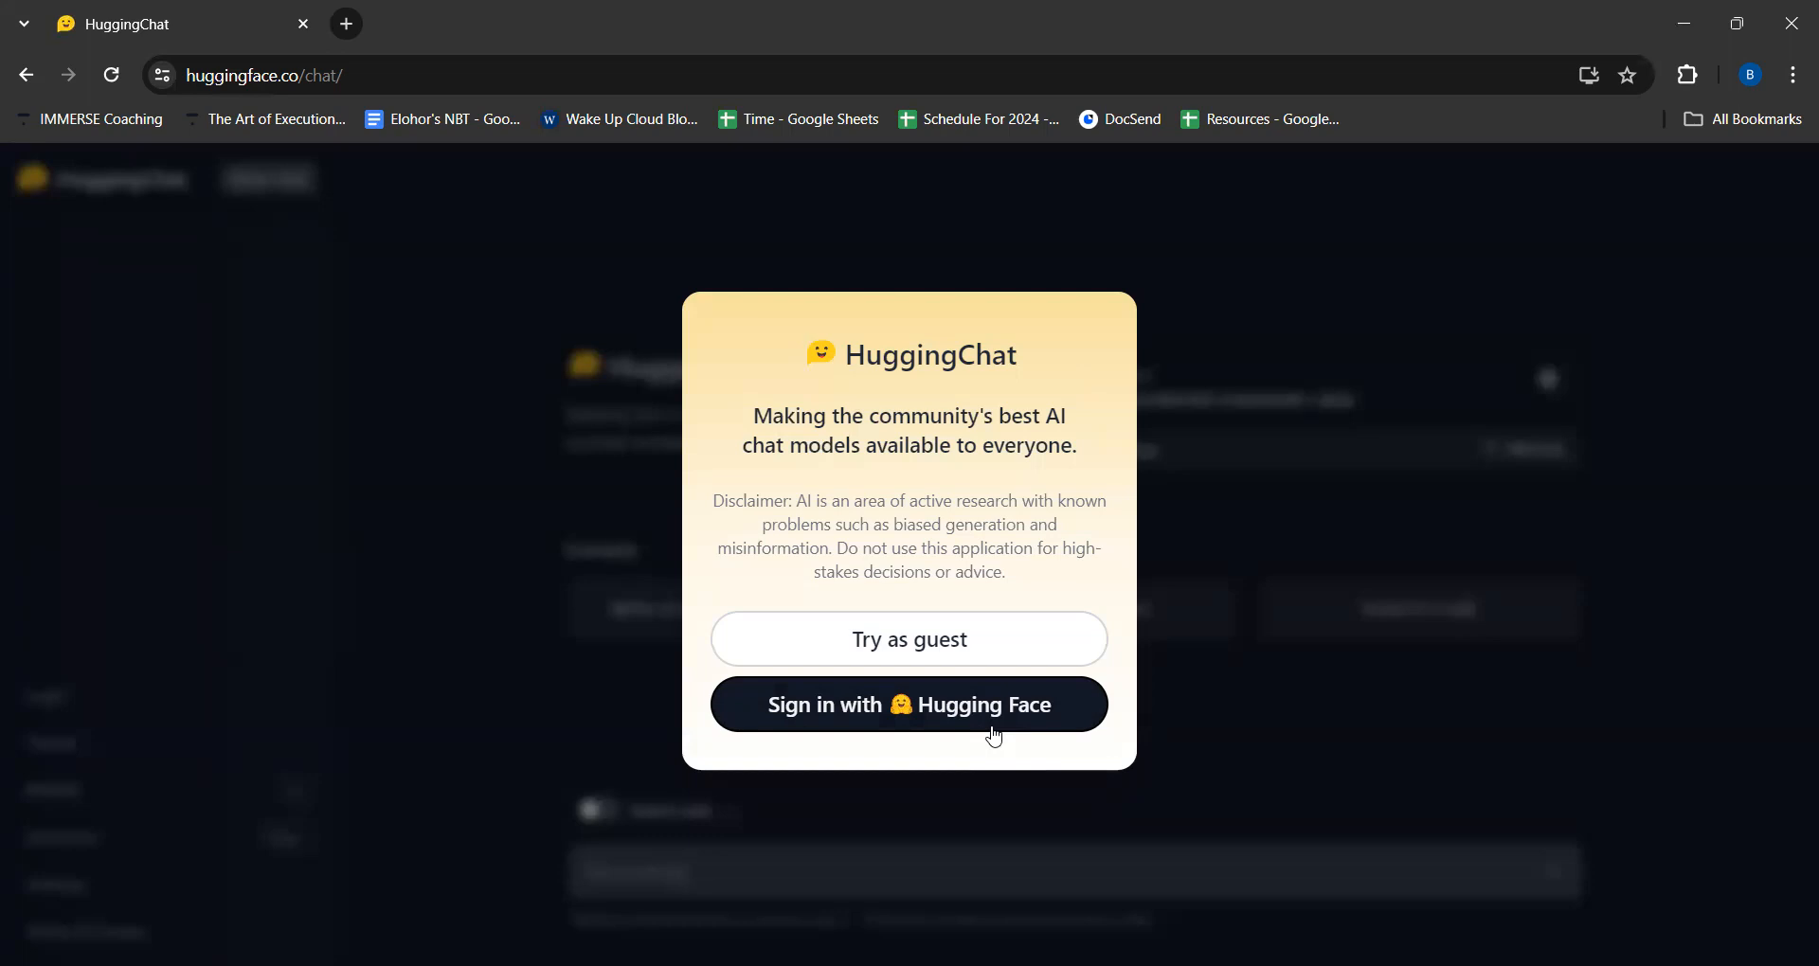
click(899, 713)
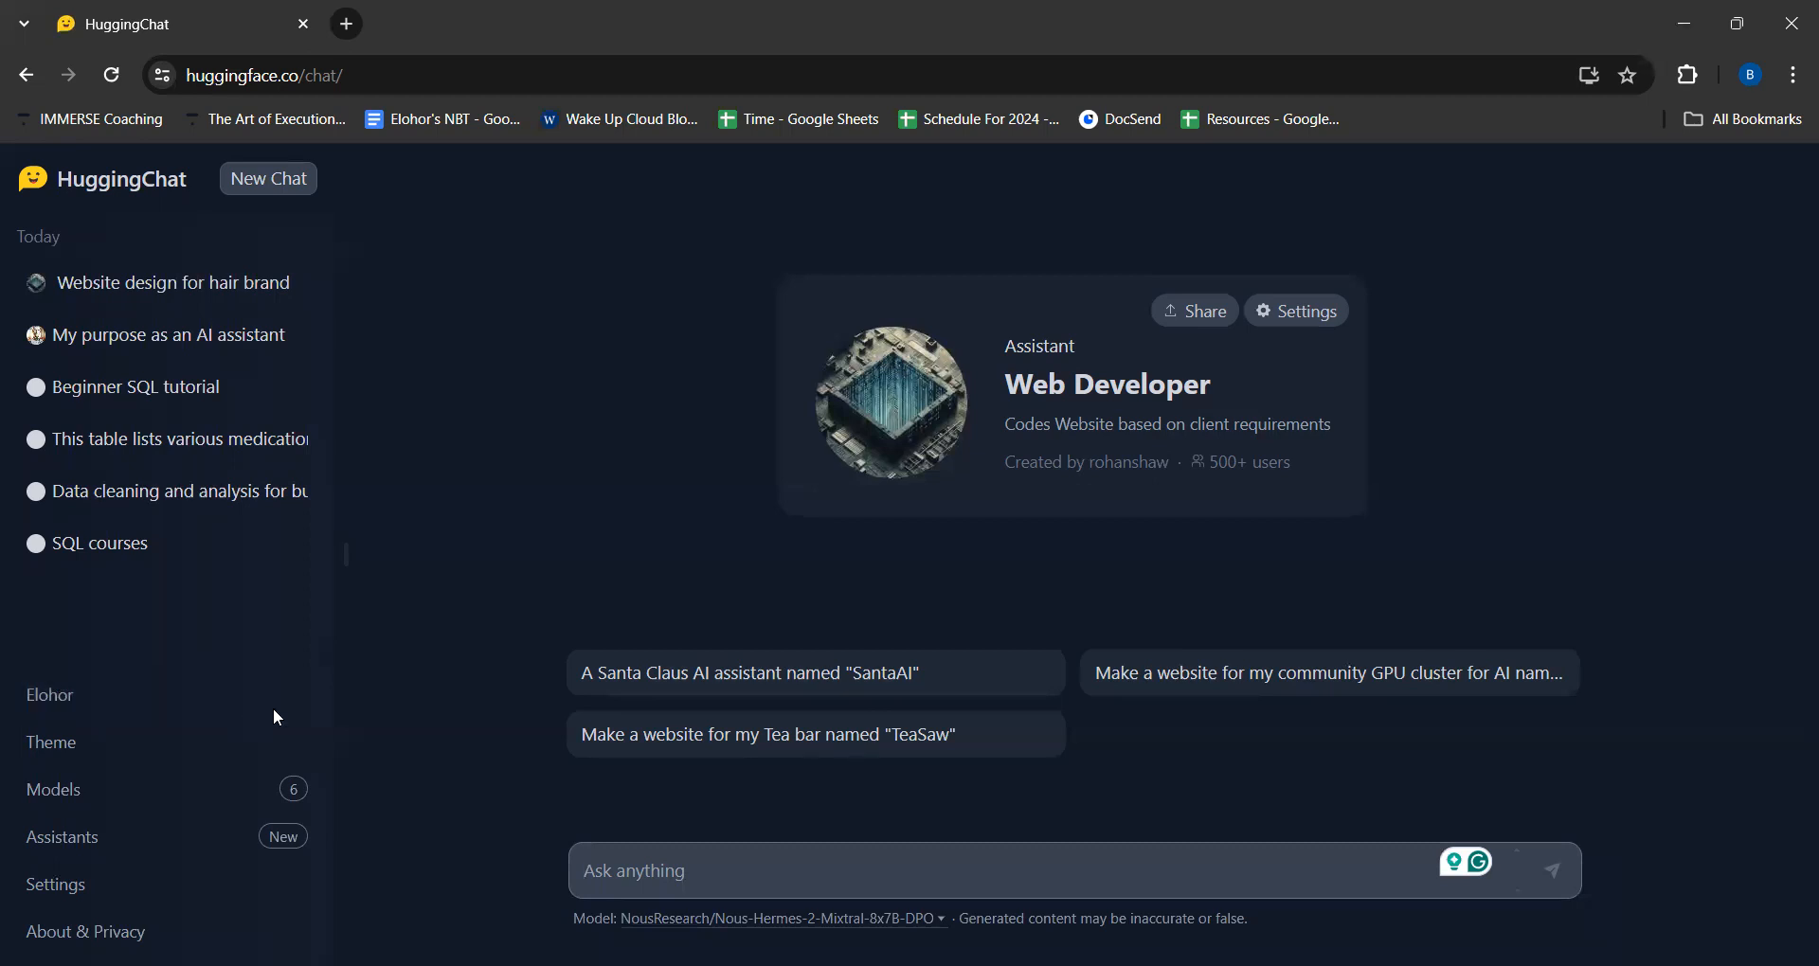
- Switch the interface to the light theme and back to the dark theme
click(82, 757)
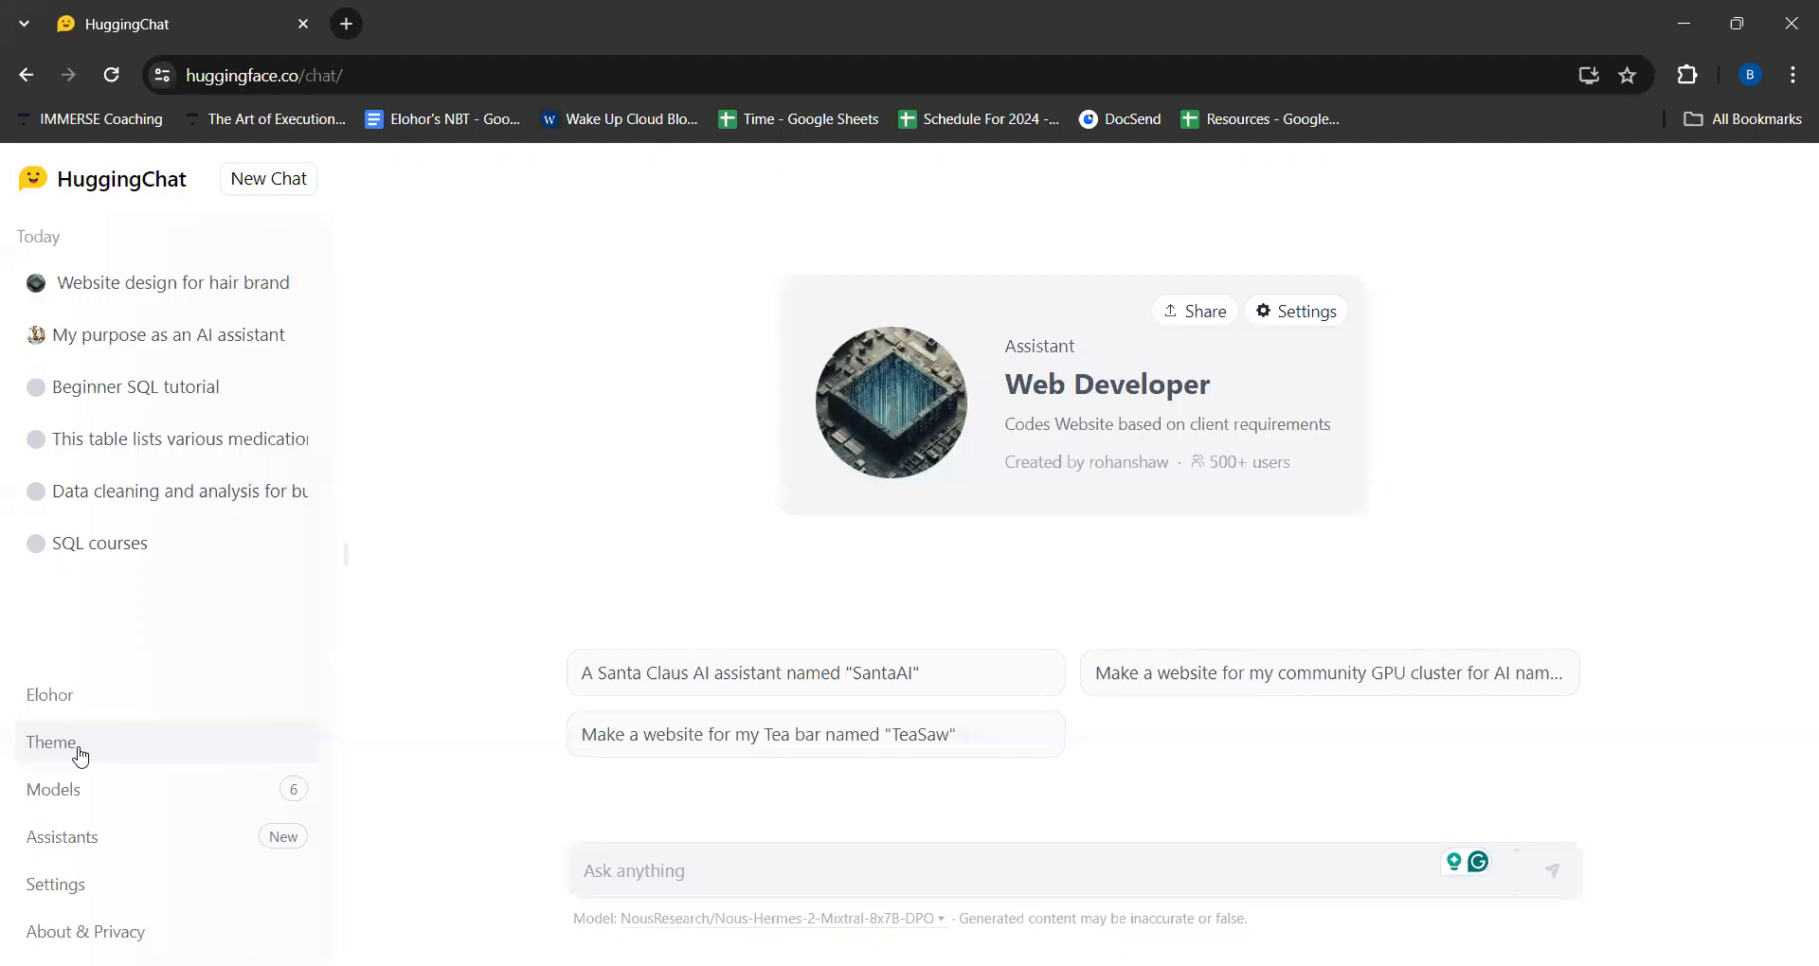
click(82, 757)
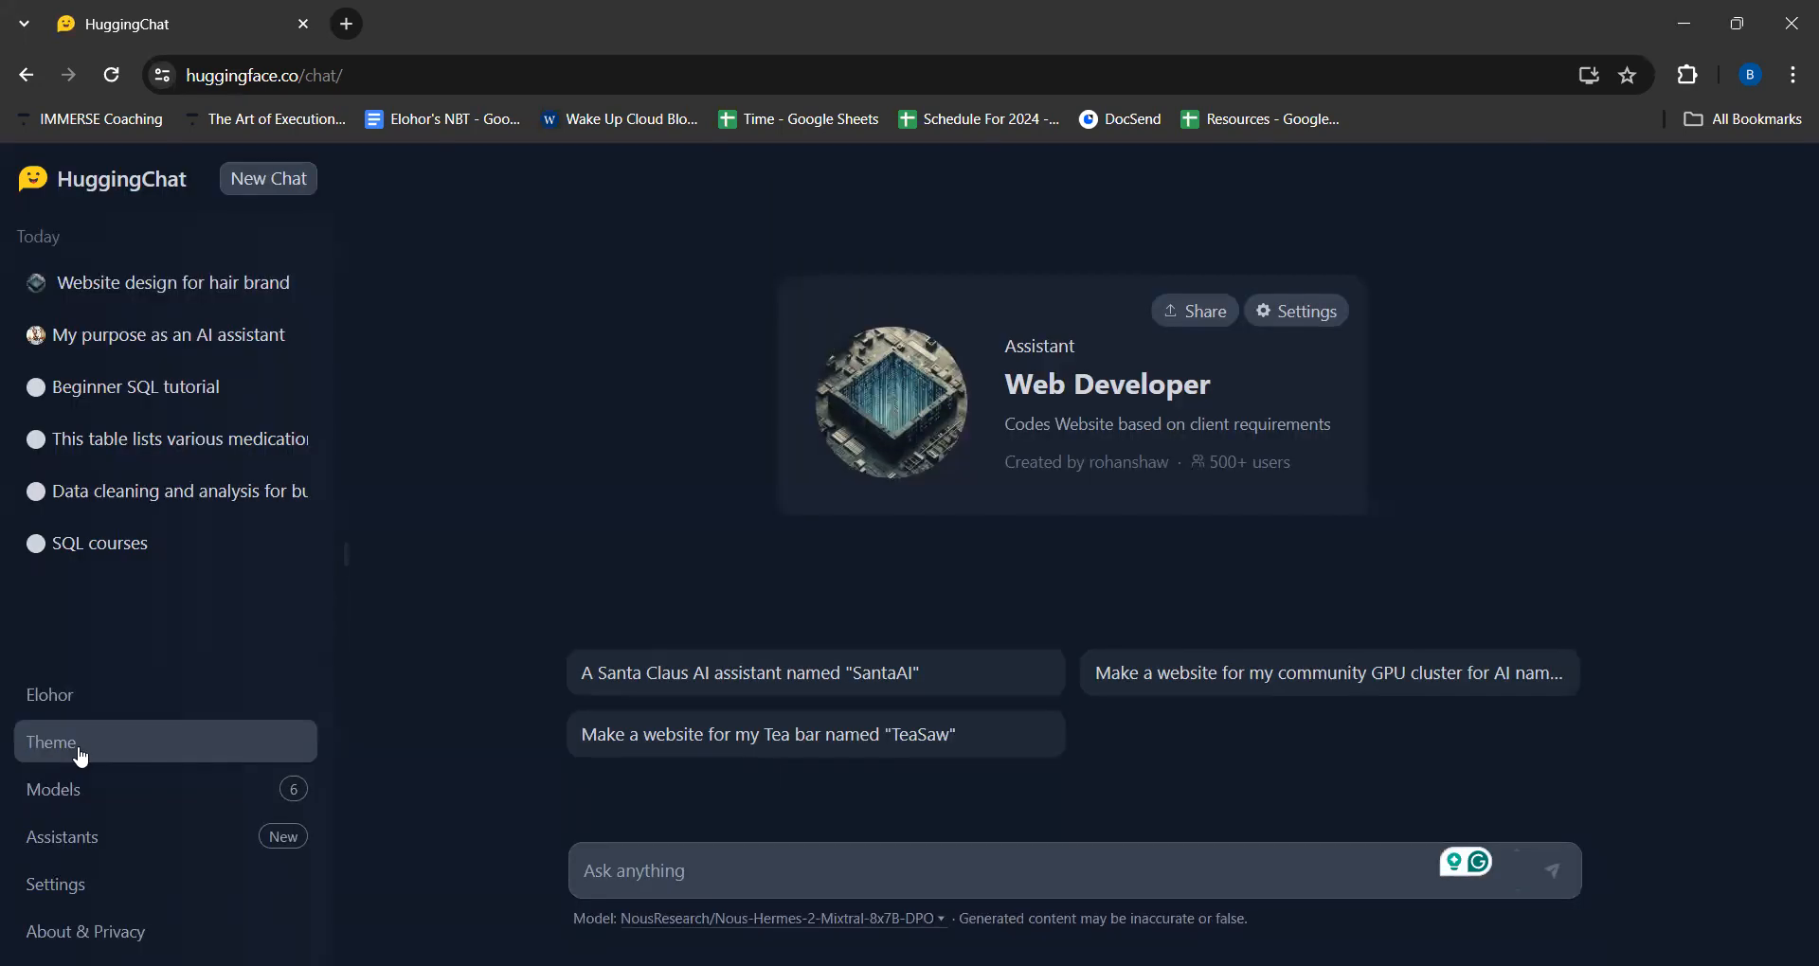
- View the models available on HuggingChat and browse the popular community assistants
click(59, 799)
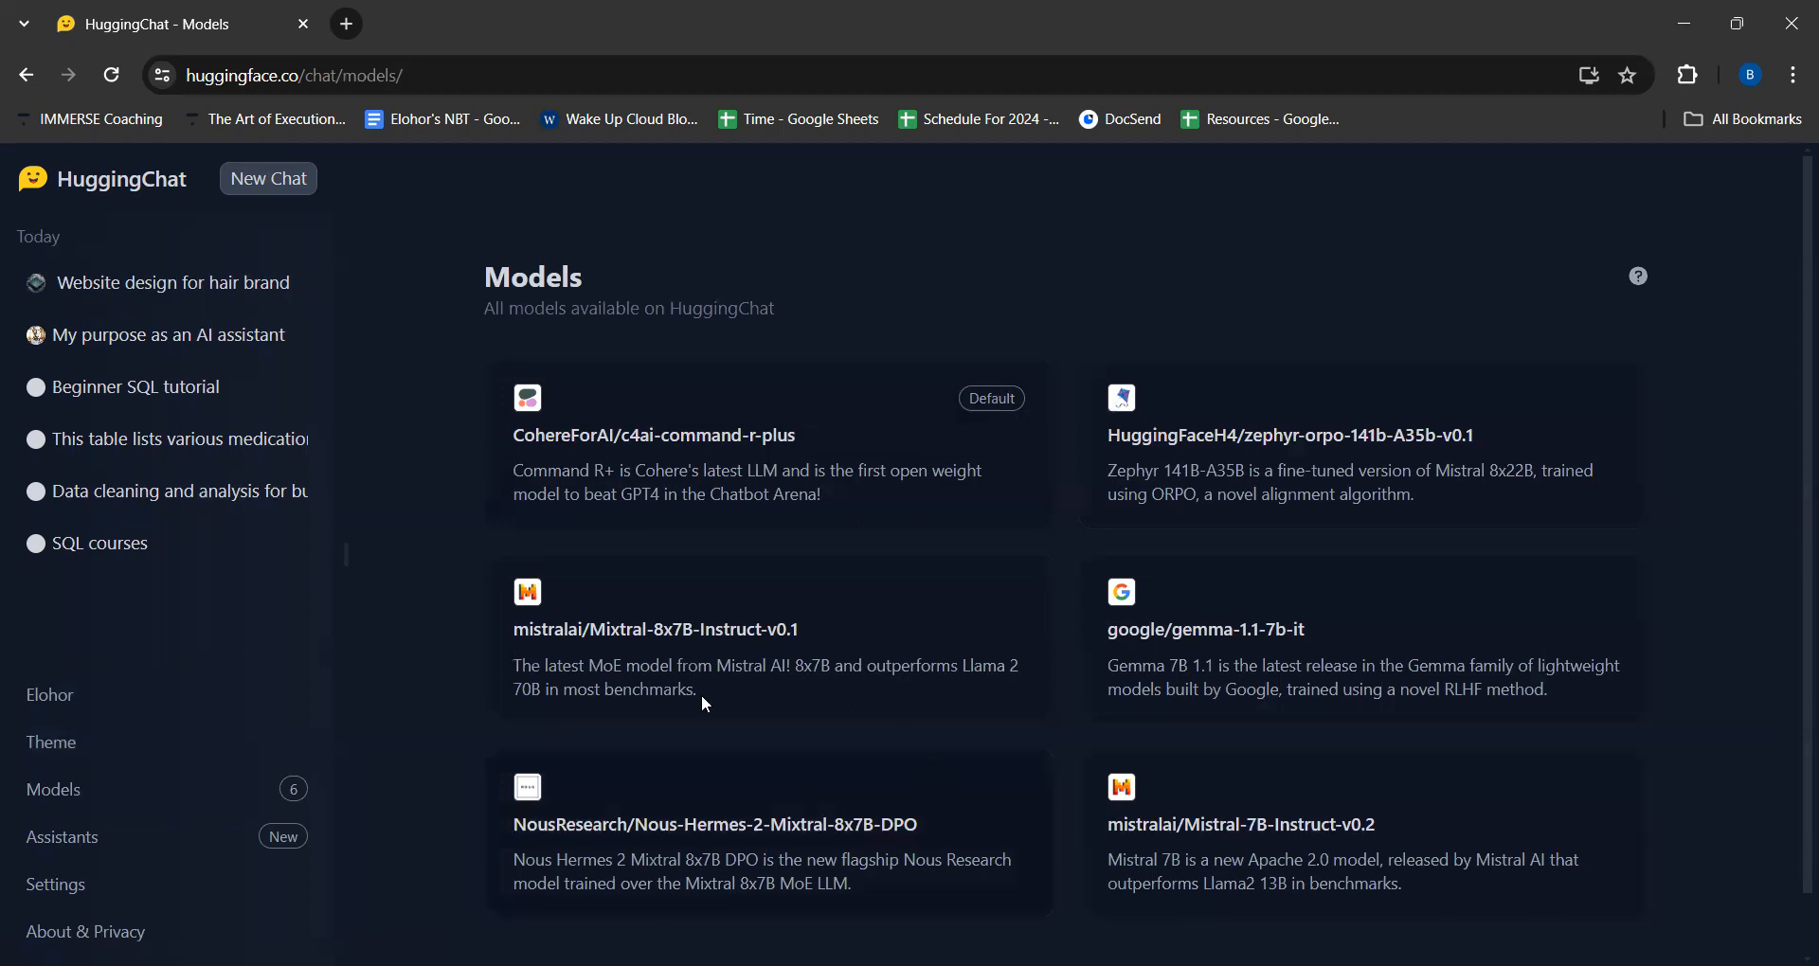
click(80, 841)
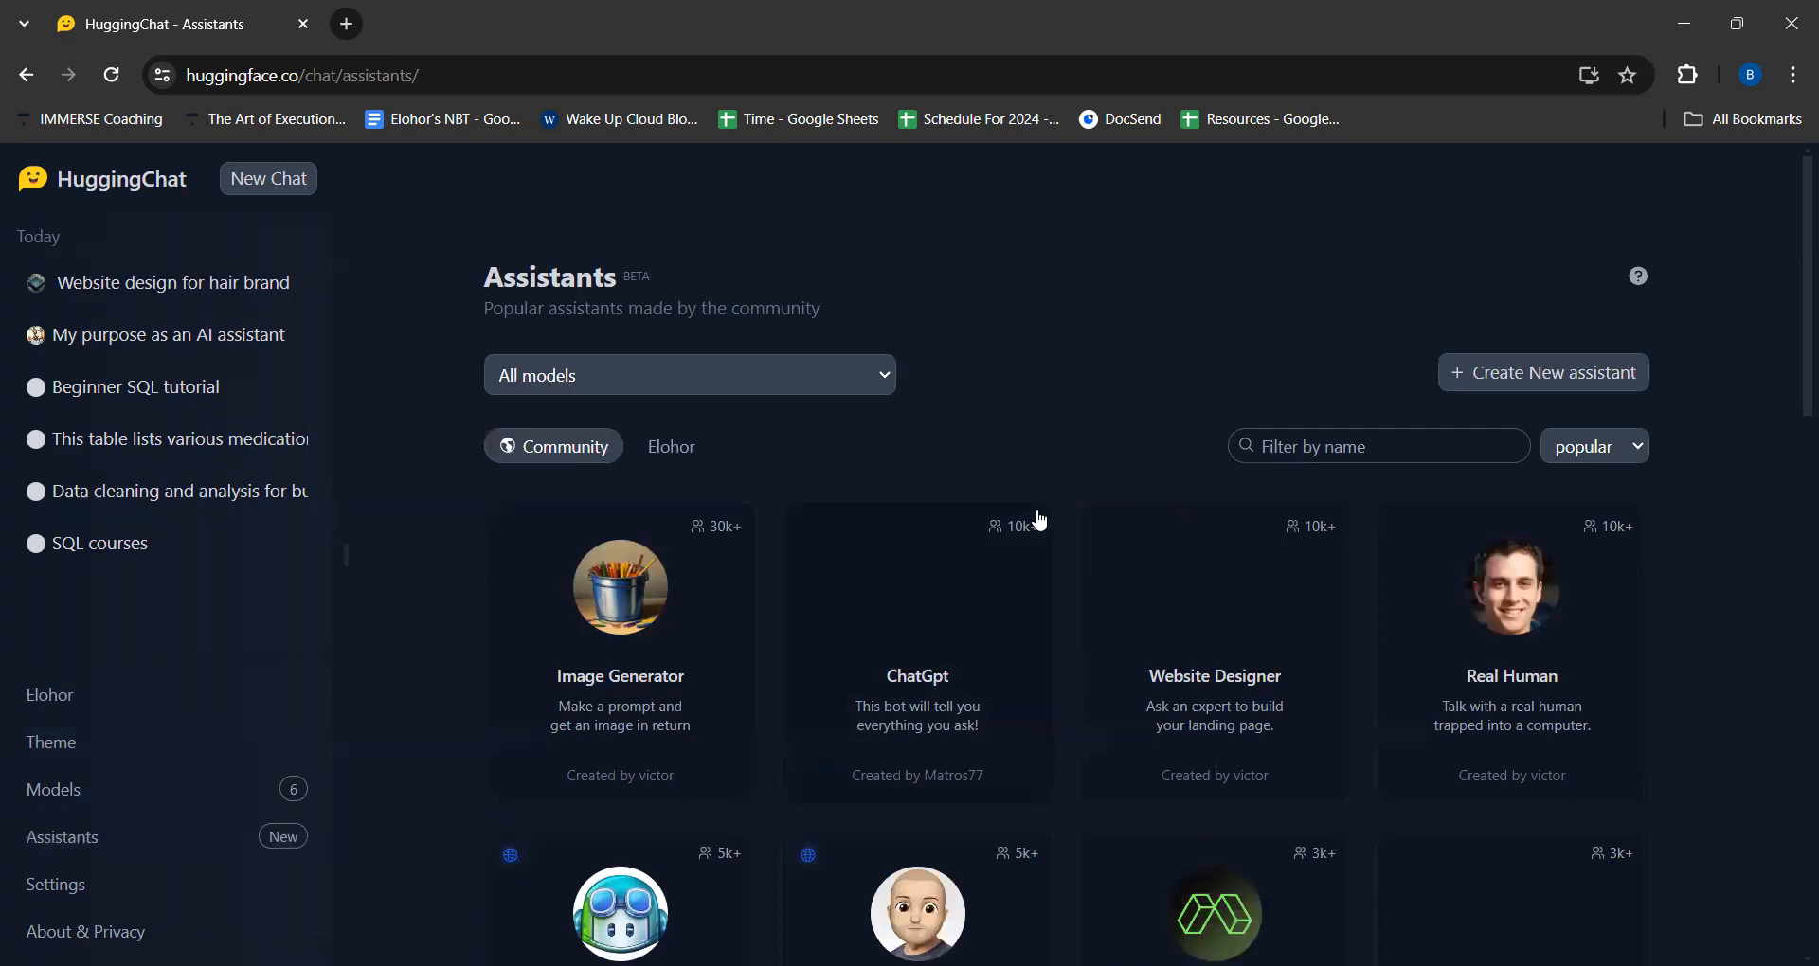
scroll(1036, 519, down, 4)
scroll(1040, 520, up, 2)
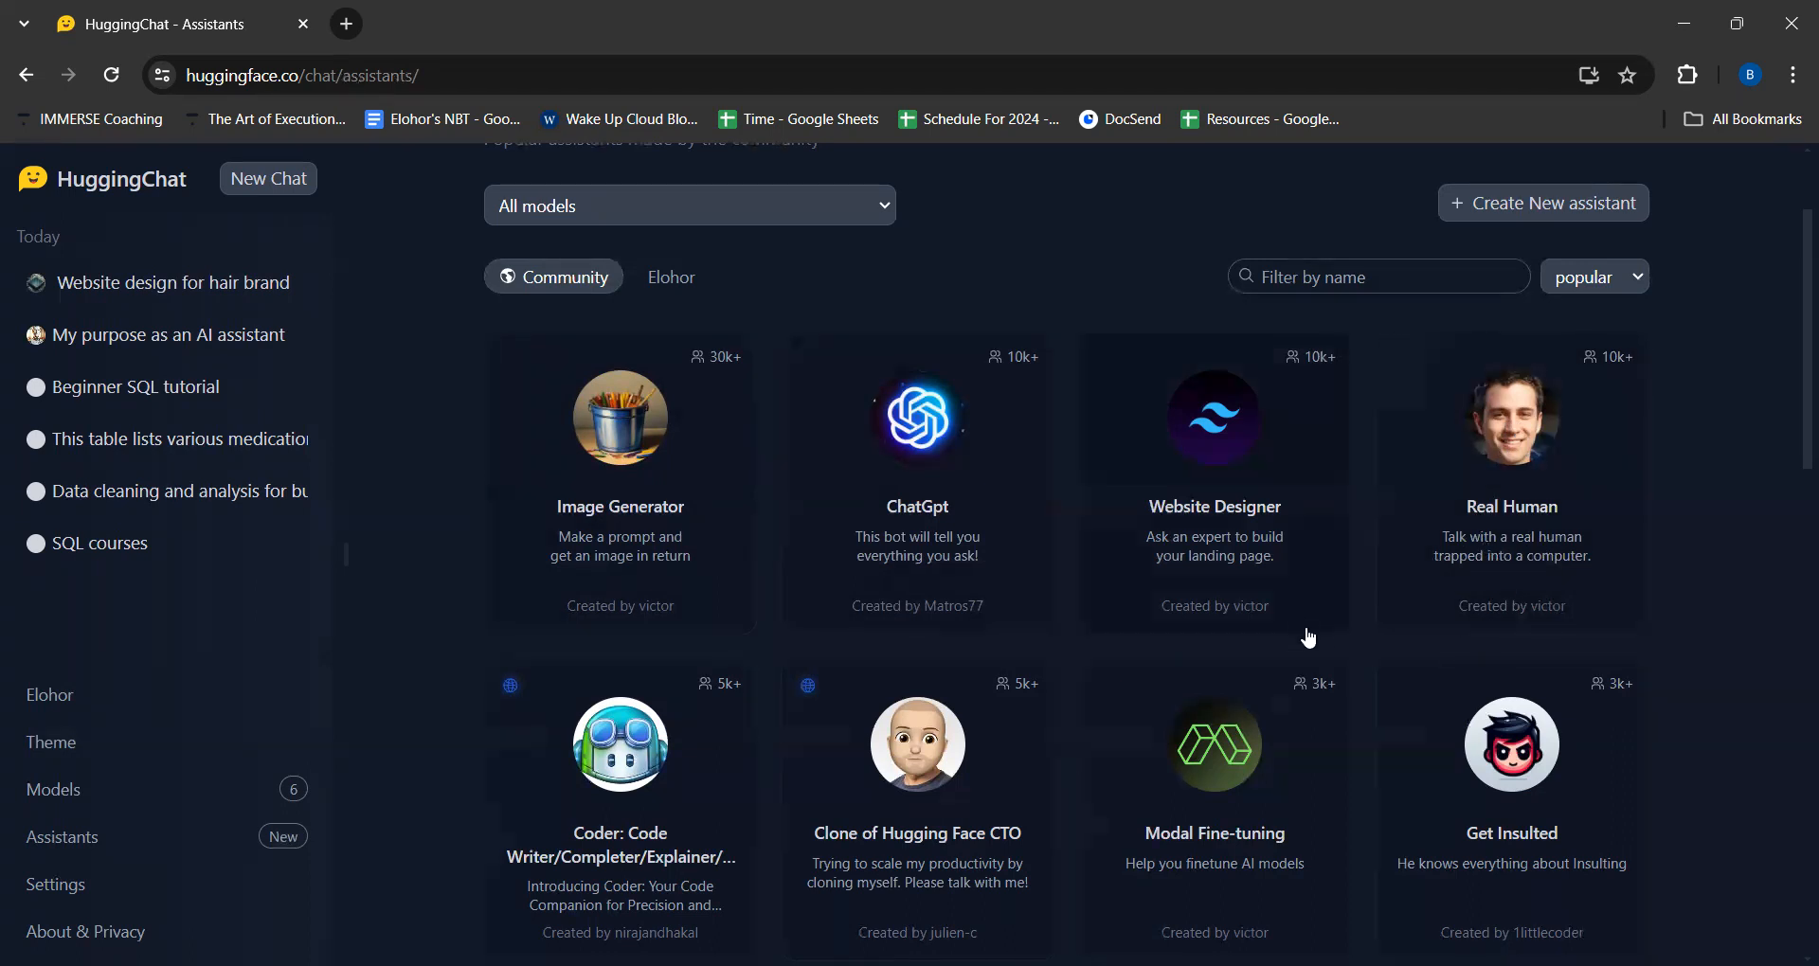
scroll(1321, 632, down, 3)
scroll(1323, 633, down, 13)
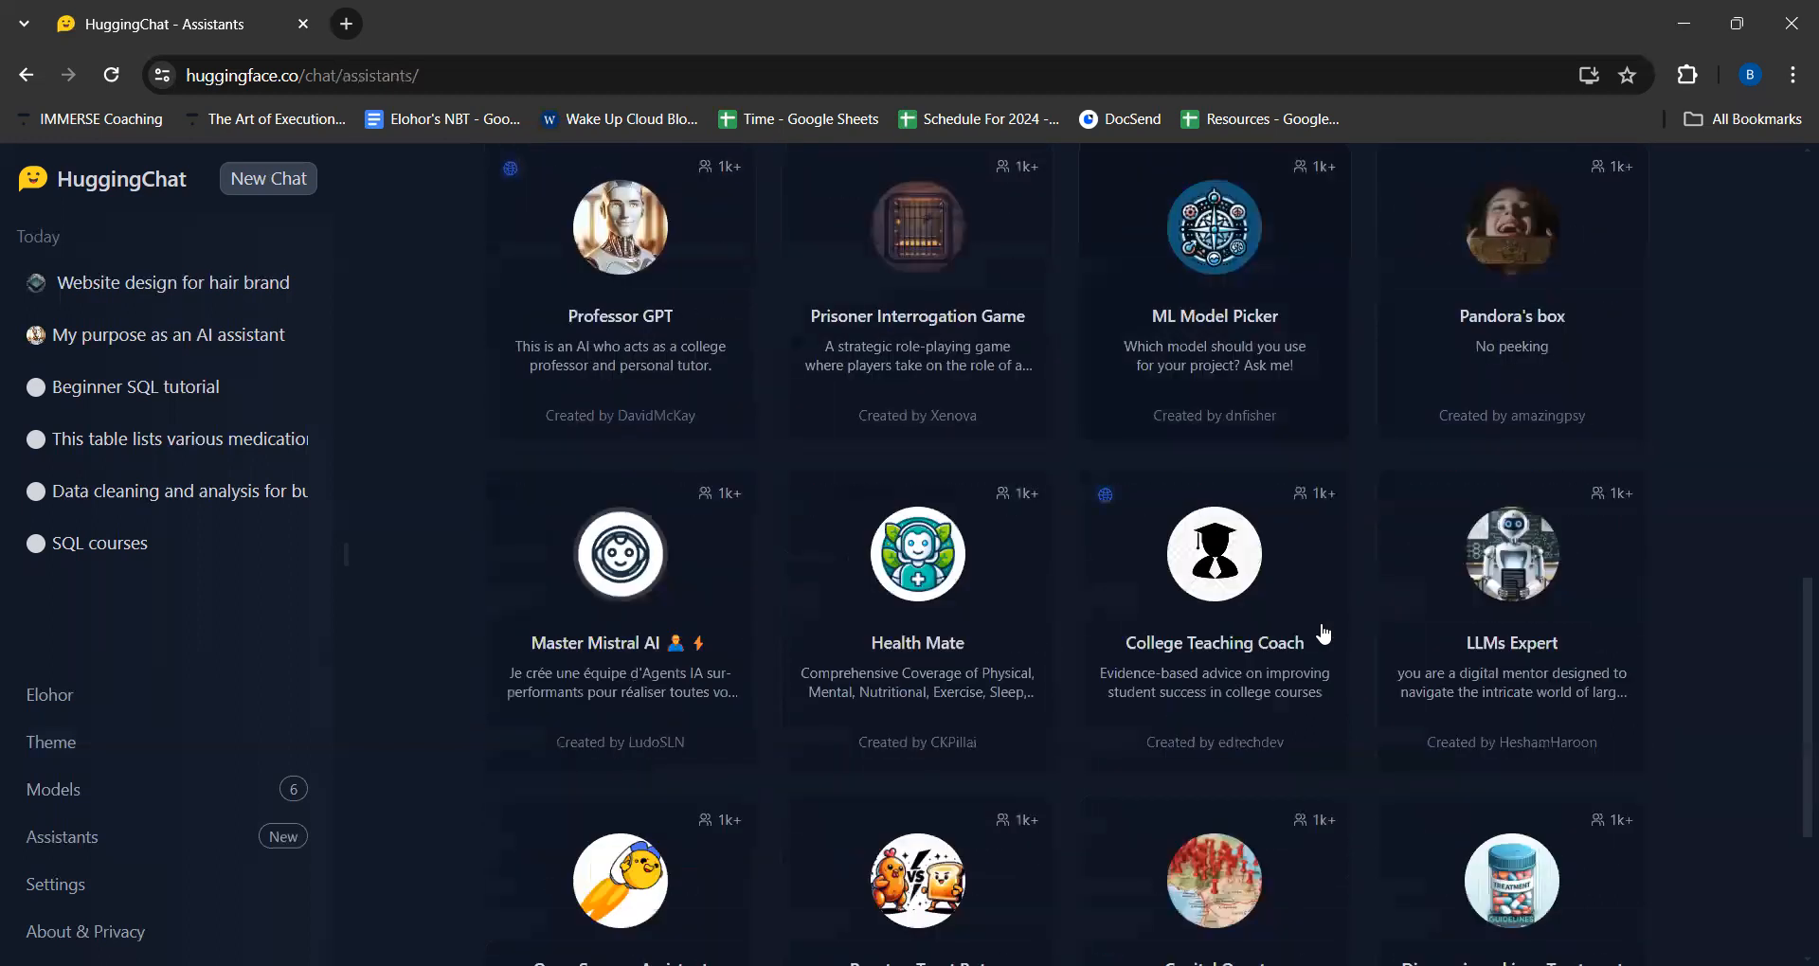
scroll(1323, 633, up, 12)
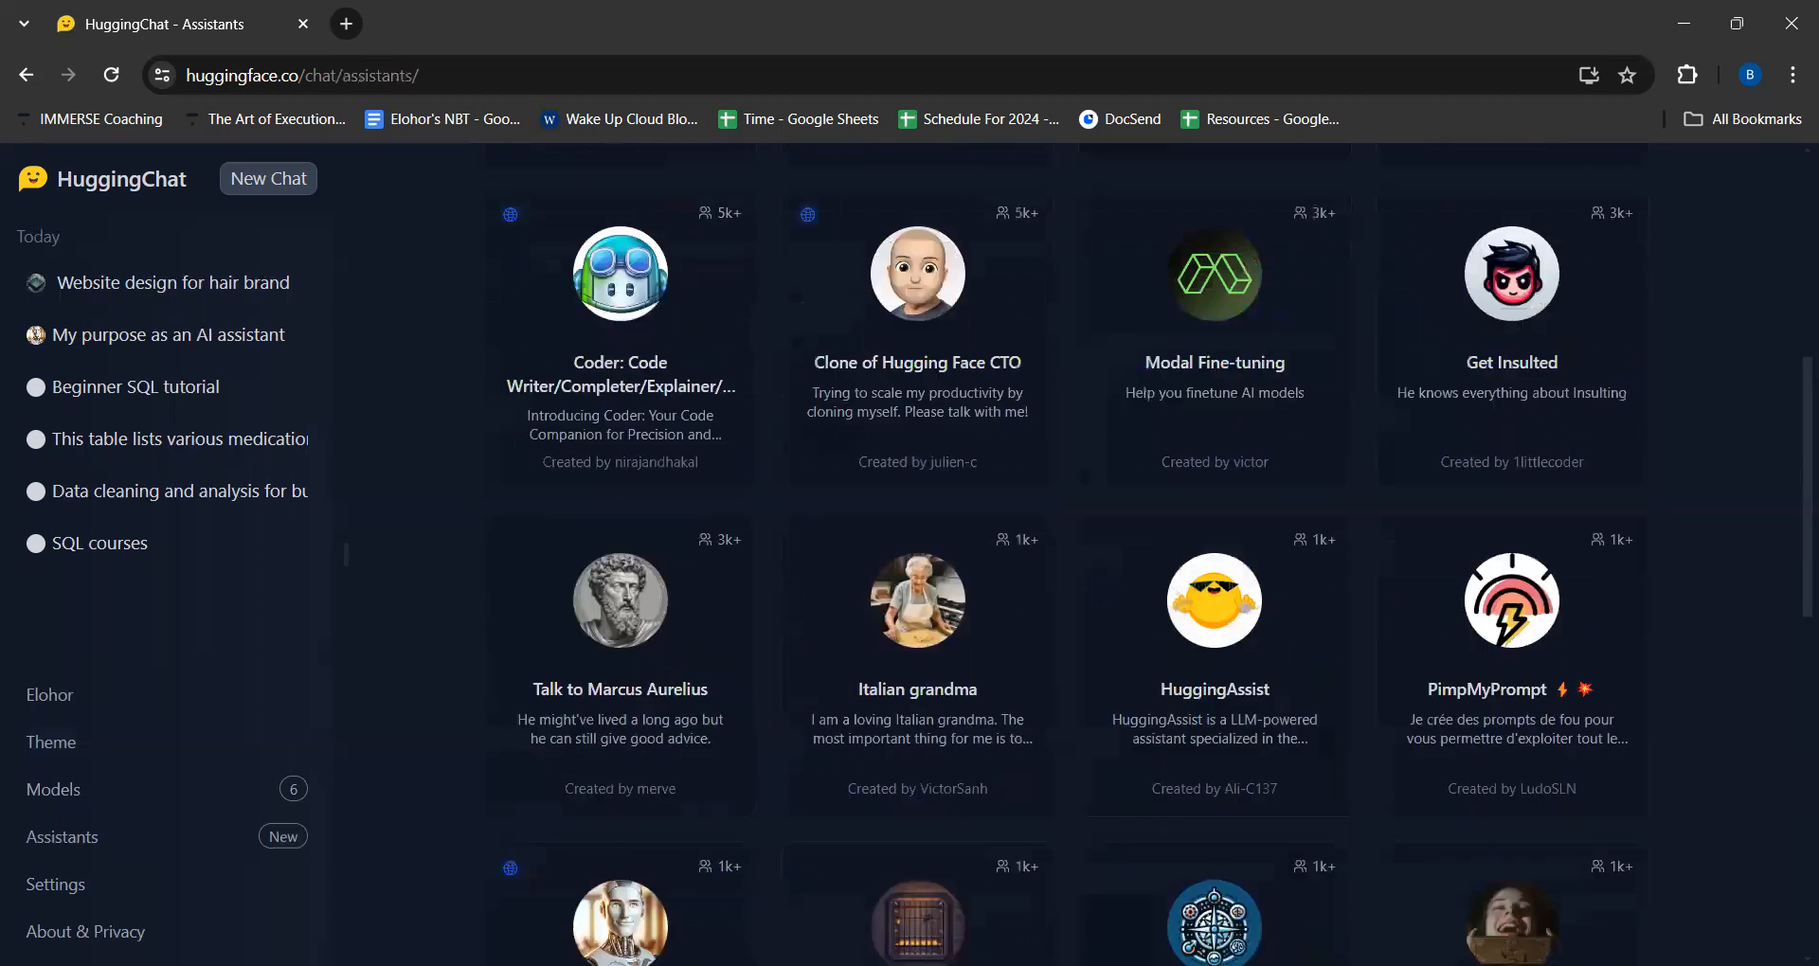
scroll(1122, 839, up, 6)
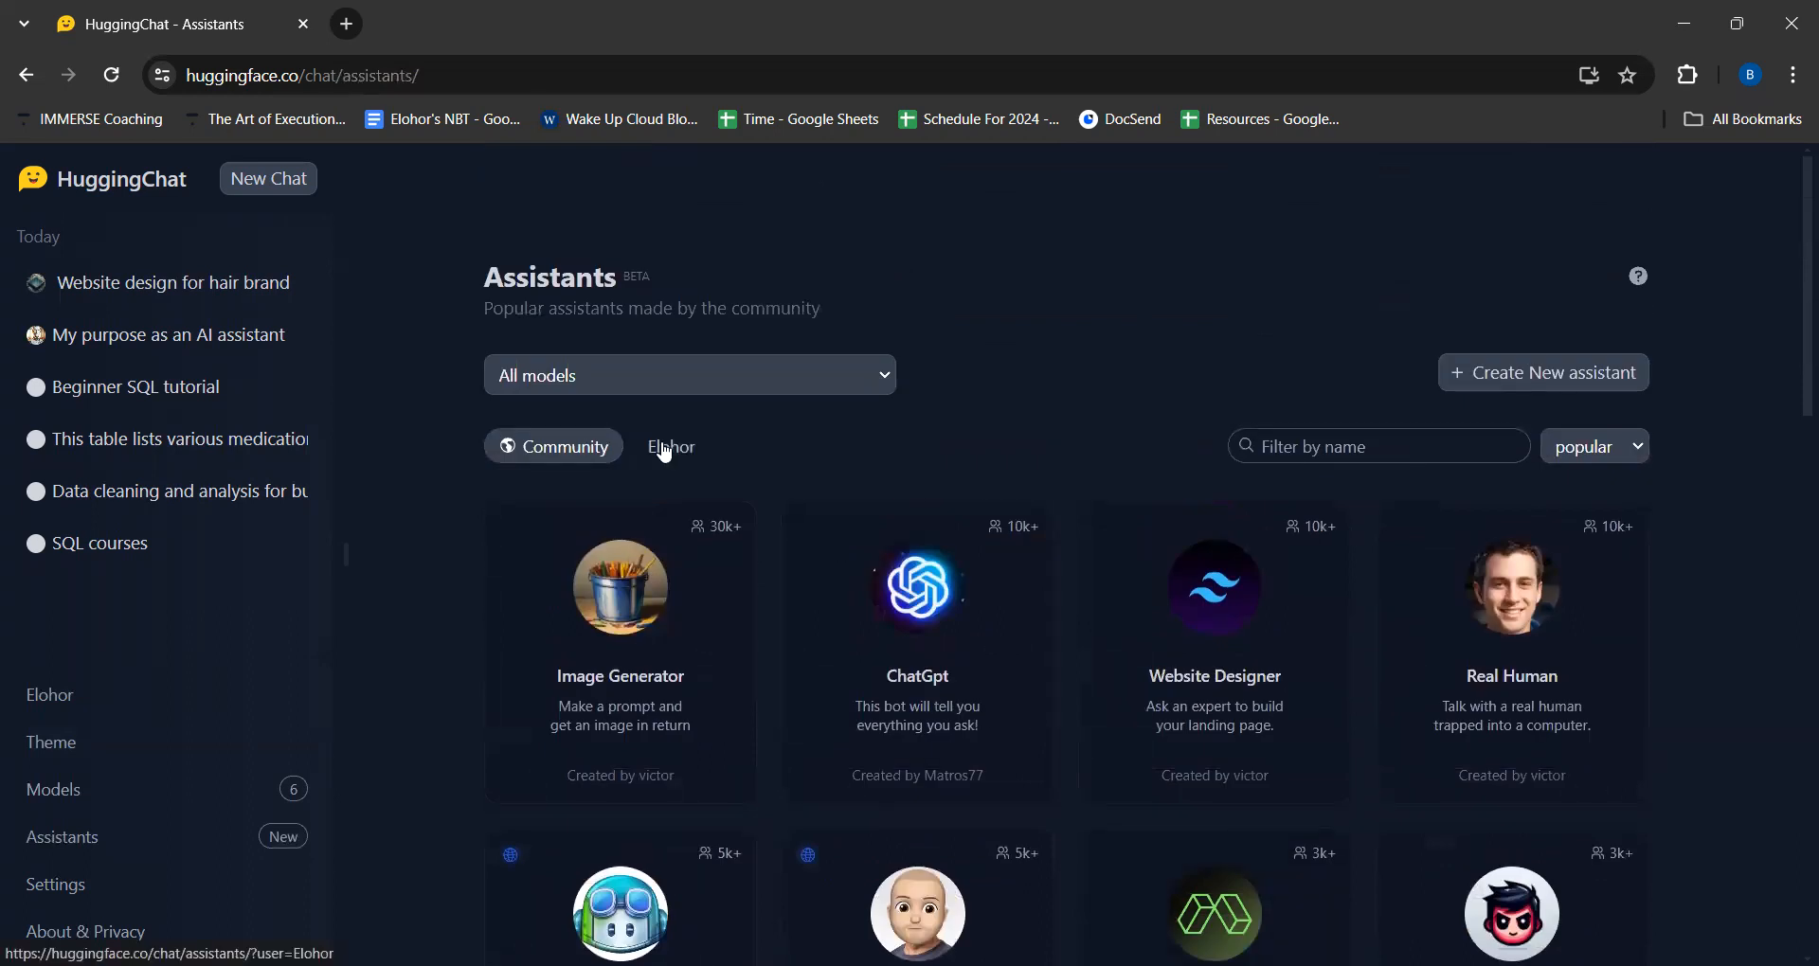
- Show only the account's own assistants and open the SQL Training App assistant
click(665, 451)
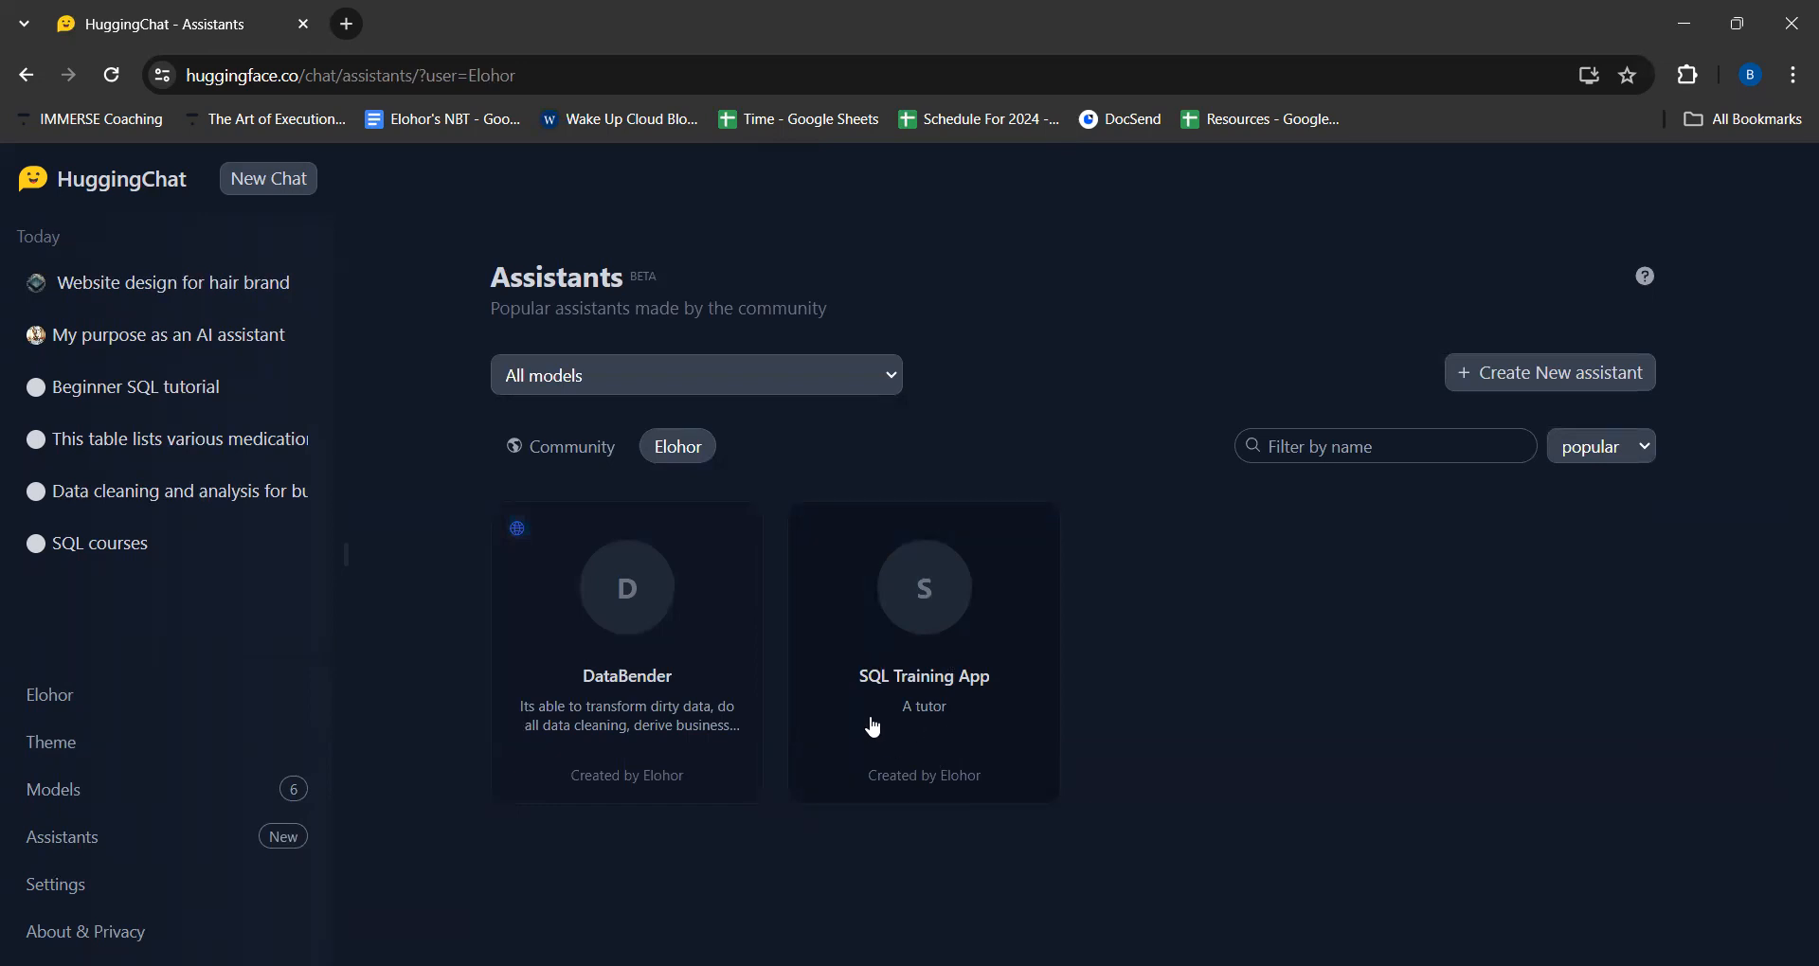
click(931, 691)
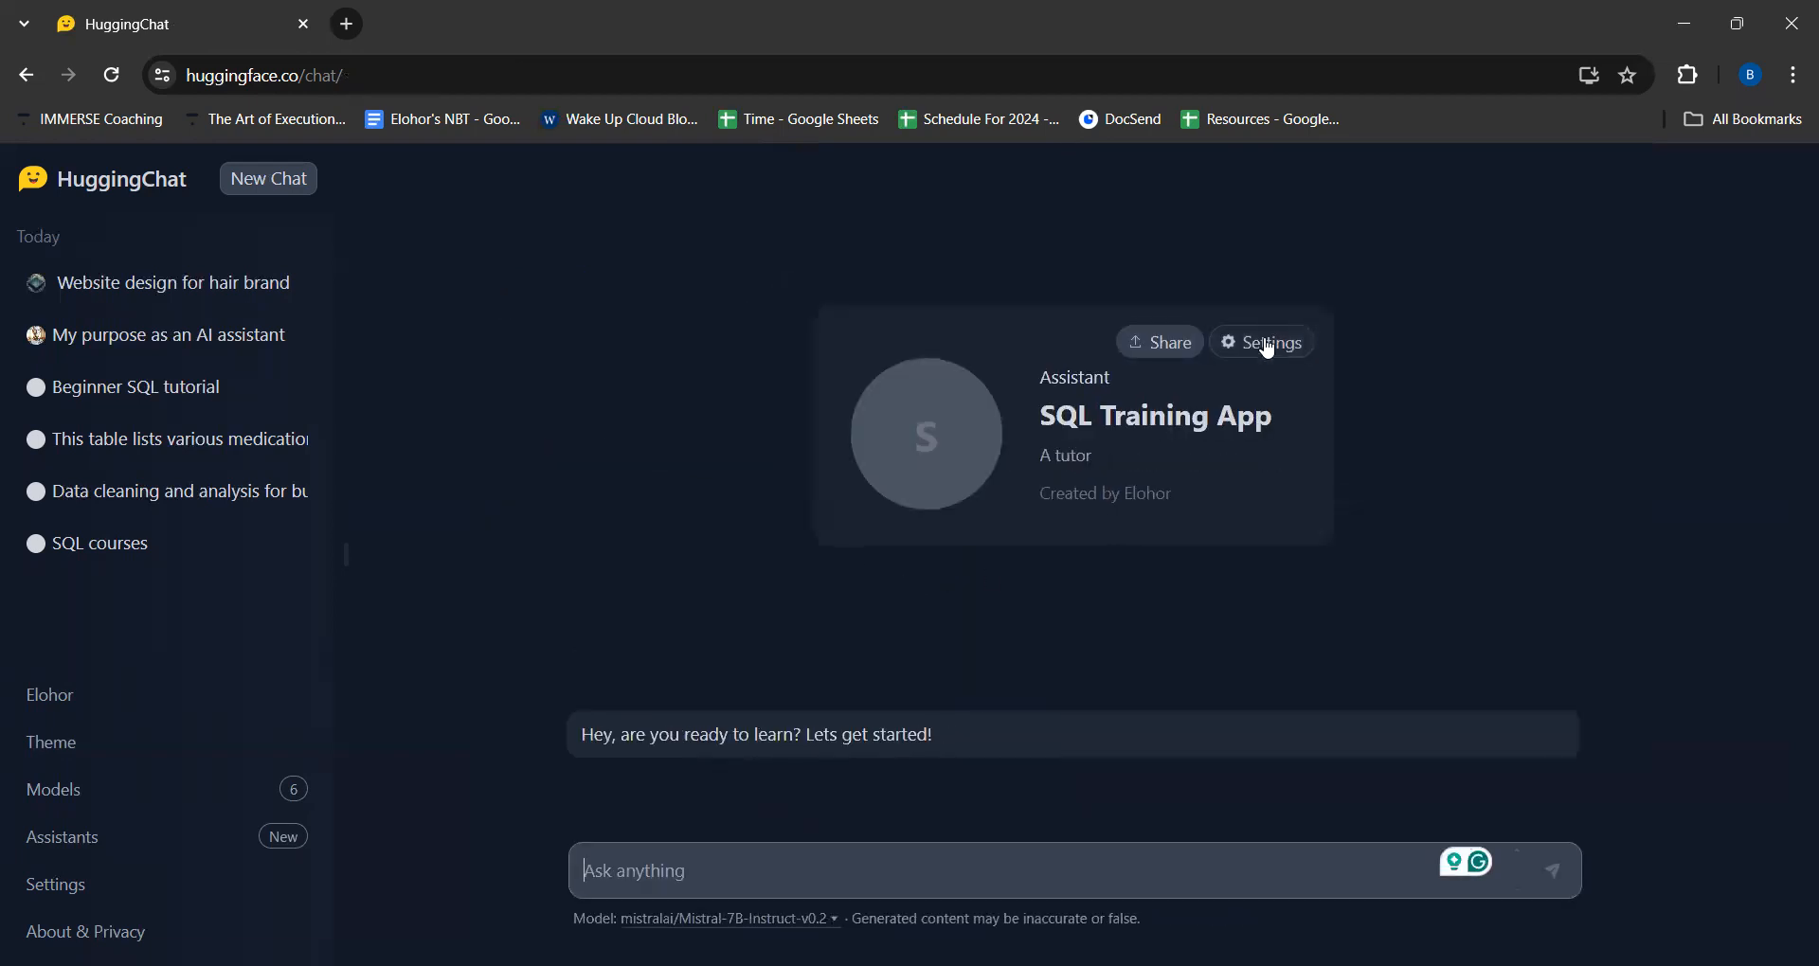
- Start a new assistant from the Assistants page and view the selectable models without changing the selection
click(80, 846)
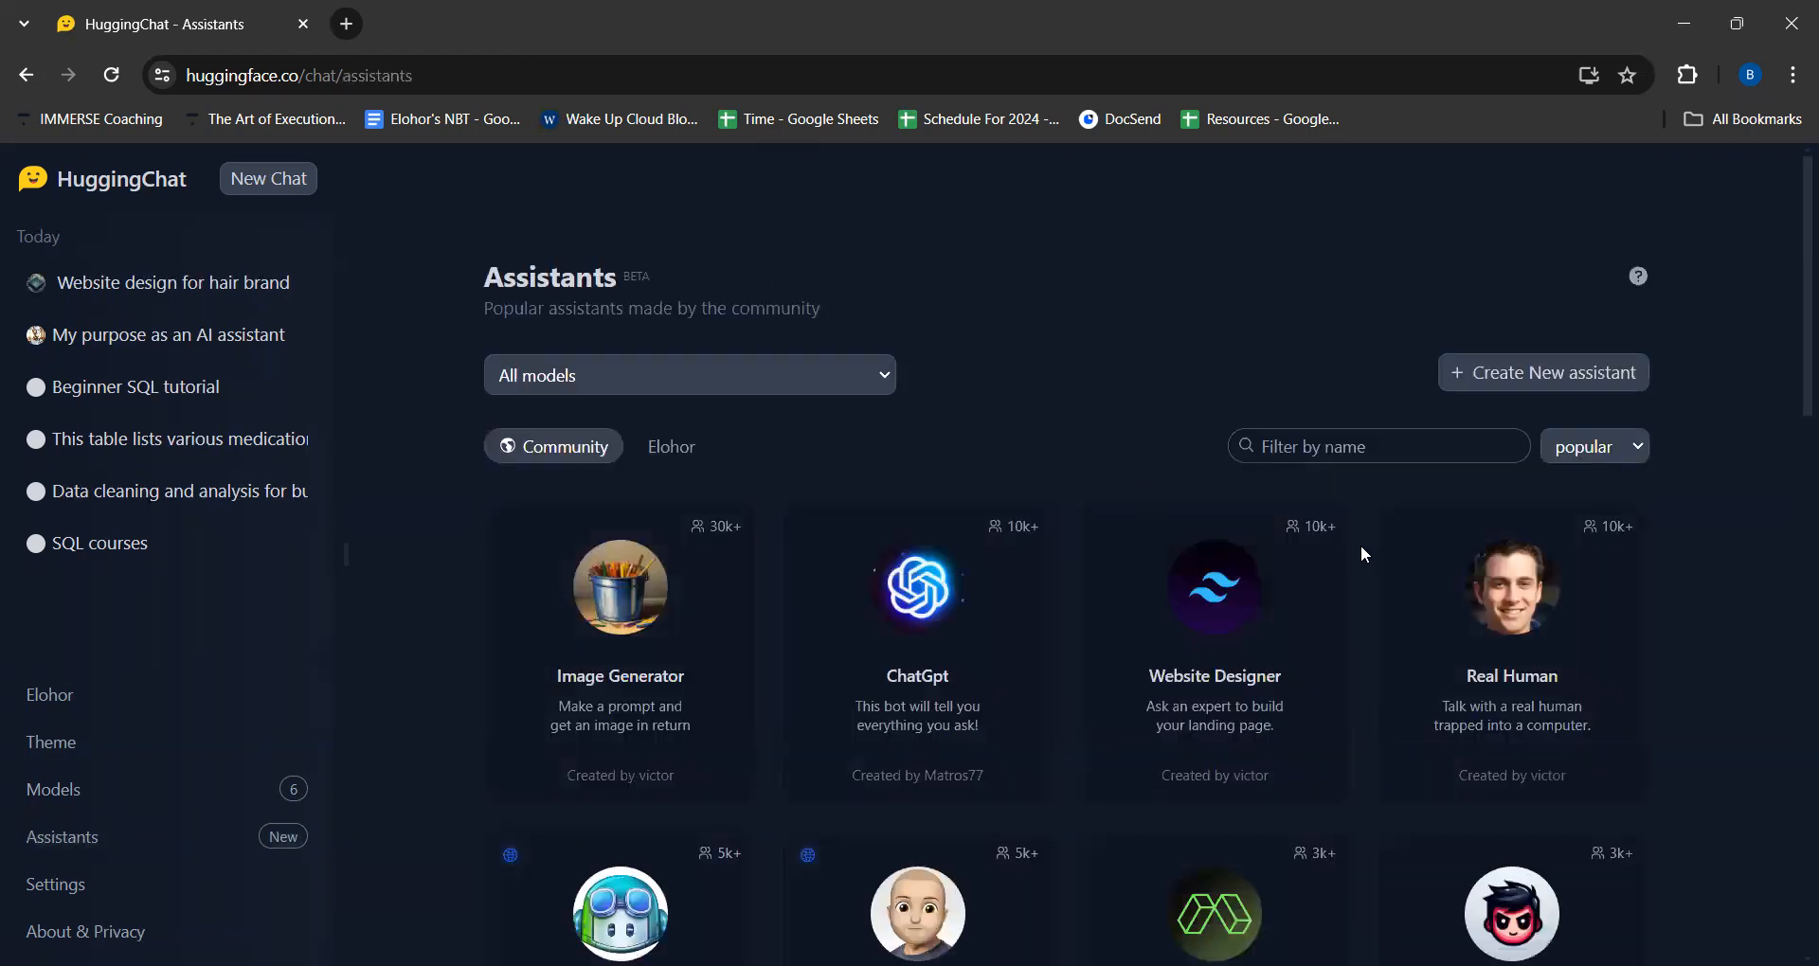
click(1513, 378)
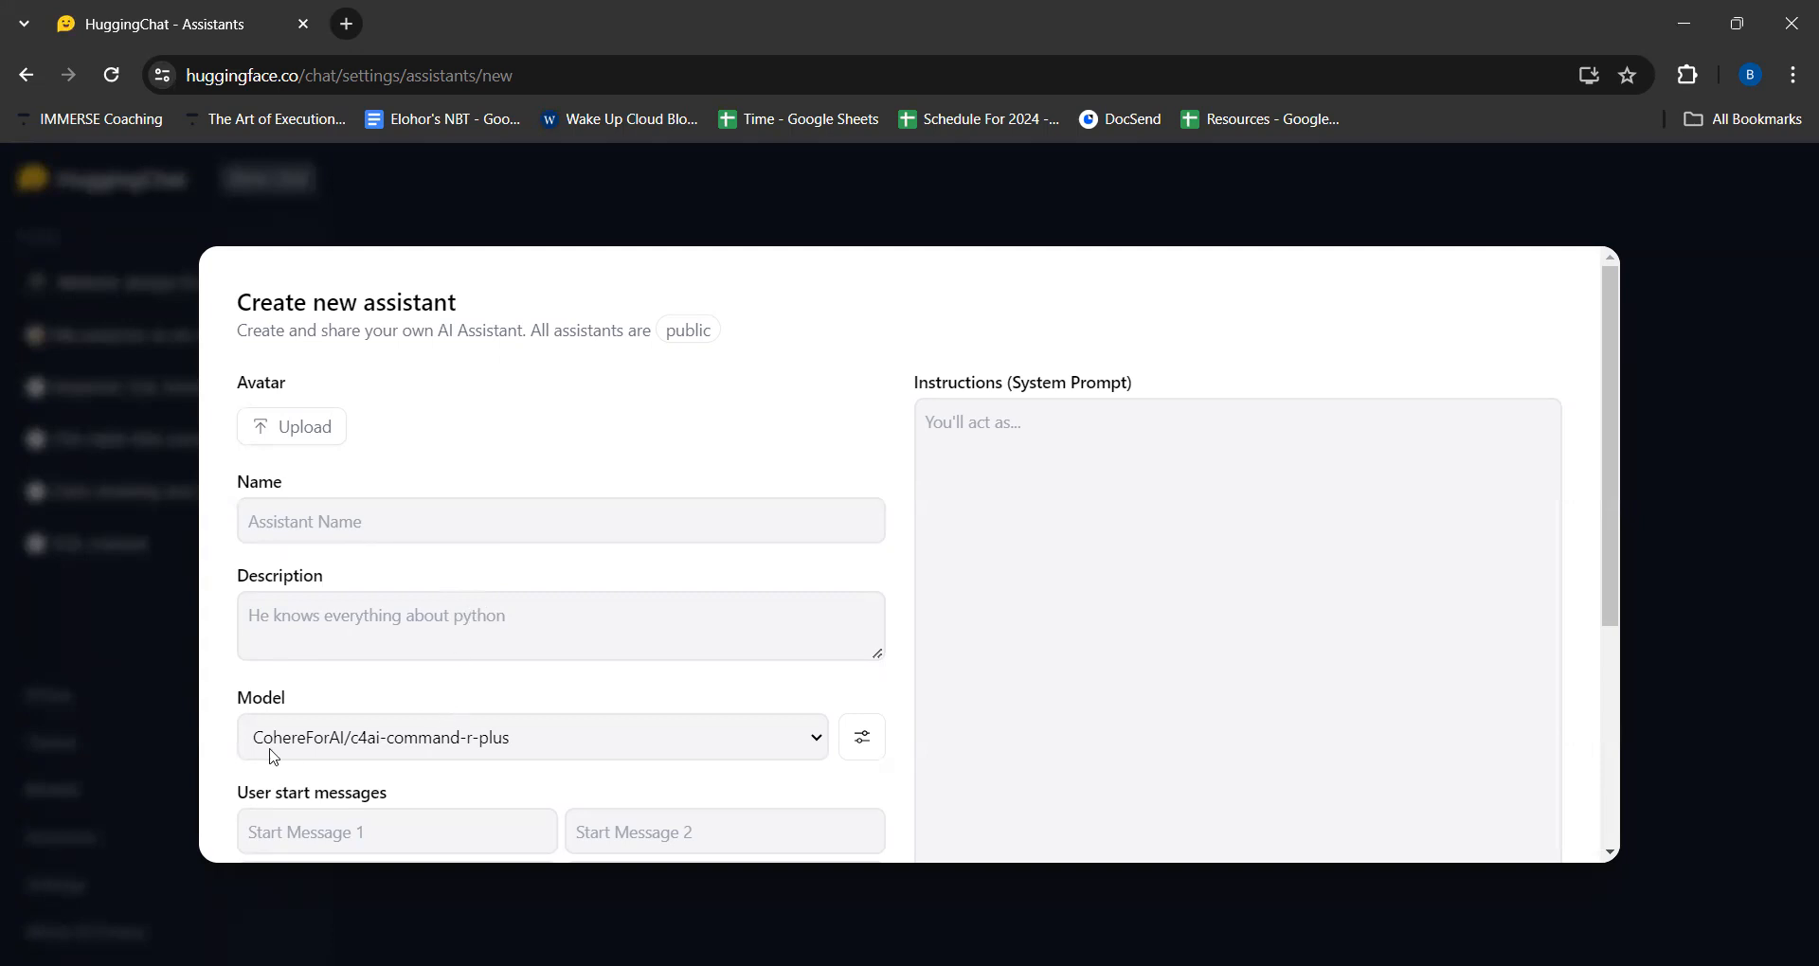
click(816, 749)
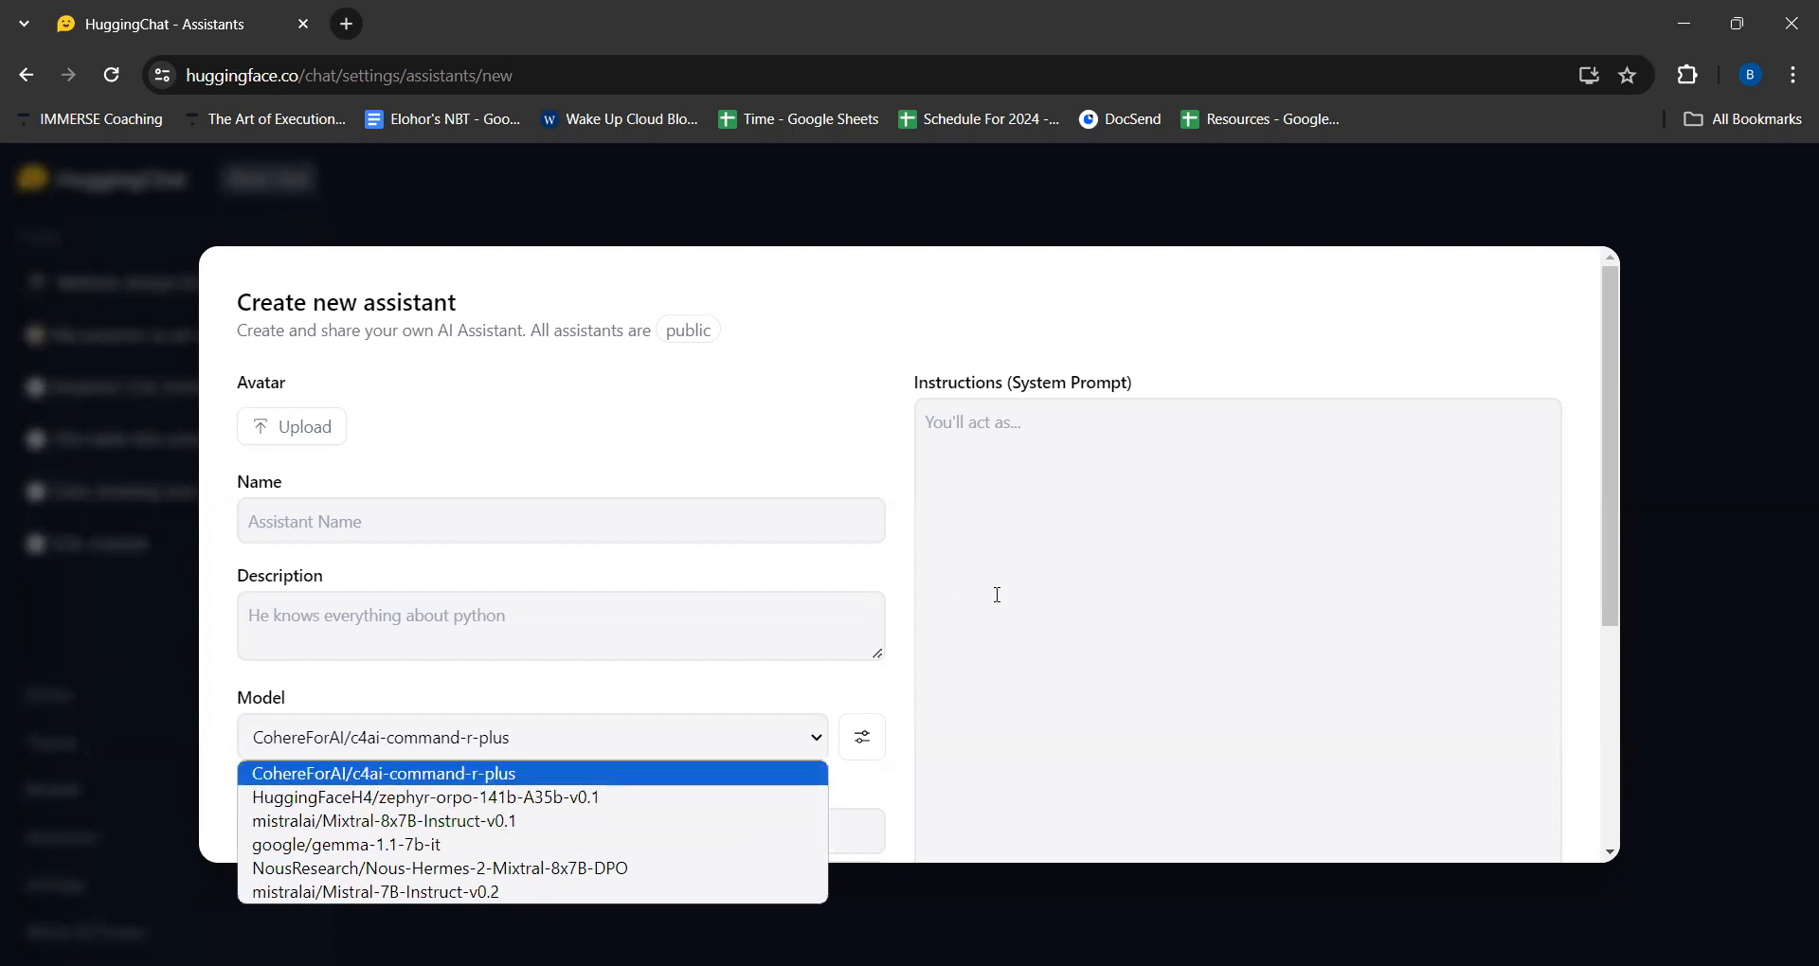
click(980, 658)
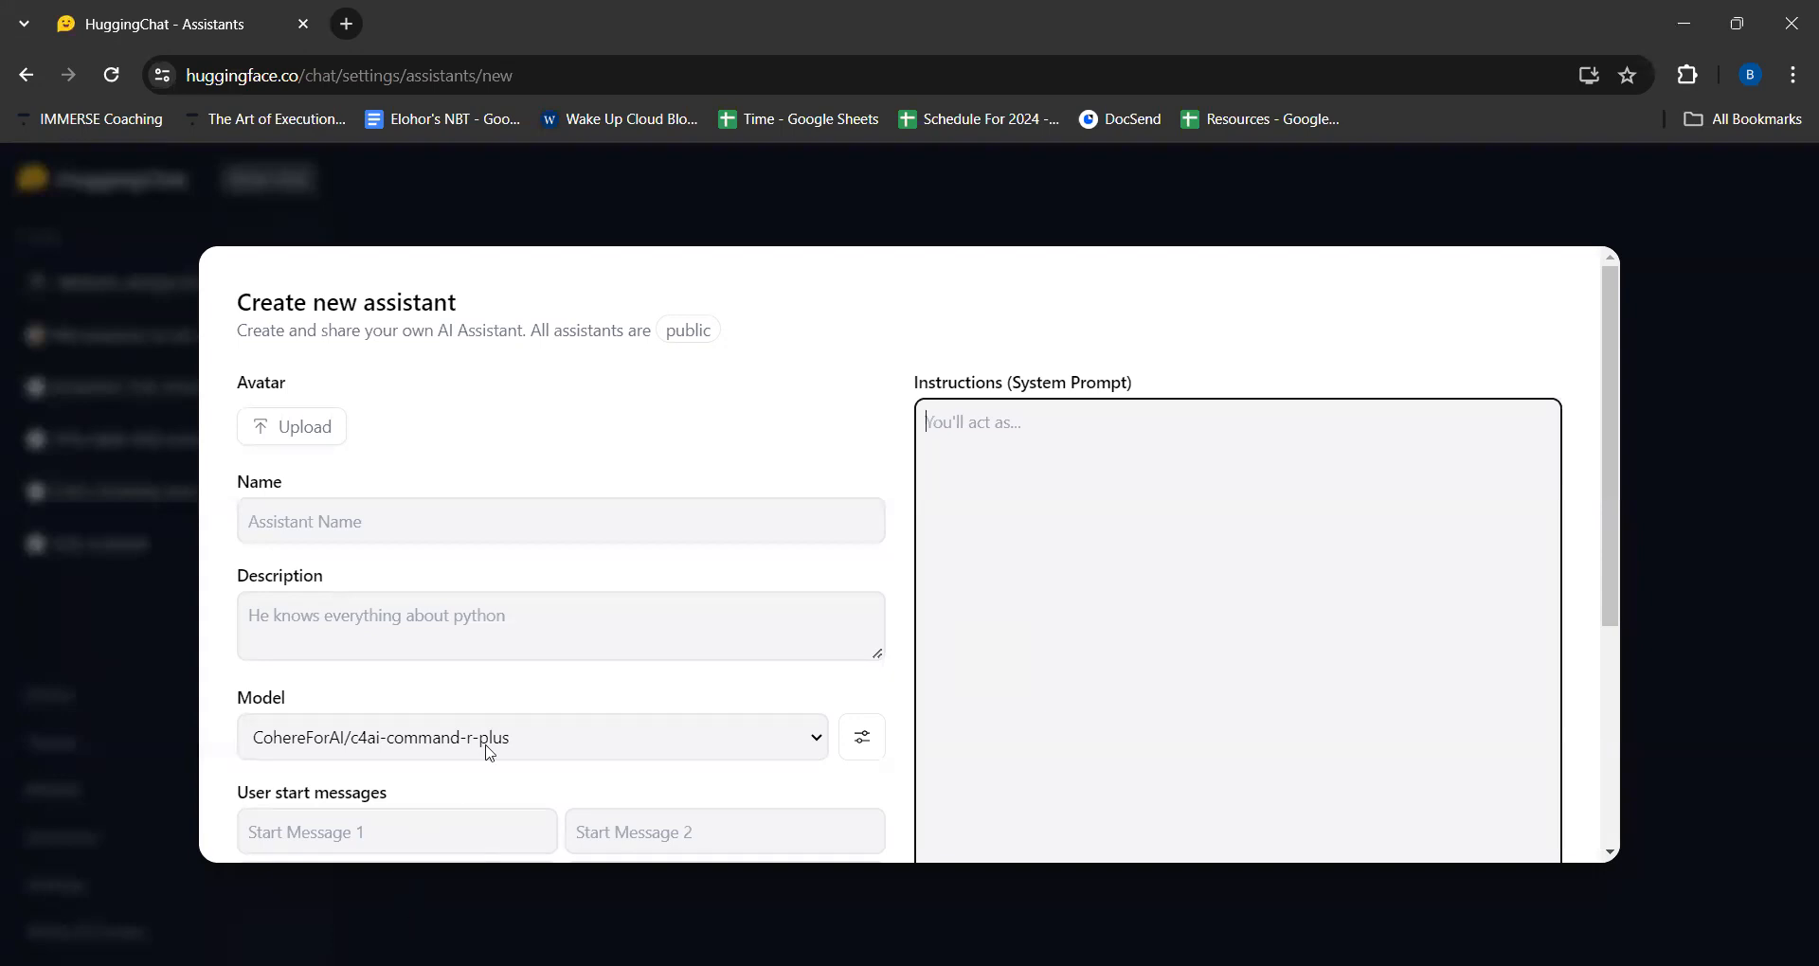
- Examine the new assistant form's name, description, instructions, start message and internet access fields
scroll(518, 741, down, 4)
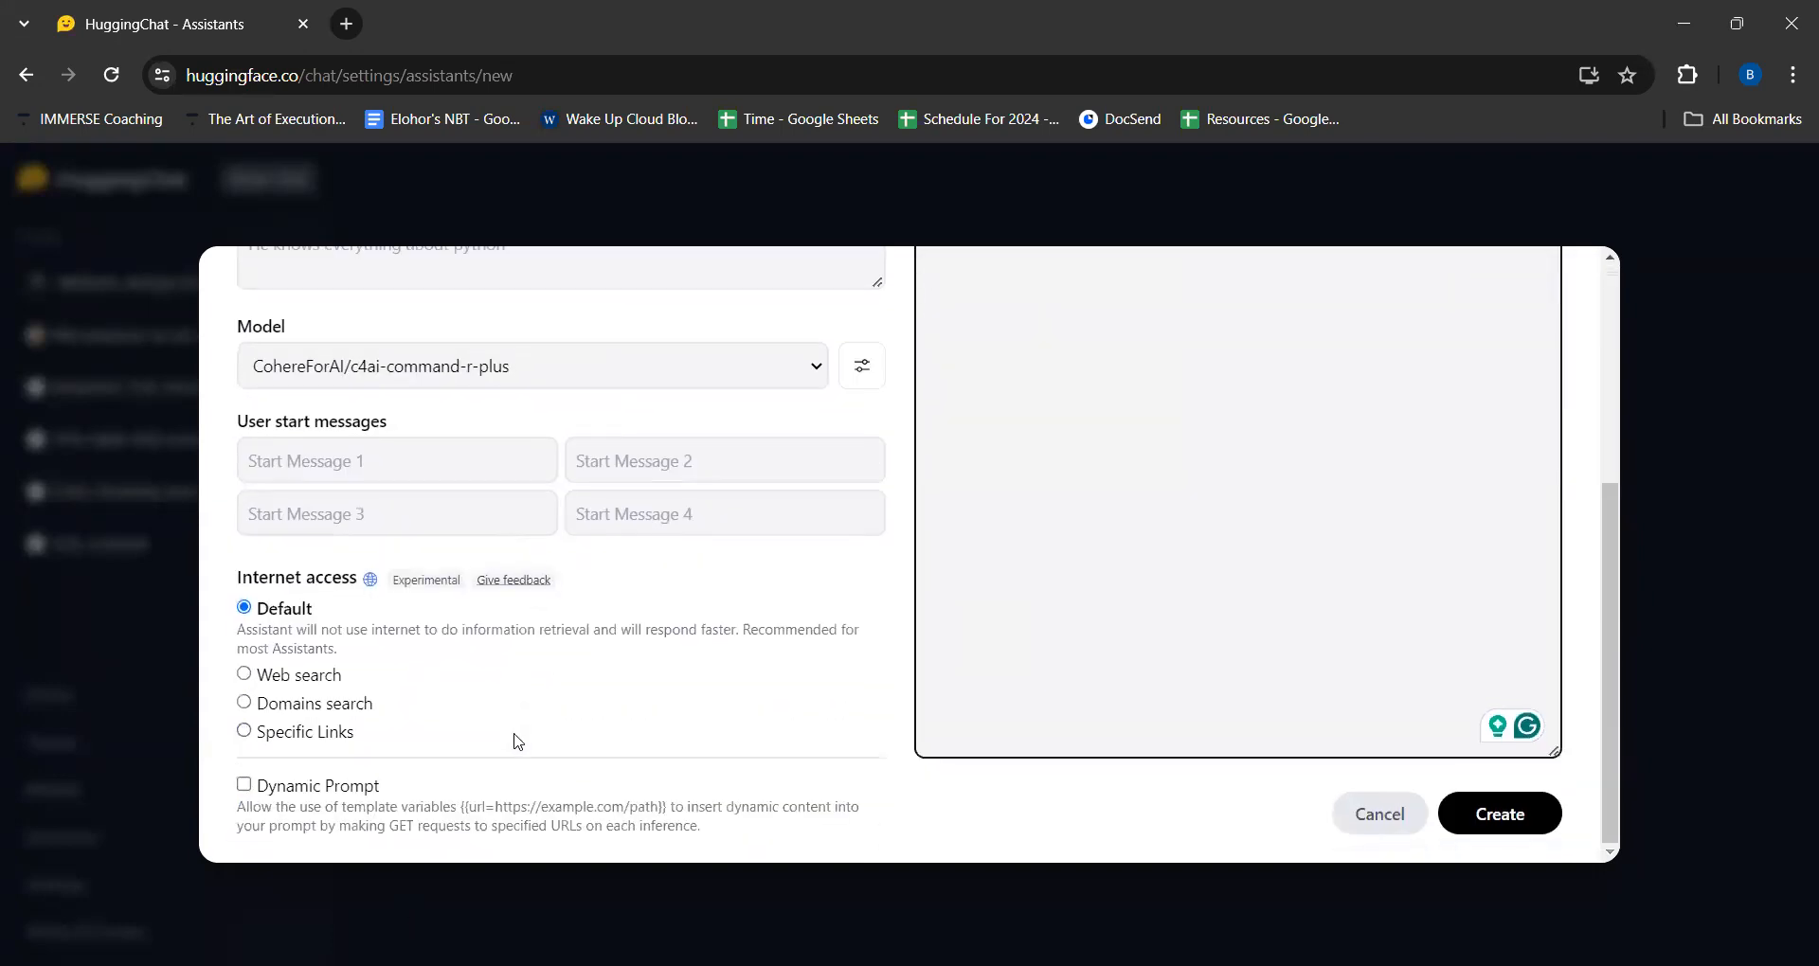
scroll(518, 741, up, 1)
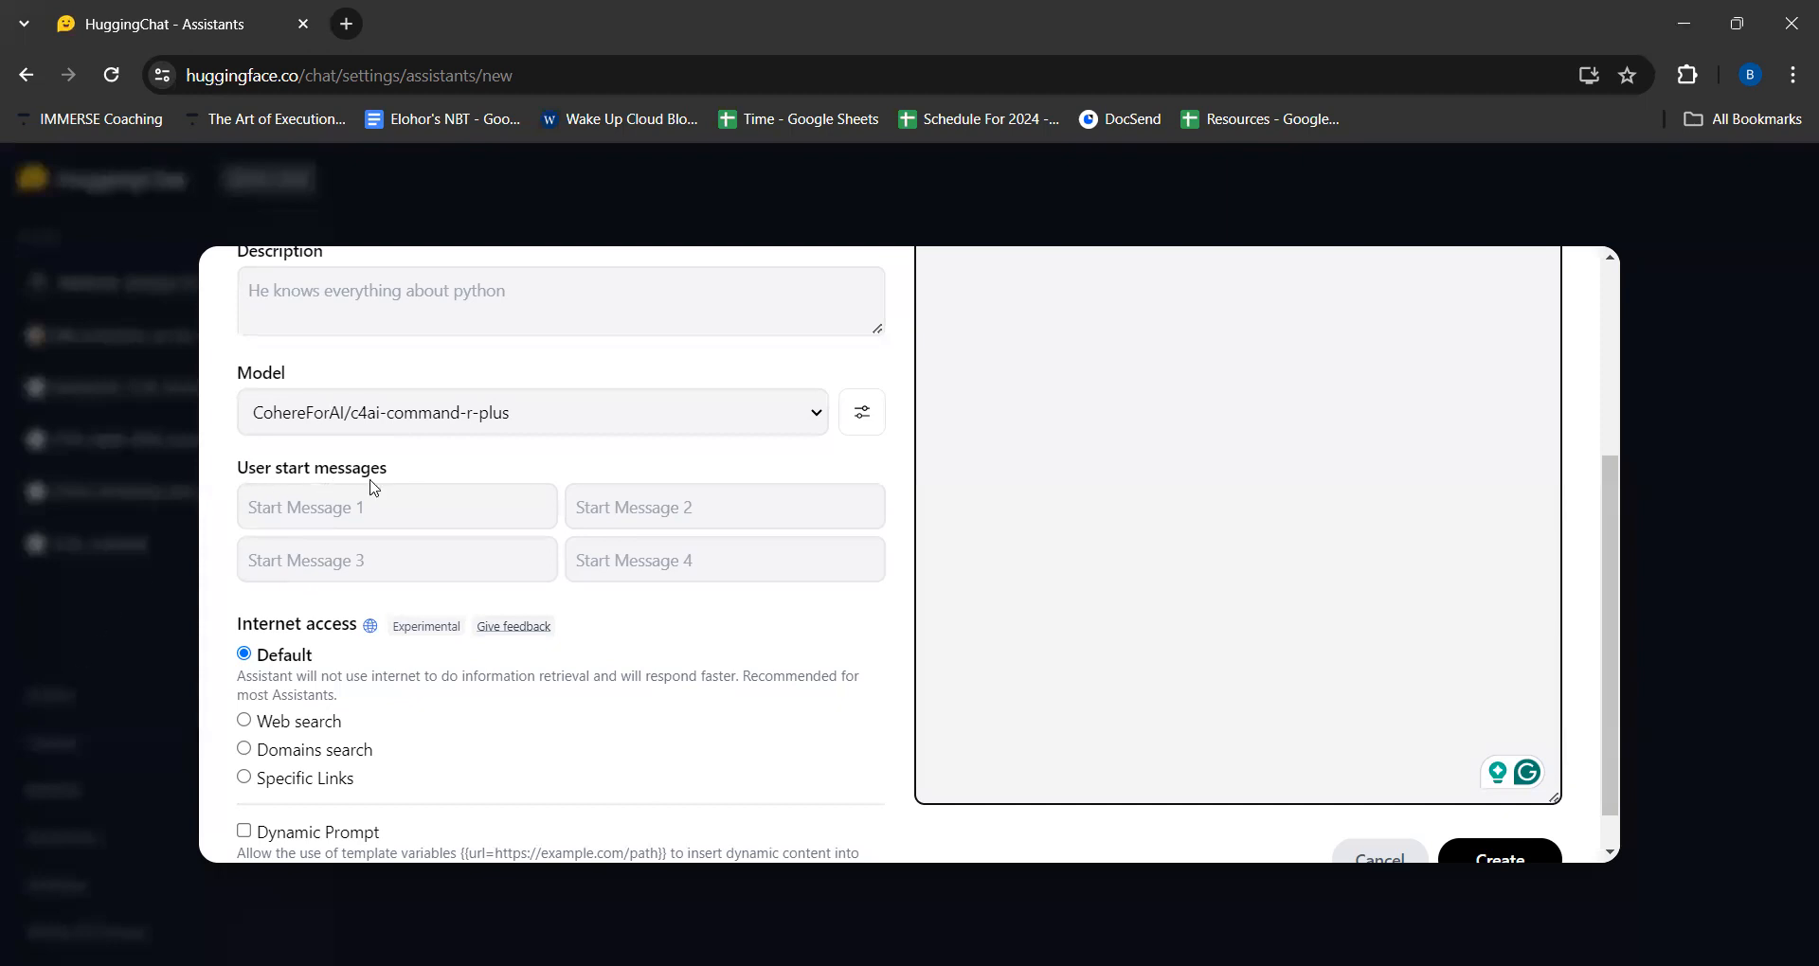
click(355, 510)
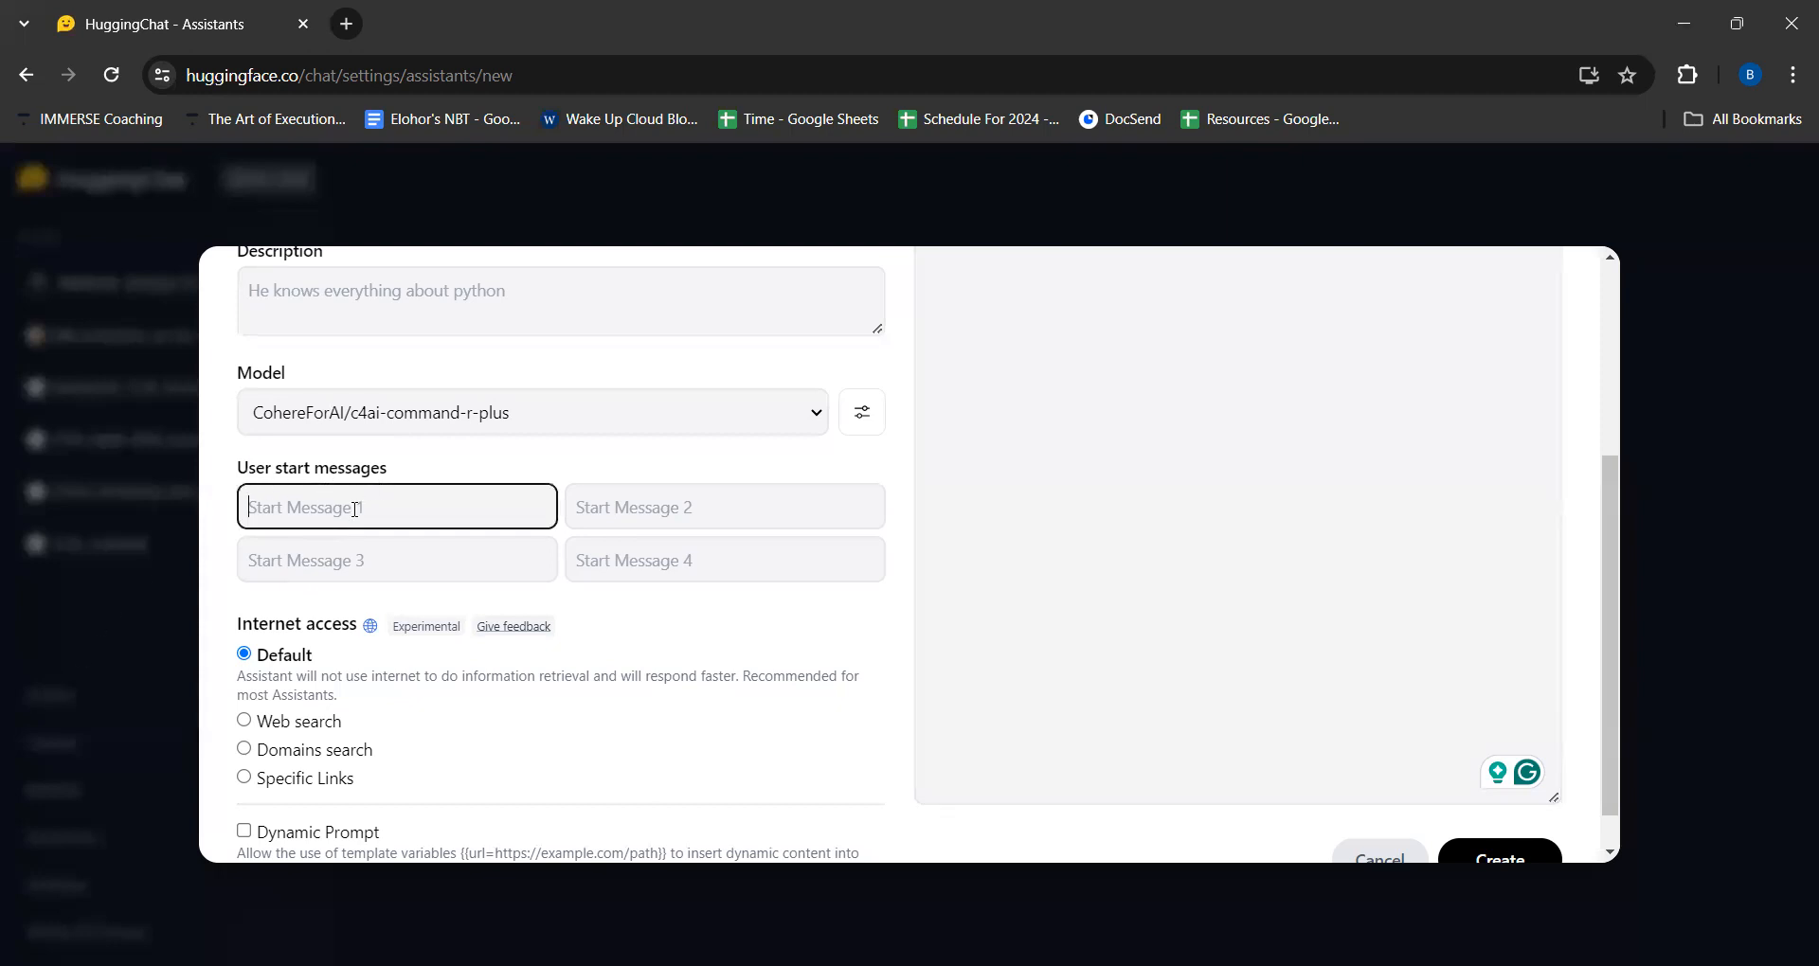
scroll(454, 345, up, 1)
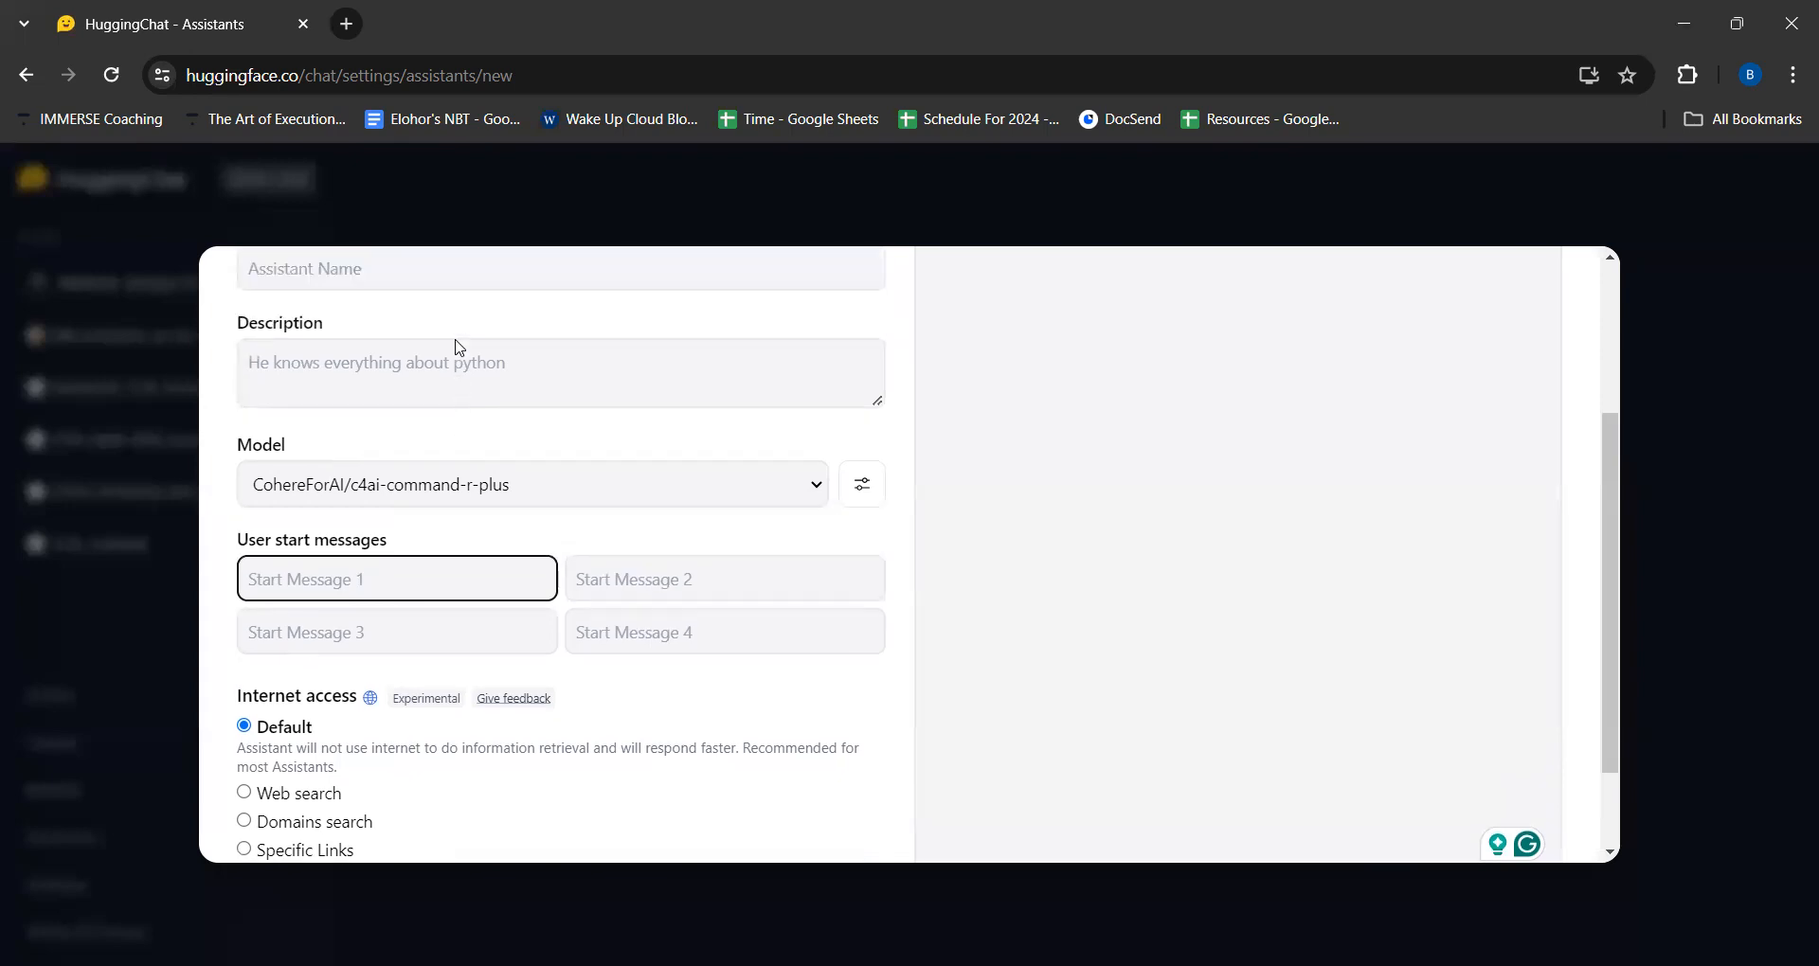
click(396, 297)
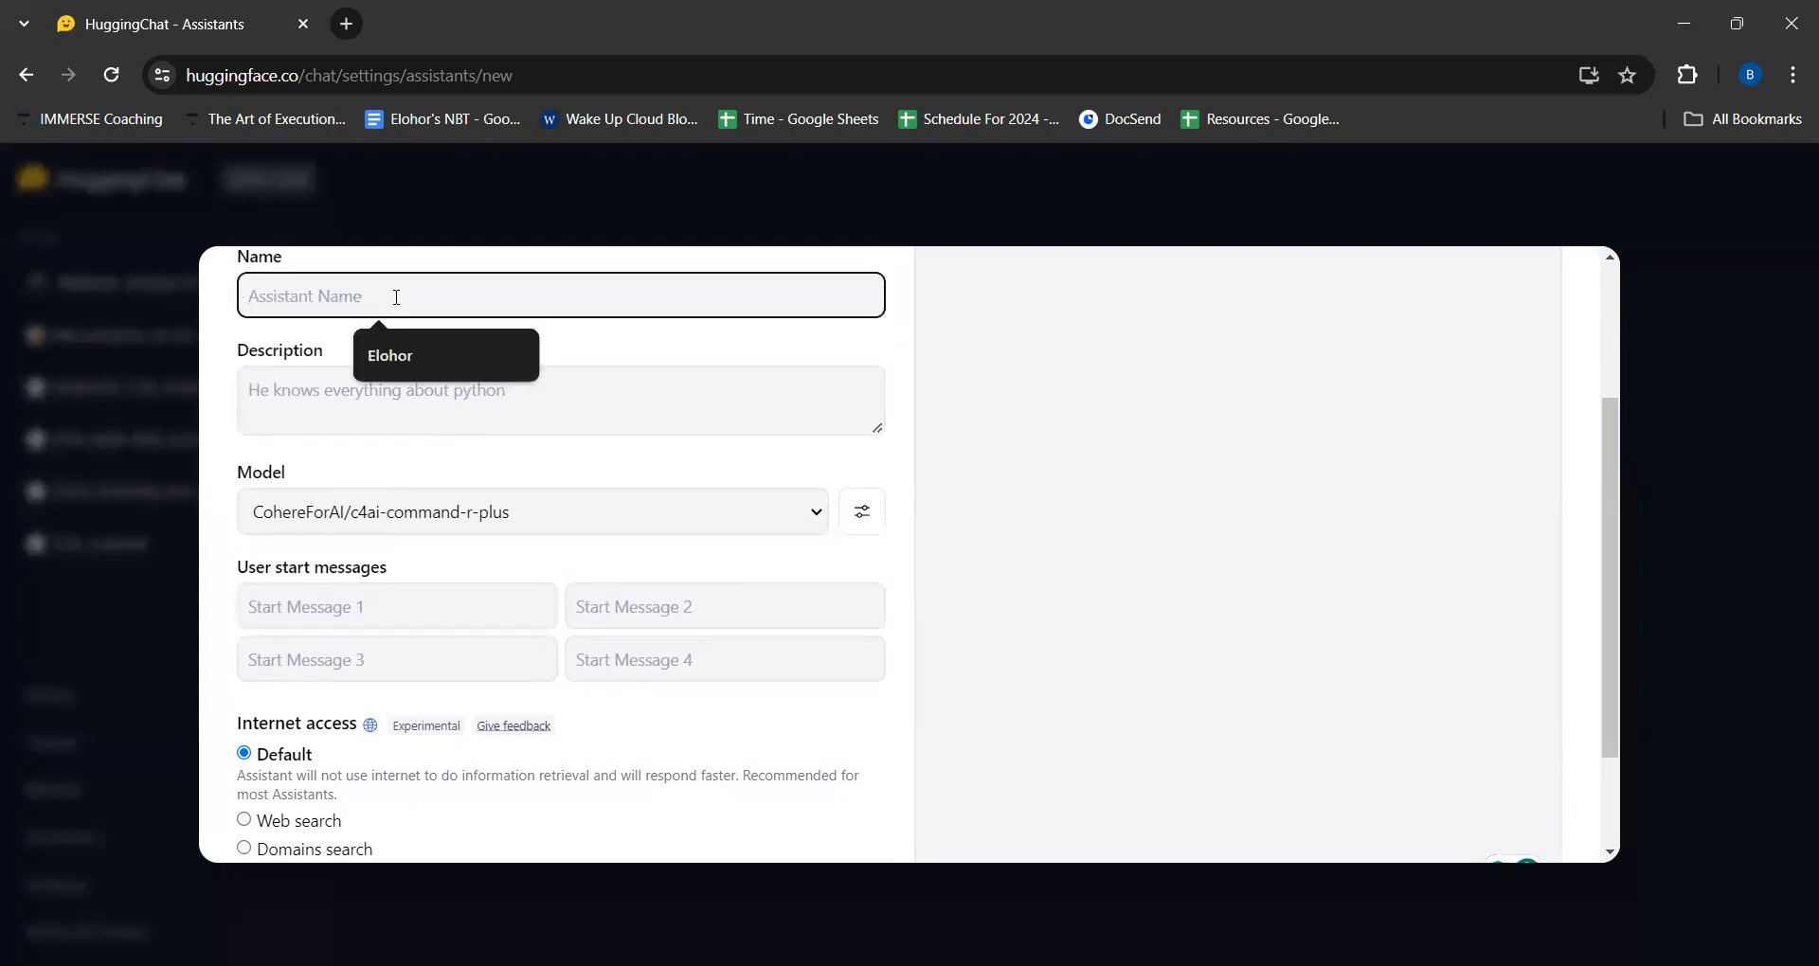
scroll(396, 296, up, 1)
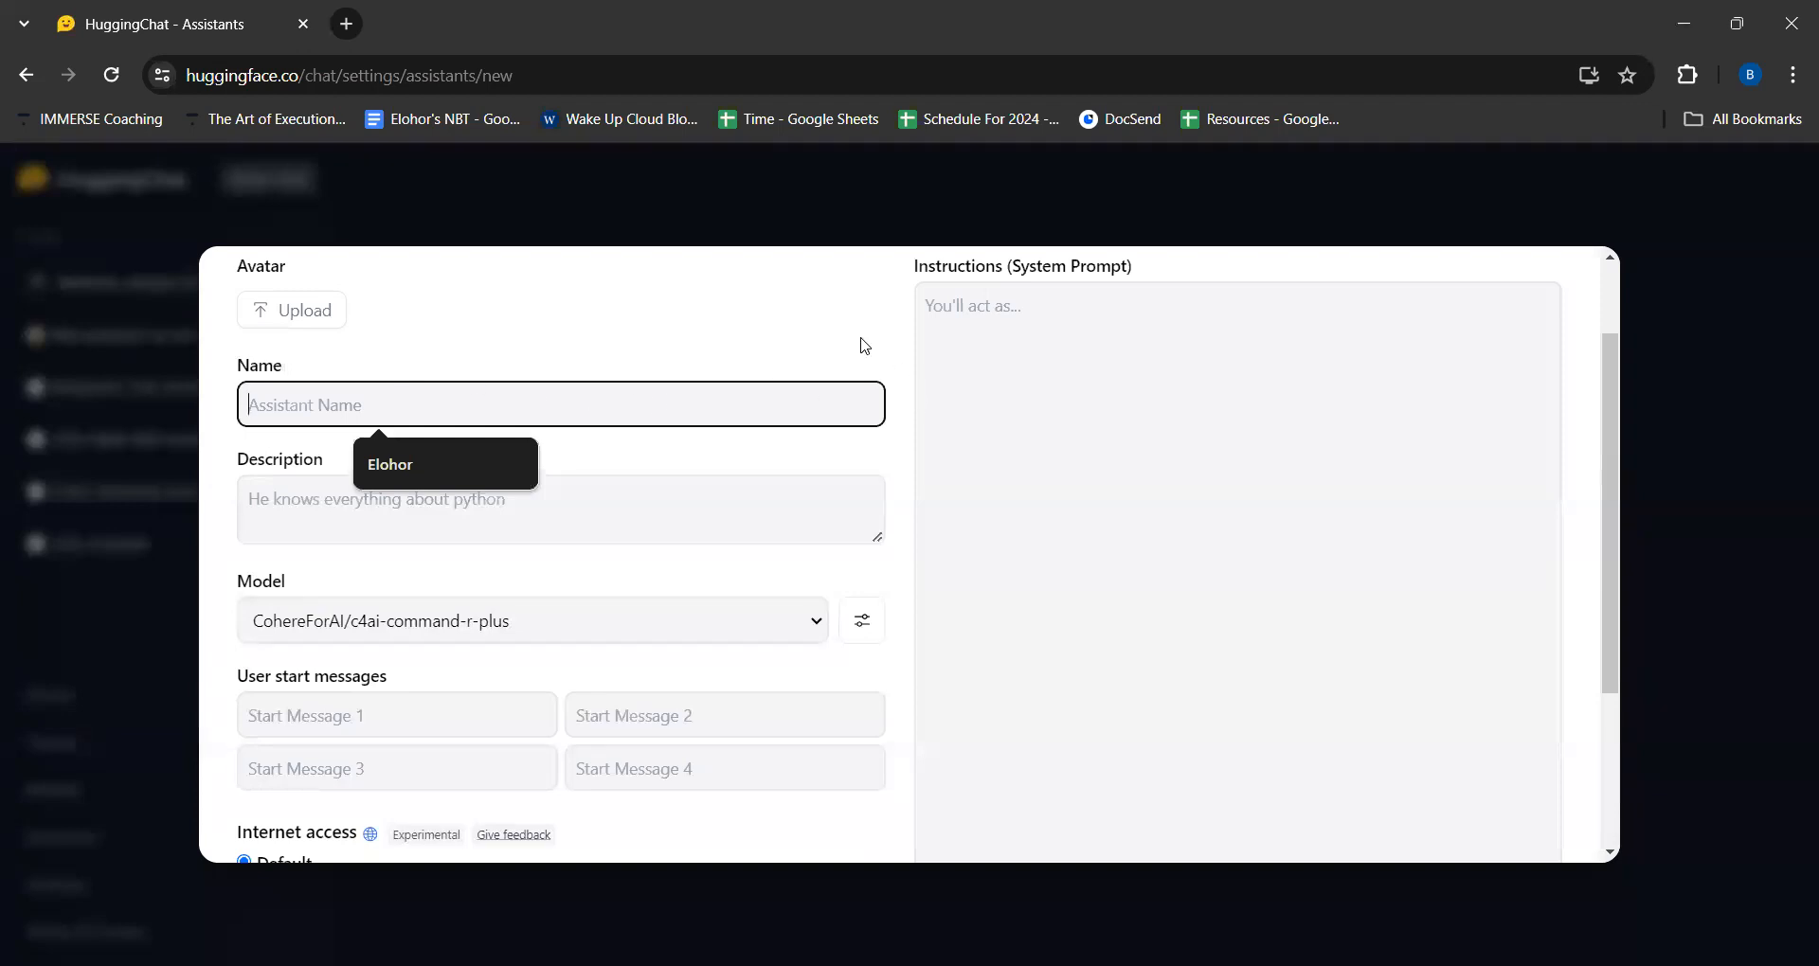
scroll(864, 346, down, 2)
scroll(864, 345, down, 1)
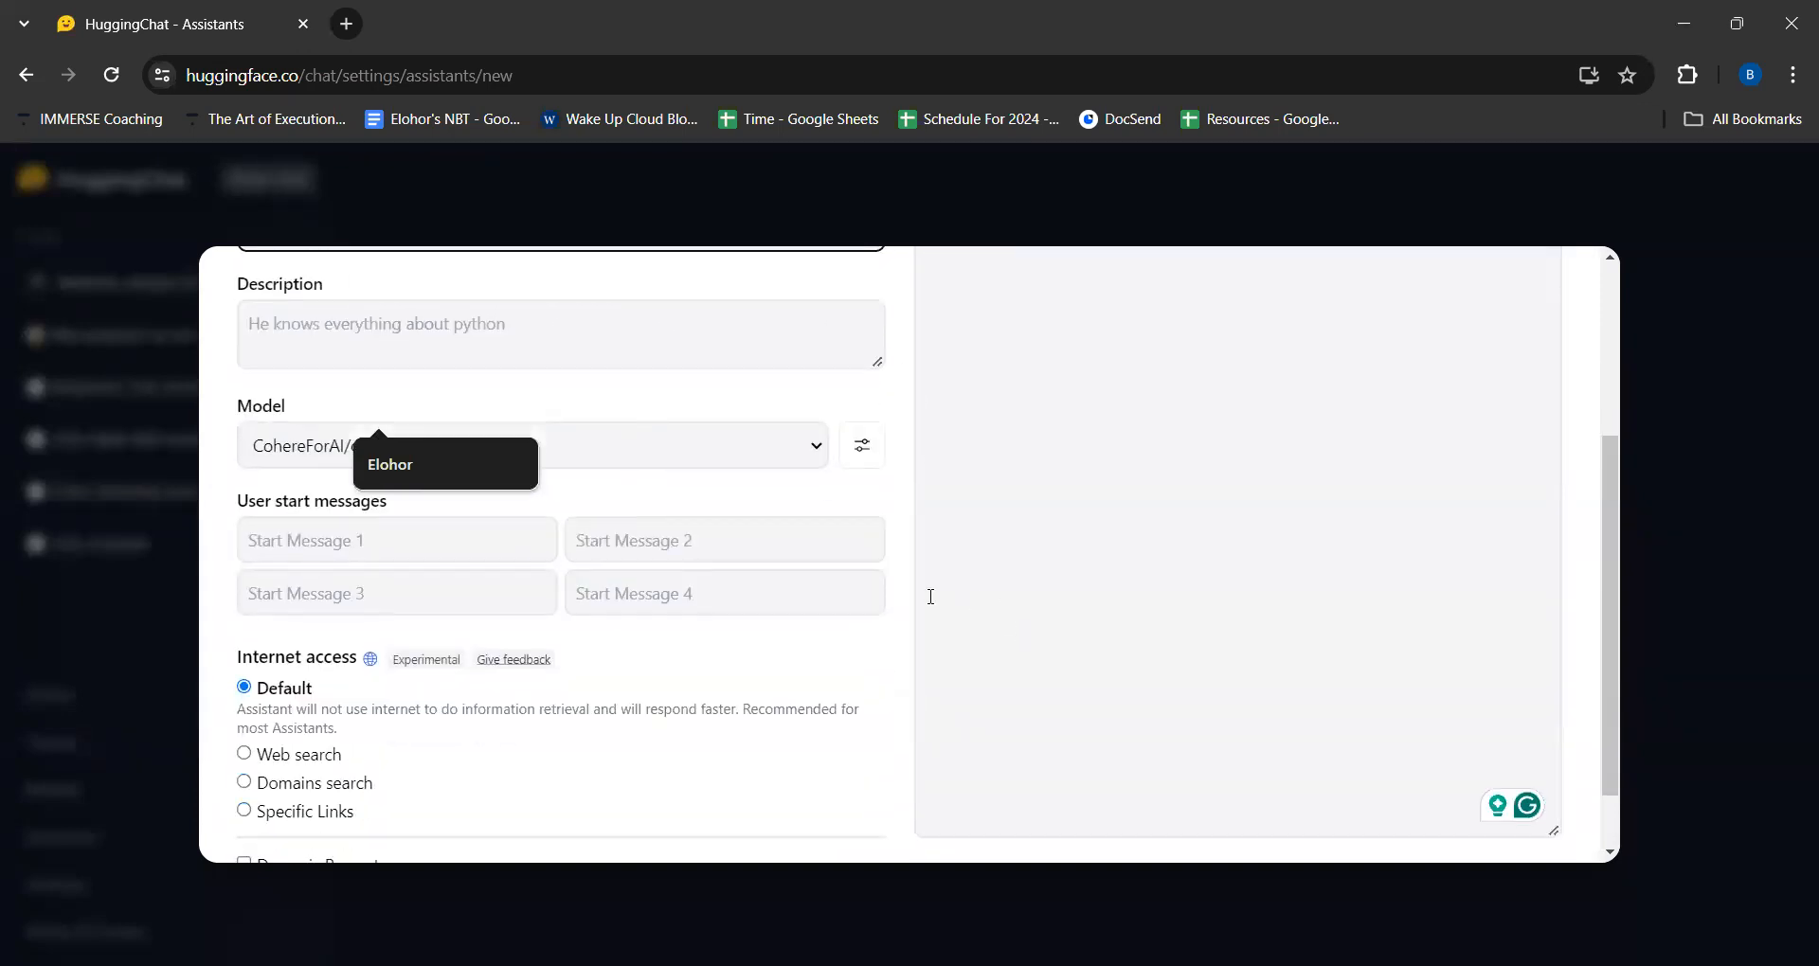
click(904, 621)
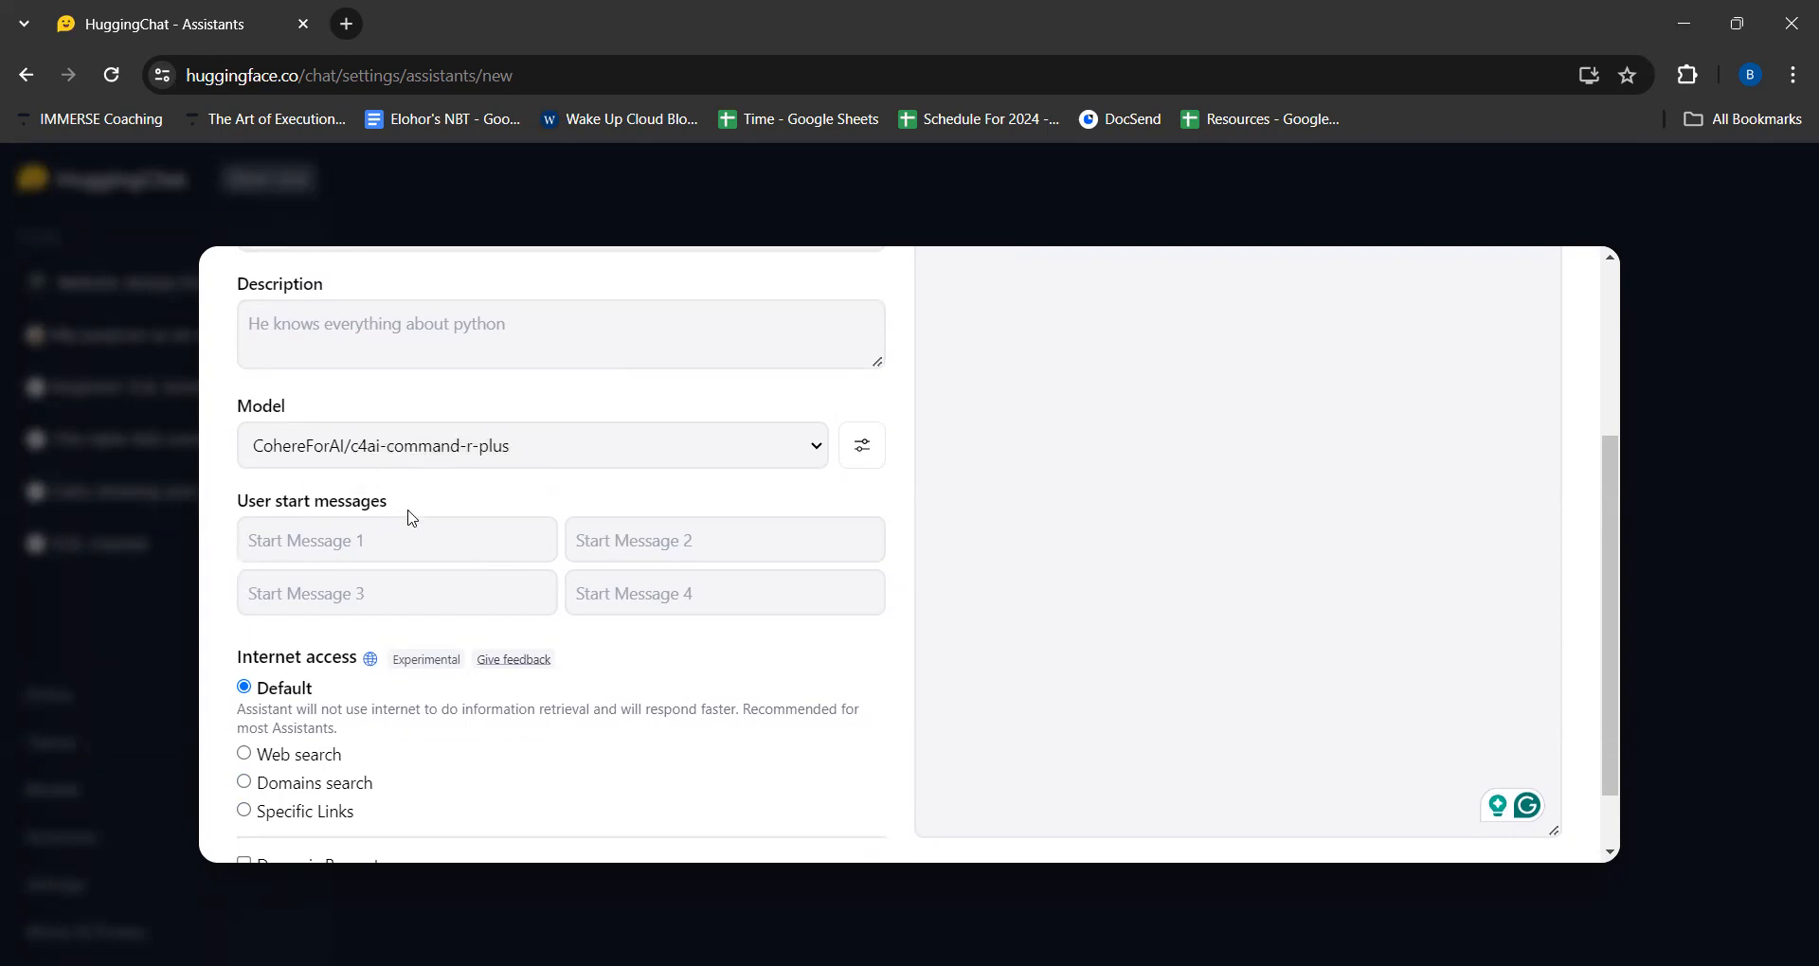
click(335, 539)
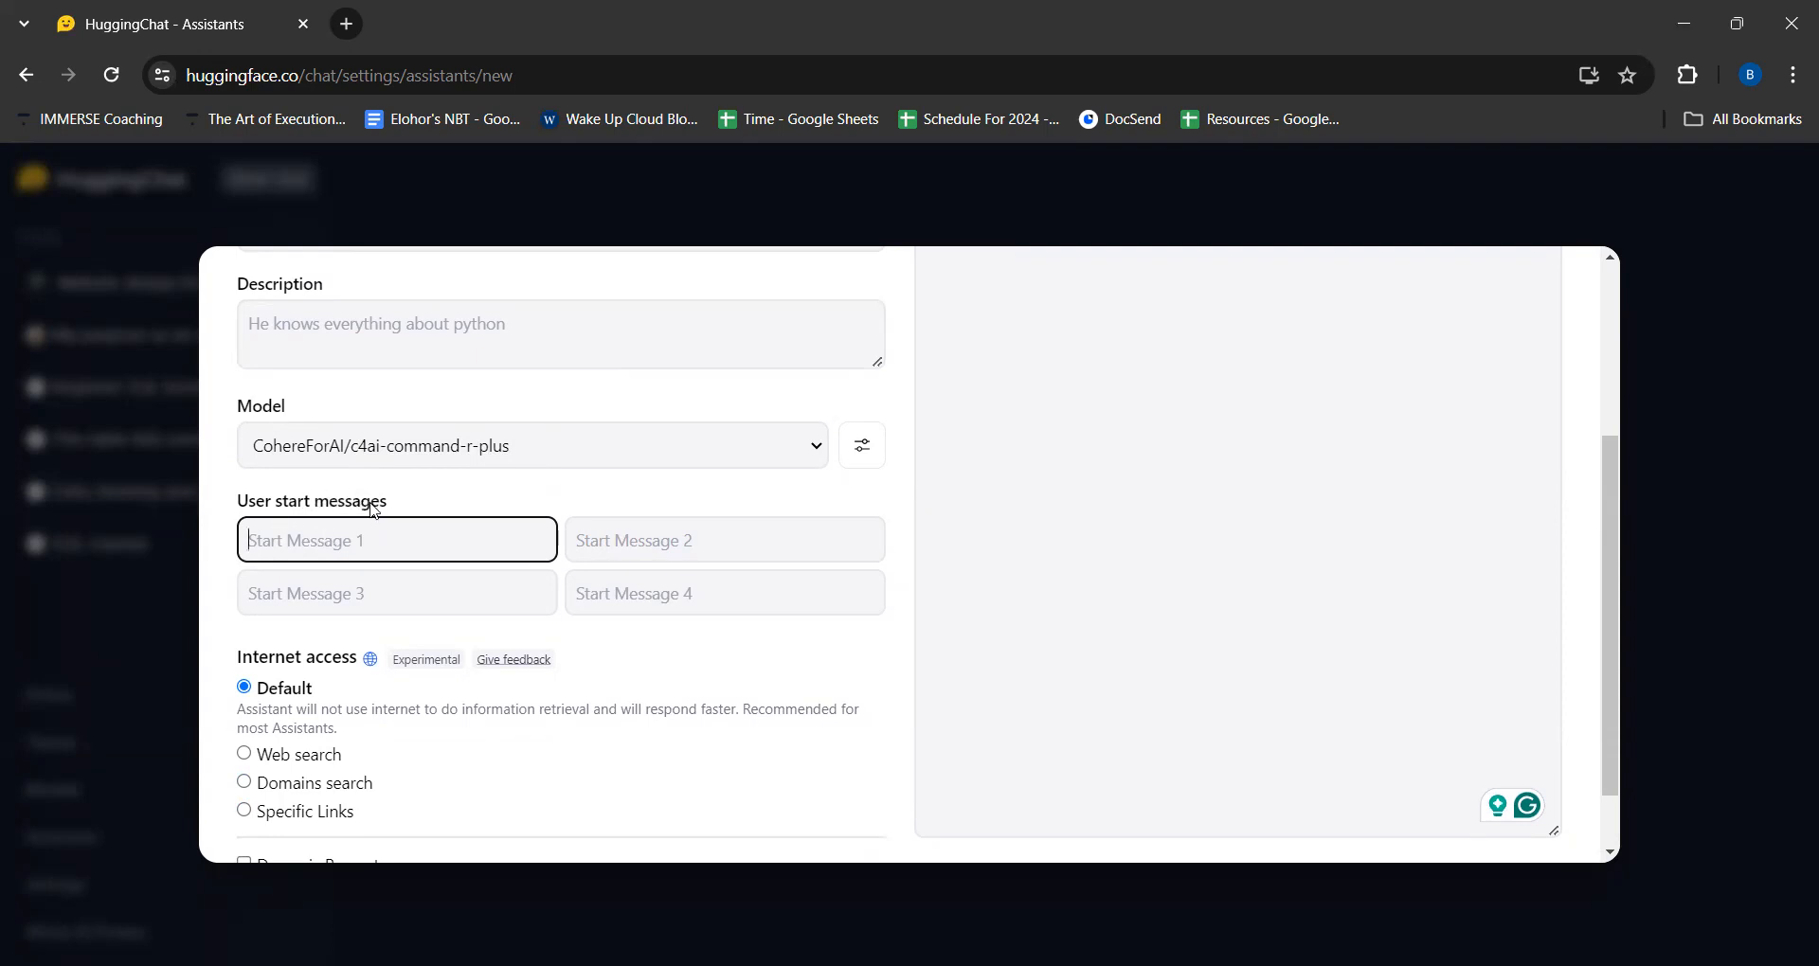
- Try the Default and Web search internet access options for the new assistant, leaving Web search selected
scroll(434, 541, down, 1)
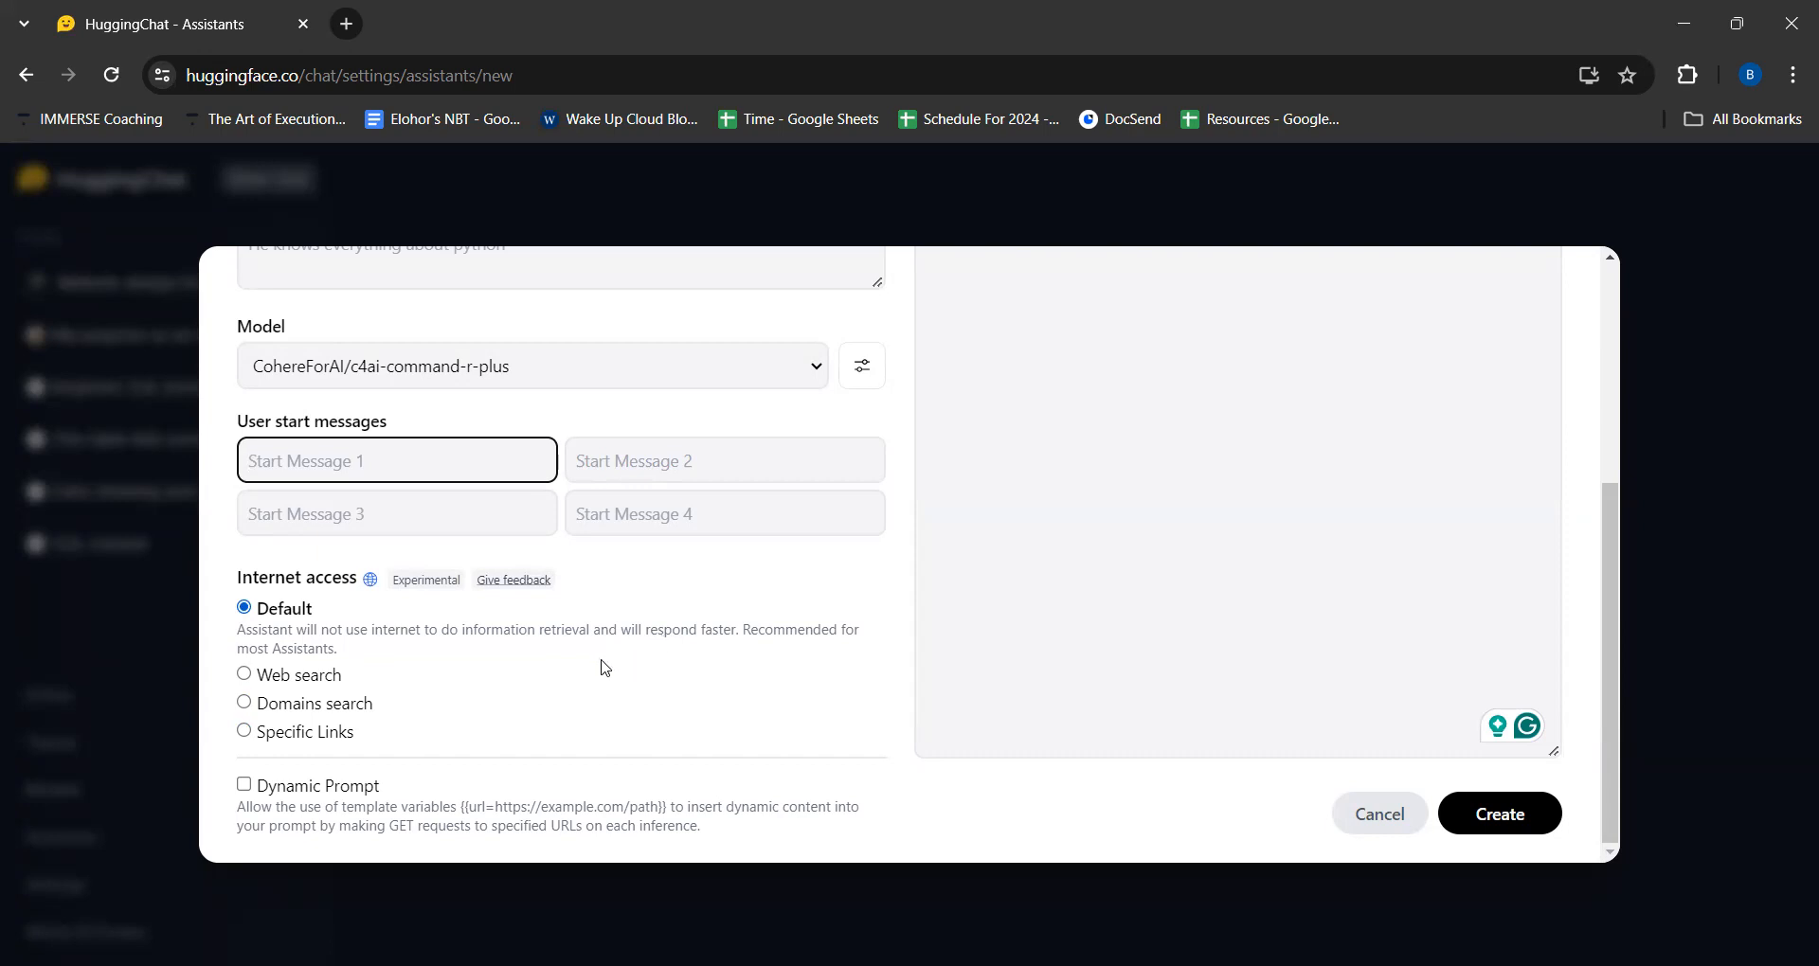
click(245, 676)
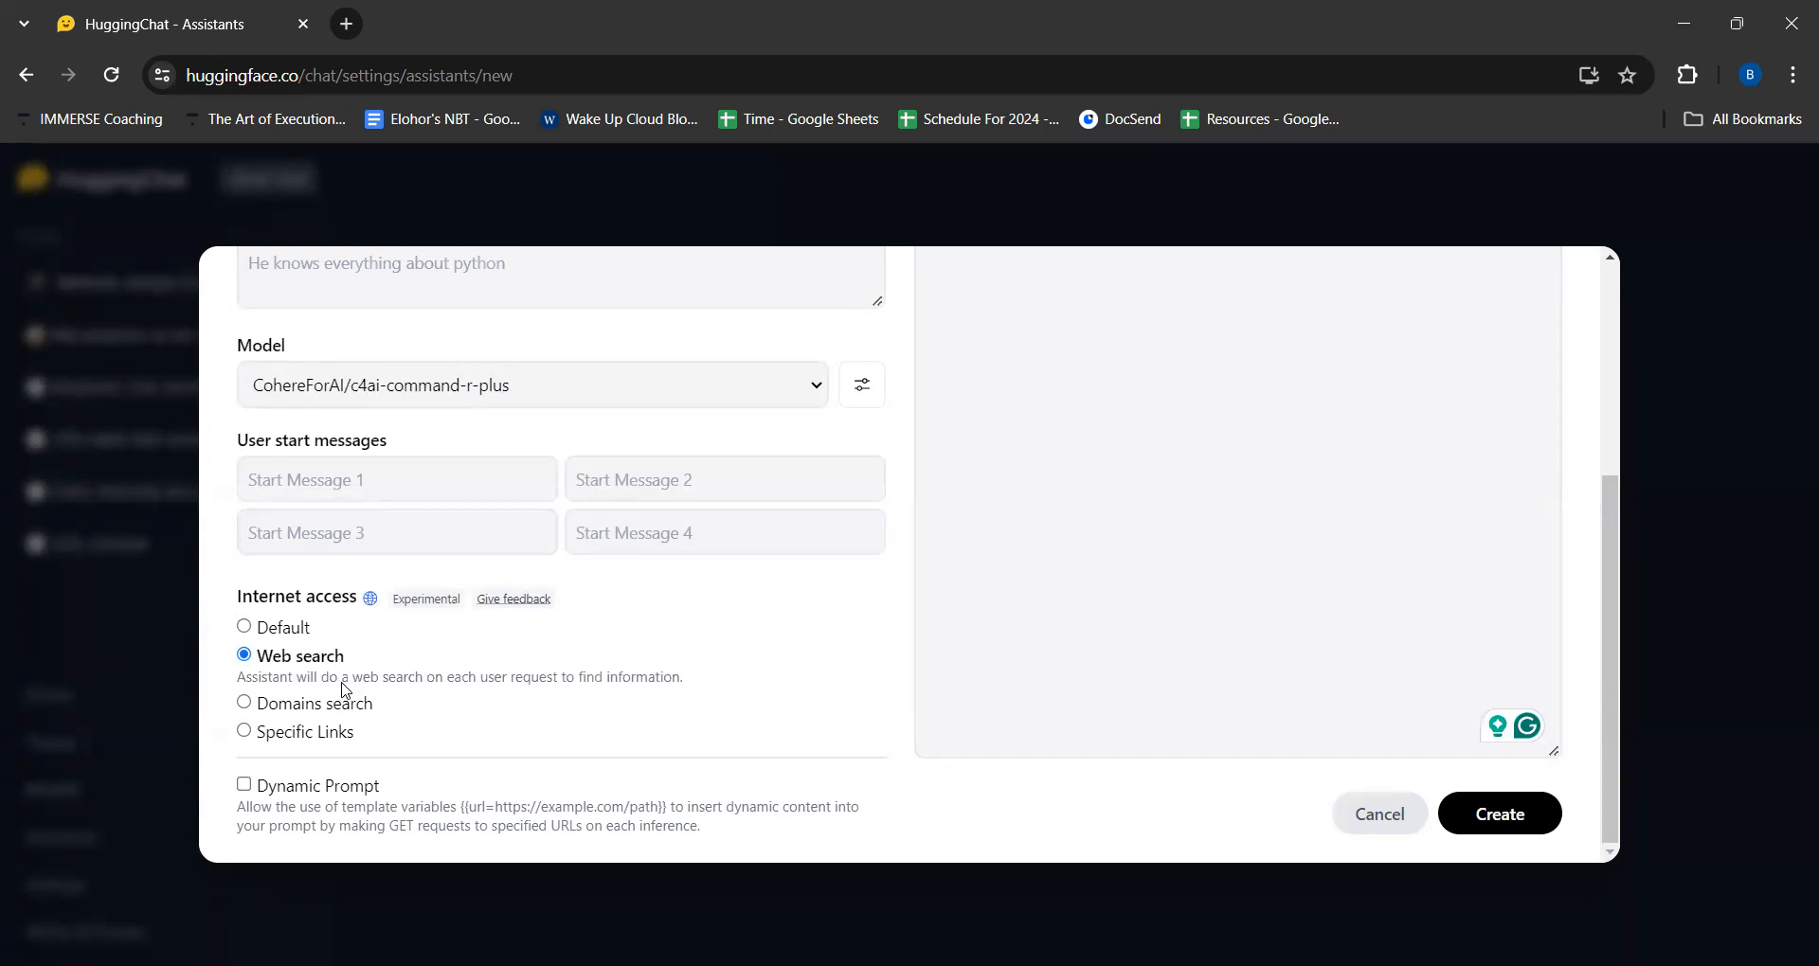
click(273, 633)
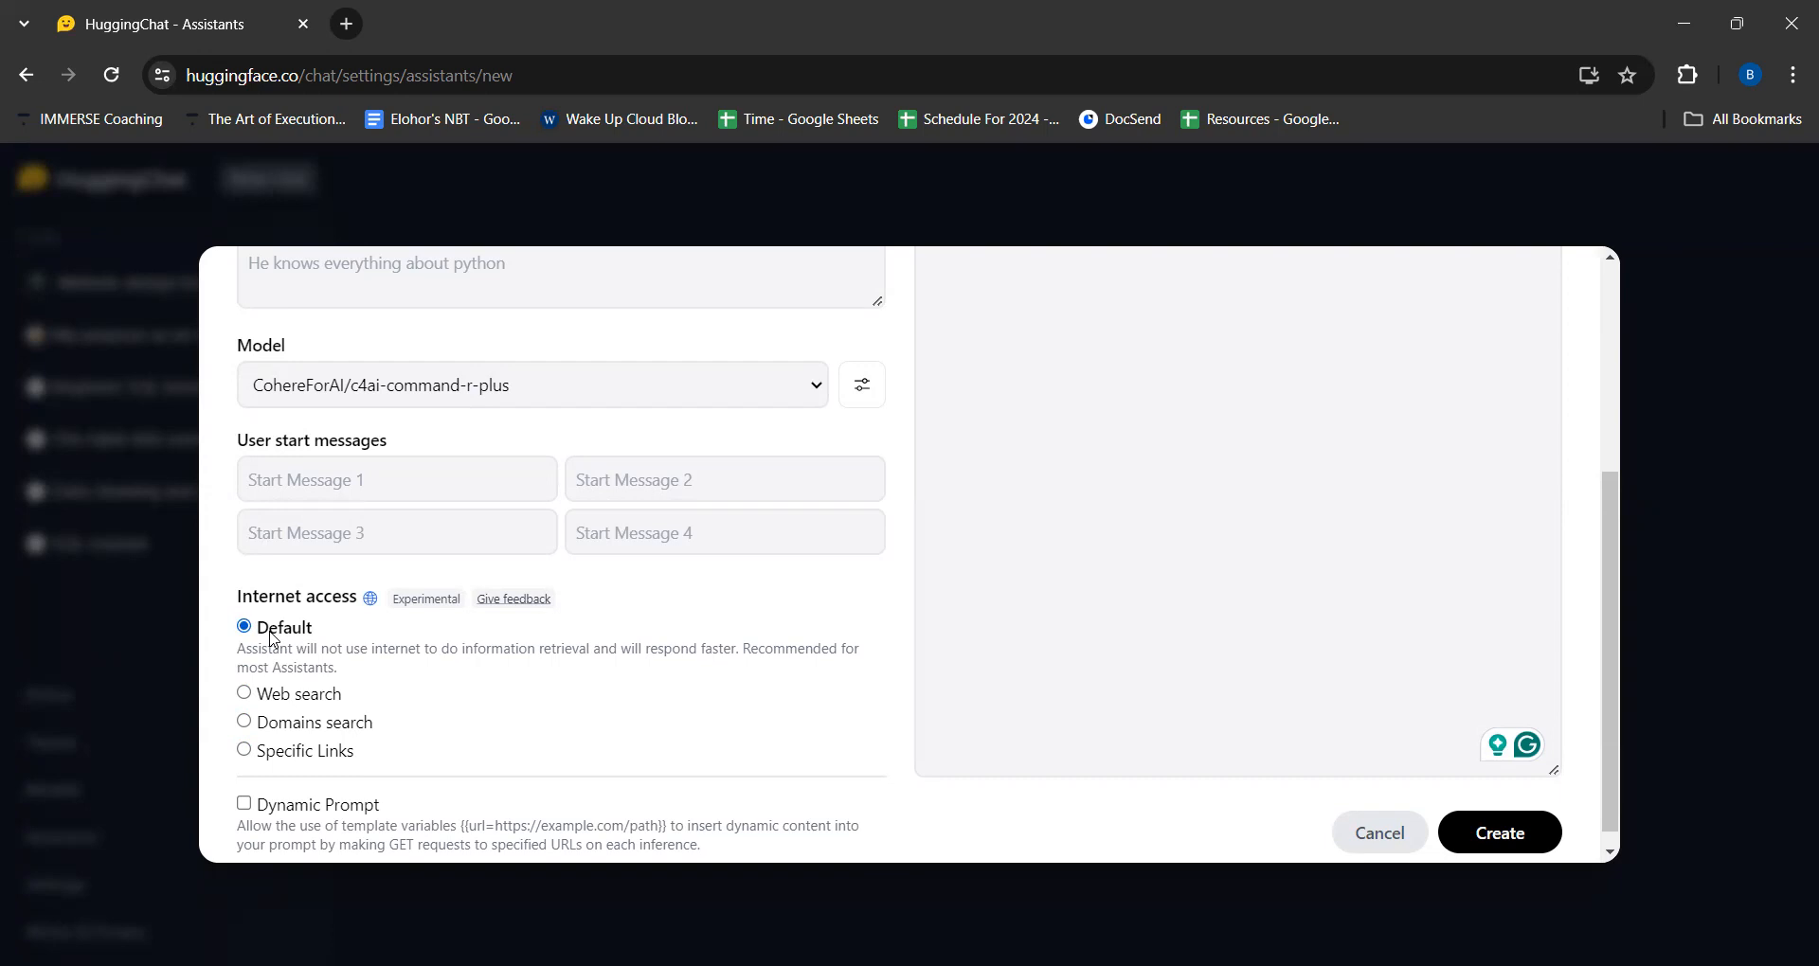
click(244, 694)
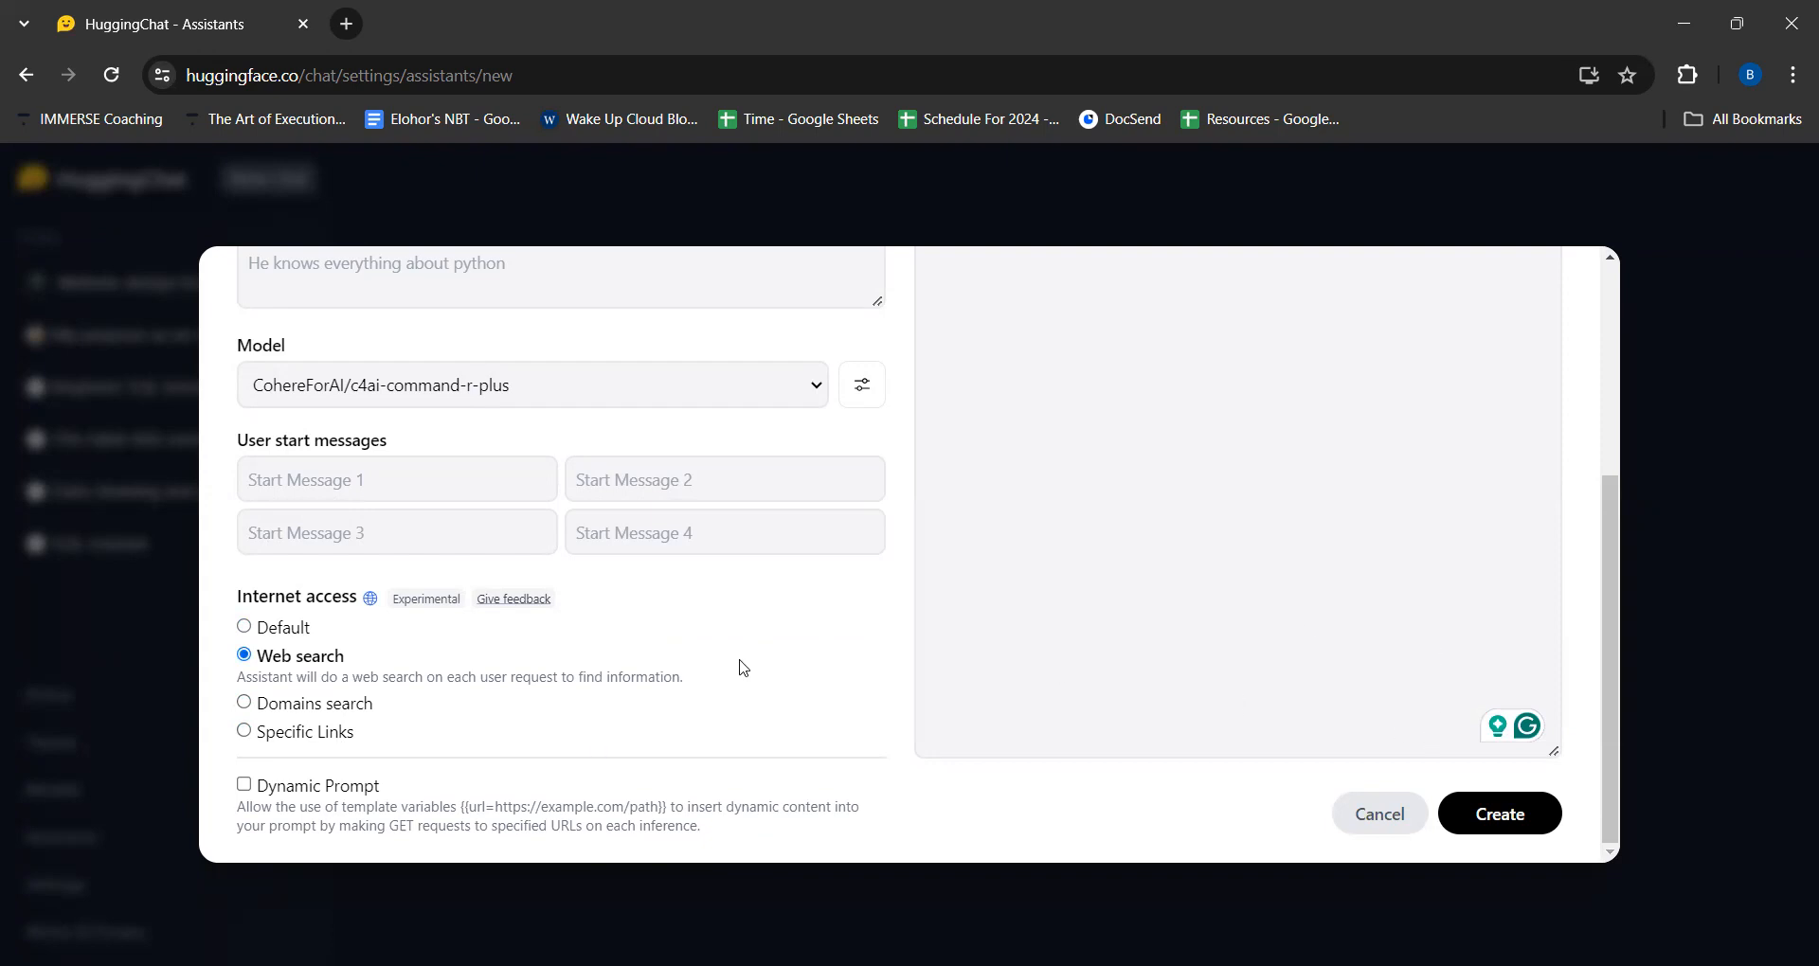
- Try to create the assistant with its text fields left empty, and cancel the form
scroll(478, 386, up, 1)
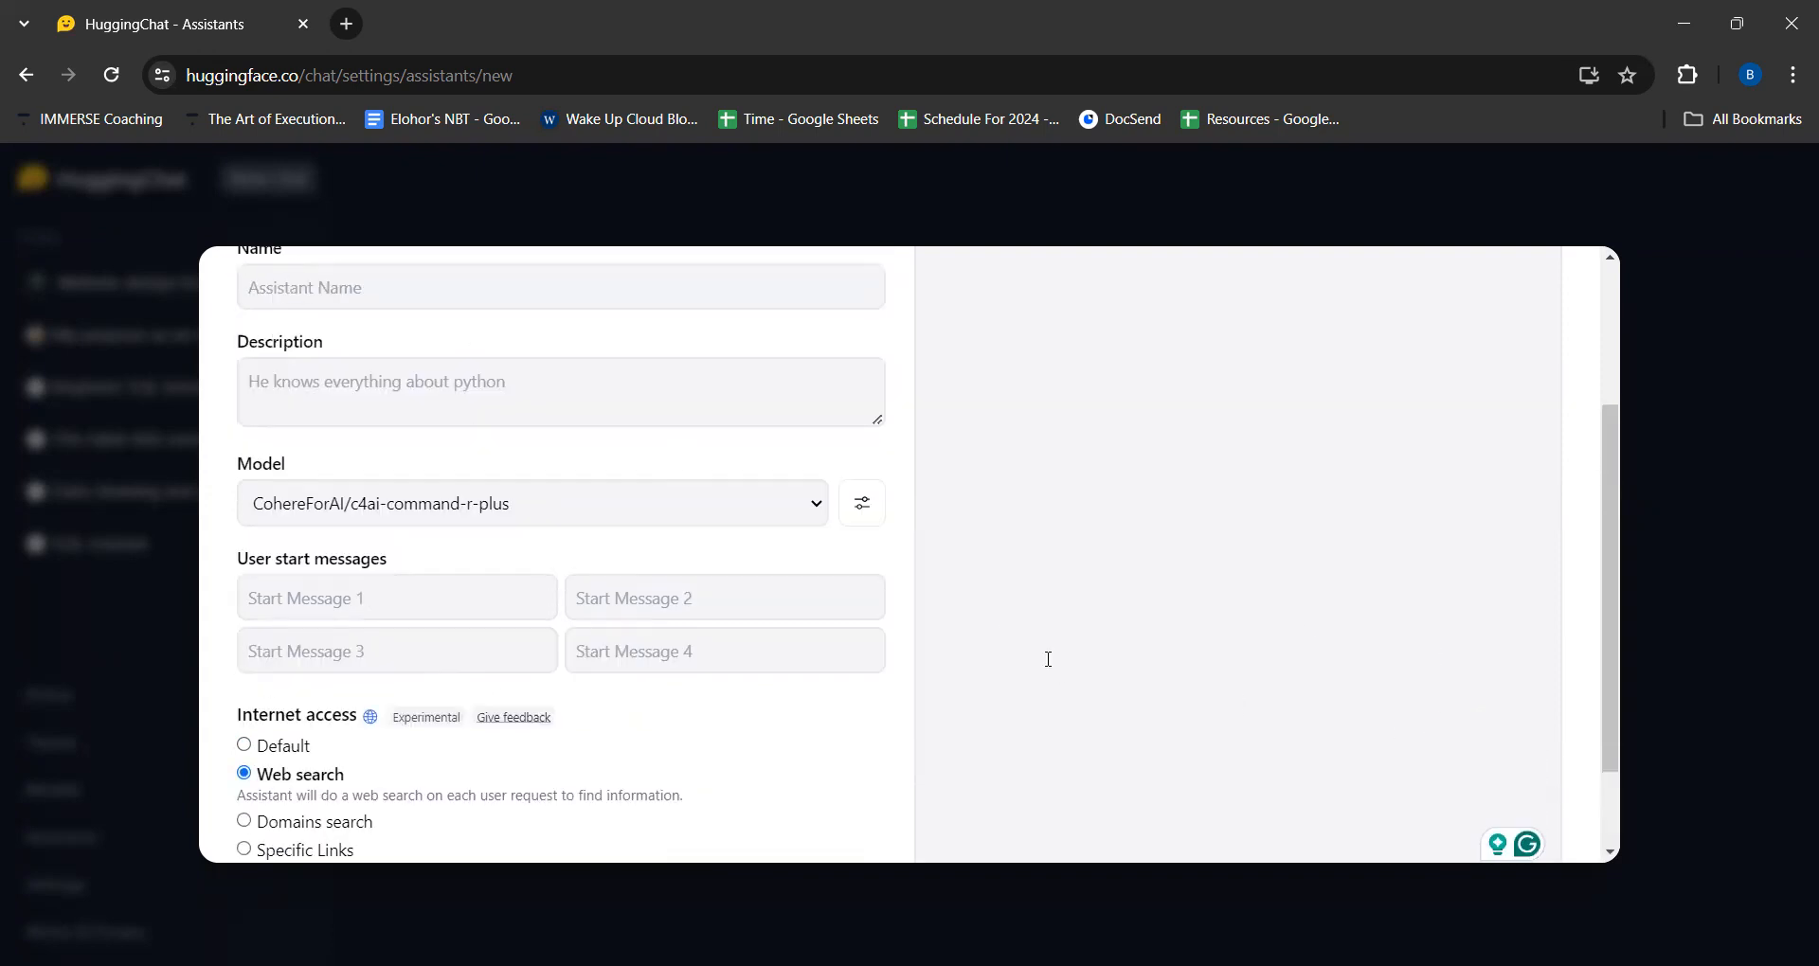
scroll(1374, 692, down, 1)
scroll(1307, 654, up, 3)
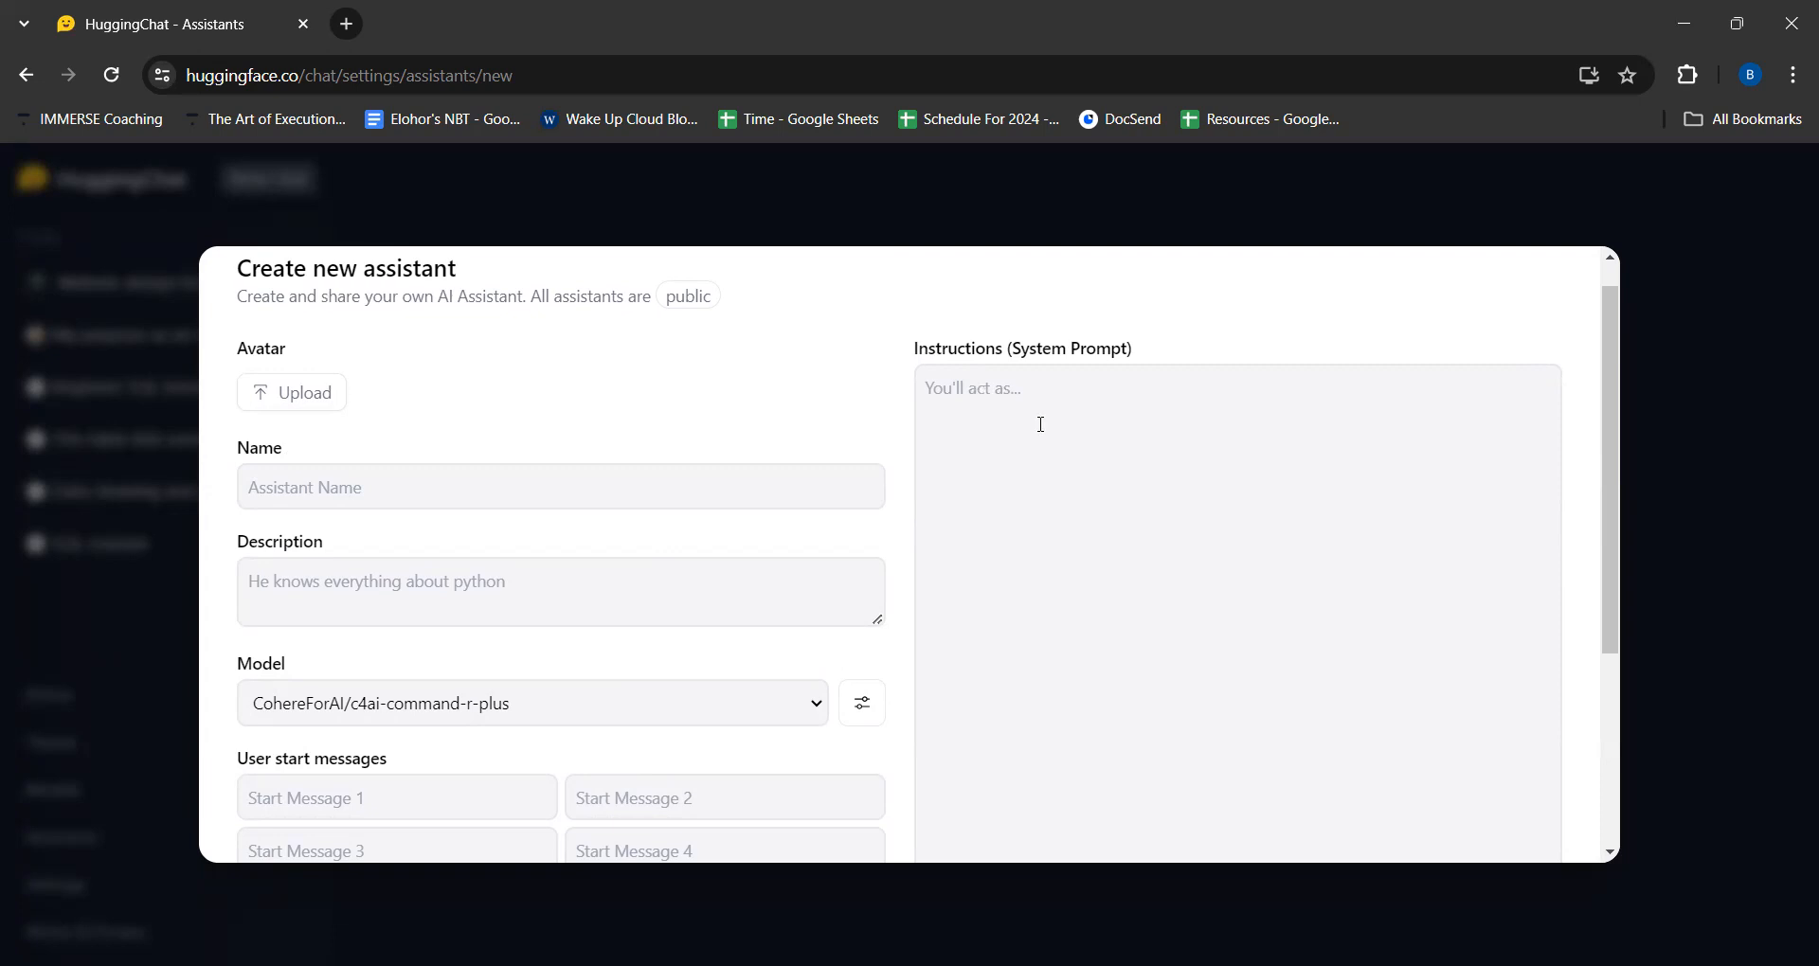
scroll(1140, 508, down, 4)
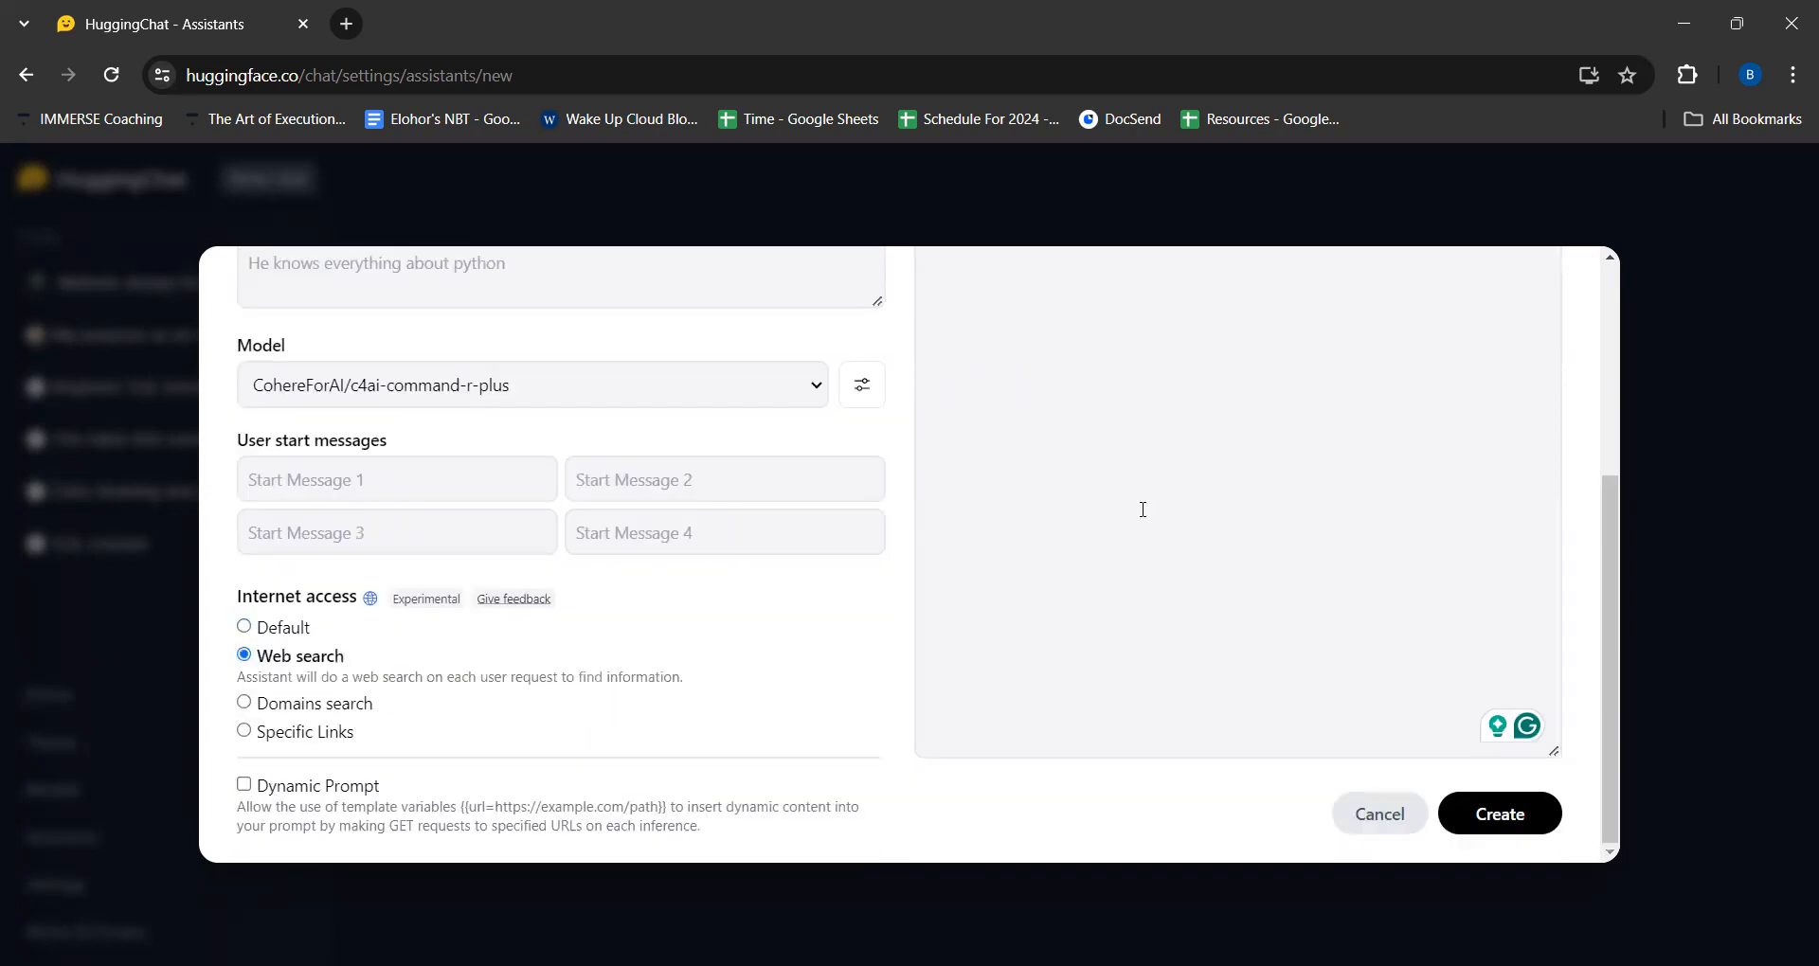
click(1488, 828)
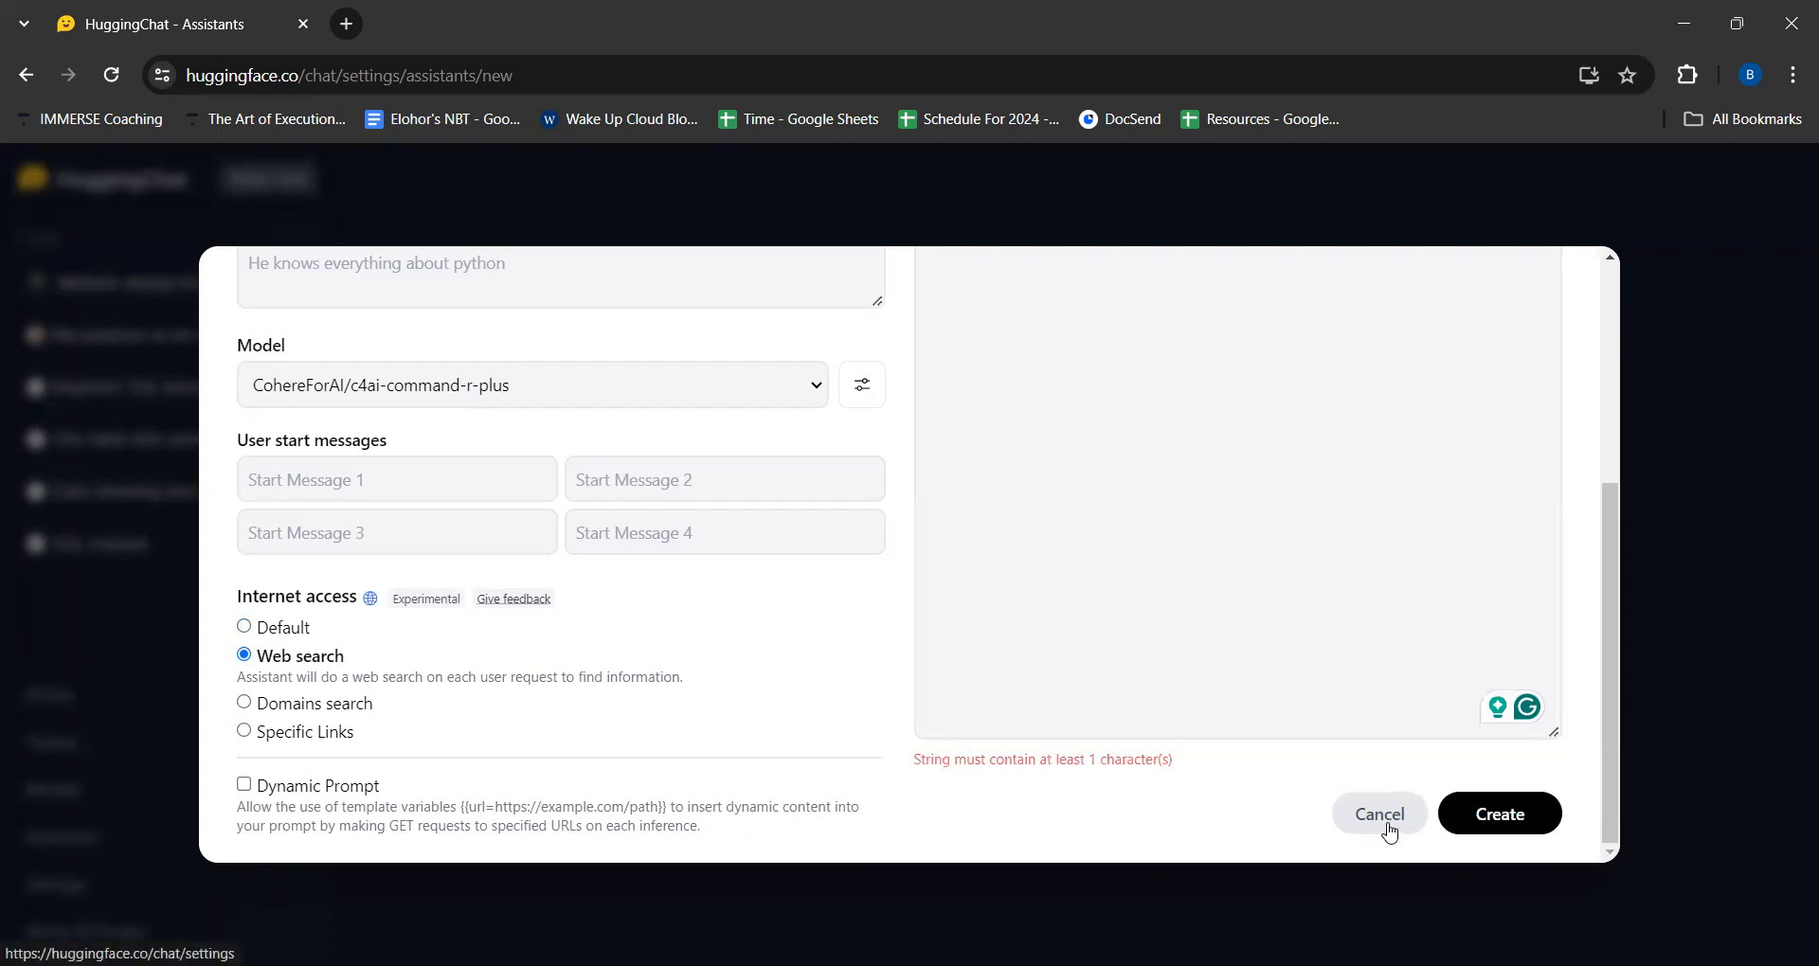
click(1379, 815)
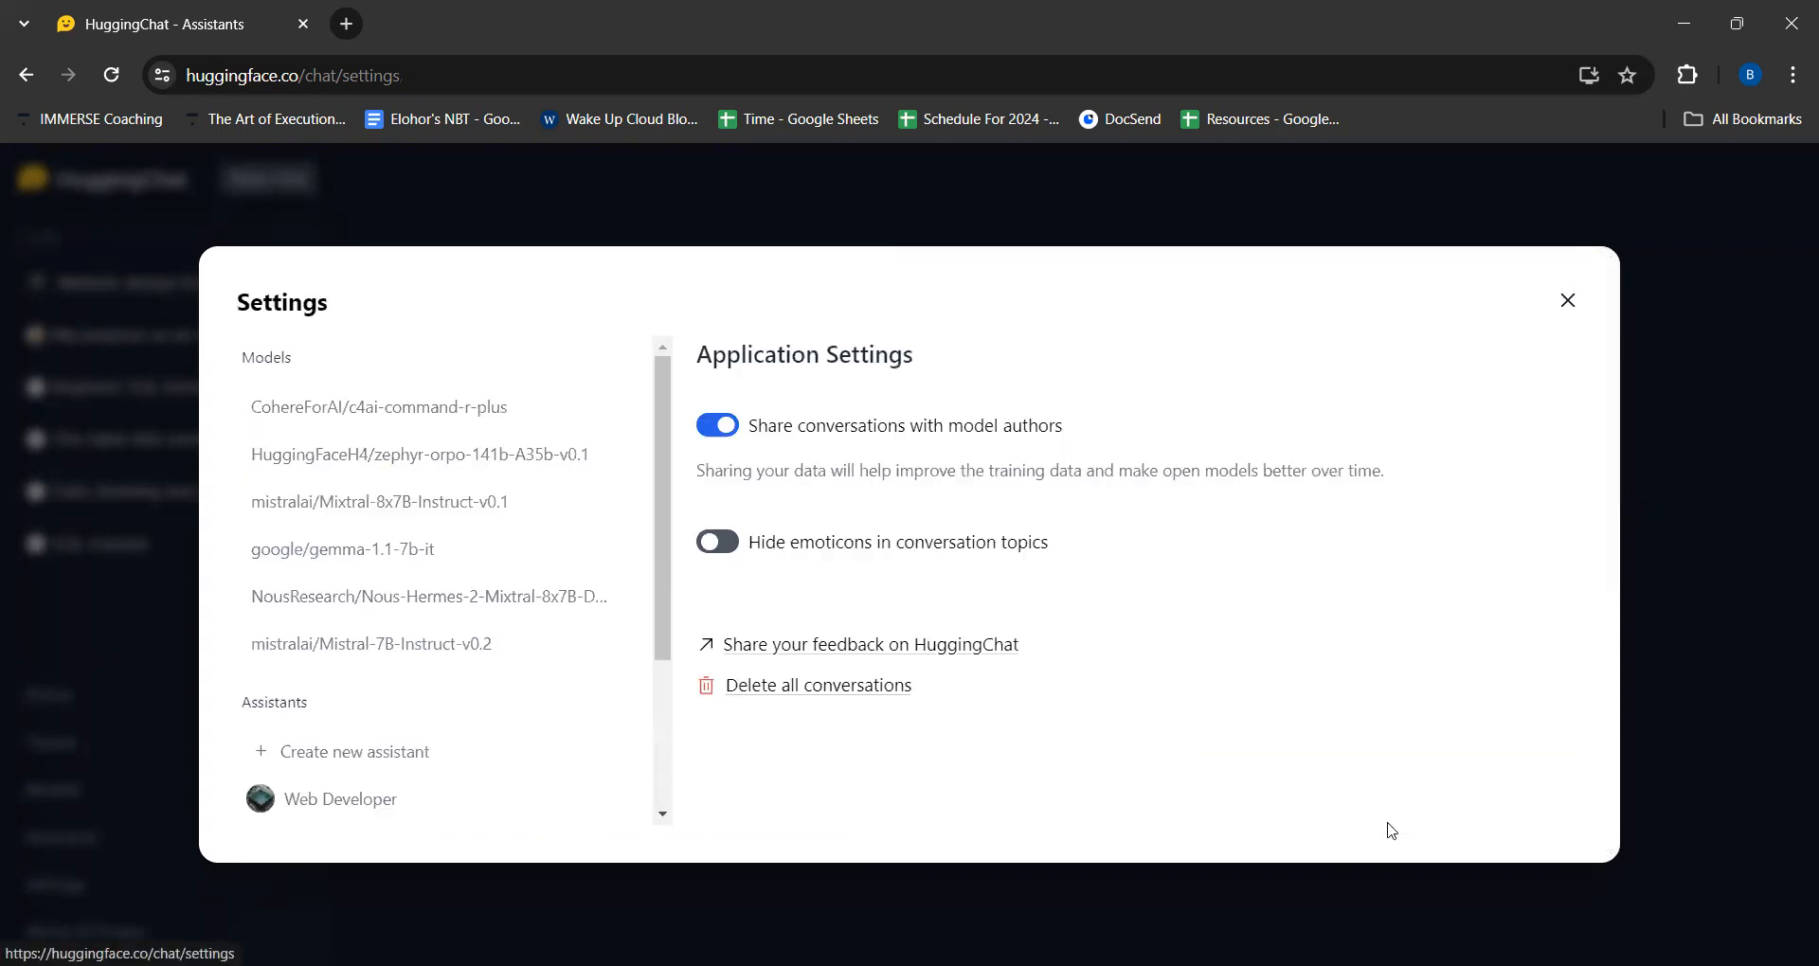
- Leave the application settings and open the SQL Training App assistant for editing
click(1567, 301)
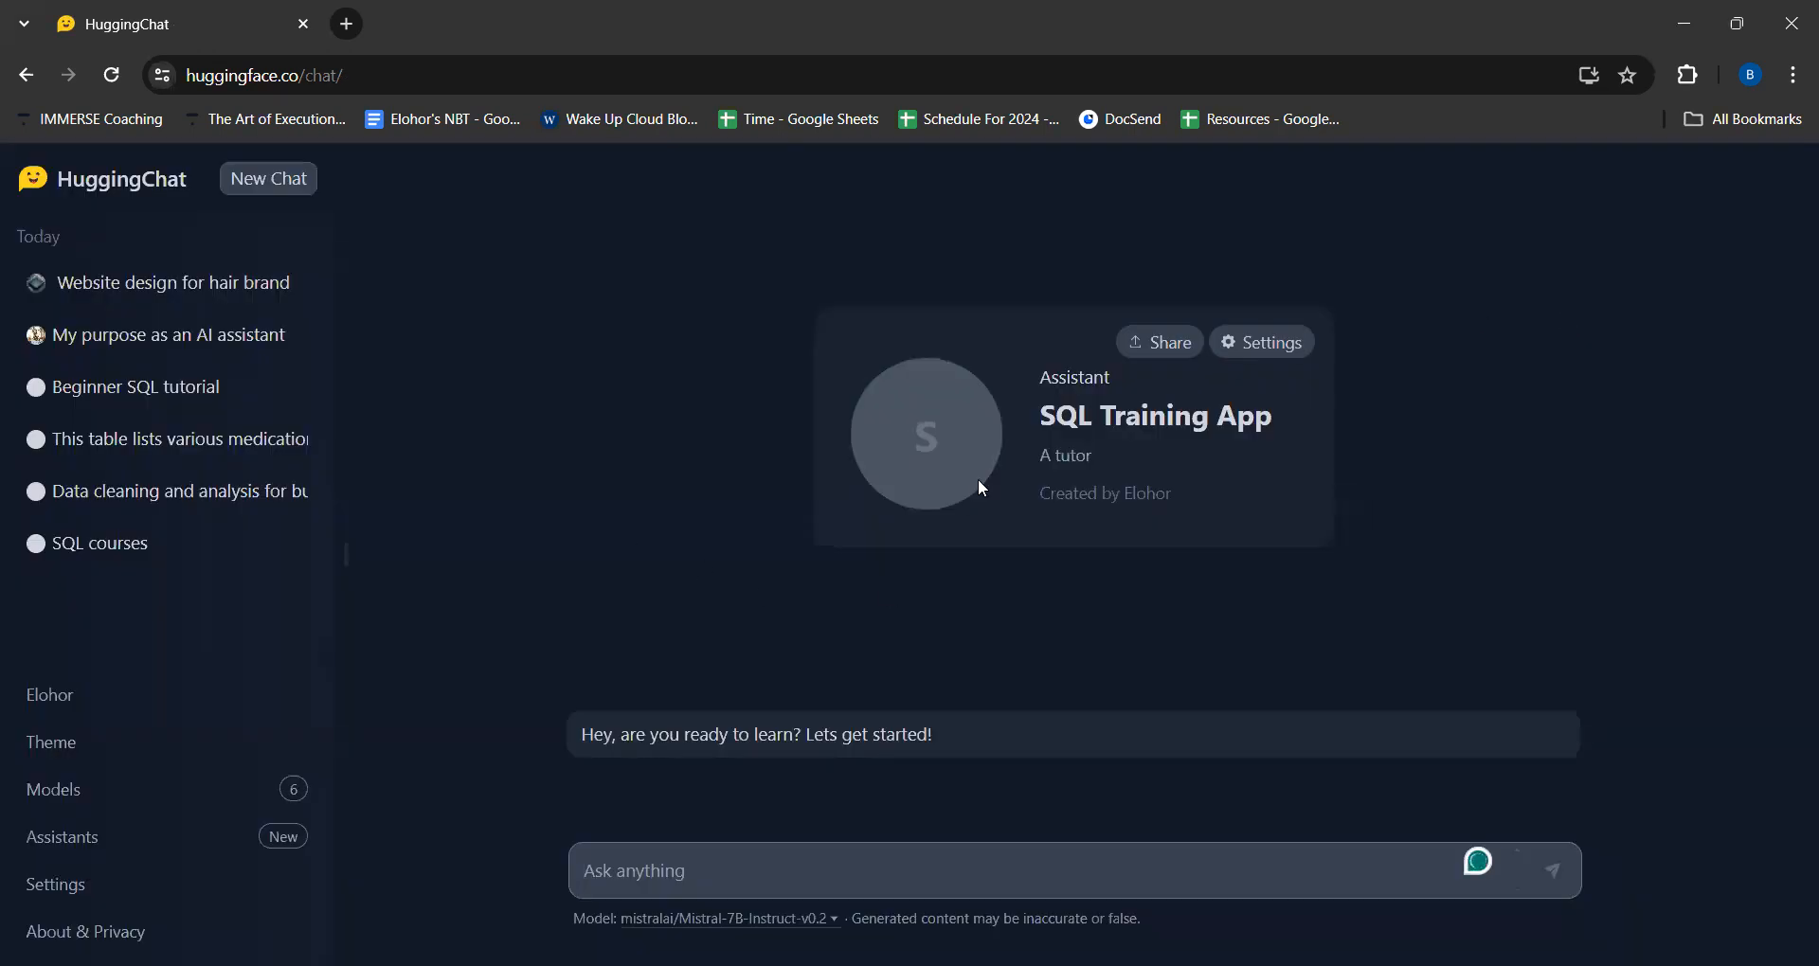
click(1264, 341)
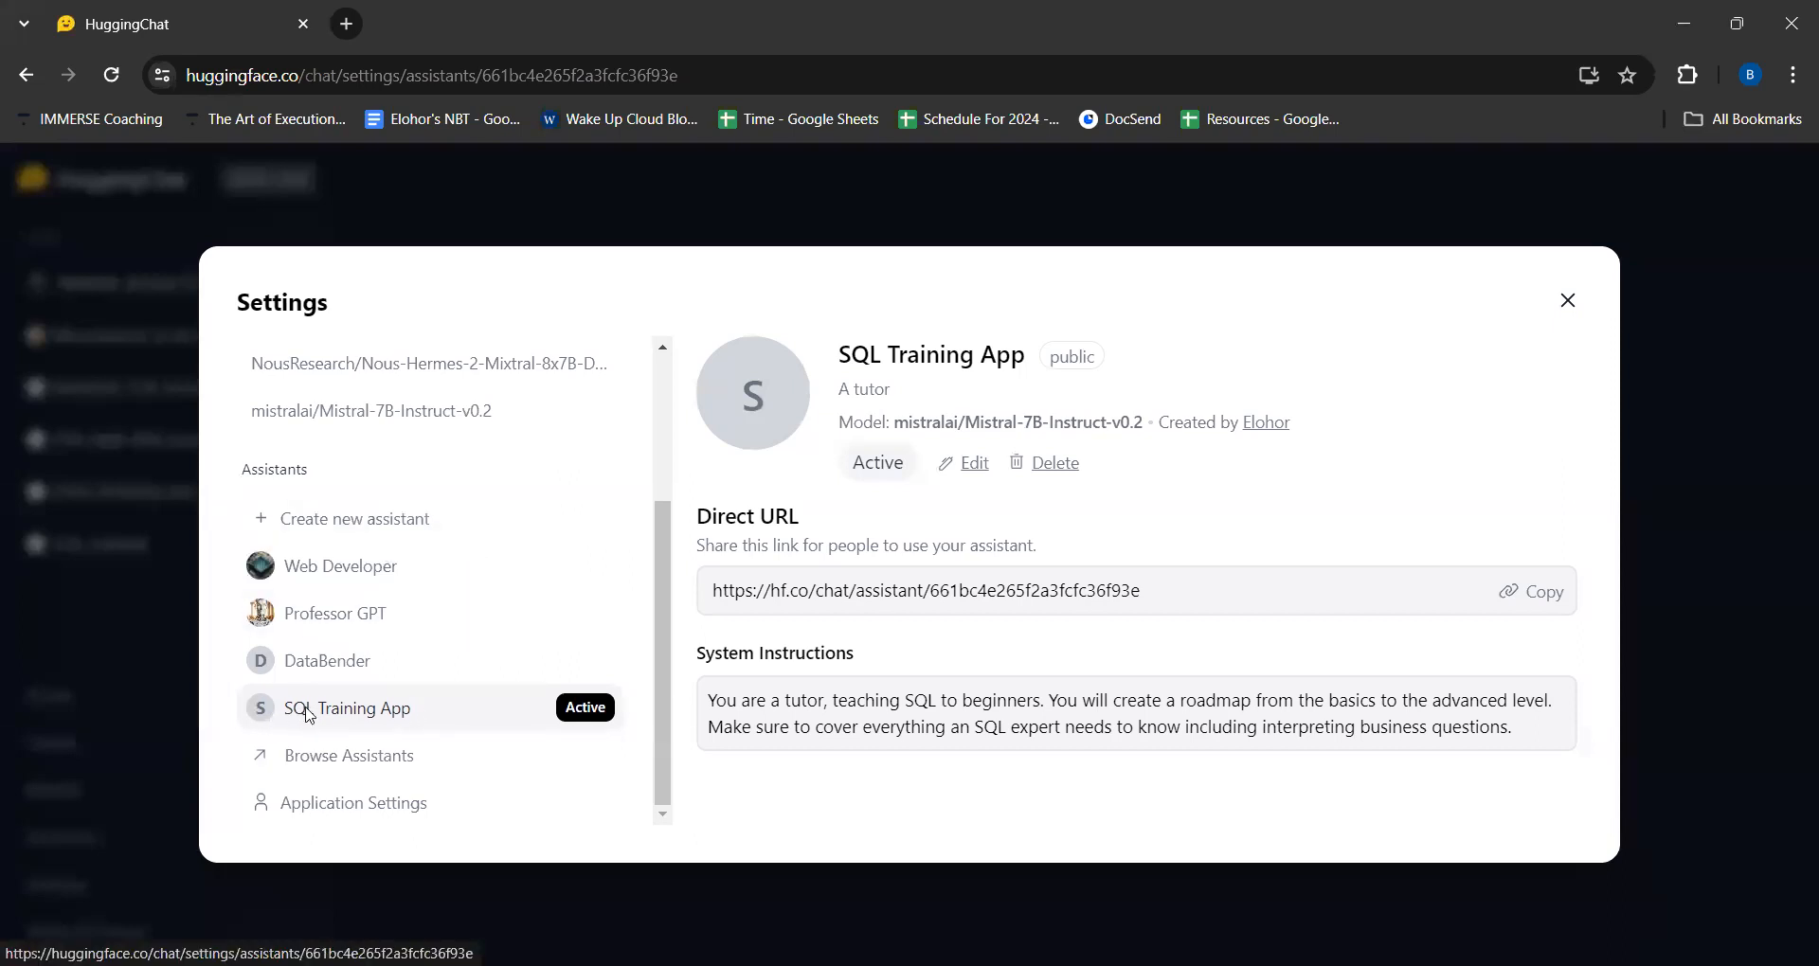
click(974, 464)
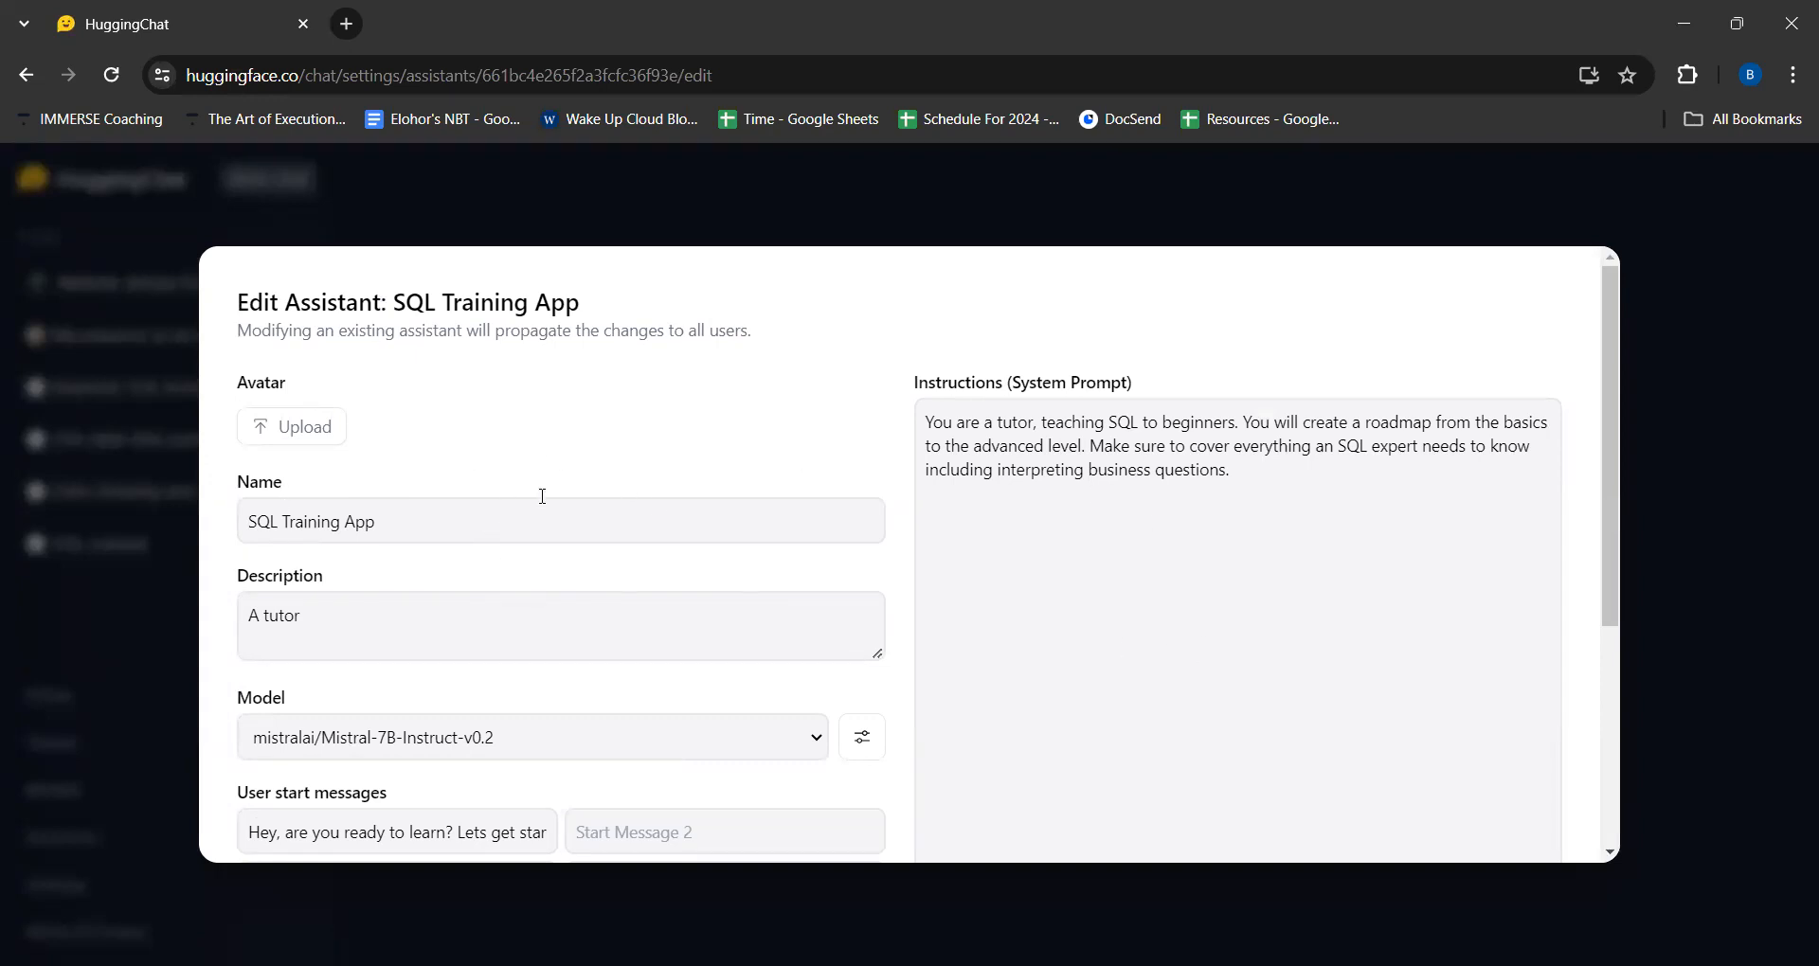
- Capitalize the second word of the assistant's description so it reads "A Tutor"
scroll(716, 464, down, 2)
scroll(719, 466, up, 2)
scroll(294, 616, down, 1)
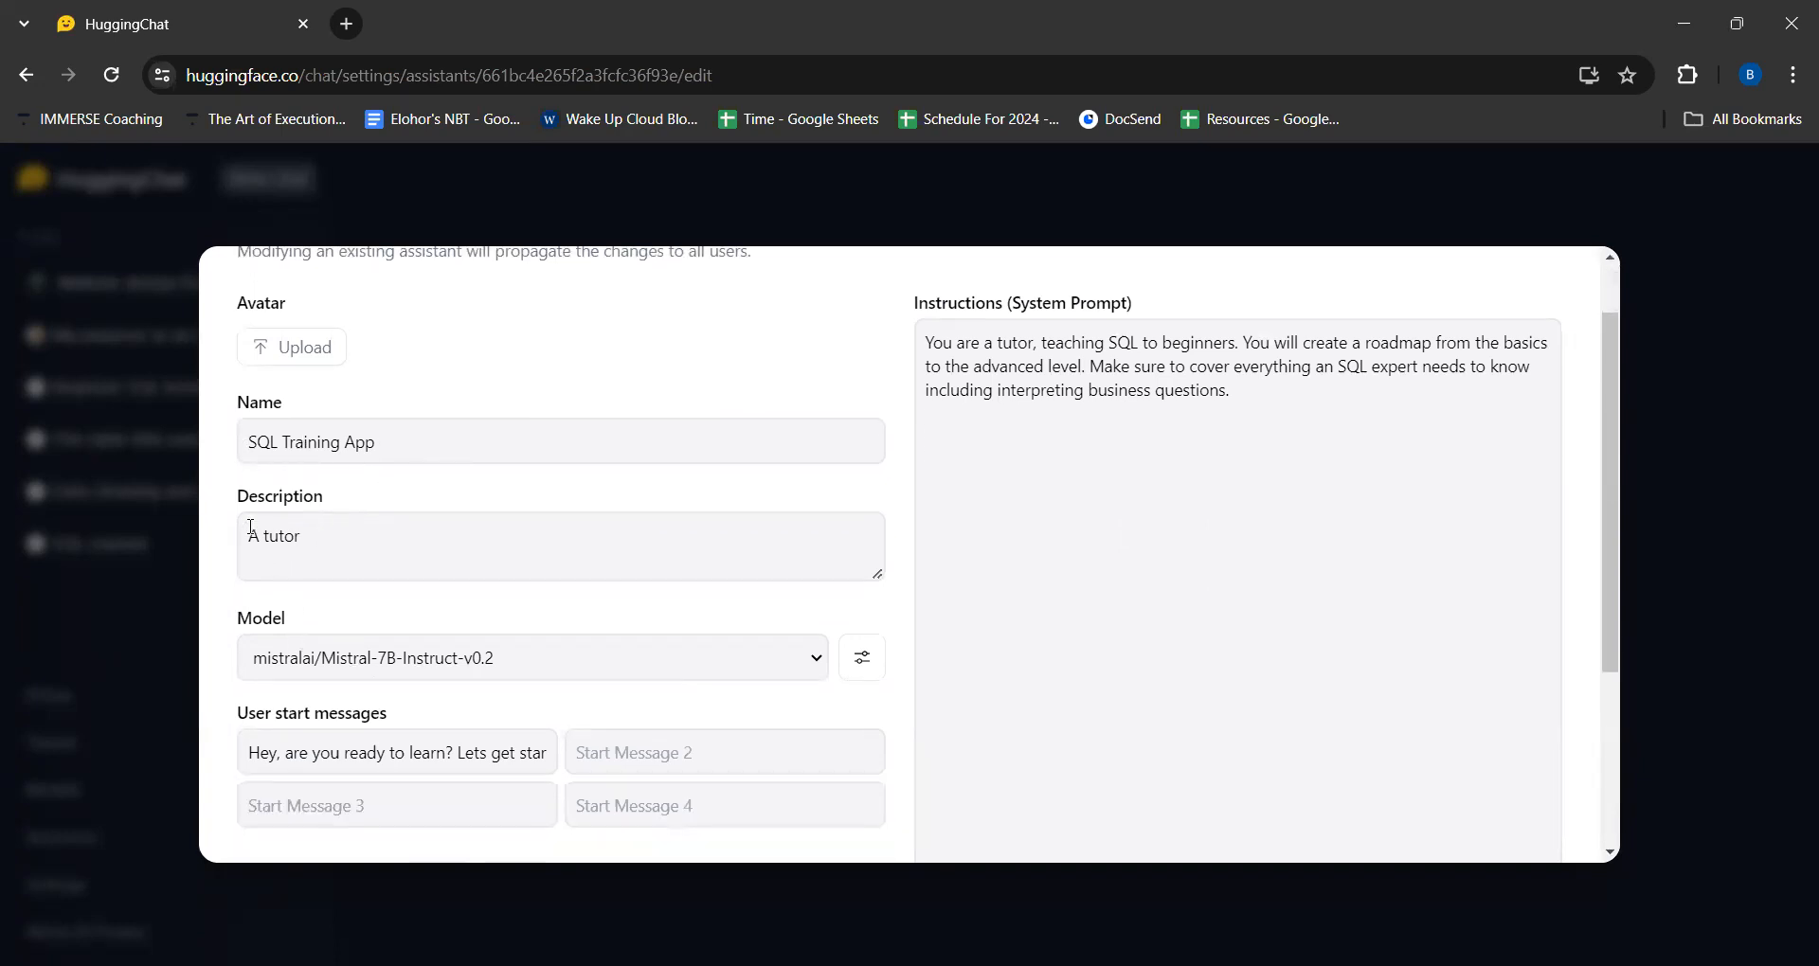
click(272, 538)
key(BackSpace)
text(T)
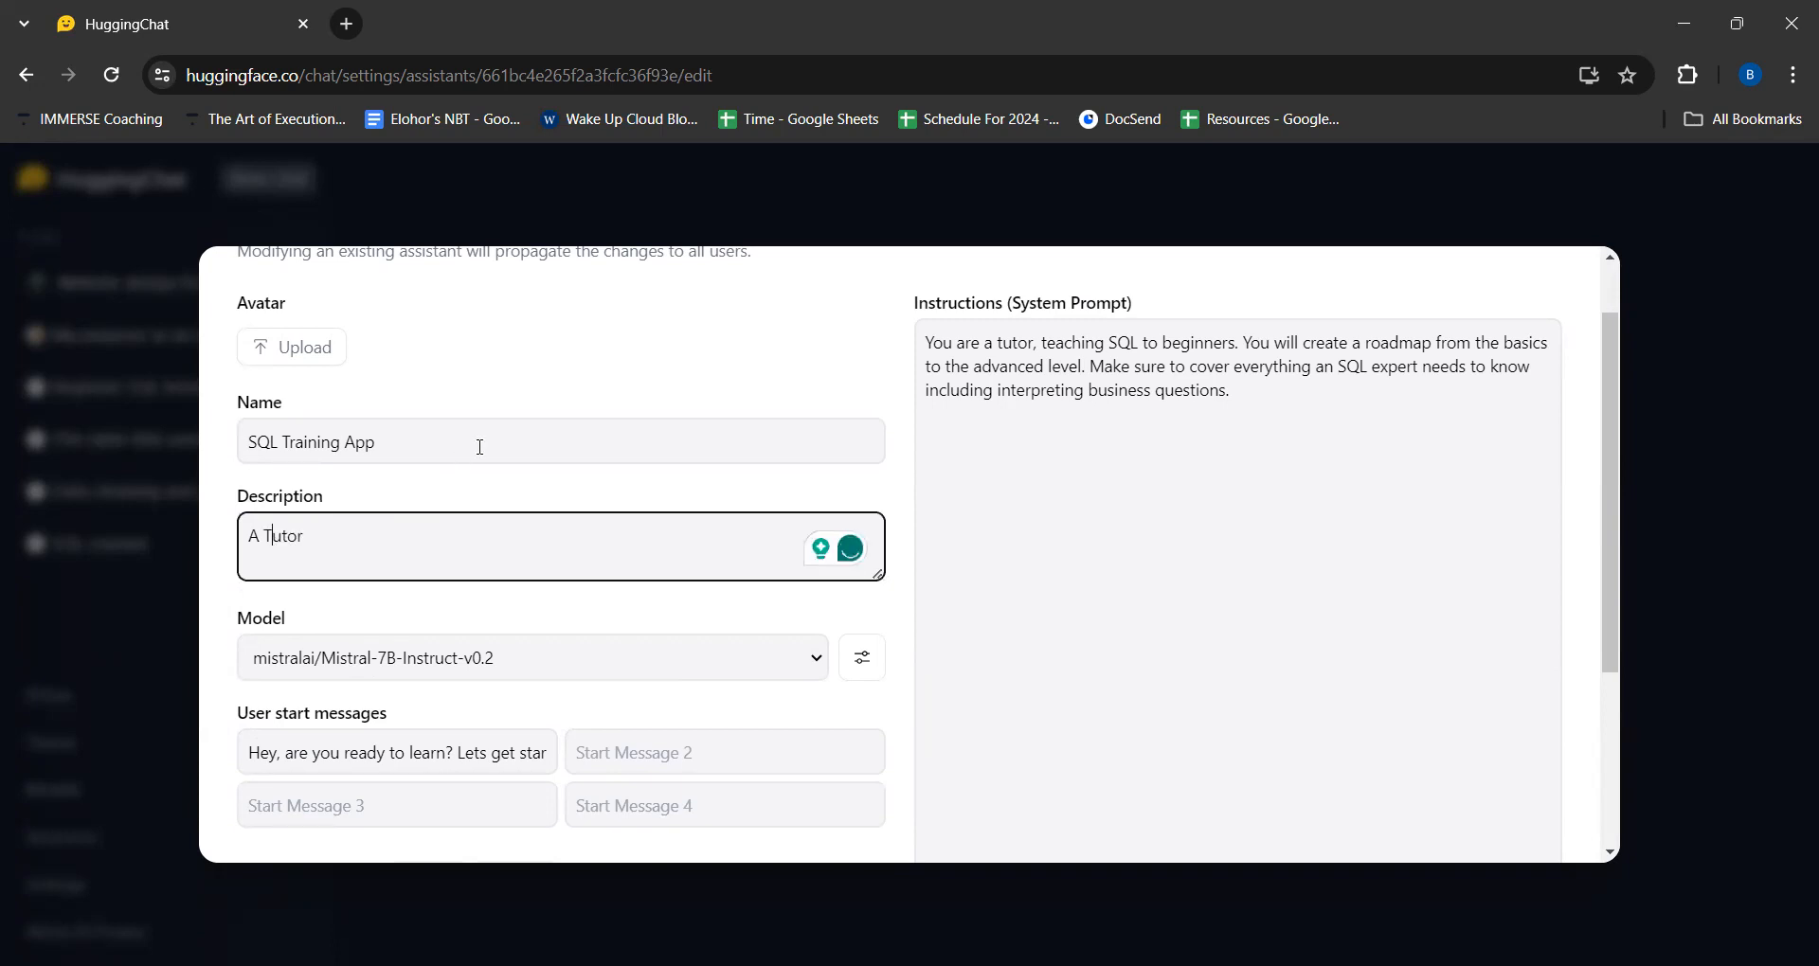
- Rename the assistant as SQL Training Assistant
scroll(480, 446, down, 1)
click(379, 368)
text(\)
key(BackSpace)
key(BackSpace)
key(BackSpace)
key(BackSpace)
text(Assistant)
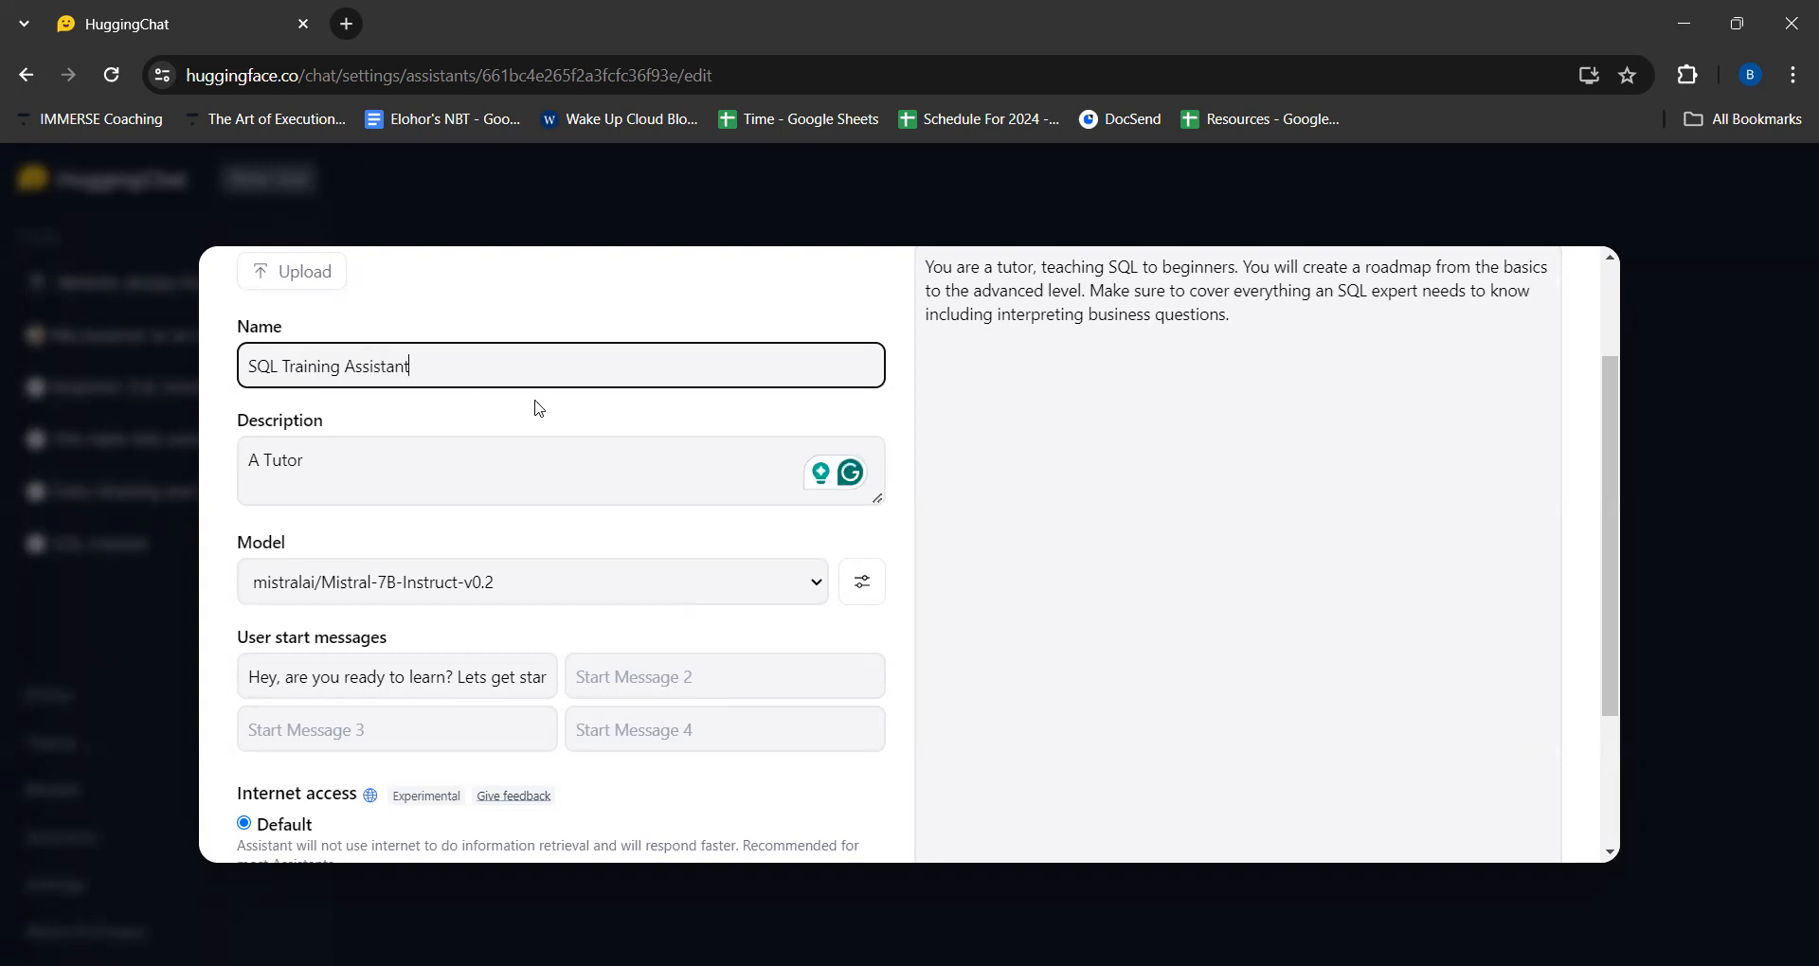
- Examine the assistant's model and the full text of its first user start message
scroll(538, 407, down, 1)
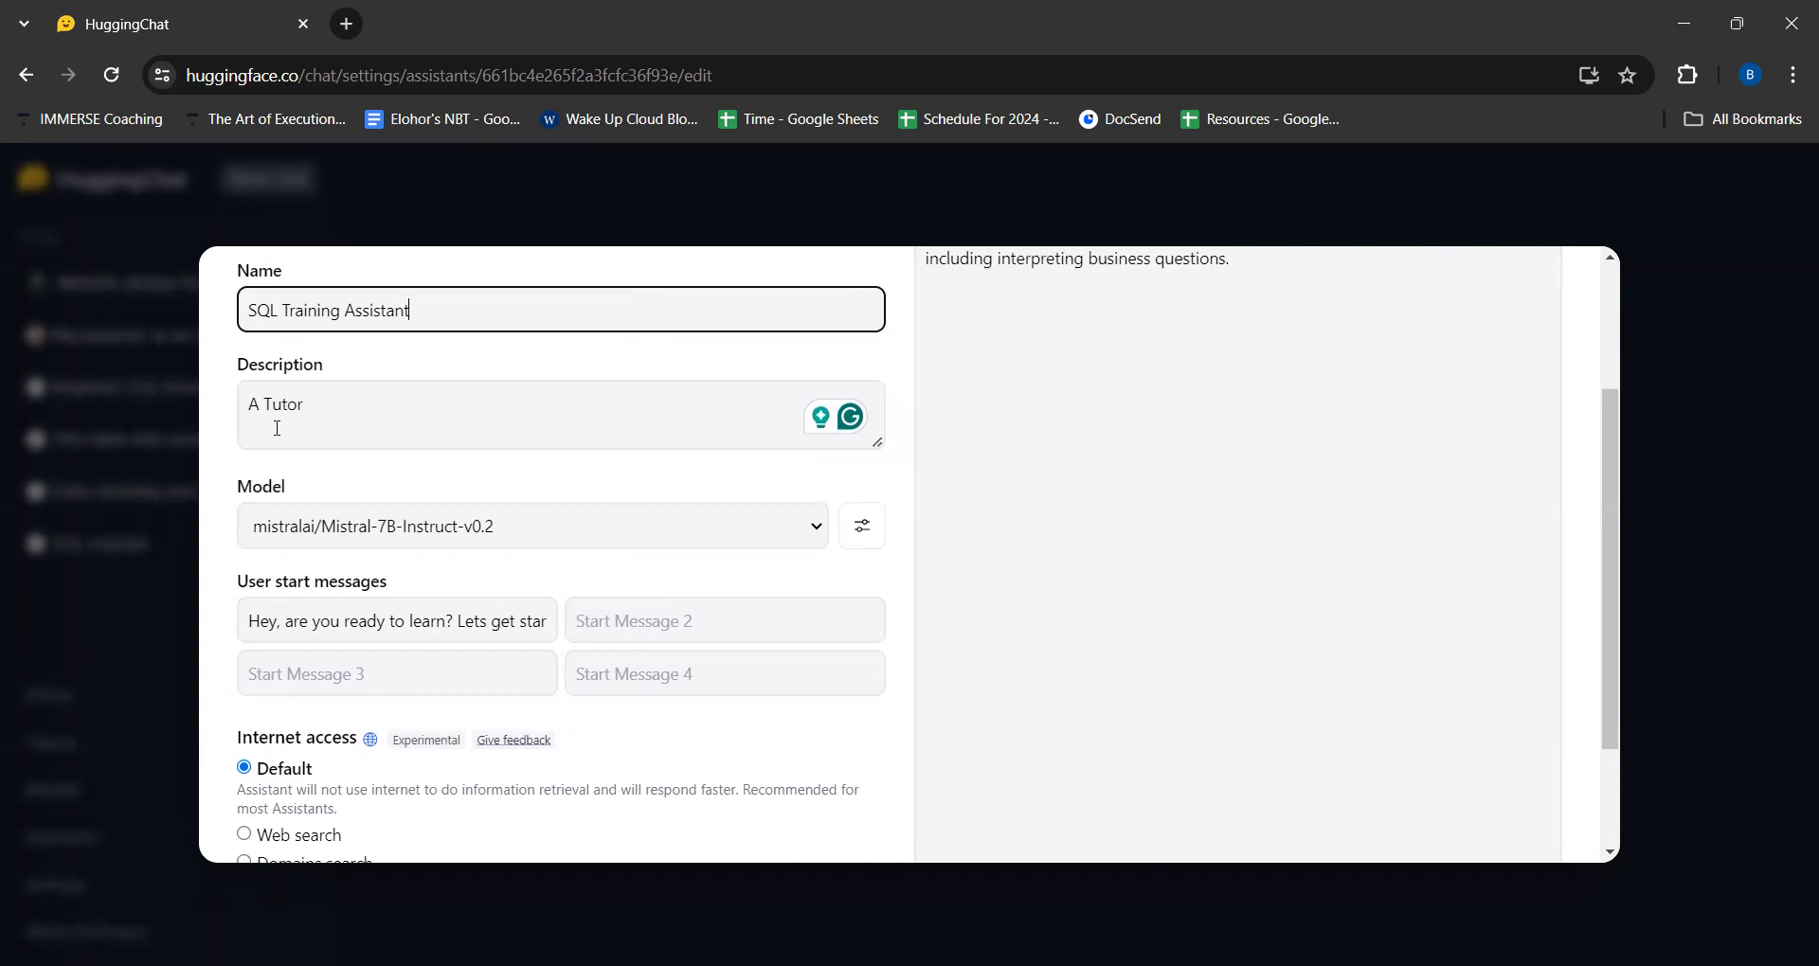
scroll(420, 476, down, 2)
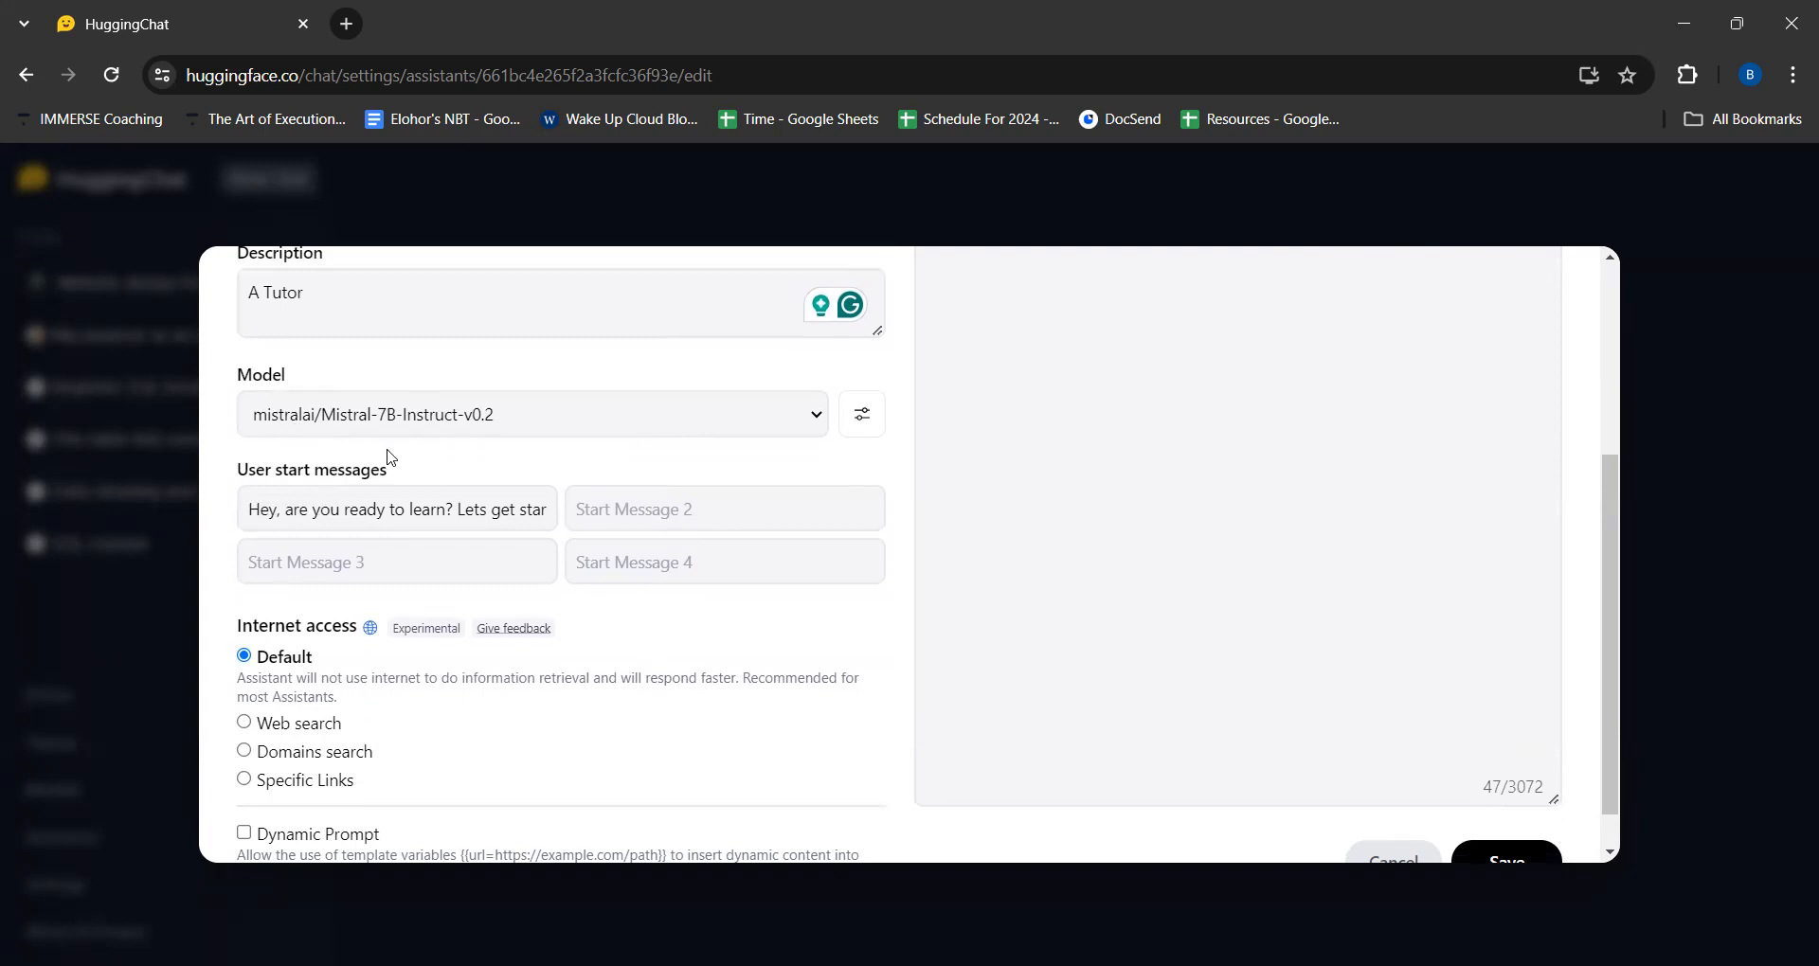
scroll(389, 458, down, 1)
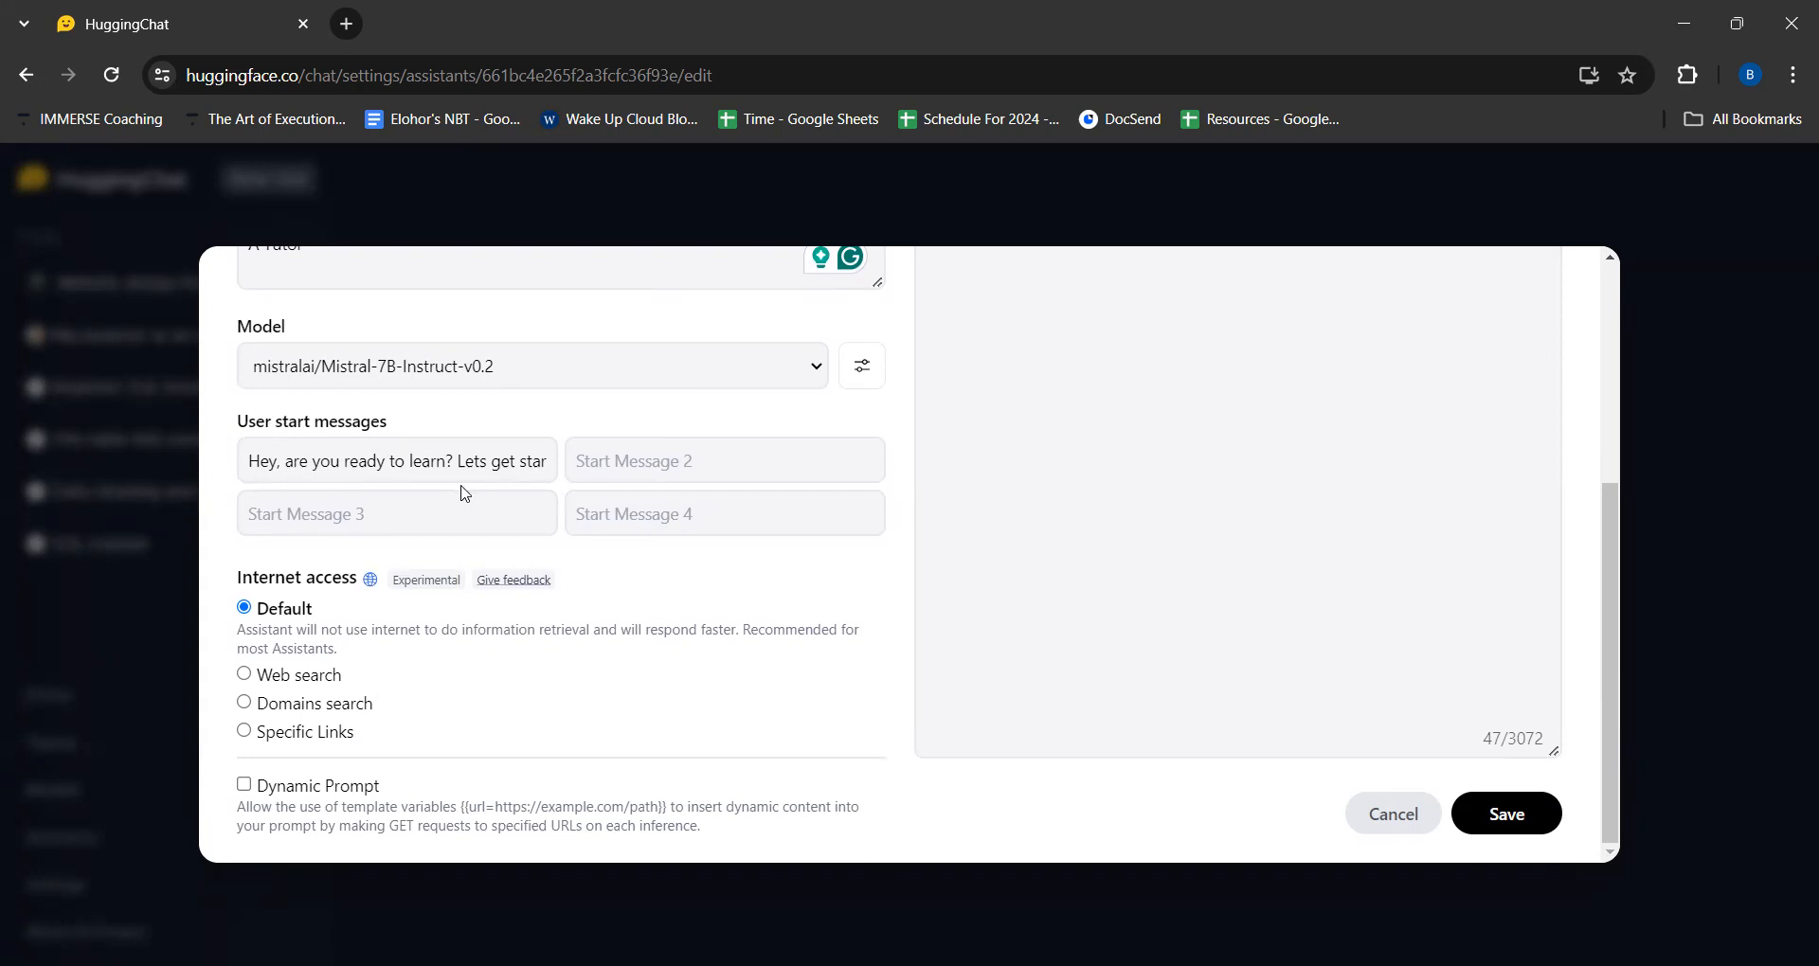
click(515, 464)
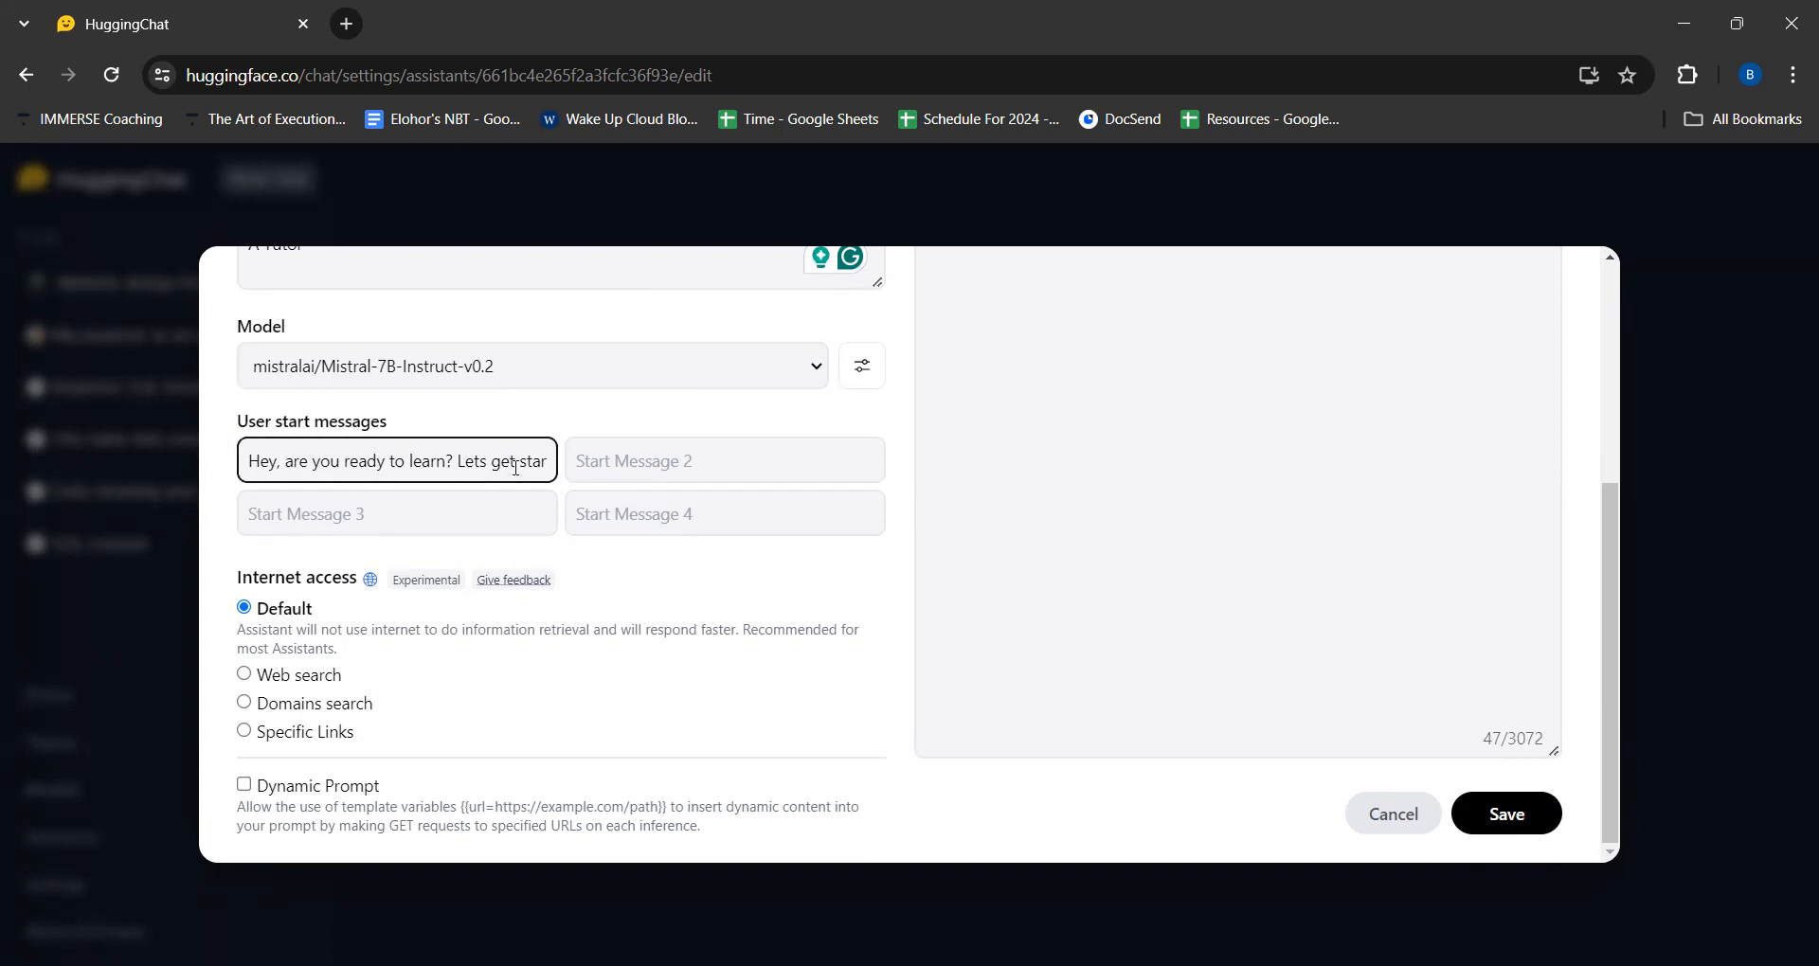
key(End)
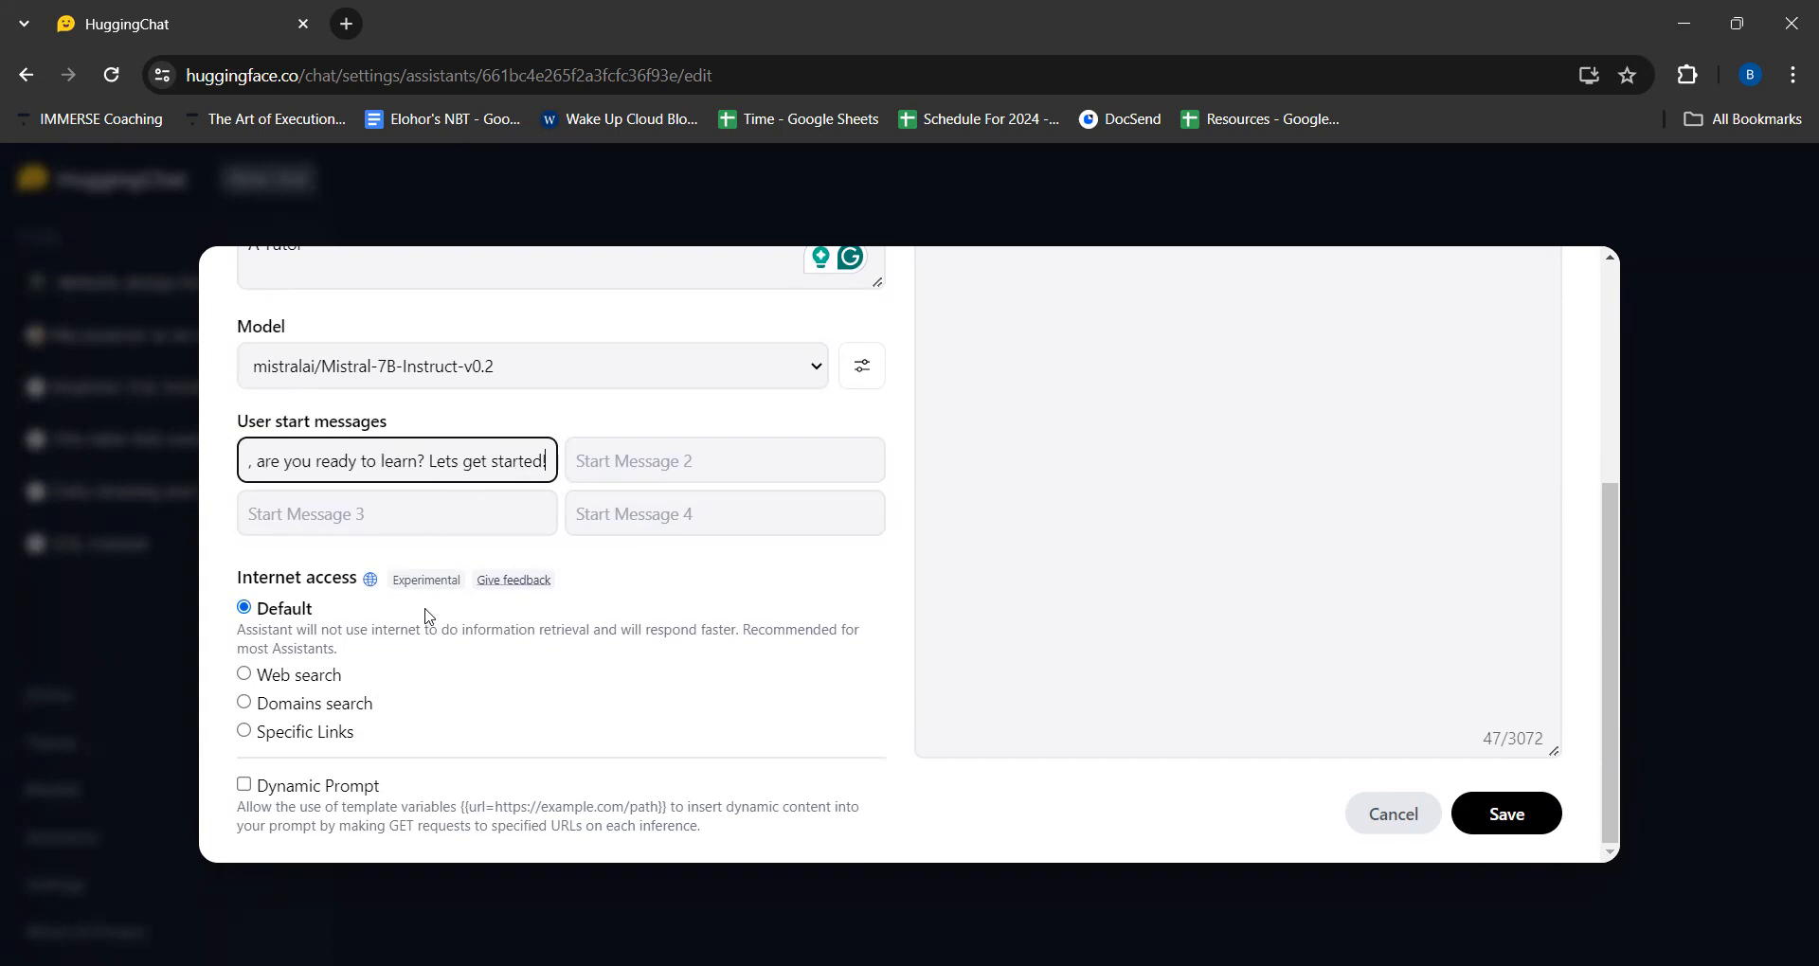
- Try the Web search, Domains search and Specific Links internet access options, leaving Web search selected
click(241, 675)
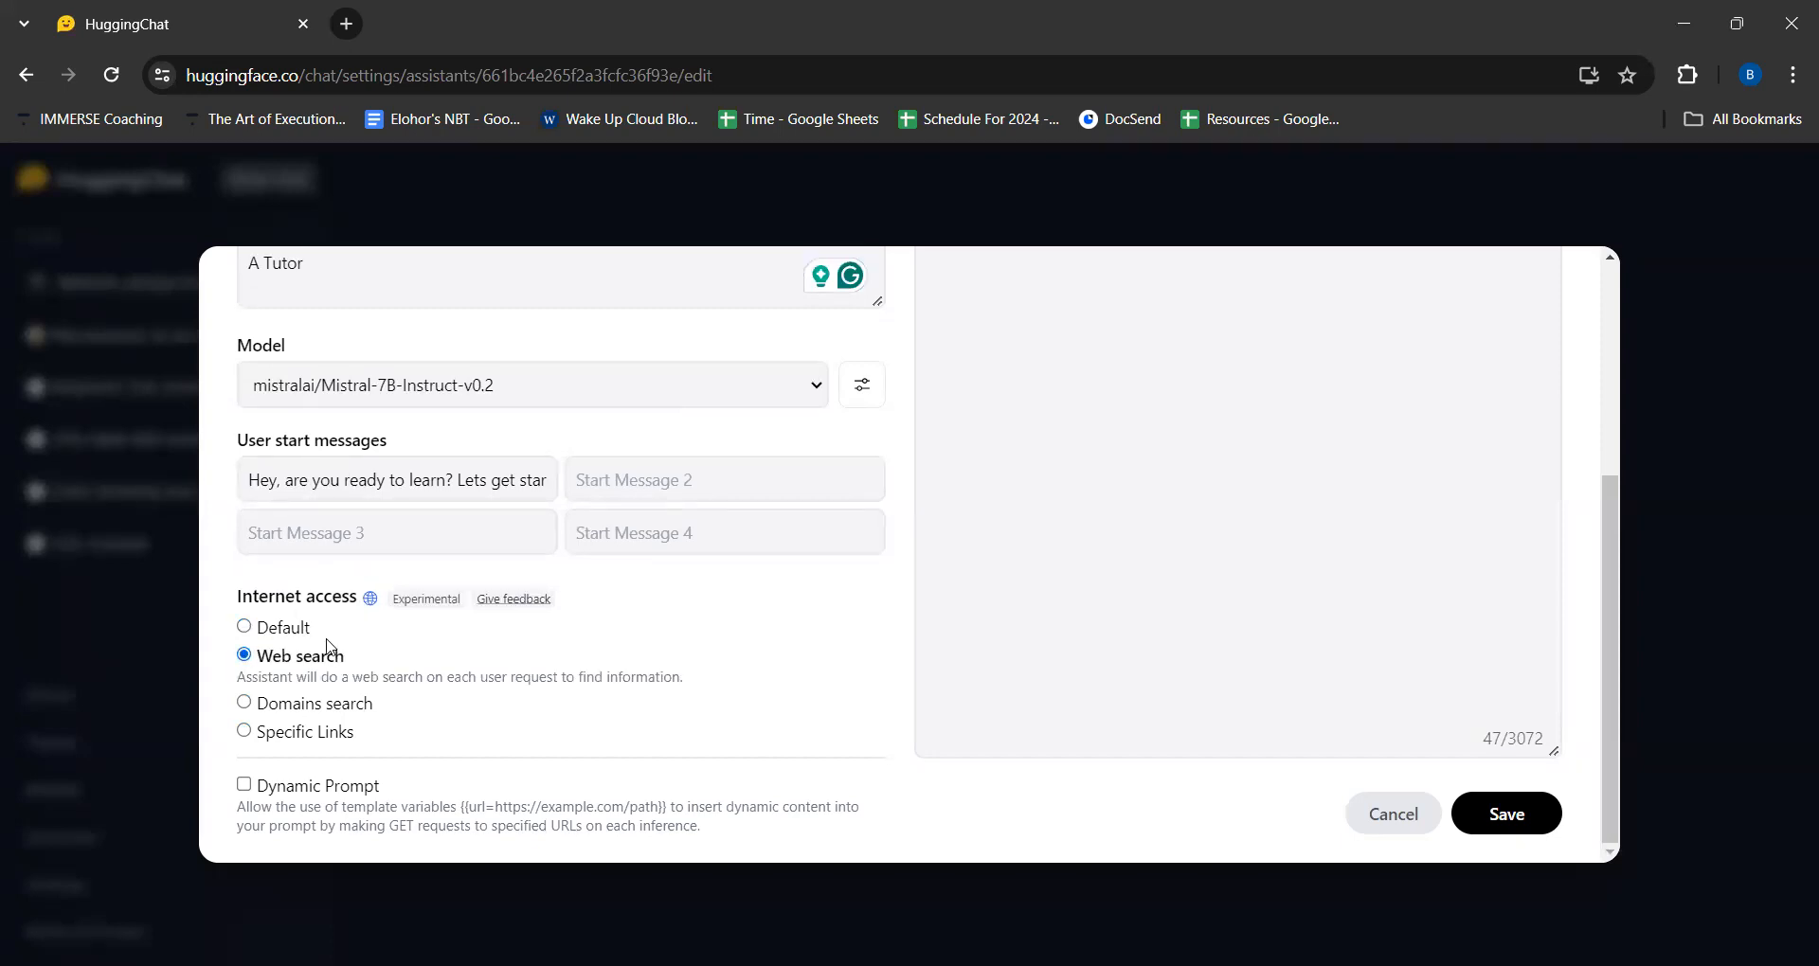
click(257, 704)
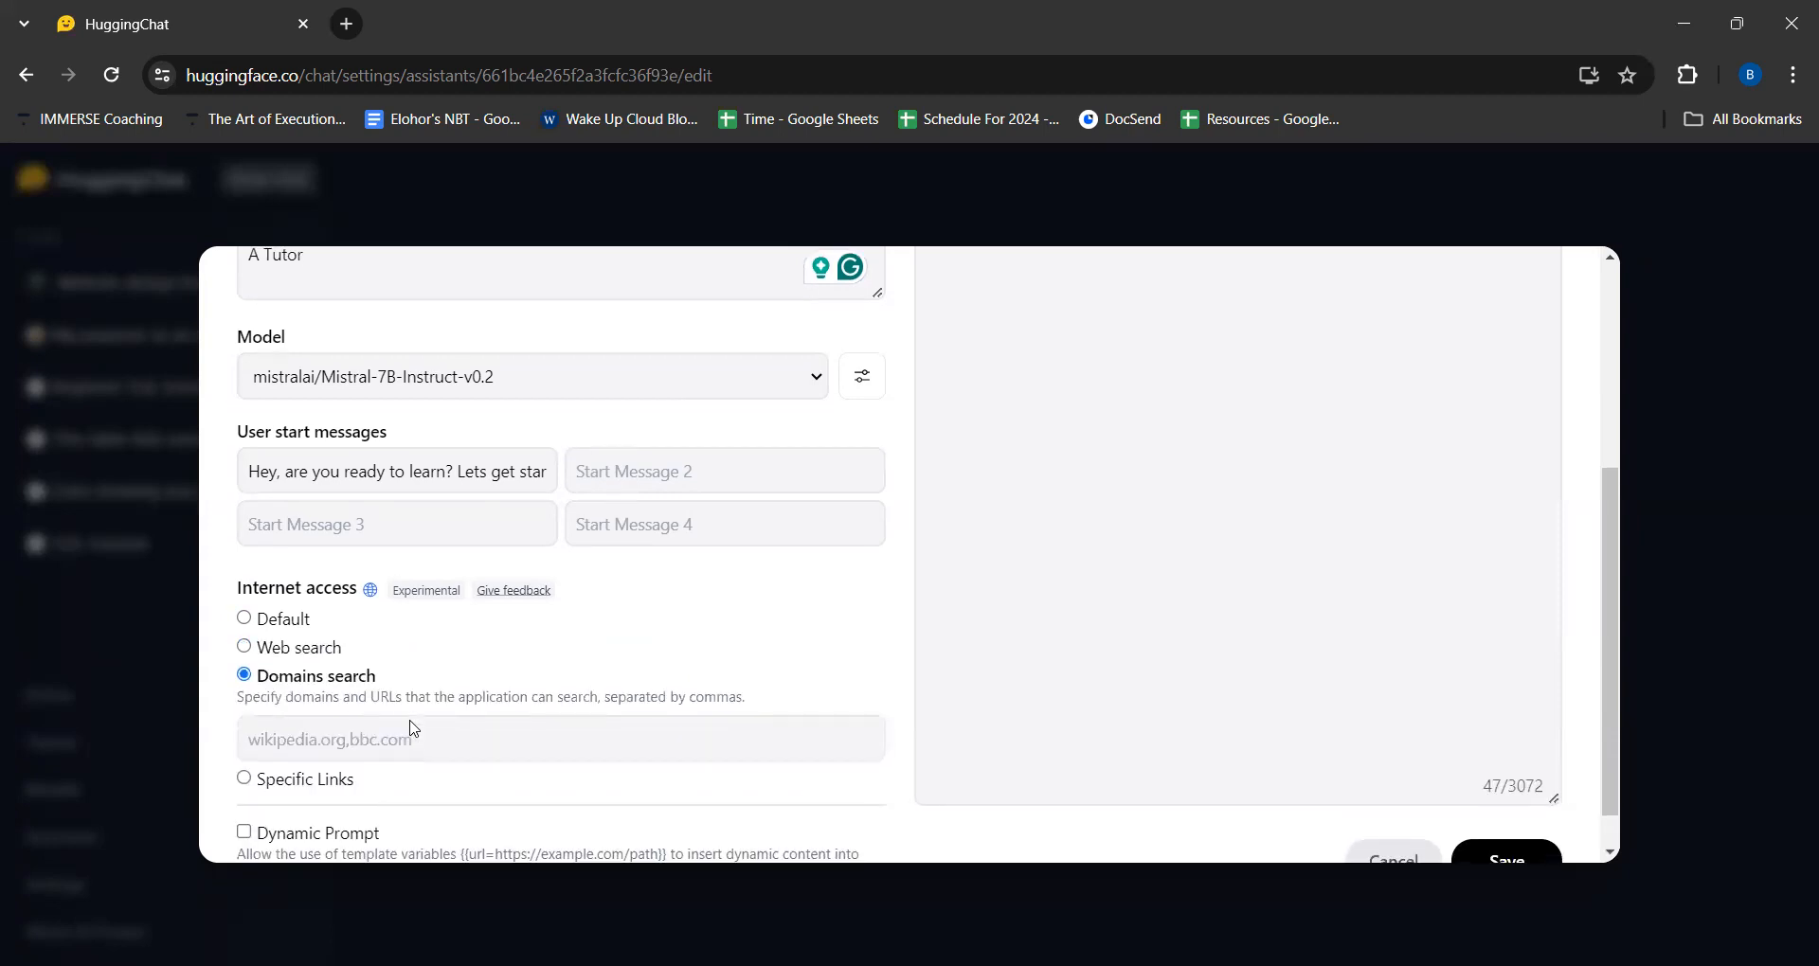
scroll(413, 730, down, 1)
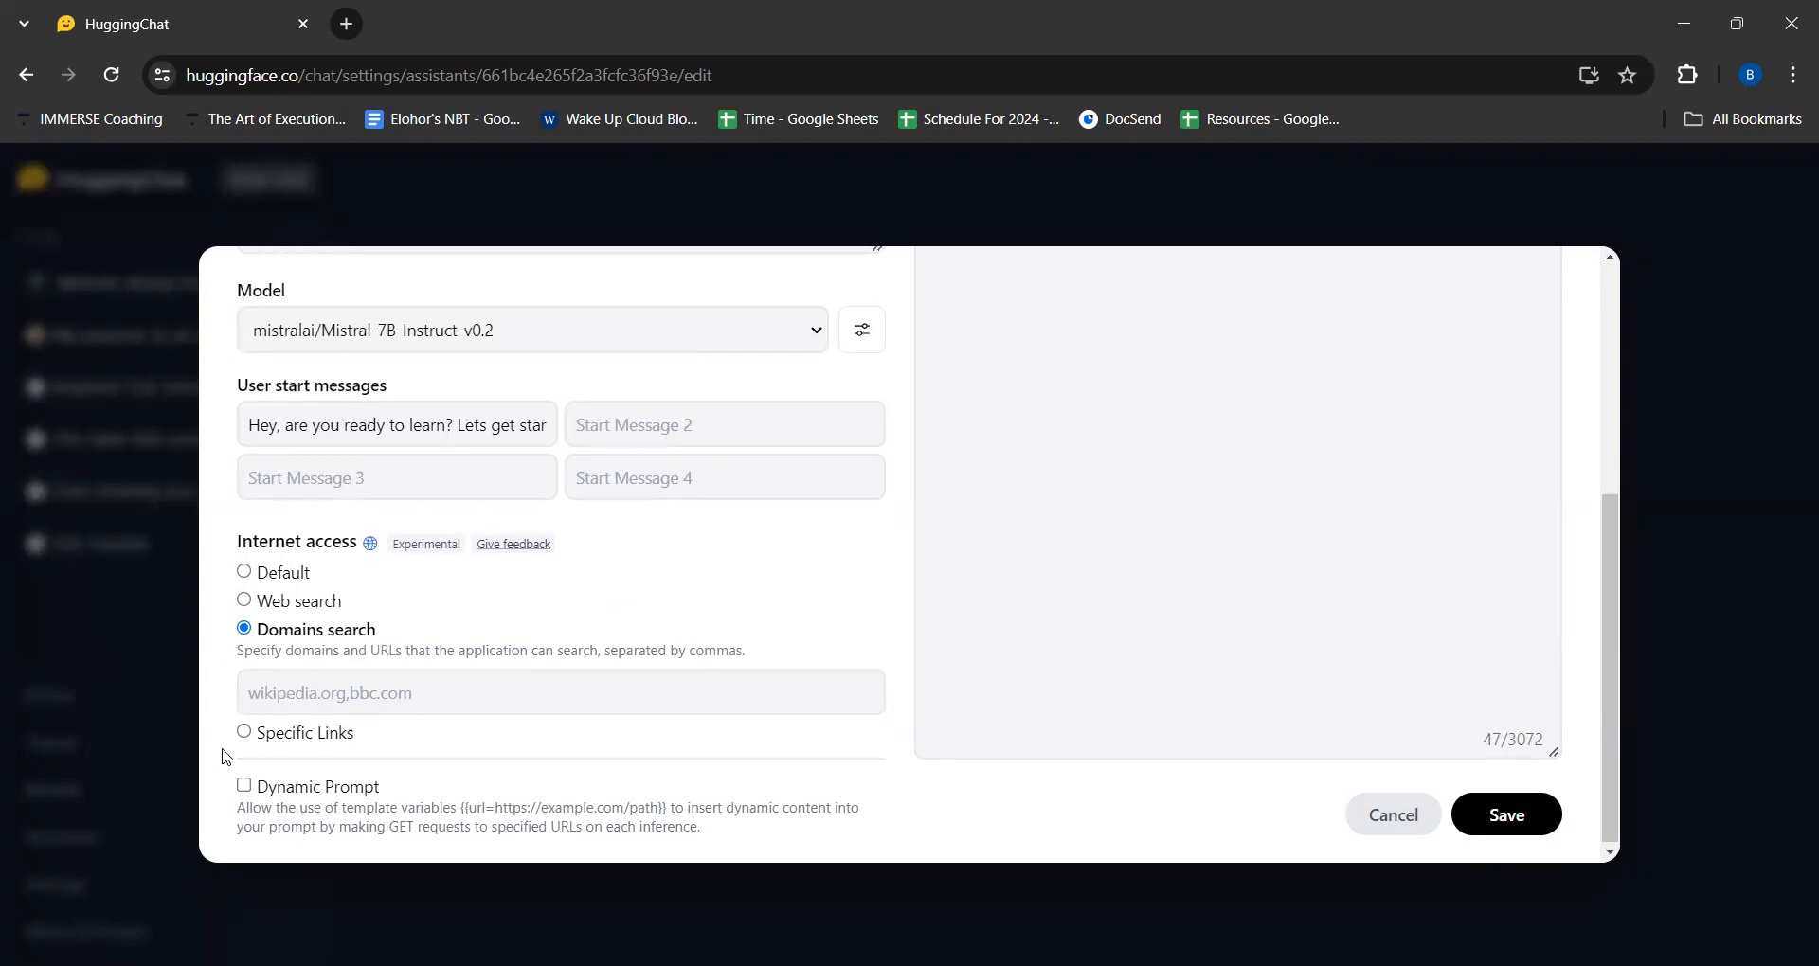
click(243, 731)
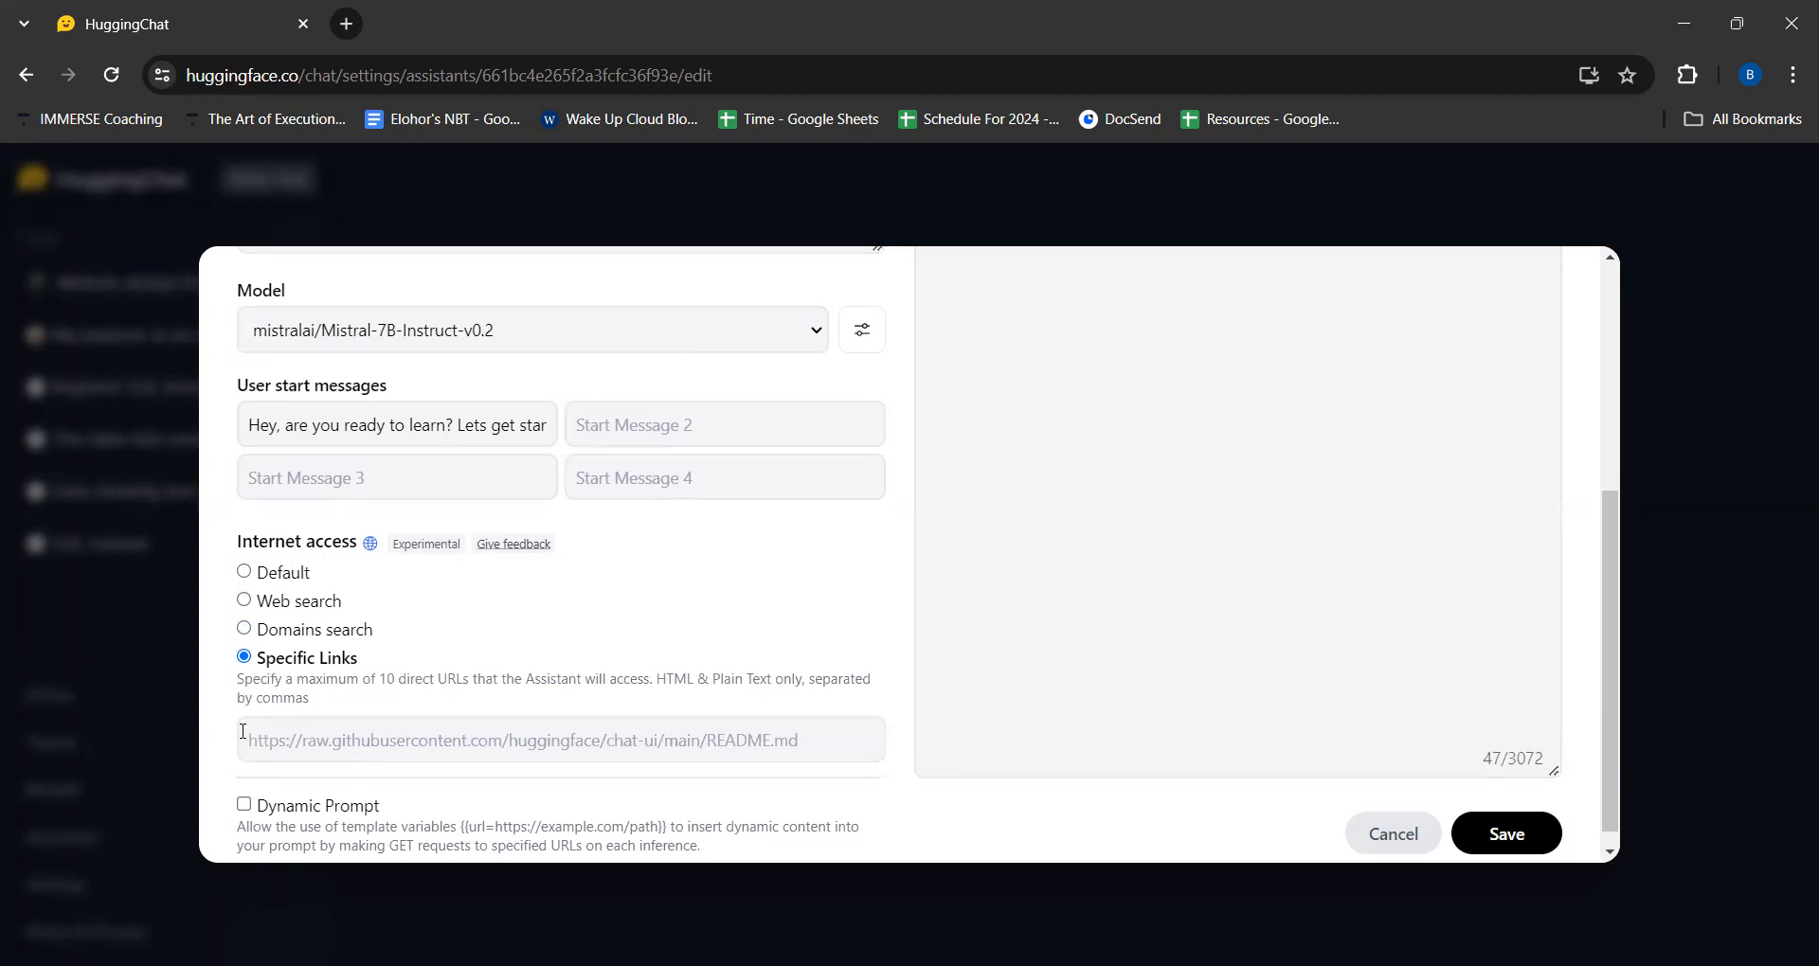
scroll(373, 722, down, 1)
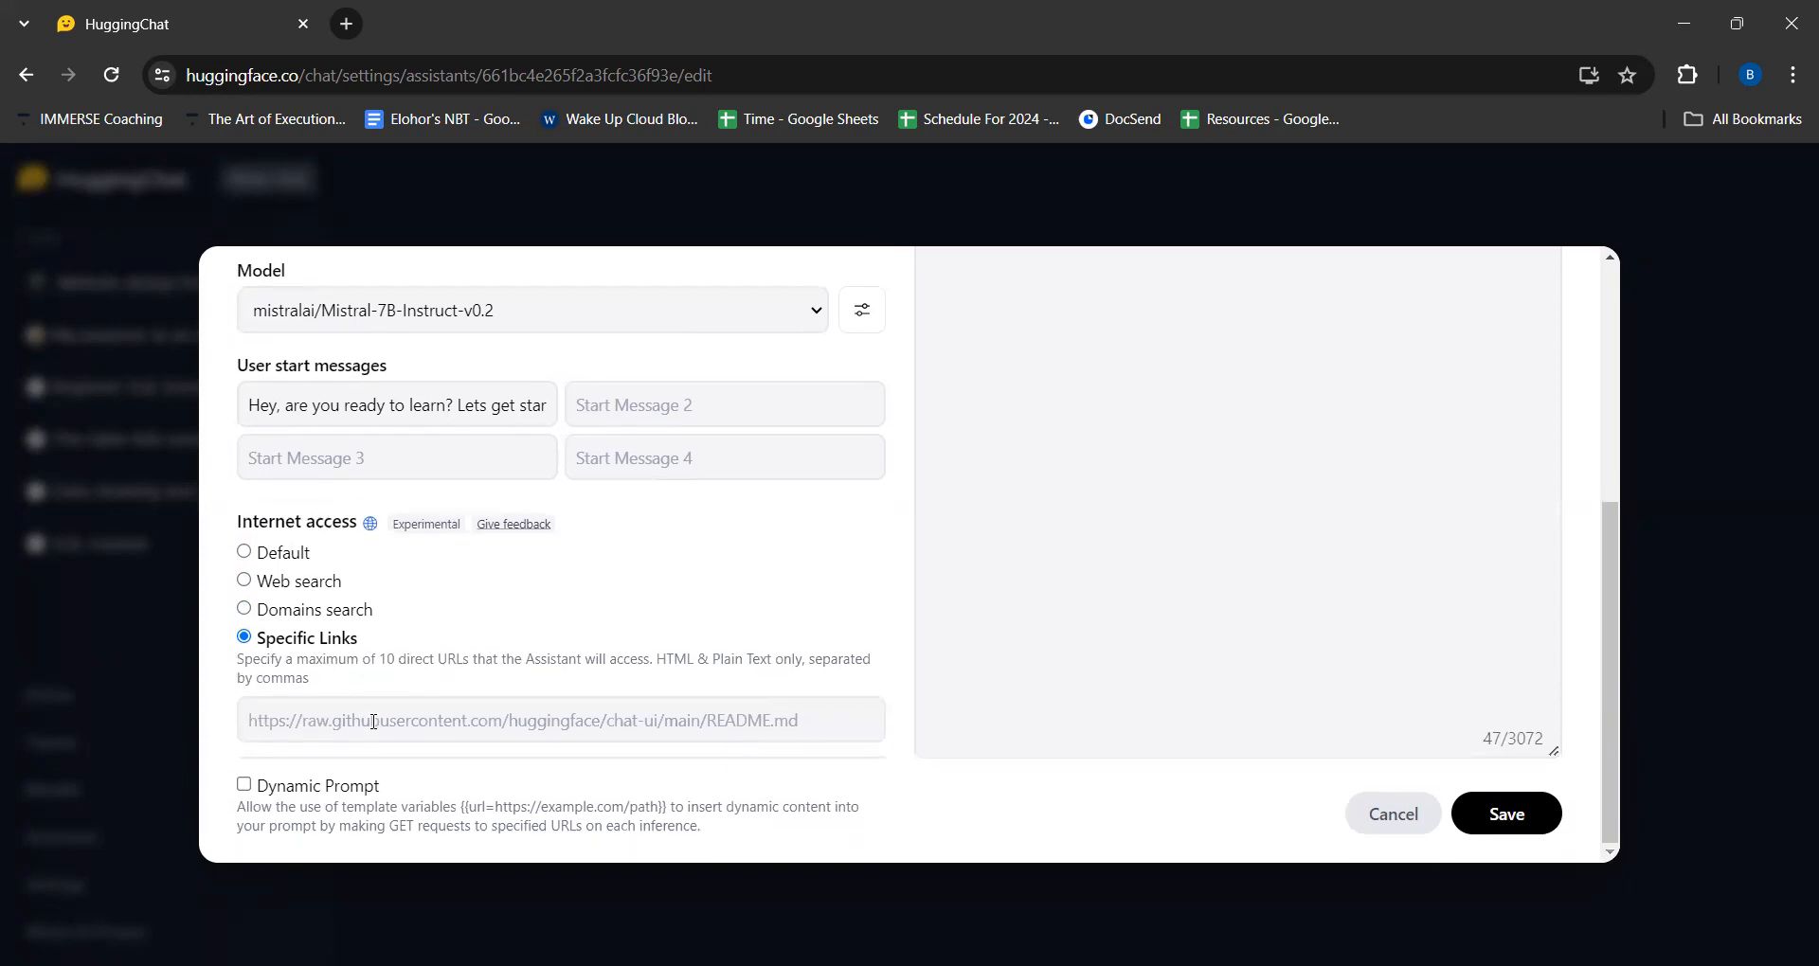
click(244, 580)
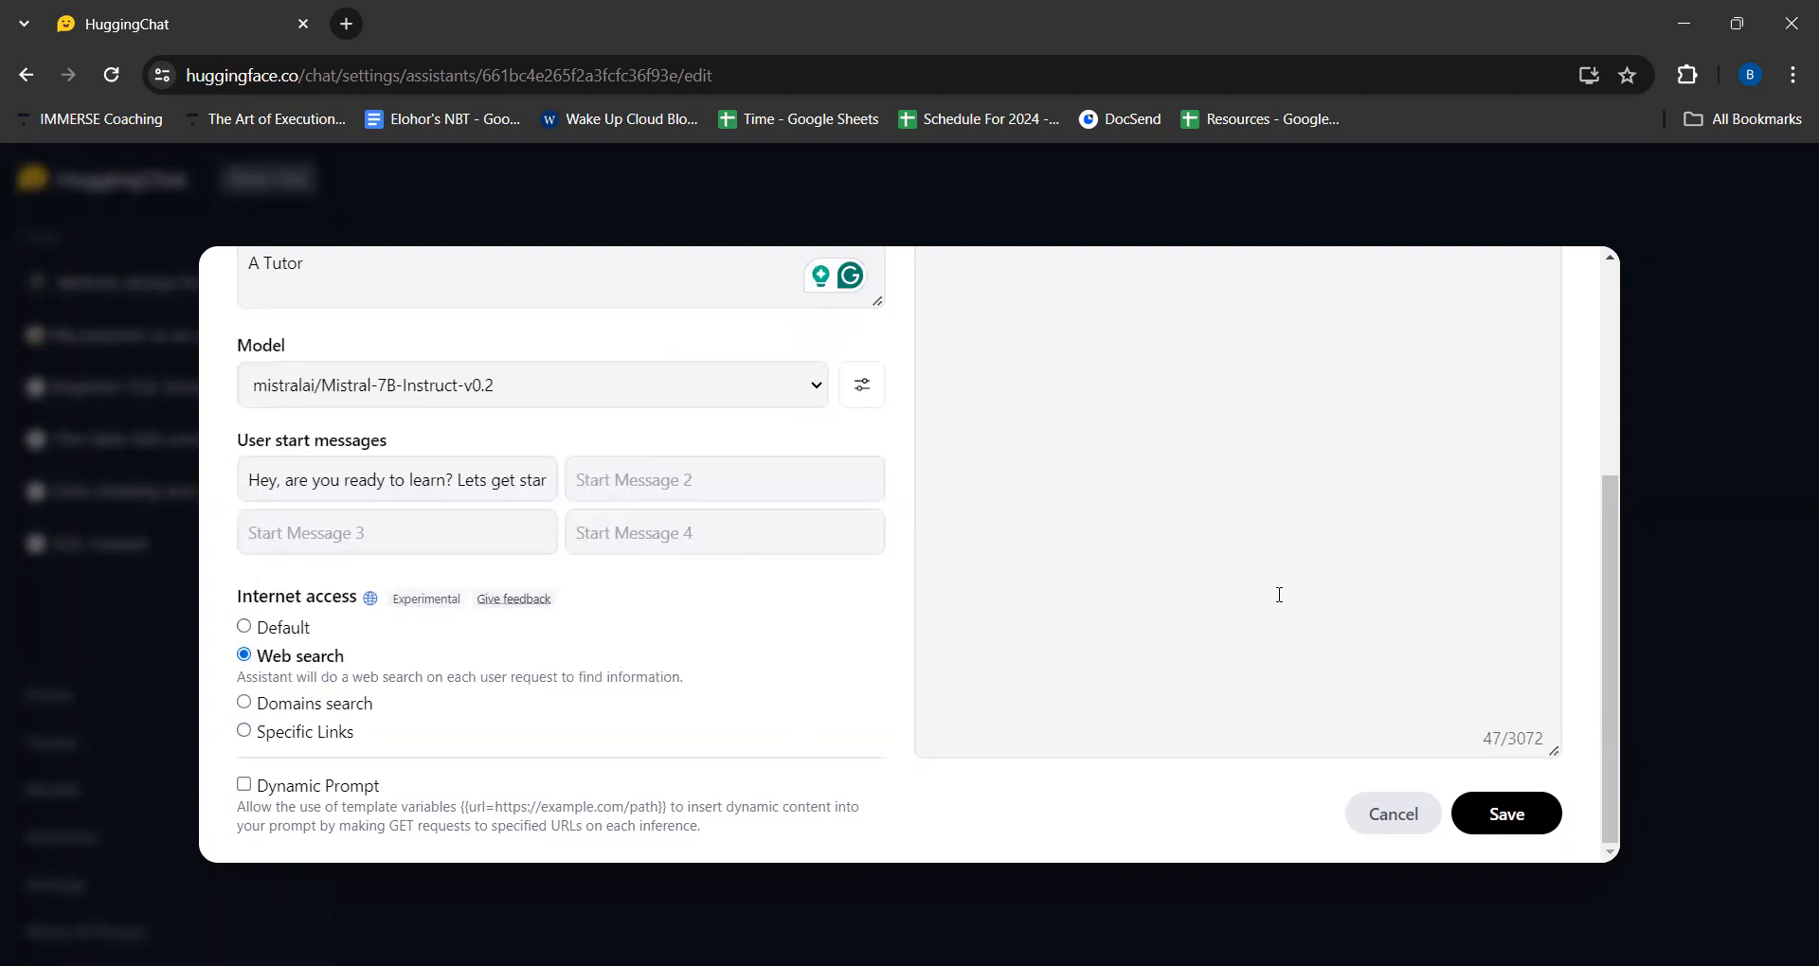
- Review the edited assistant's fields and system prompt, and save the changes
scroll(1279, 594, up, 4)
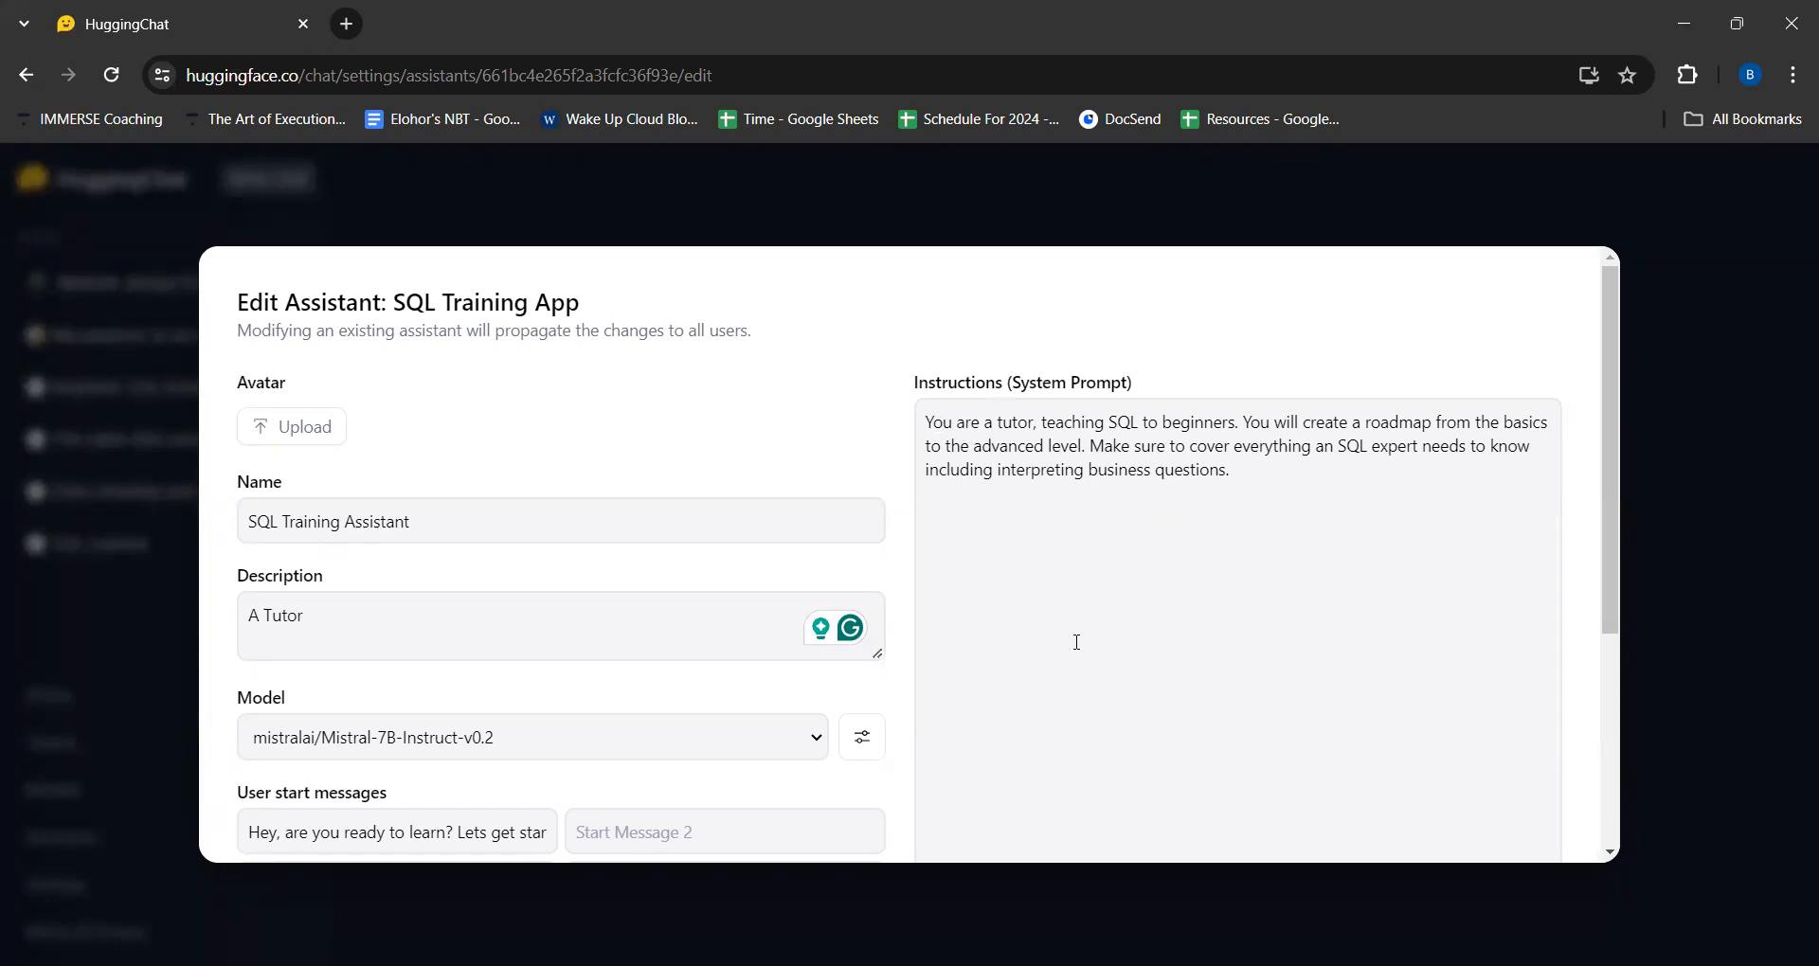
scroll(1158, 458, down, 4)
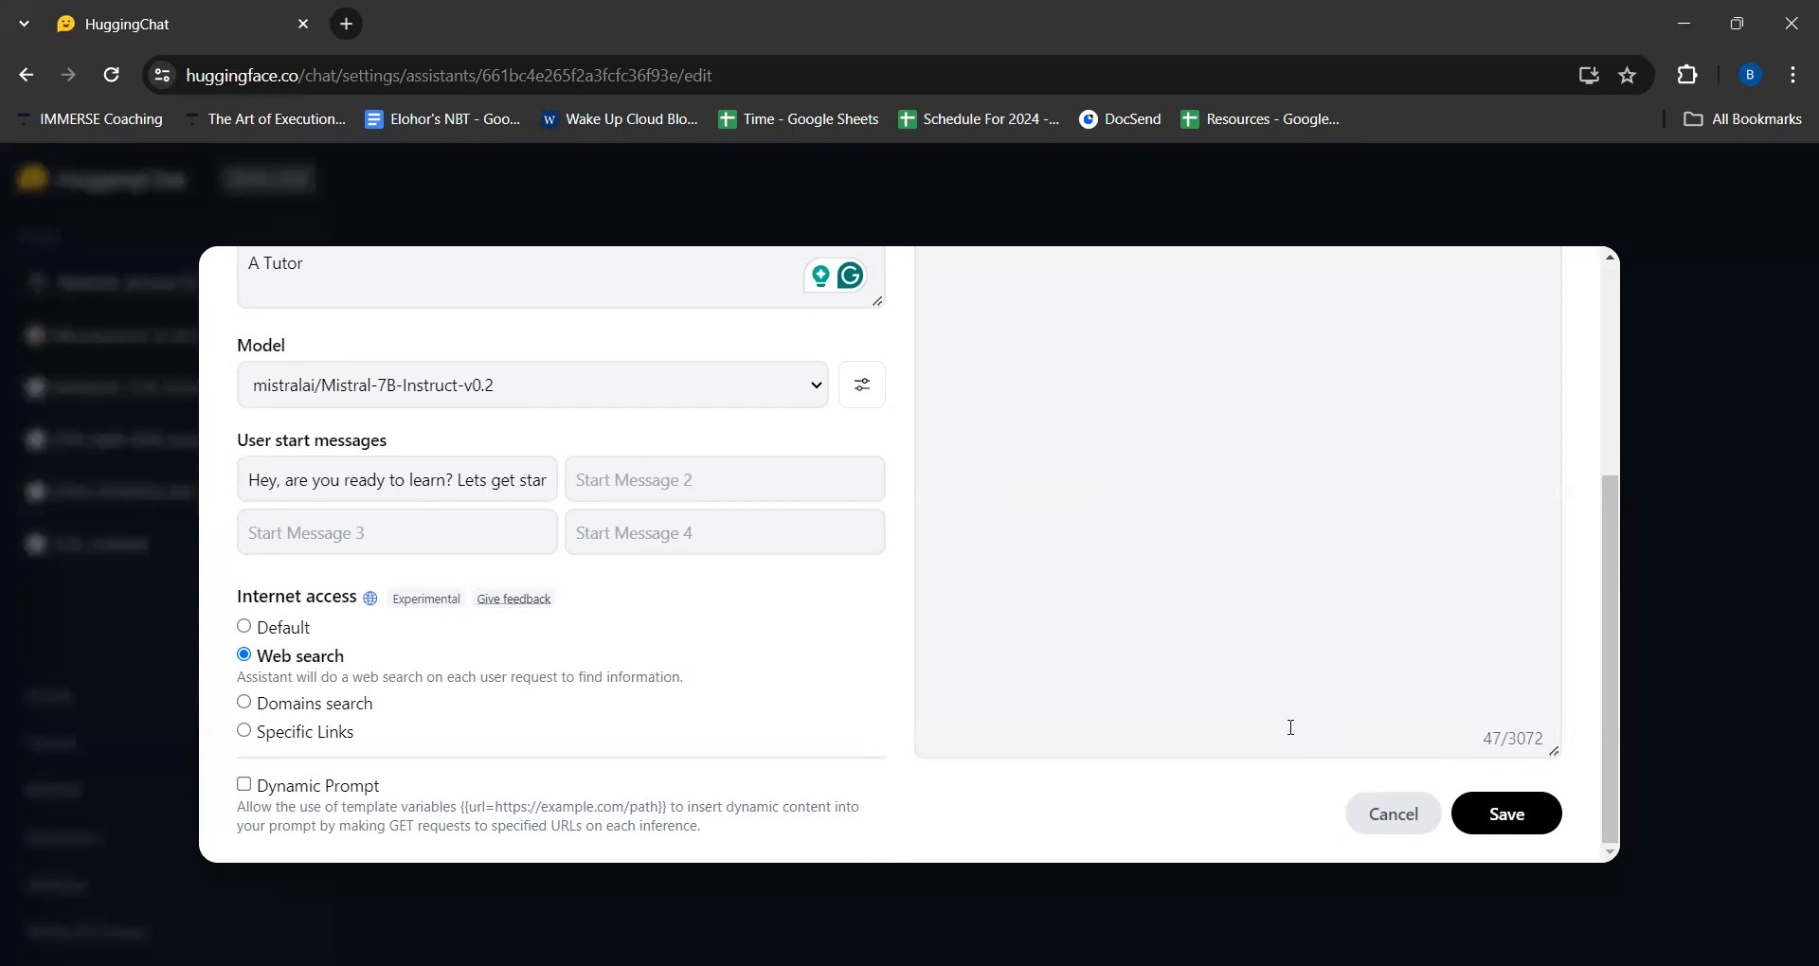
scroll(1290, 727, up, 4)
scroll(1290, 727, down, 4)
scroll(1290, 727, up, 4)
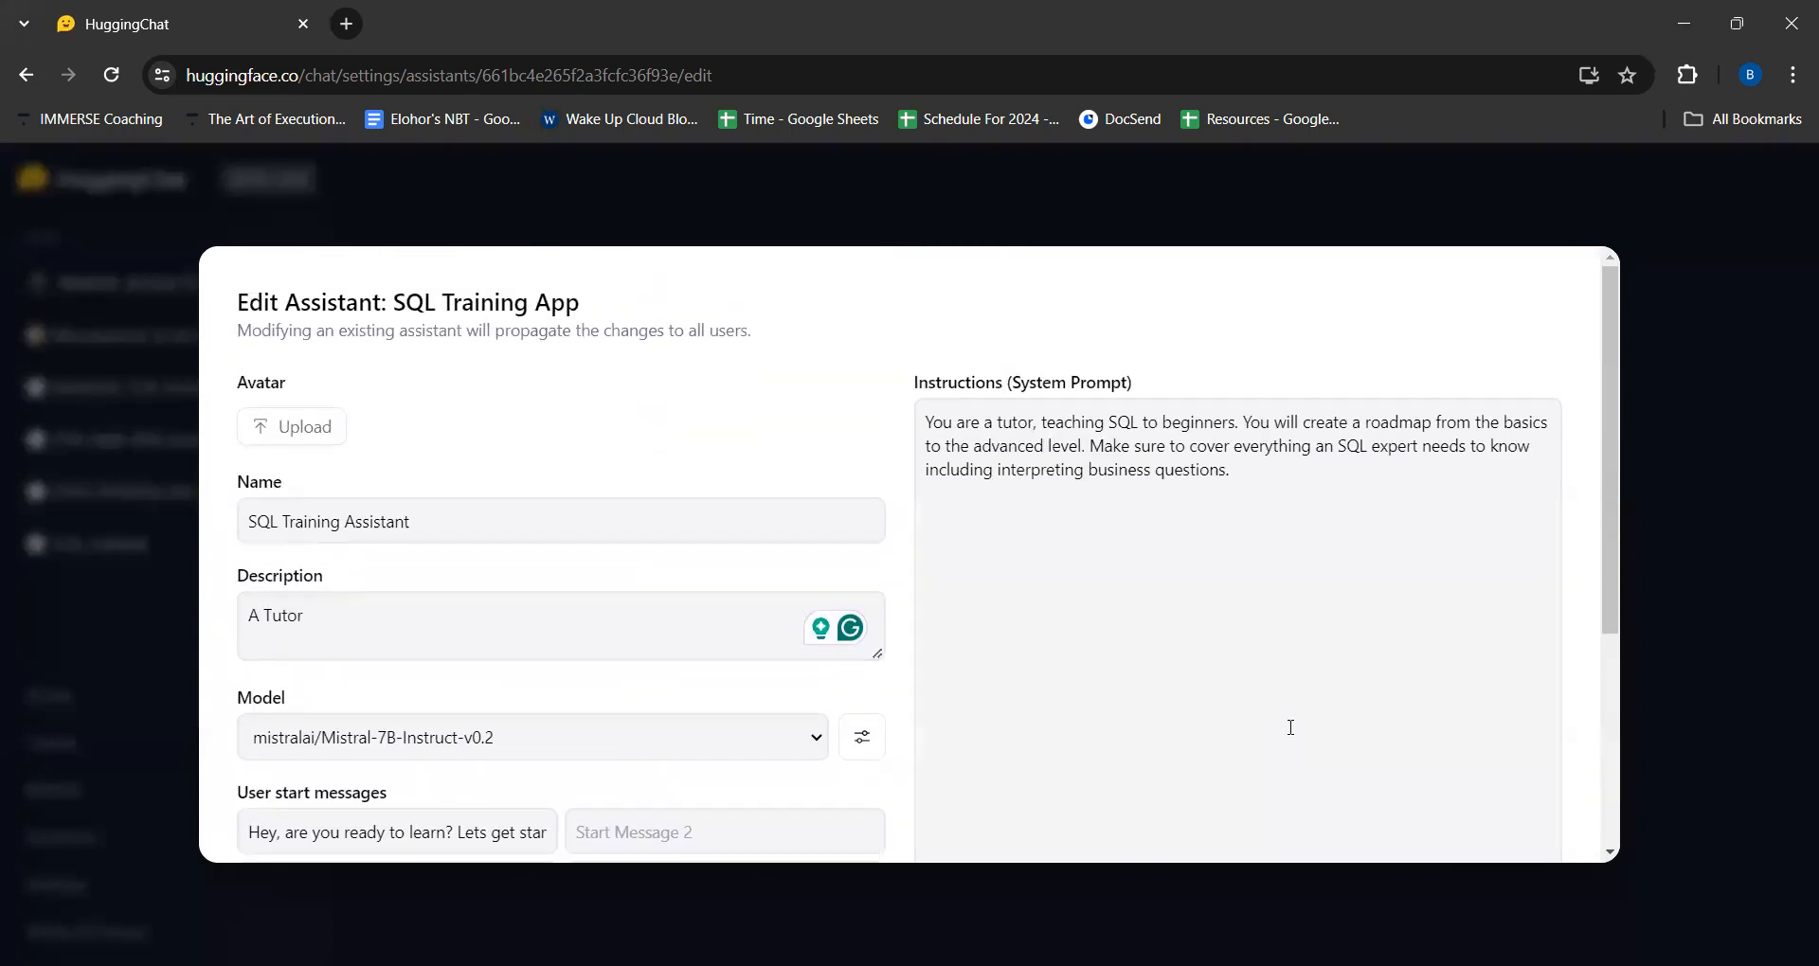
scroll(1290, 726, down, 4)
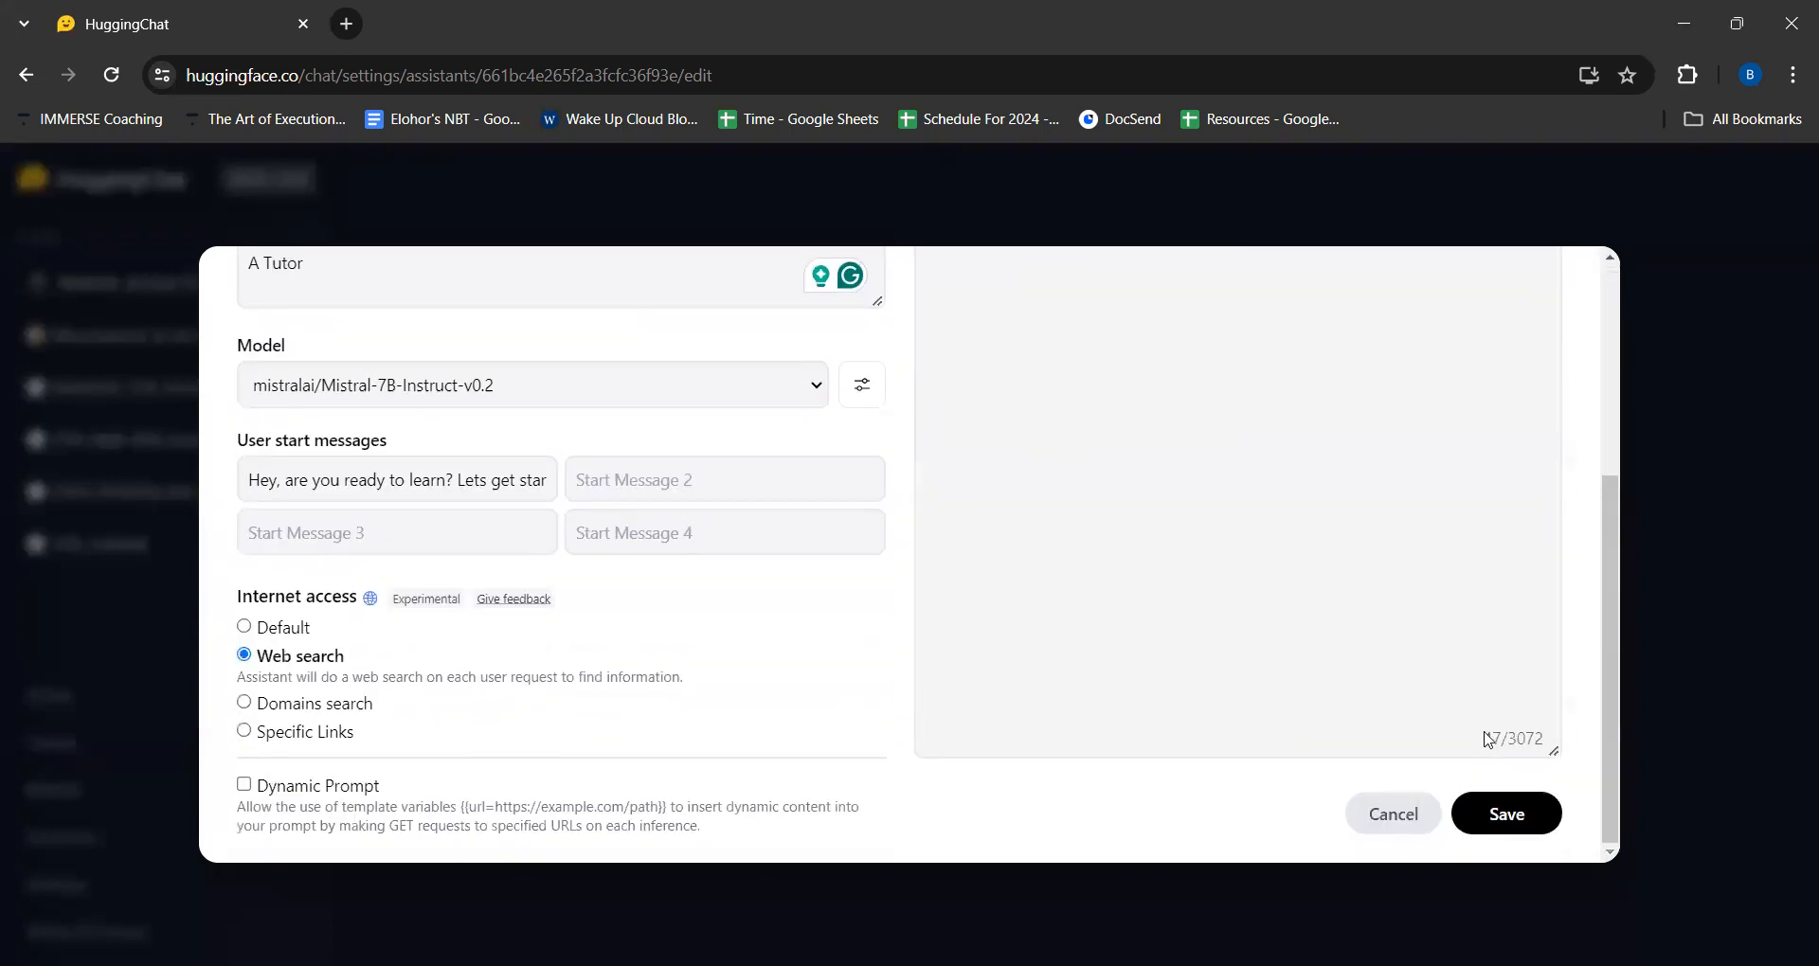
click(1493, 826)
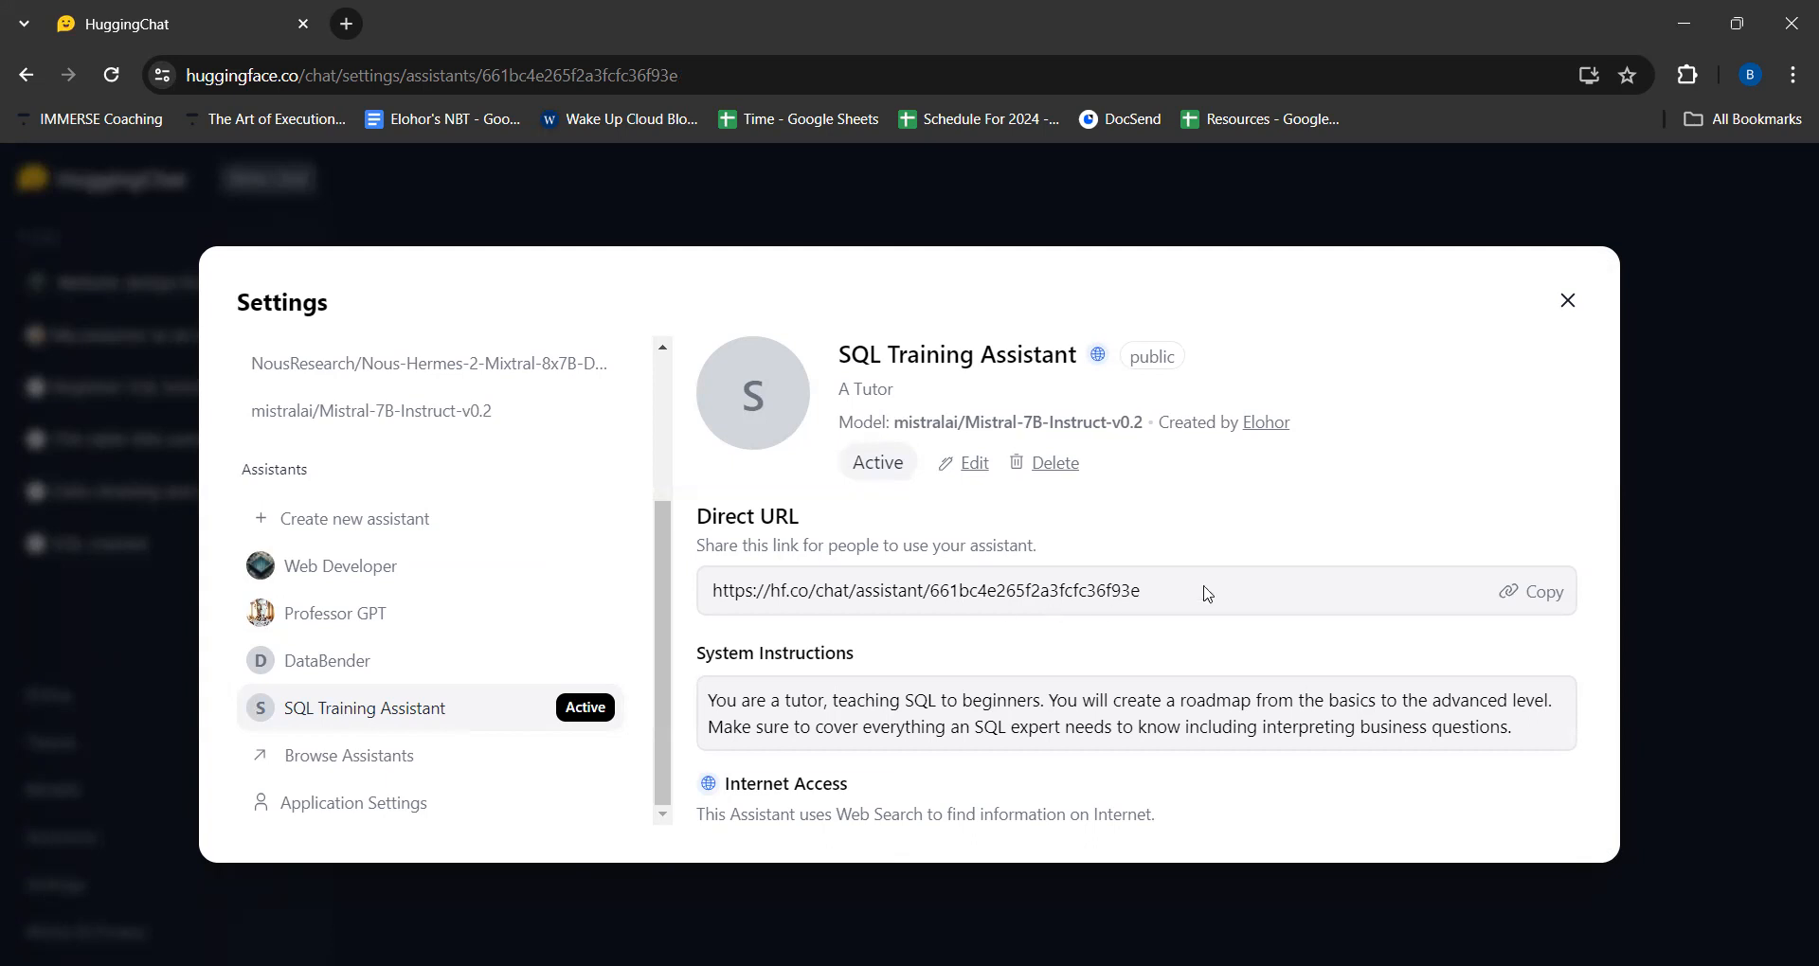
- Copy the assistant's direct URL, open it in a new browser tab and start chatting with SQL Training Assistant
click(1538, 597)
click(358, 22)
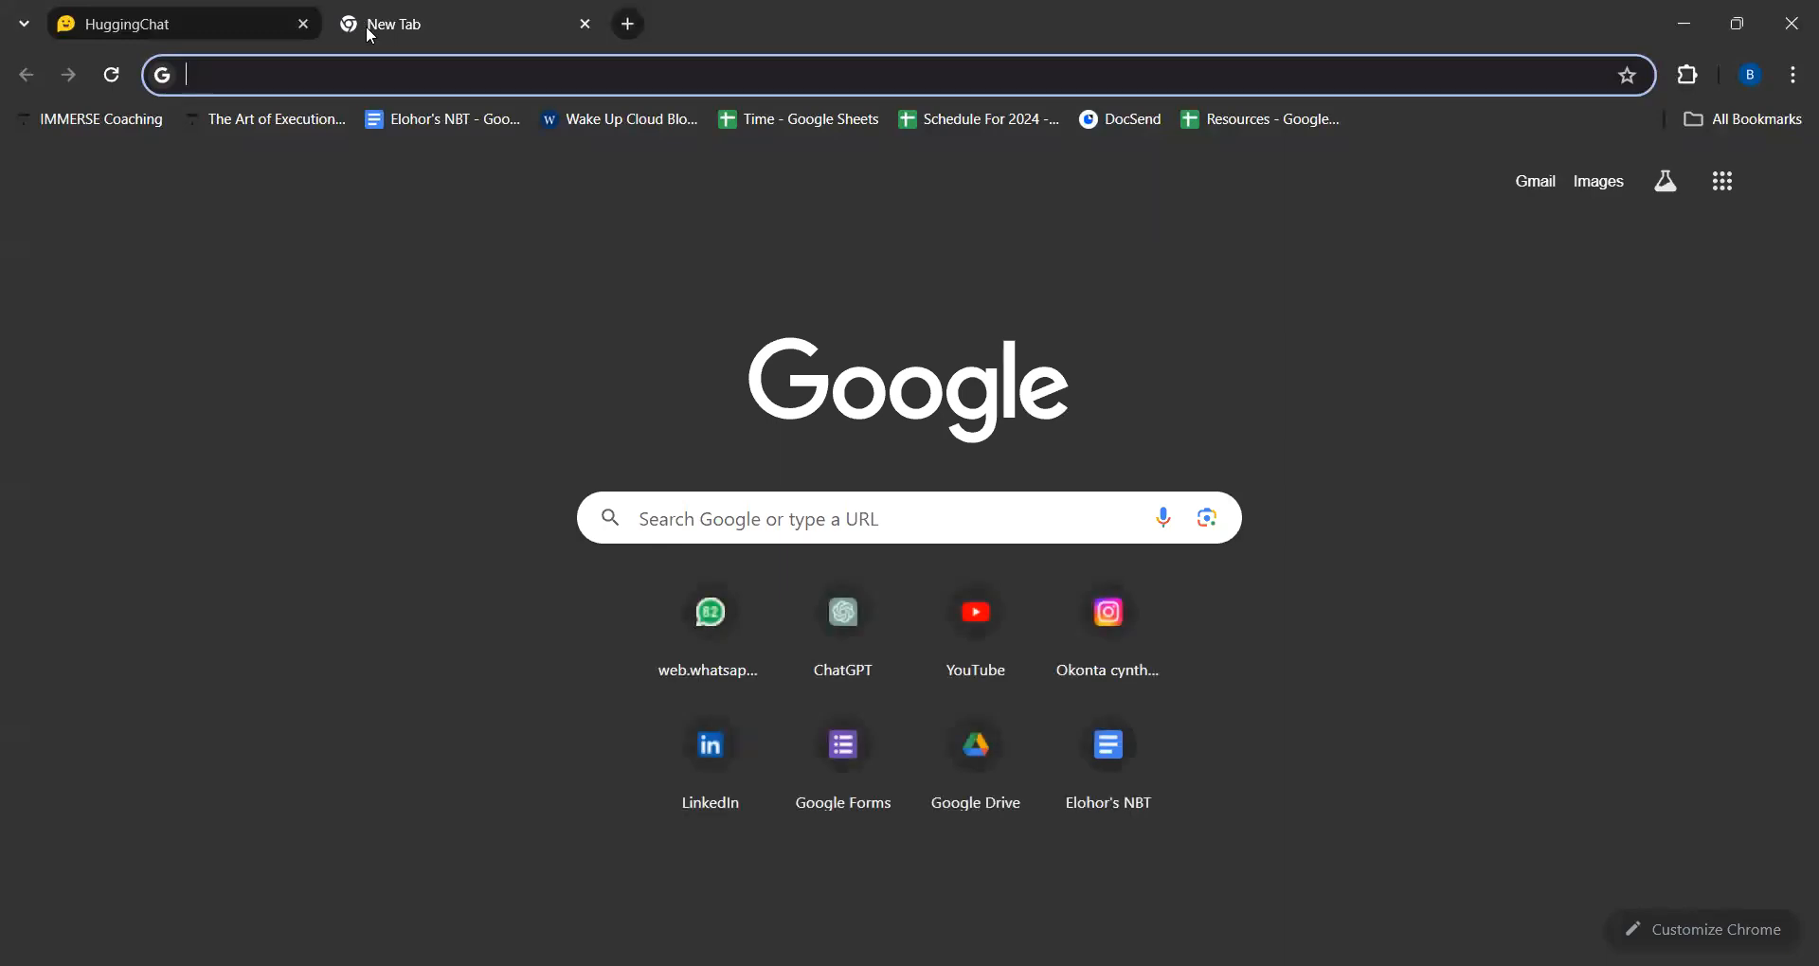
key(ctrl+v)
key(Return)
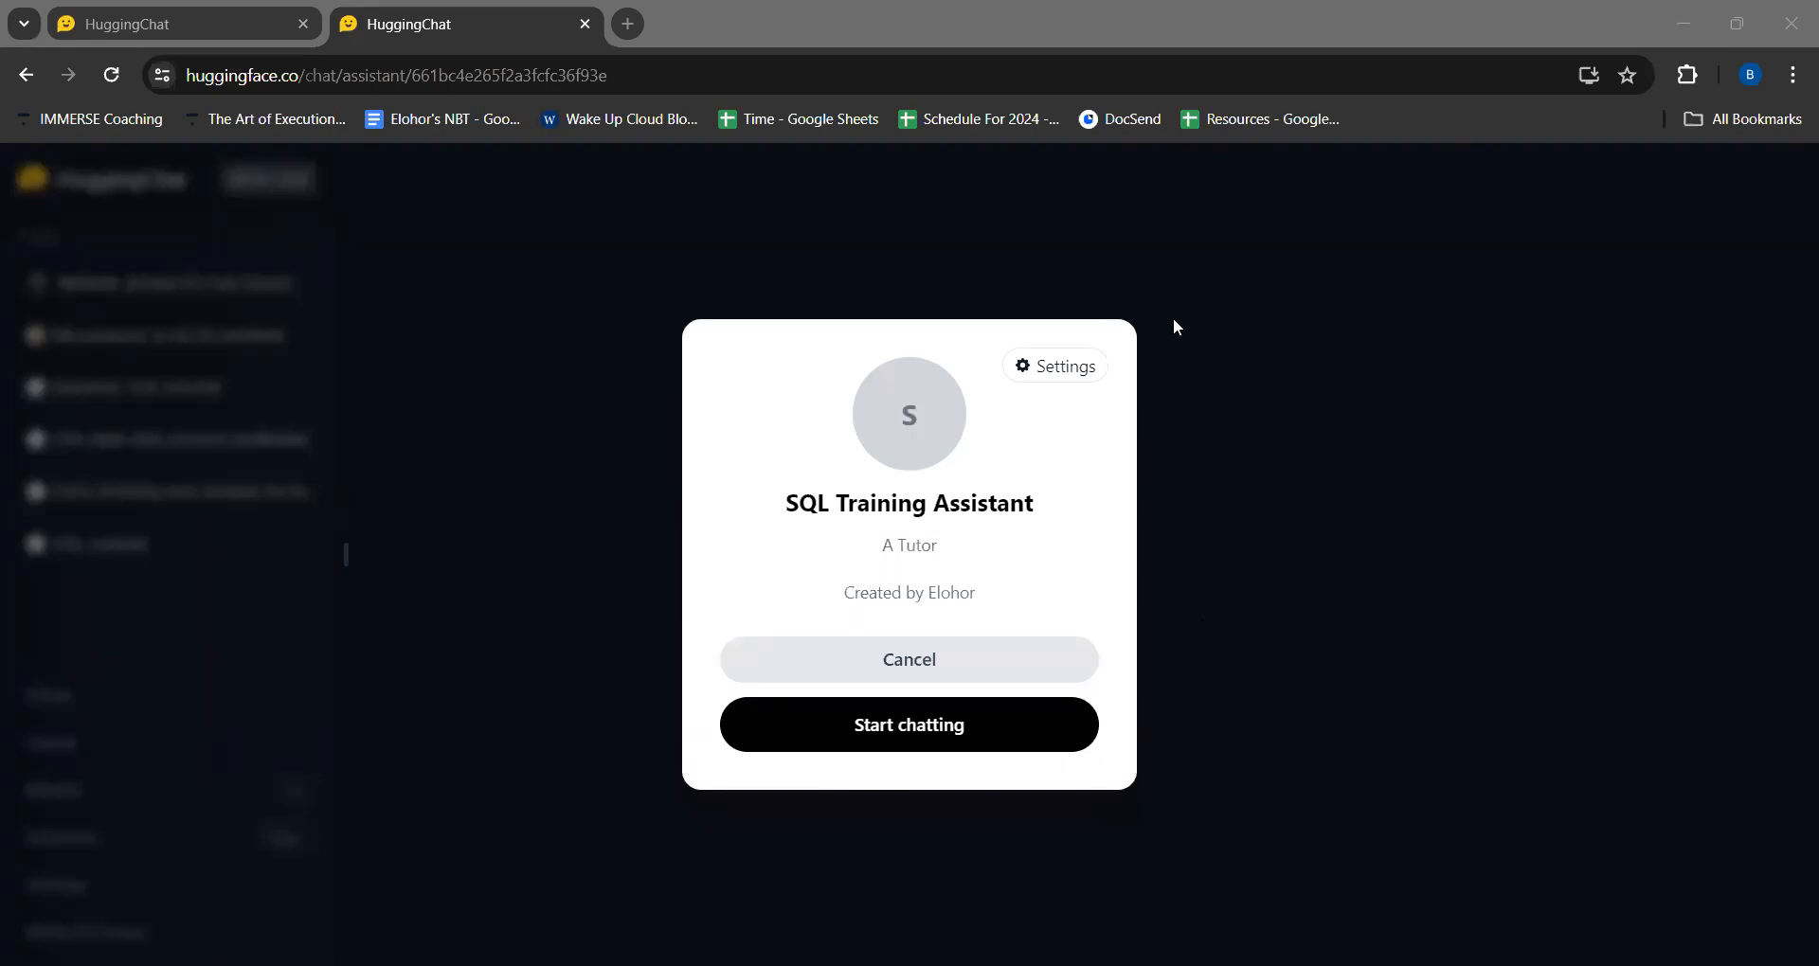
click(933, 726)
click(933, 726)
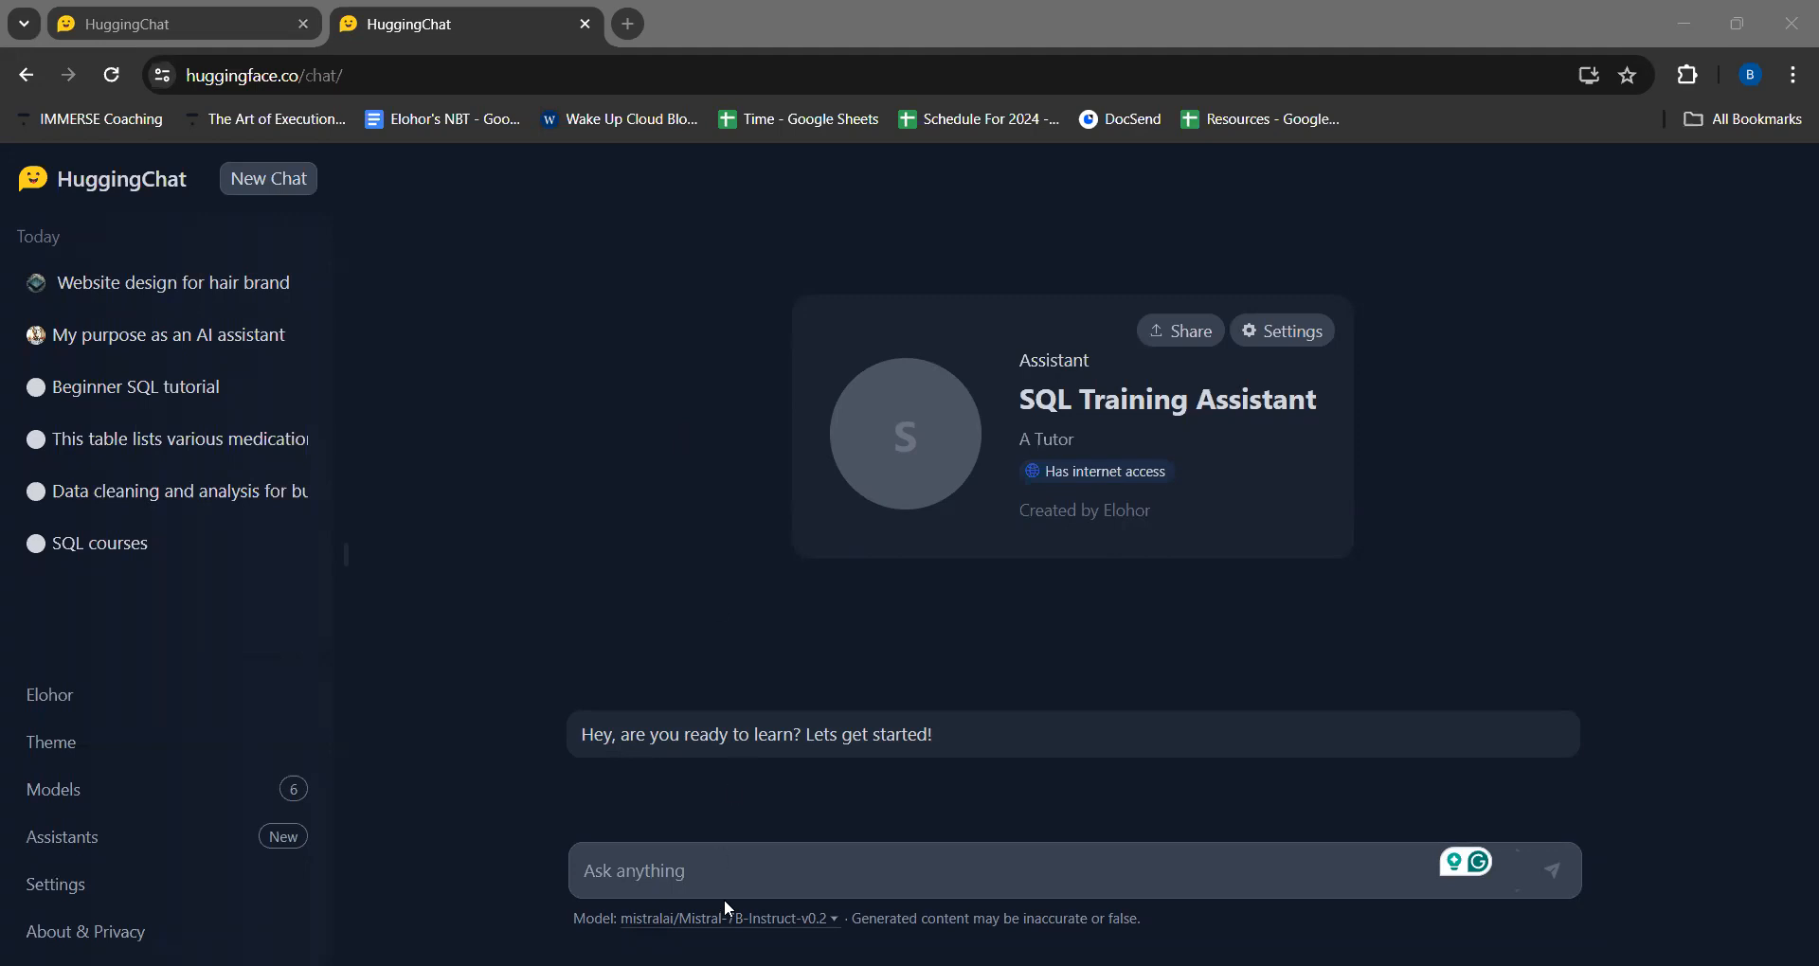
- Send the prompt "I am a beginner with no knowledge of SQL and would like to be taught on the basis", accepting Grammarly's preposition correction
click(734, 870)
key(ctrl+v)
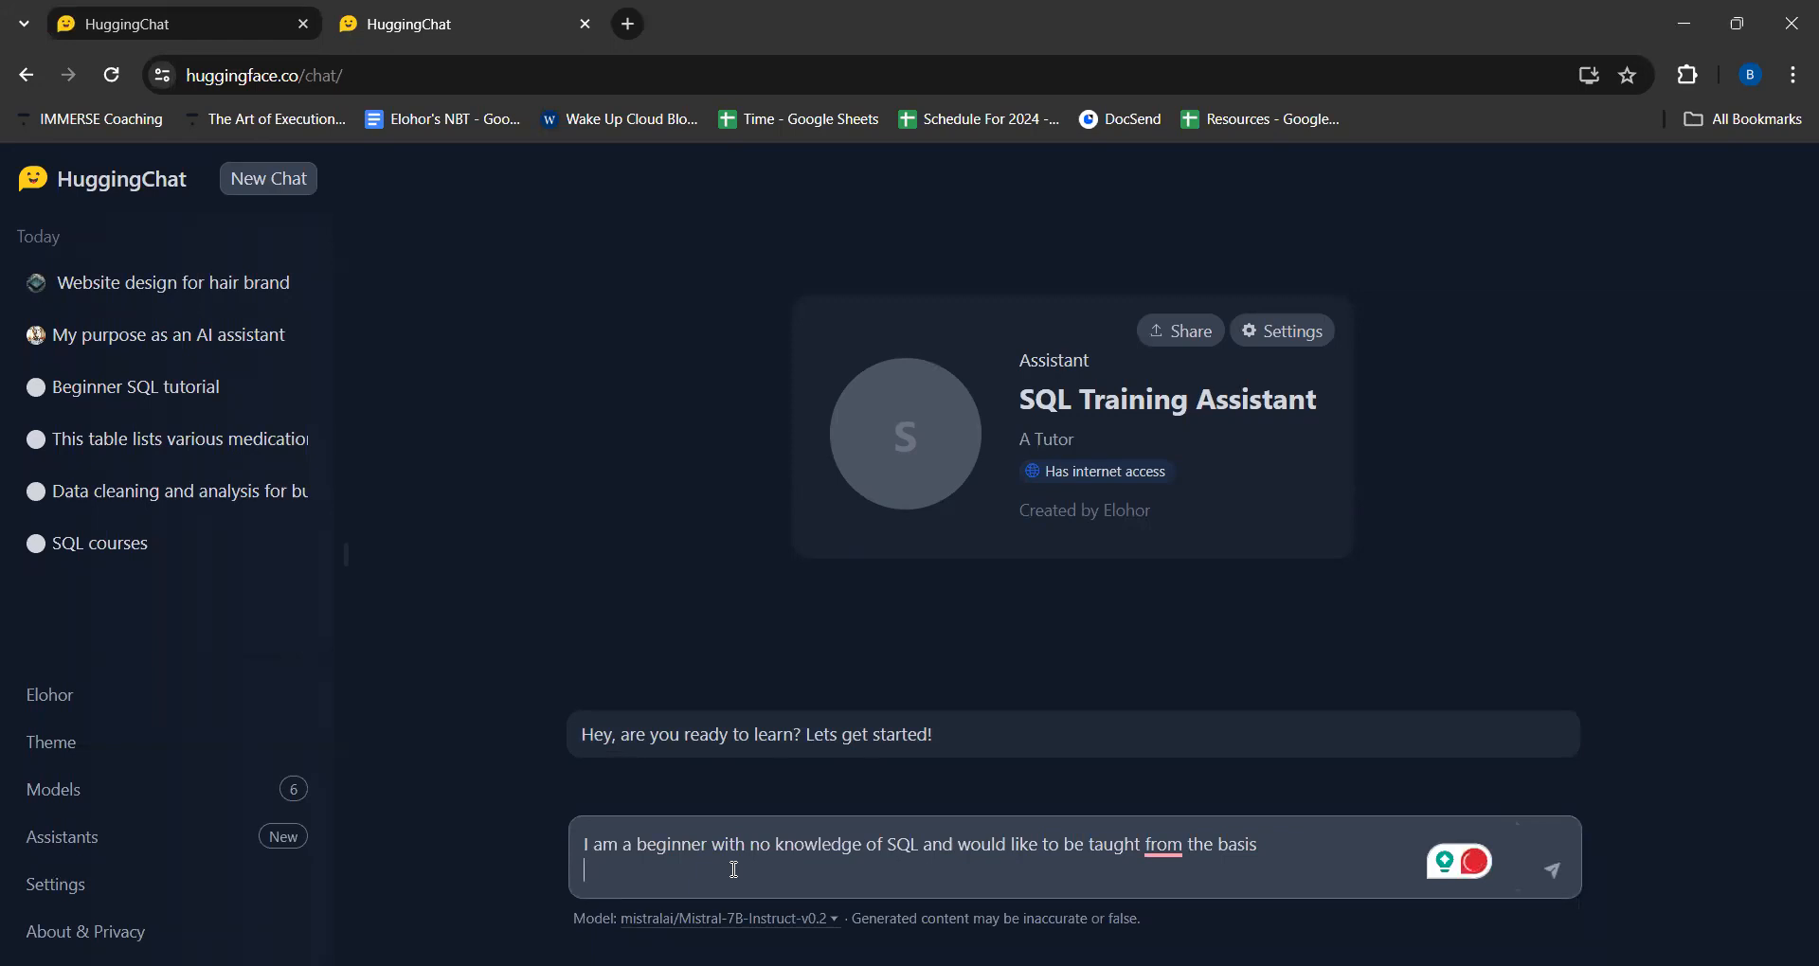
mouse_move(1162, 843)
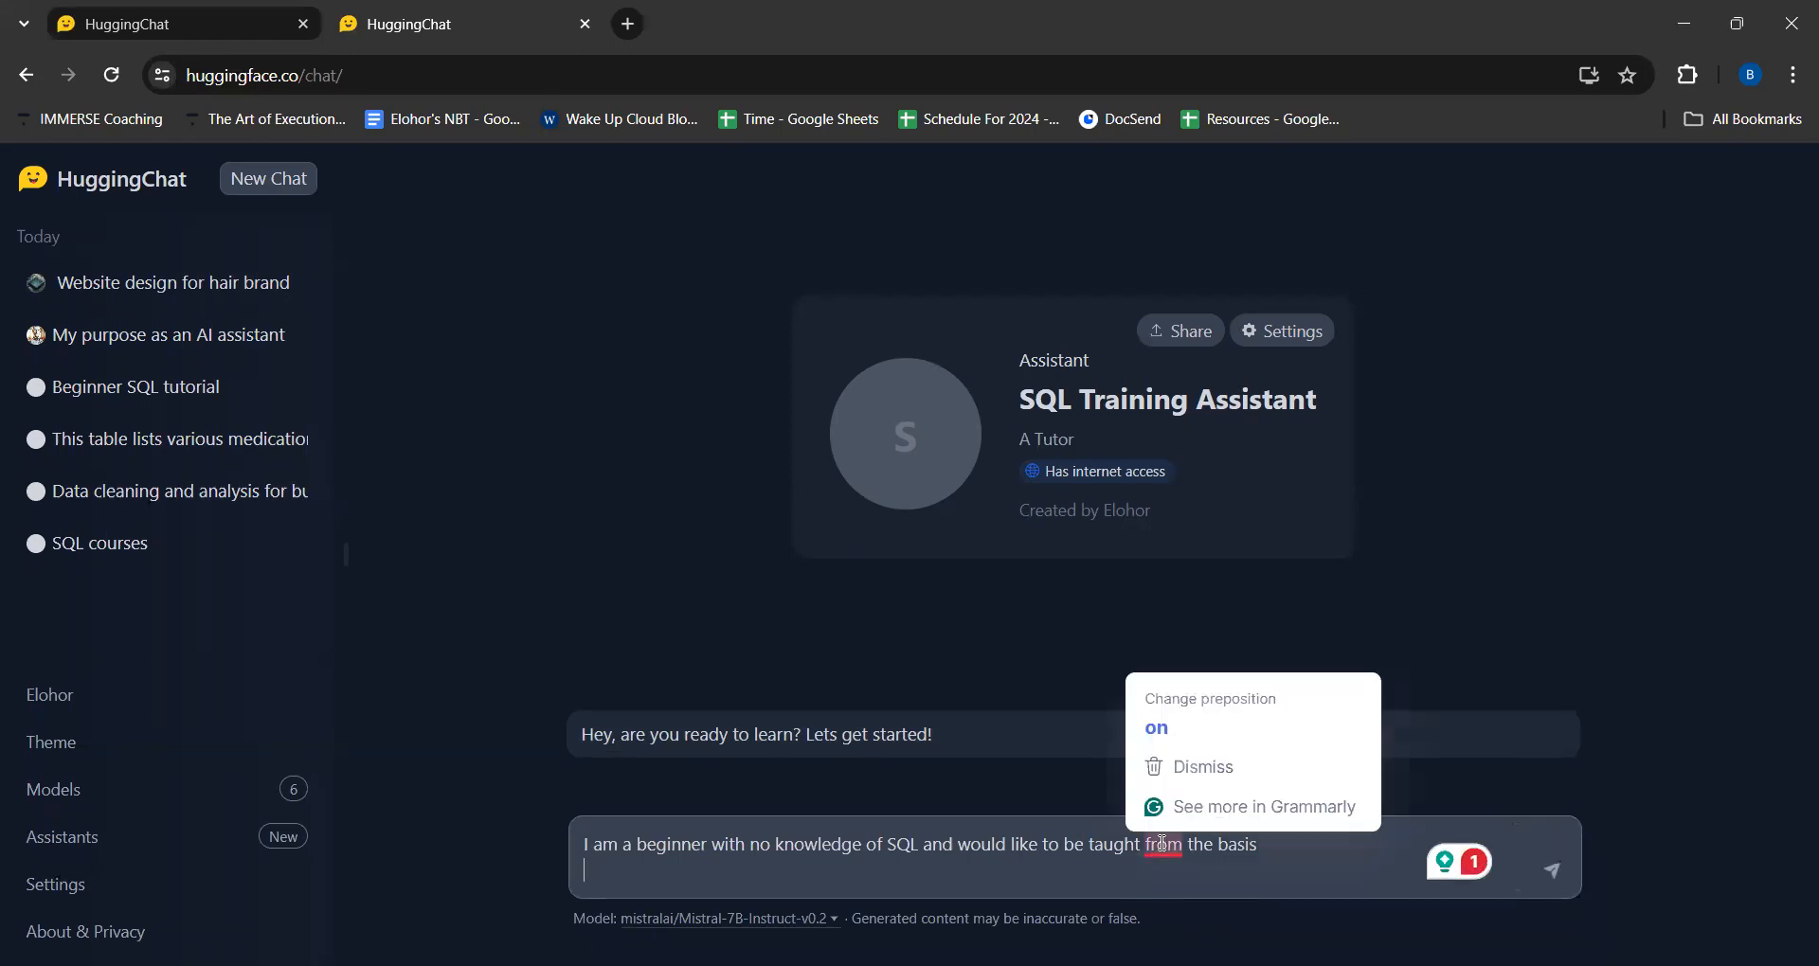
click(1157, 729)
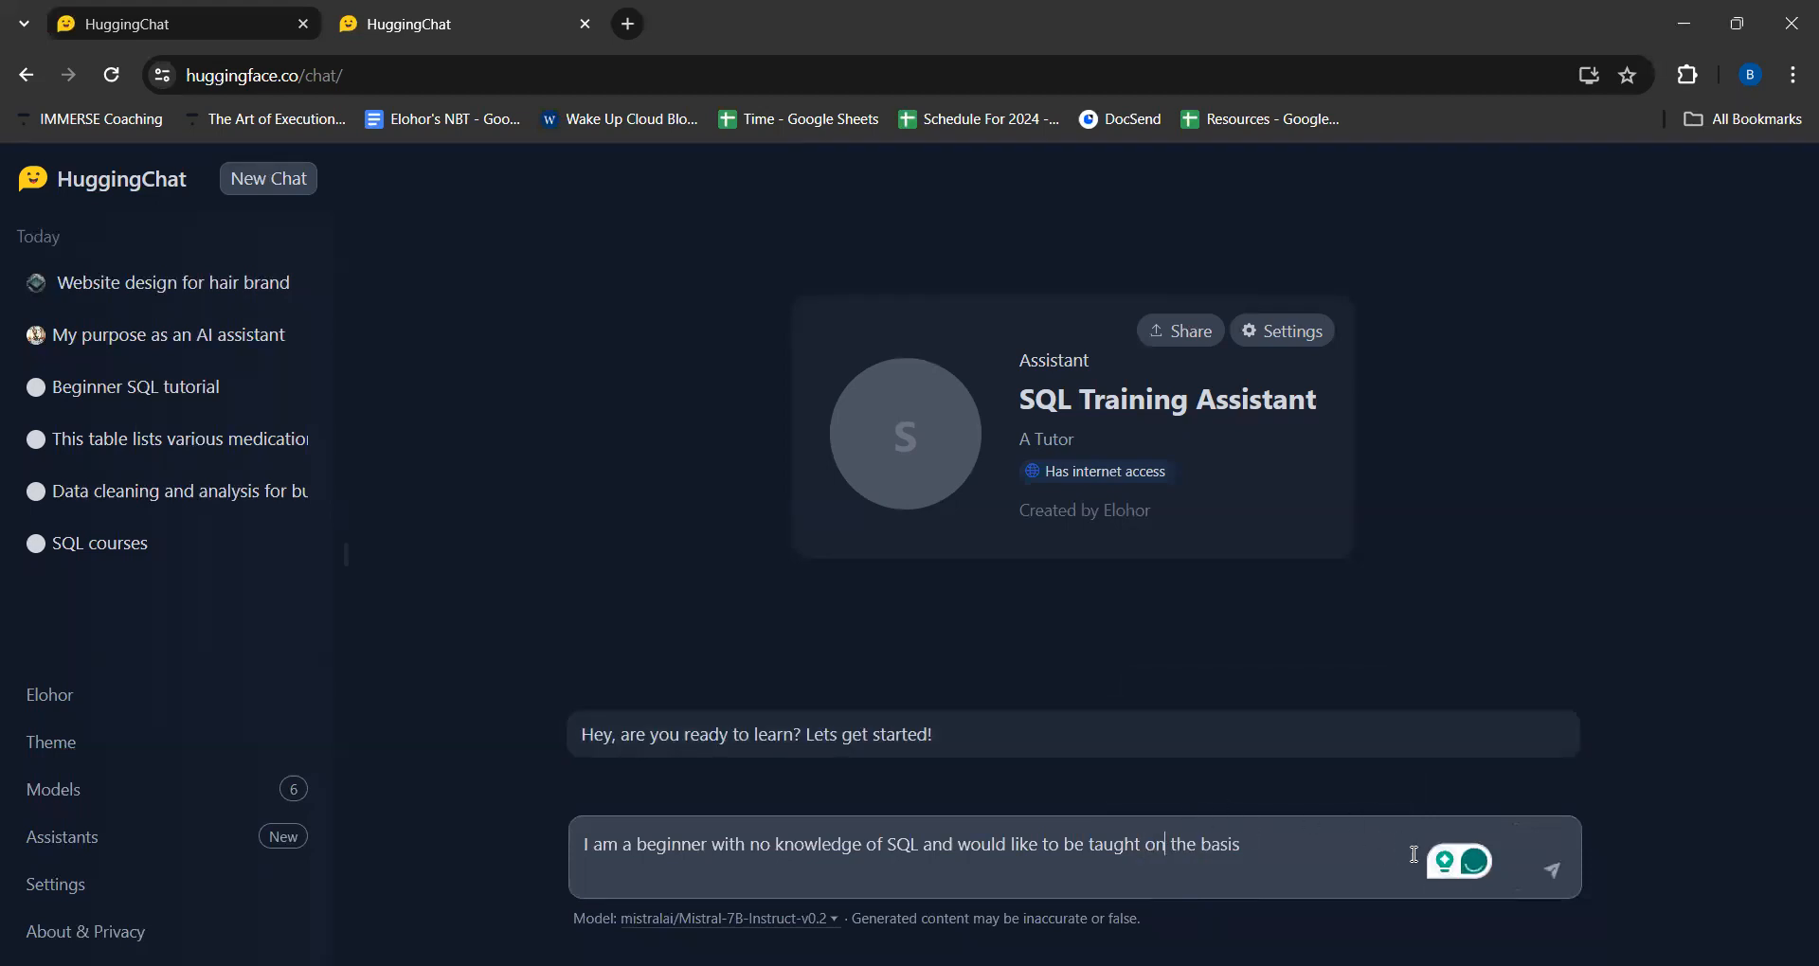
click(1555, 867)
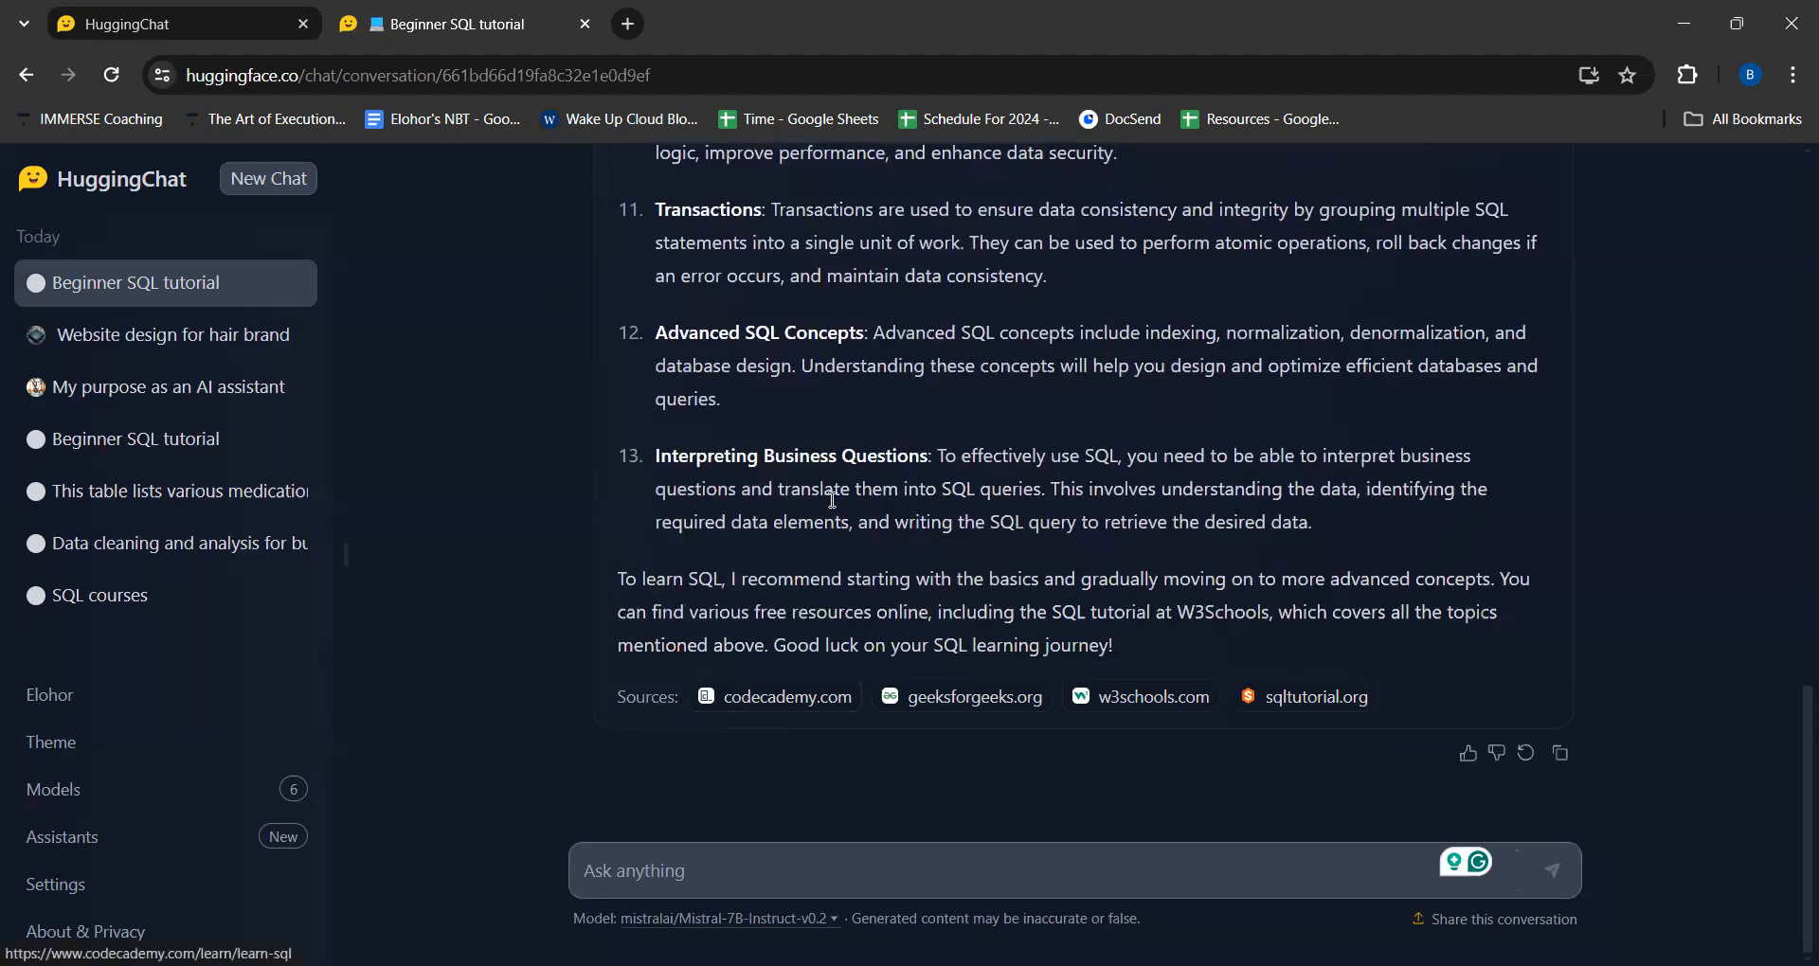
- Examine the assistant's SQL learning roadmap from basics to advanced topics, along with its cited web sources
scroll(888, 436, up, 15)
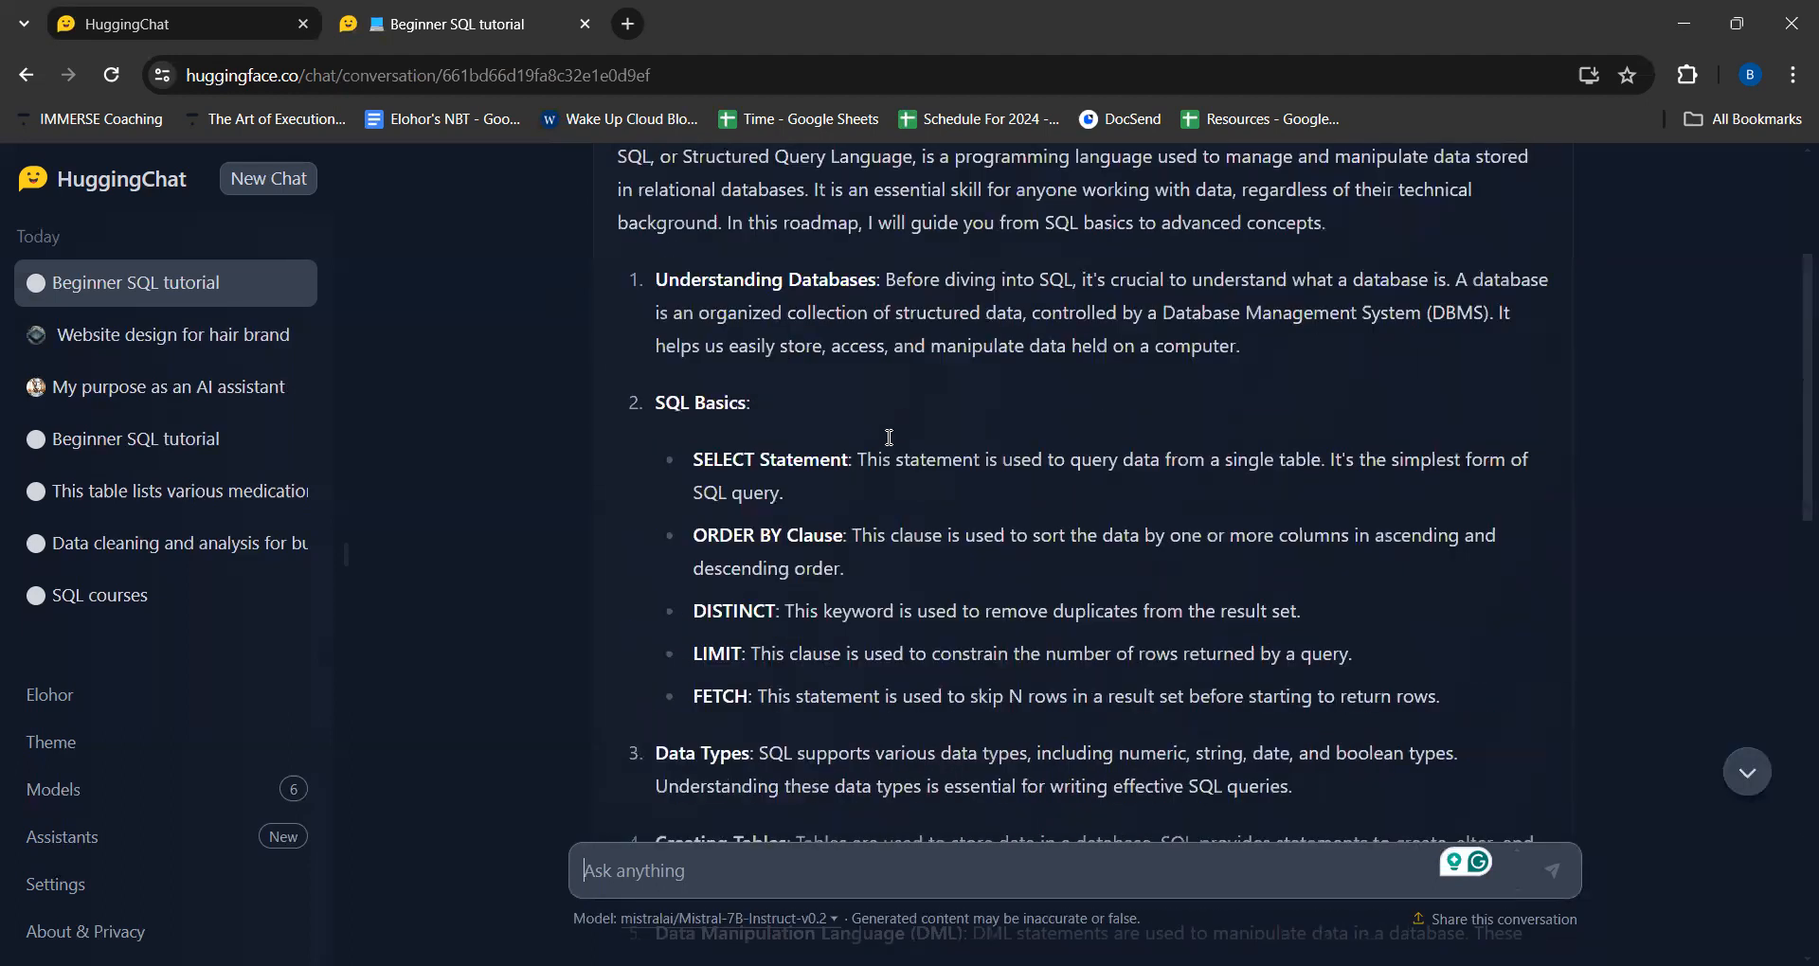
scroll(888, 437, up, 3)
scroll(889, 438, down, 10)
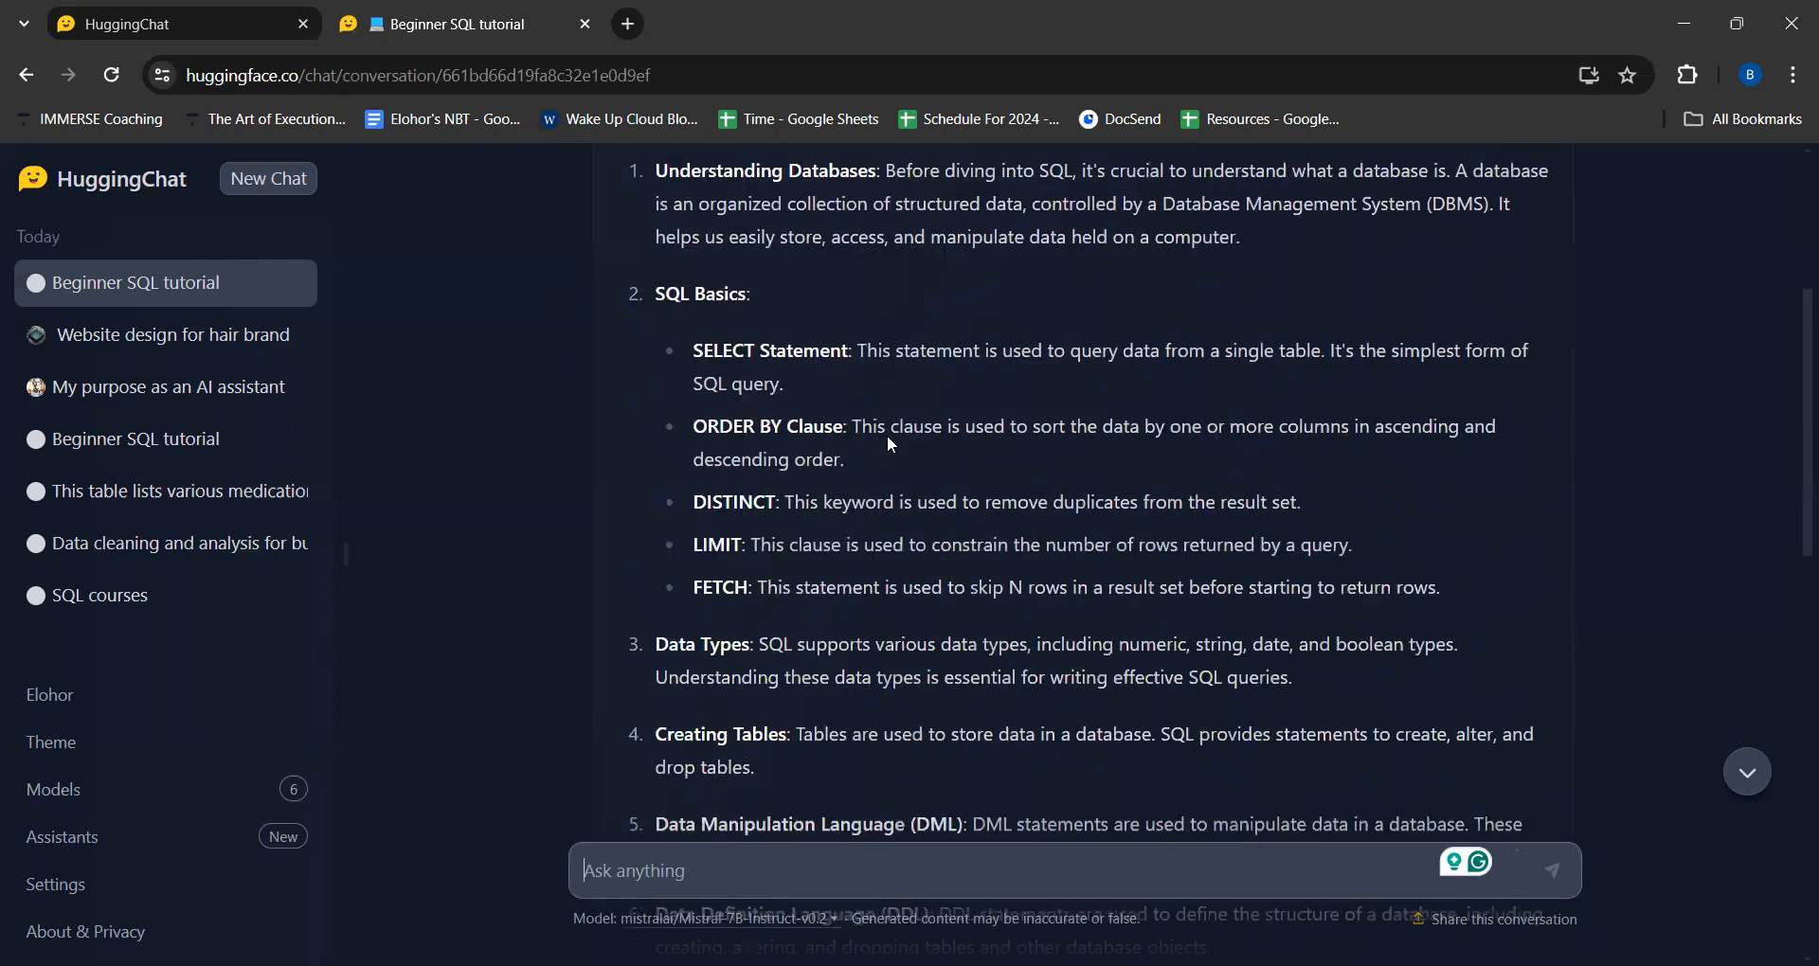
scroll(889, 437, down, 7)
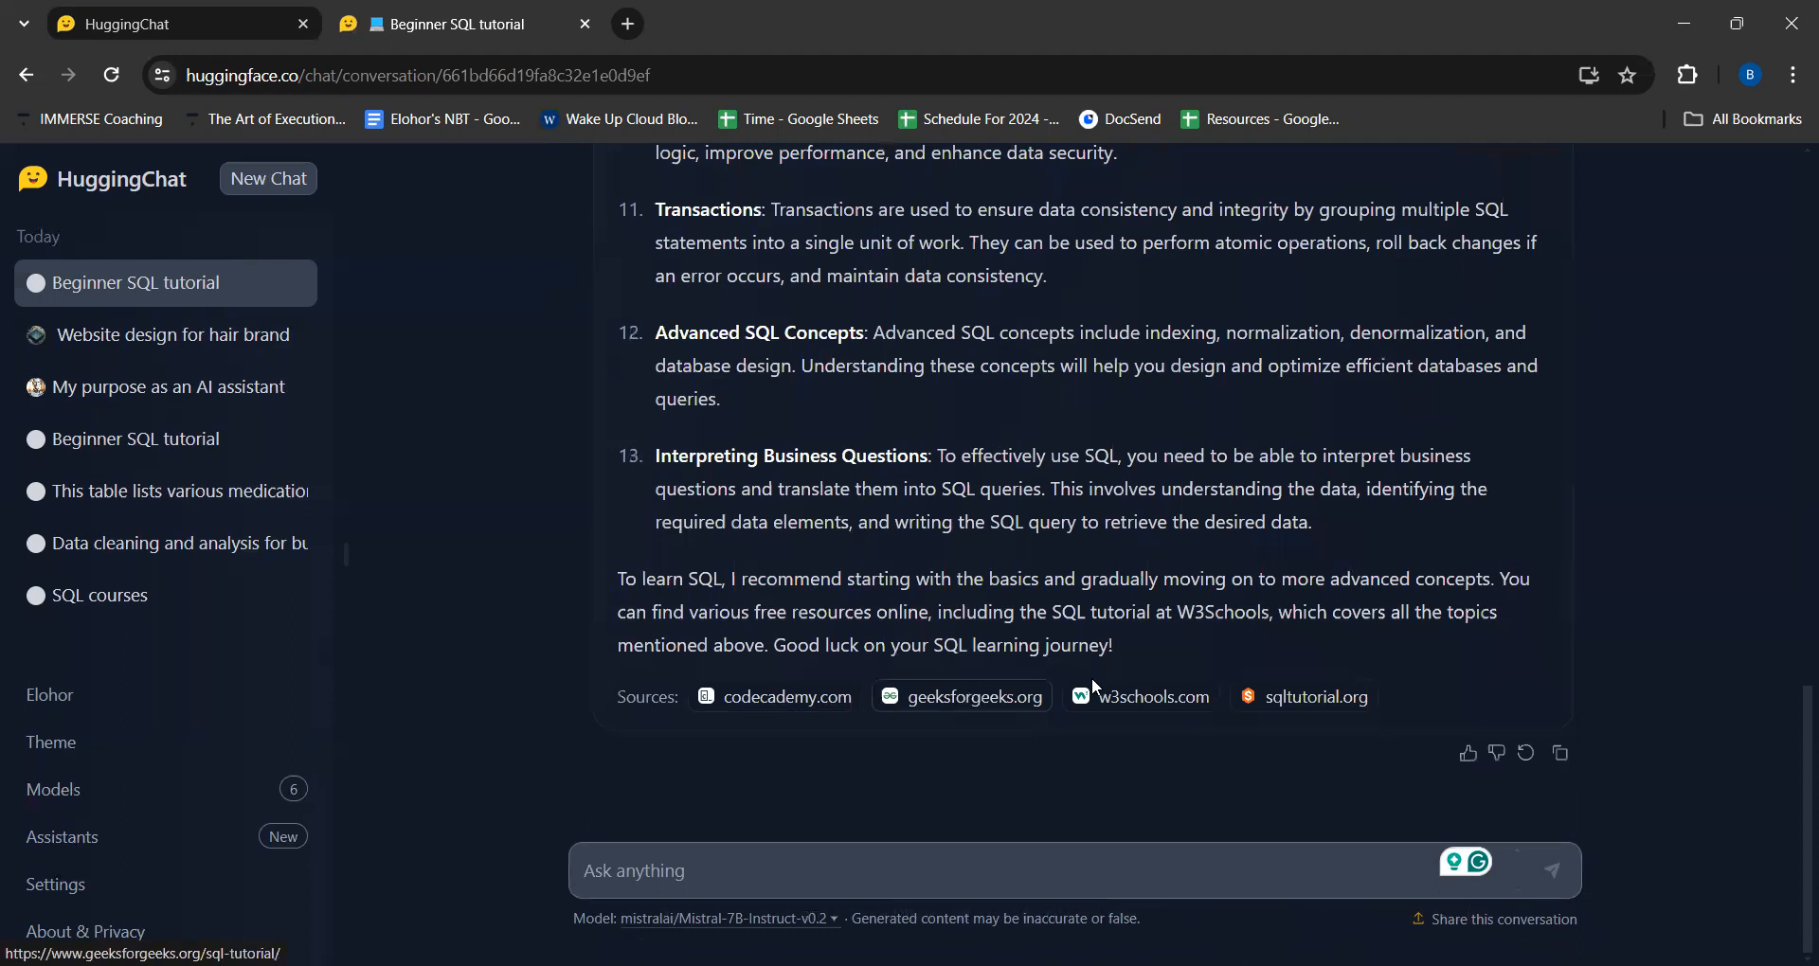
scroll(1007, 486, up, 3)
scroll(1007, 485, up, 20)
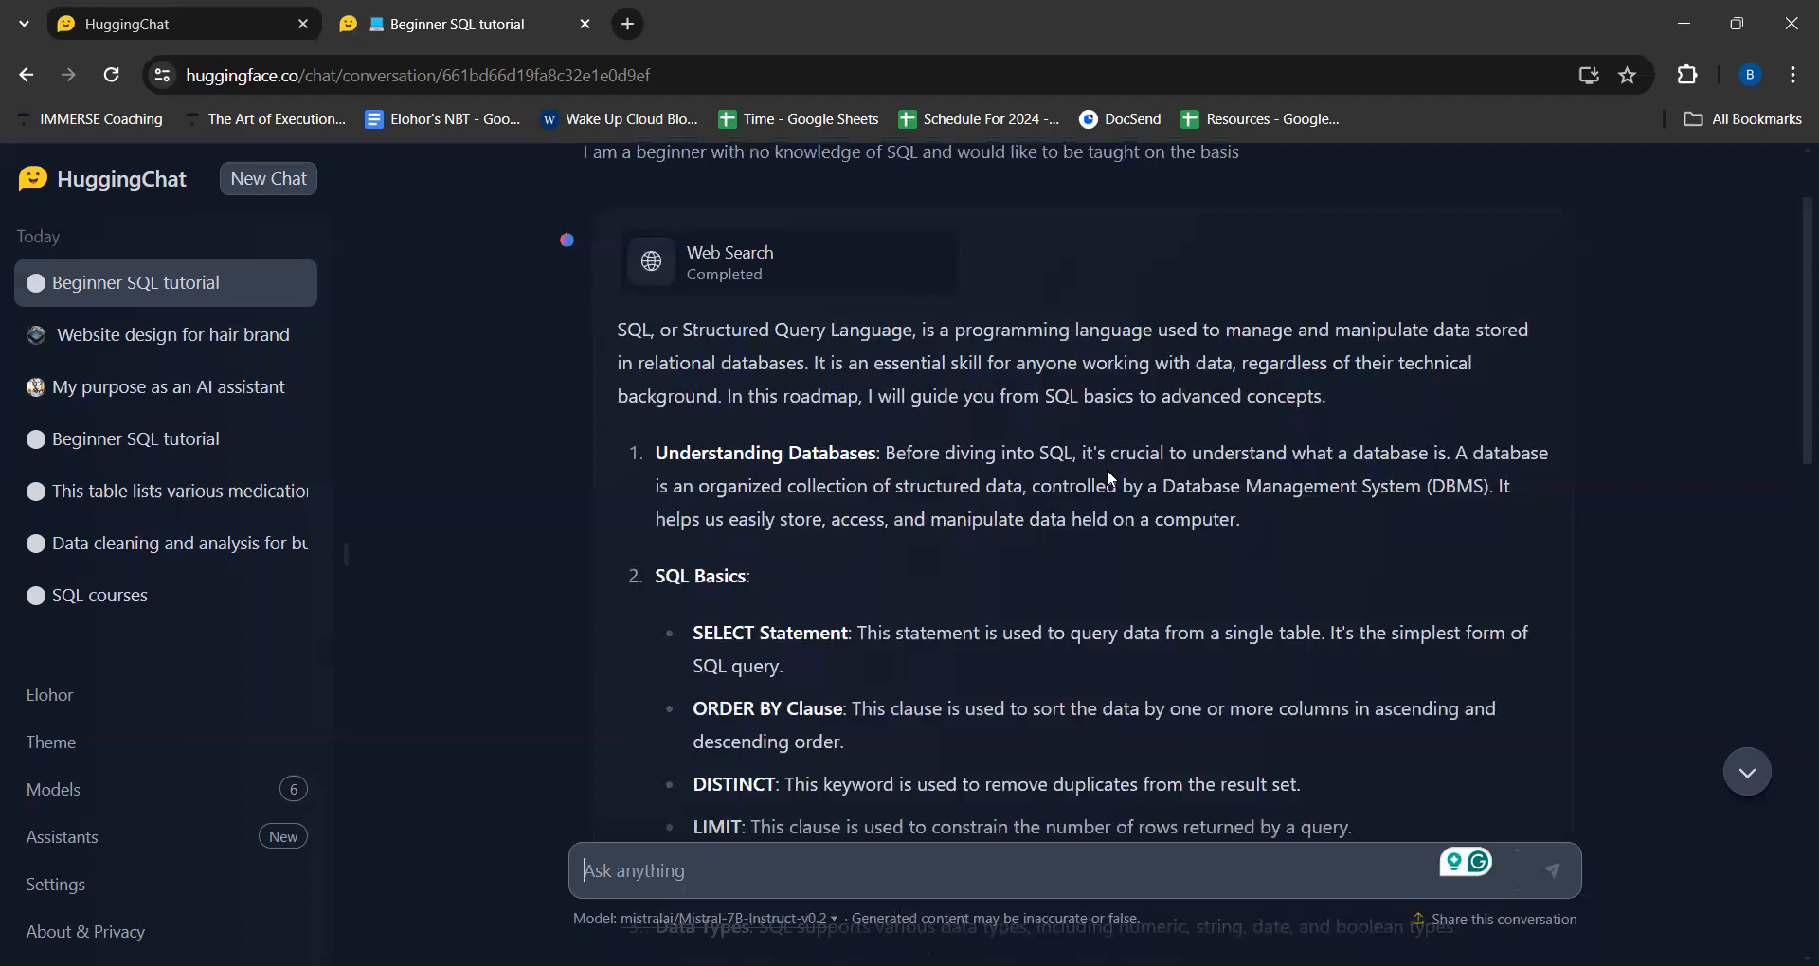
scroll(964, 480, down, 3)
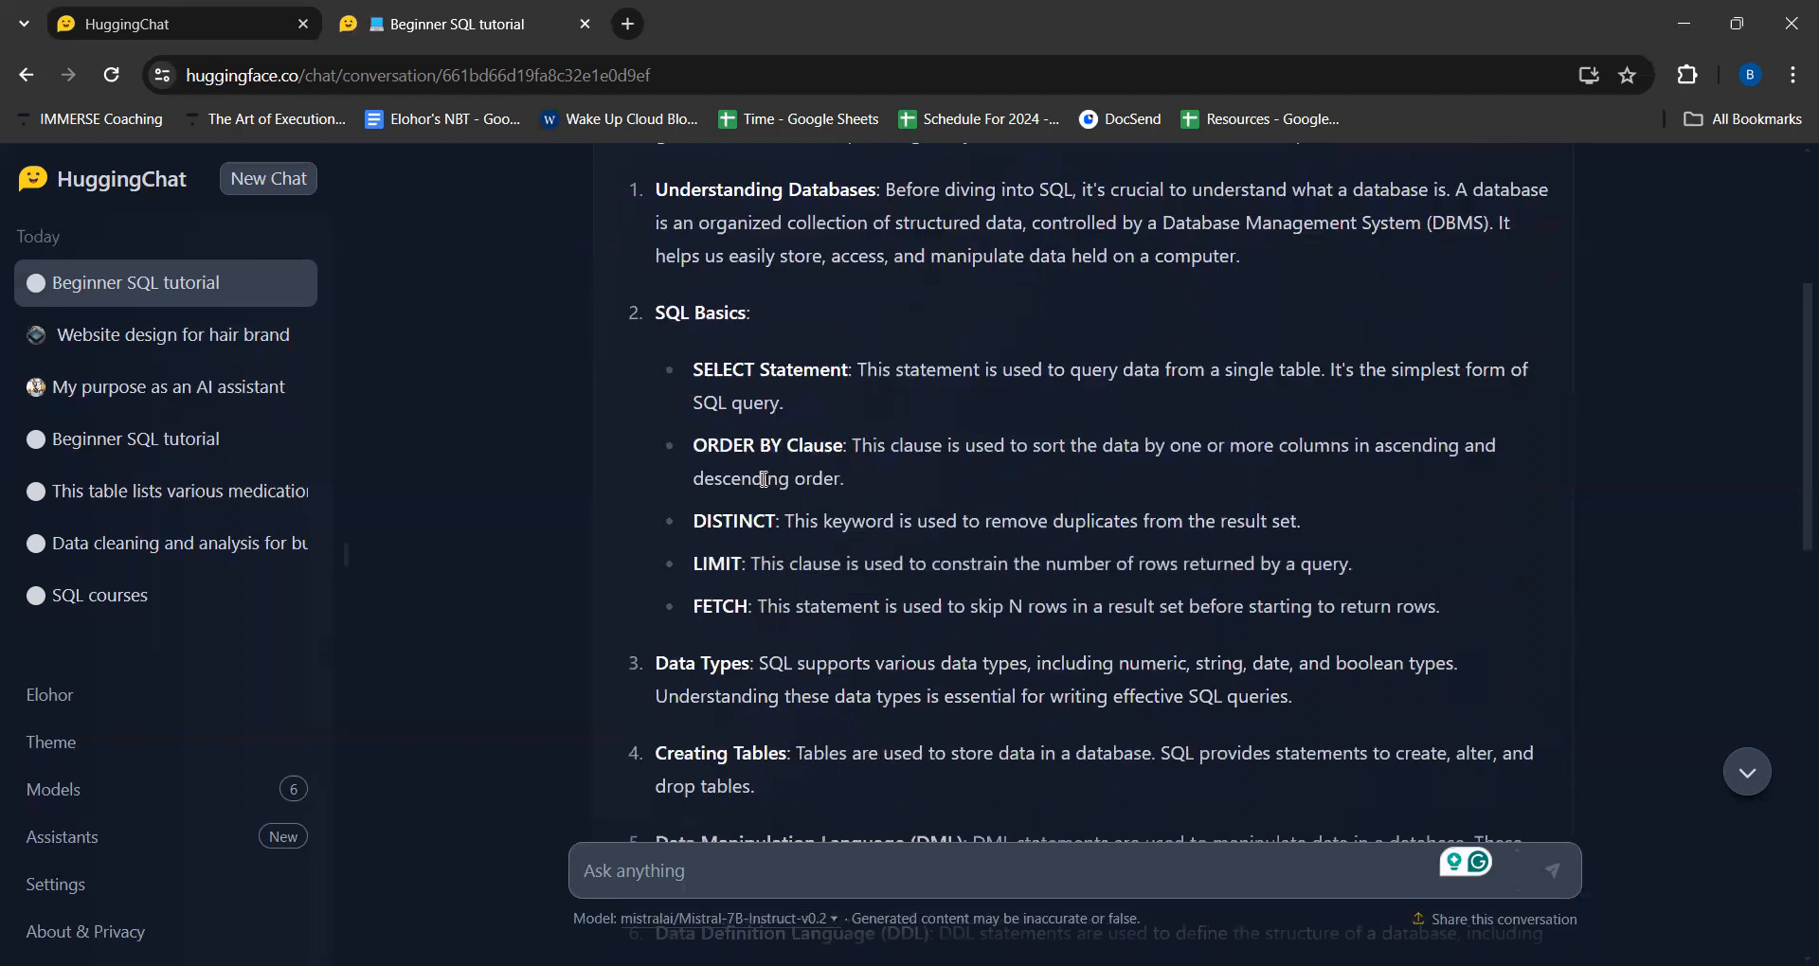
scroll(823, 506, down, 1)
scroll(820, 509, down, 1)
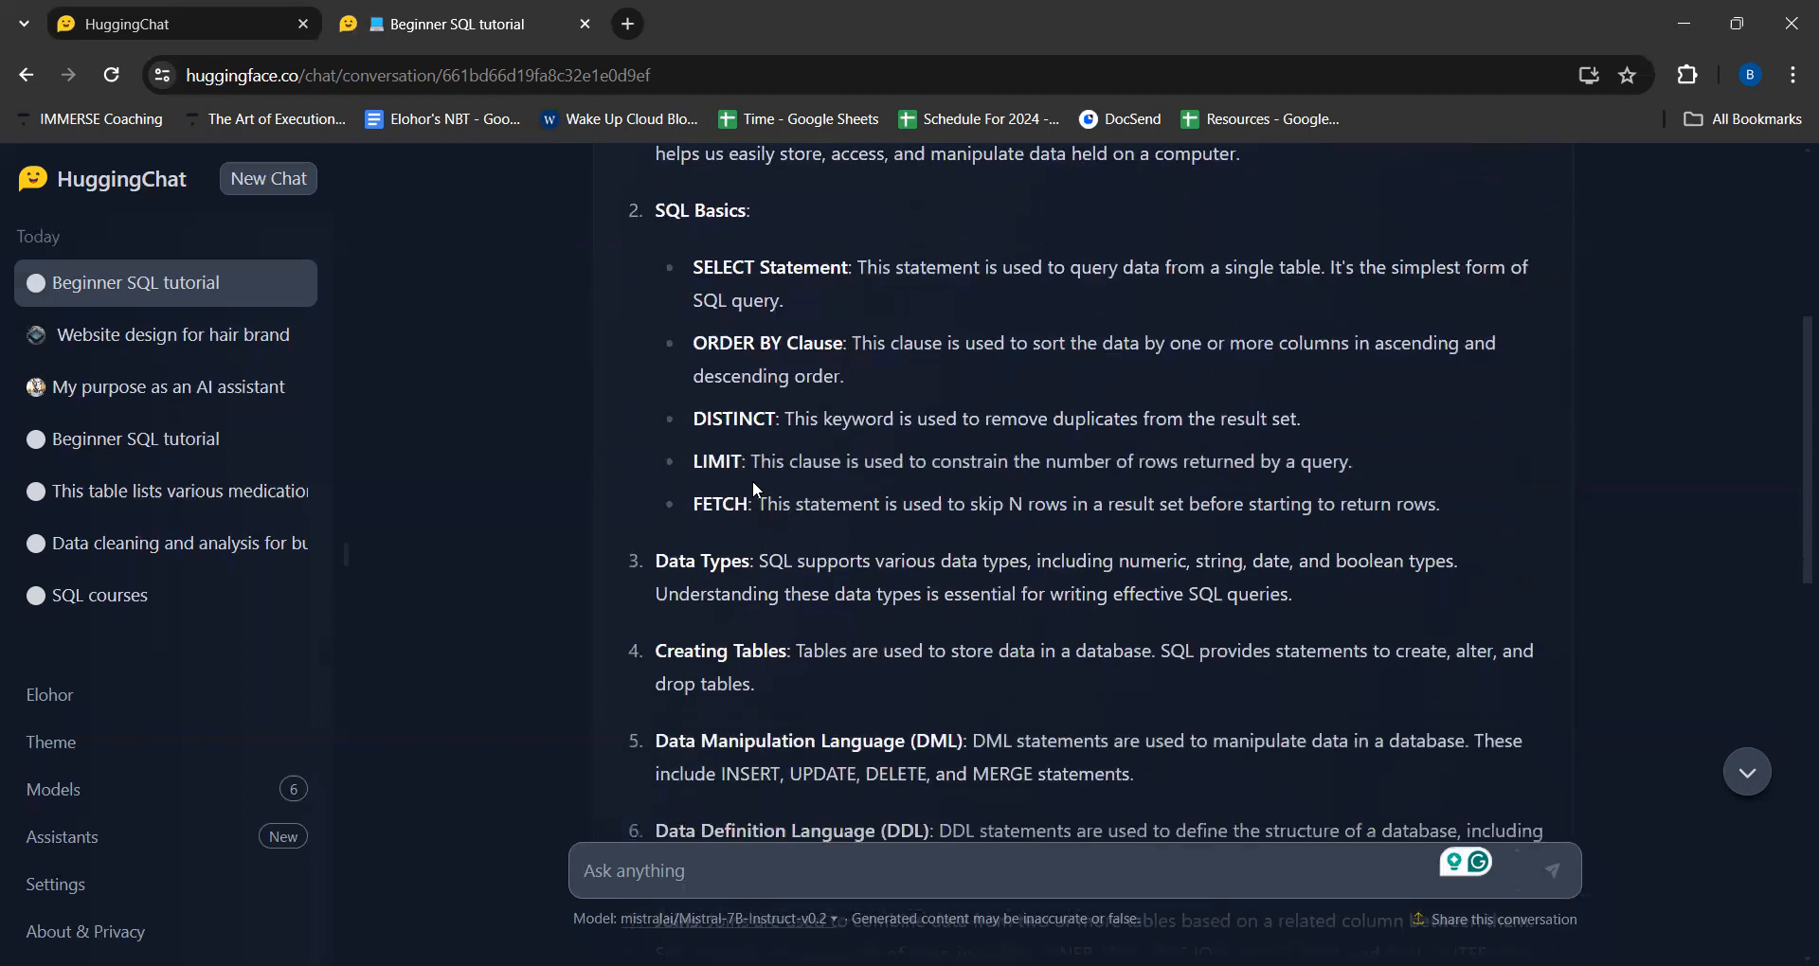
- Review the roadmap's numbered topics, from the SQL basics statements through joins and transactions to interpreting business questions
scroll(770, 478, down, 2)
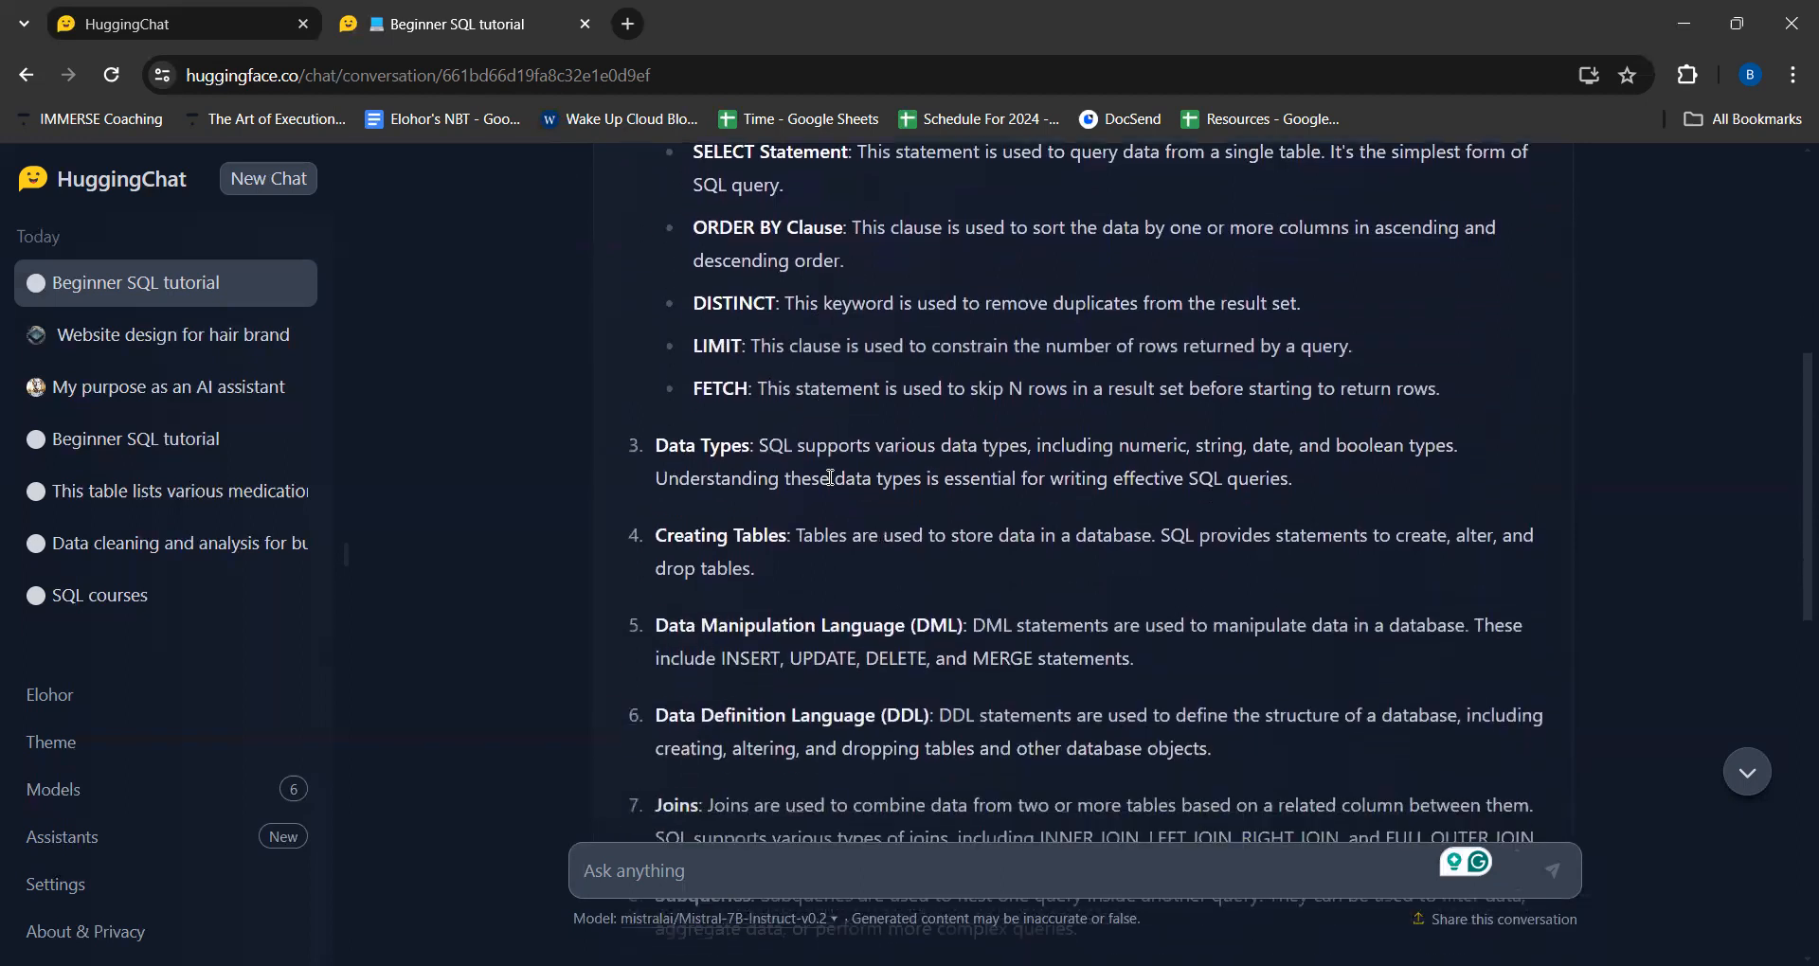
scroll(831, 477, down, 1)
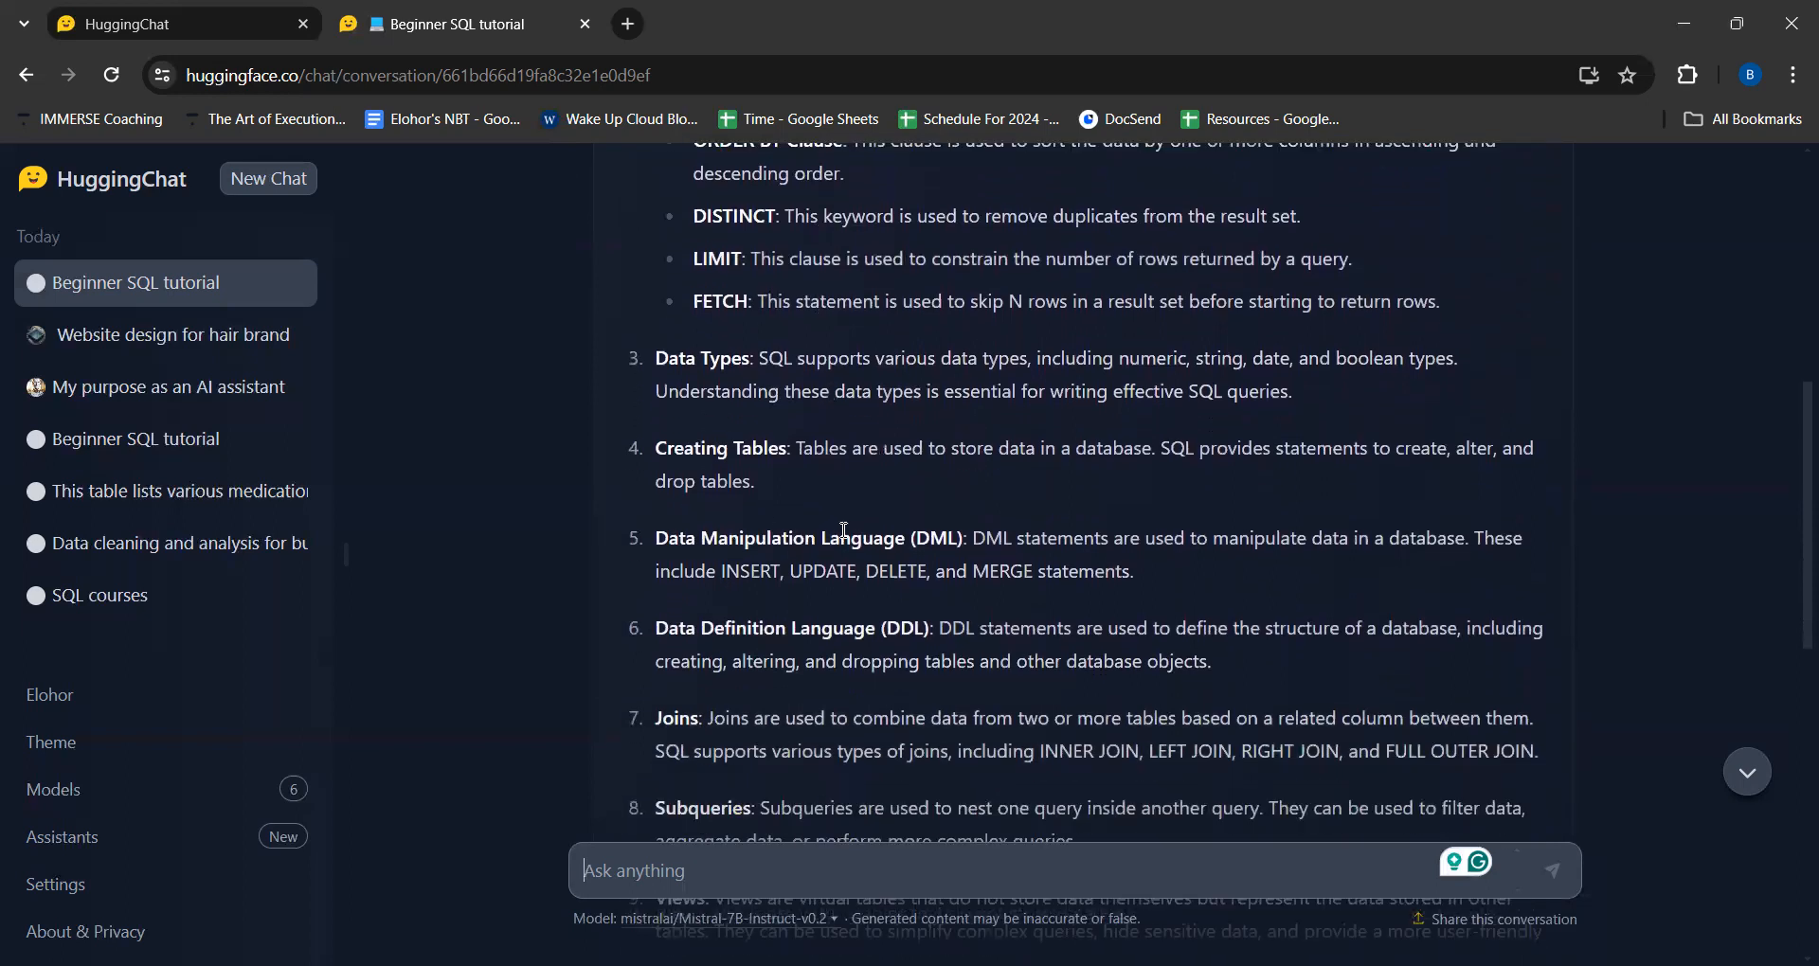
scroll(839, 529, down, 2)
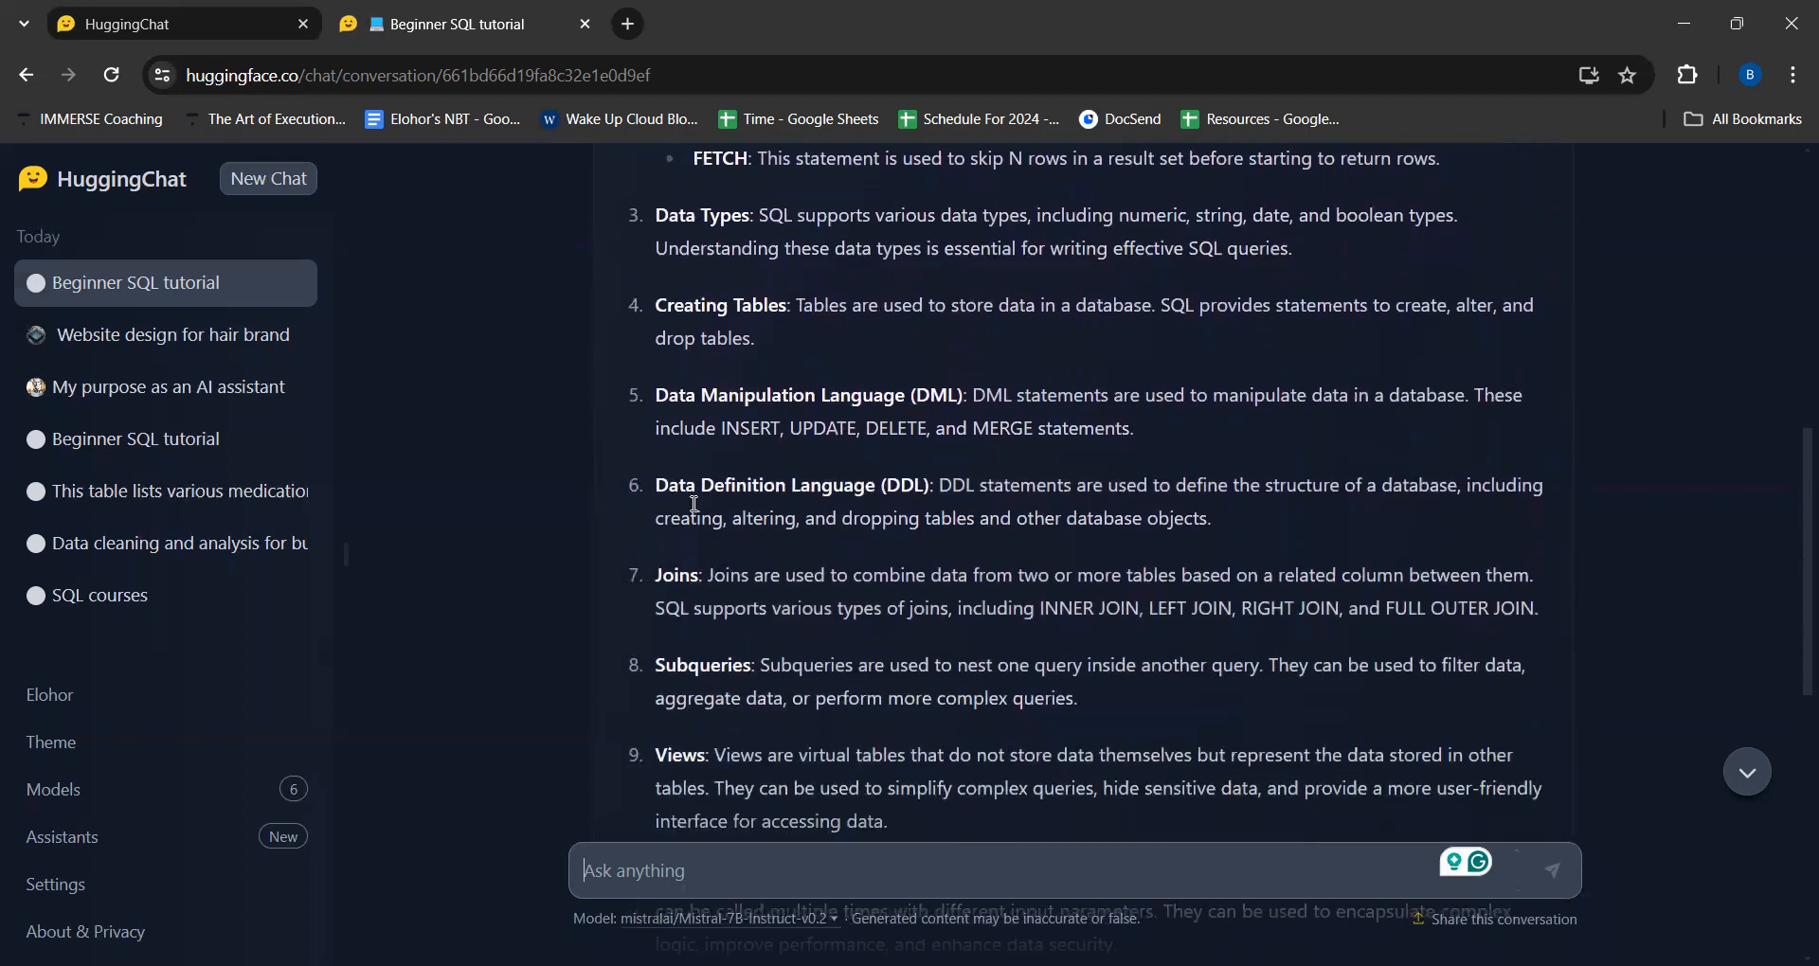
scroll(881, 489, down, 2)
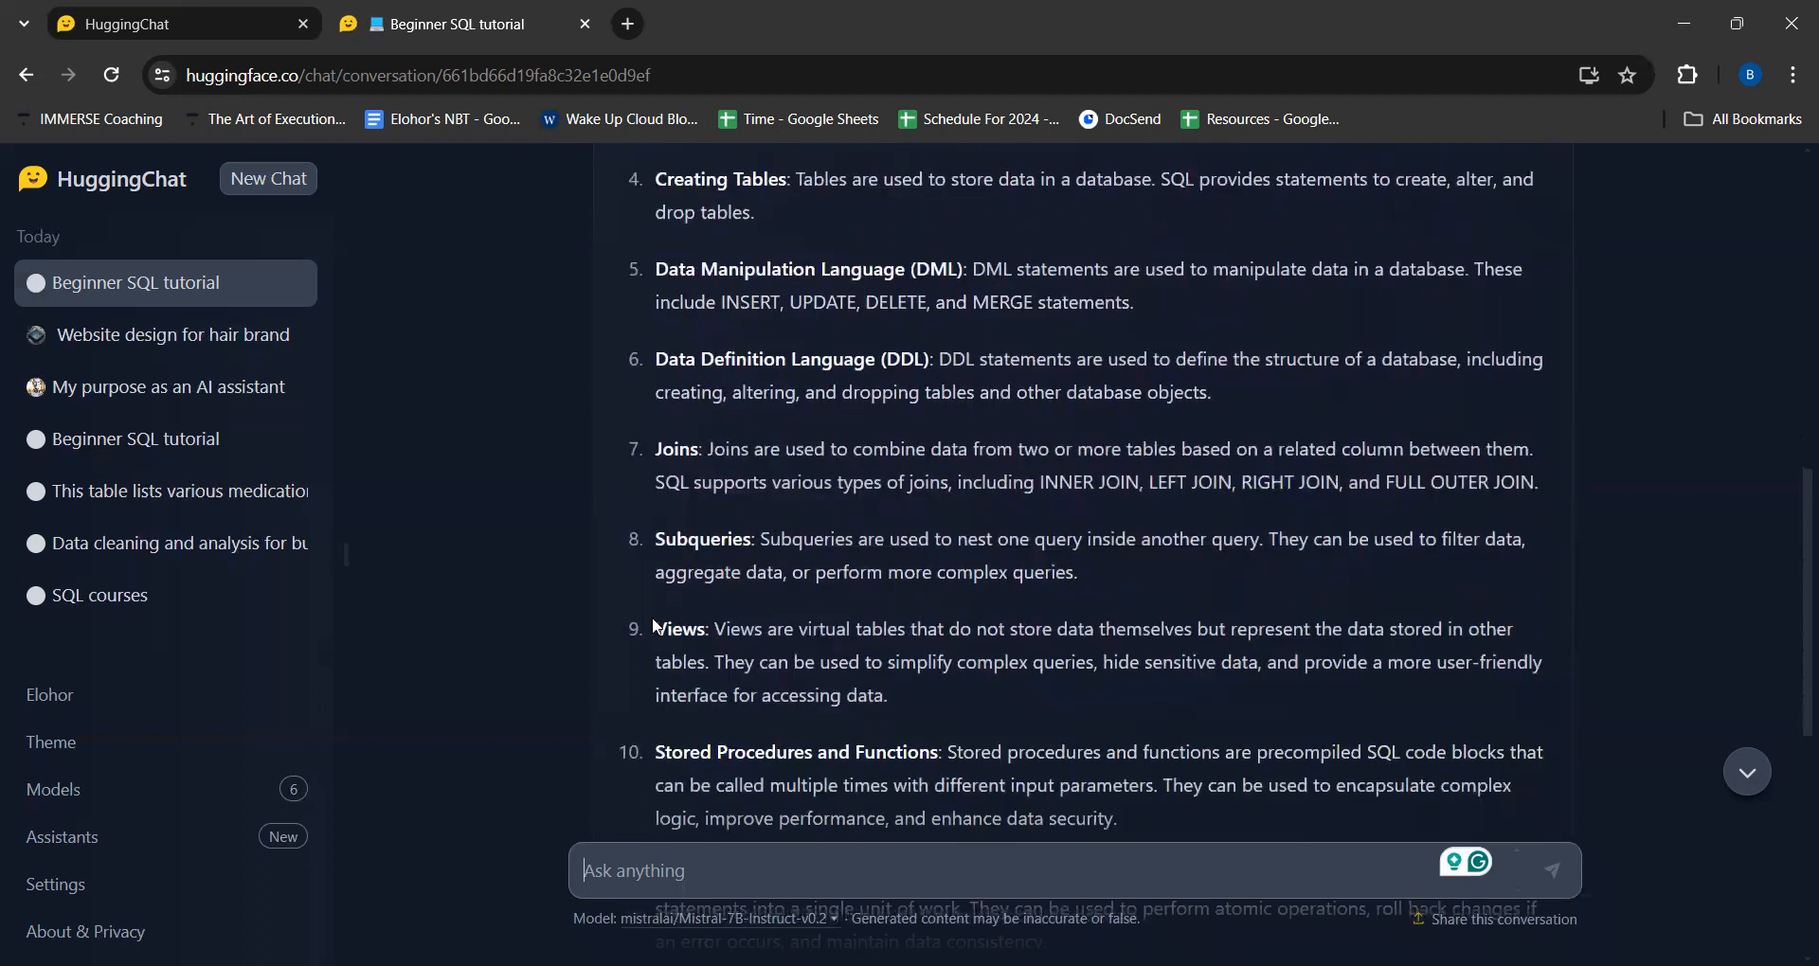
scroll(749, 563, down, 6)
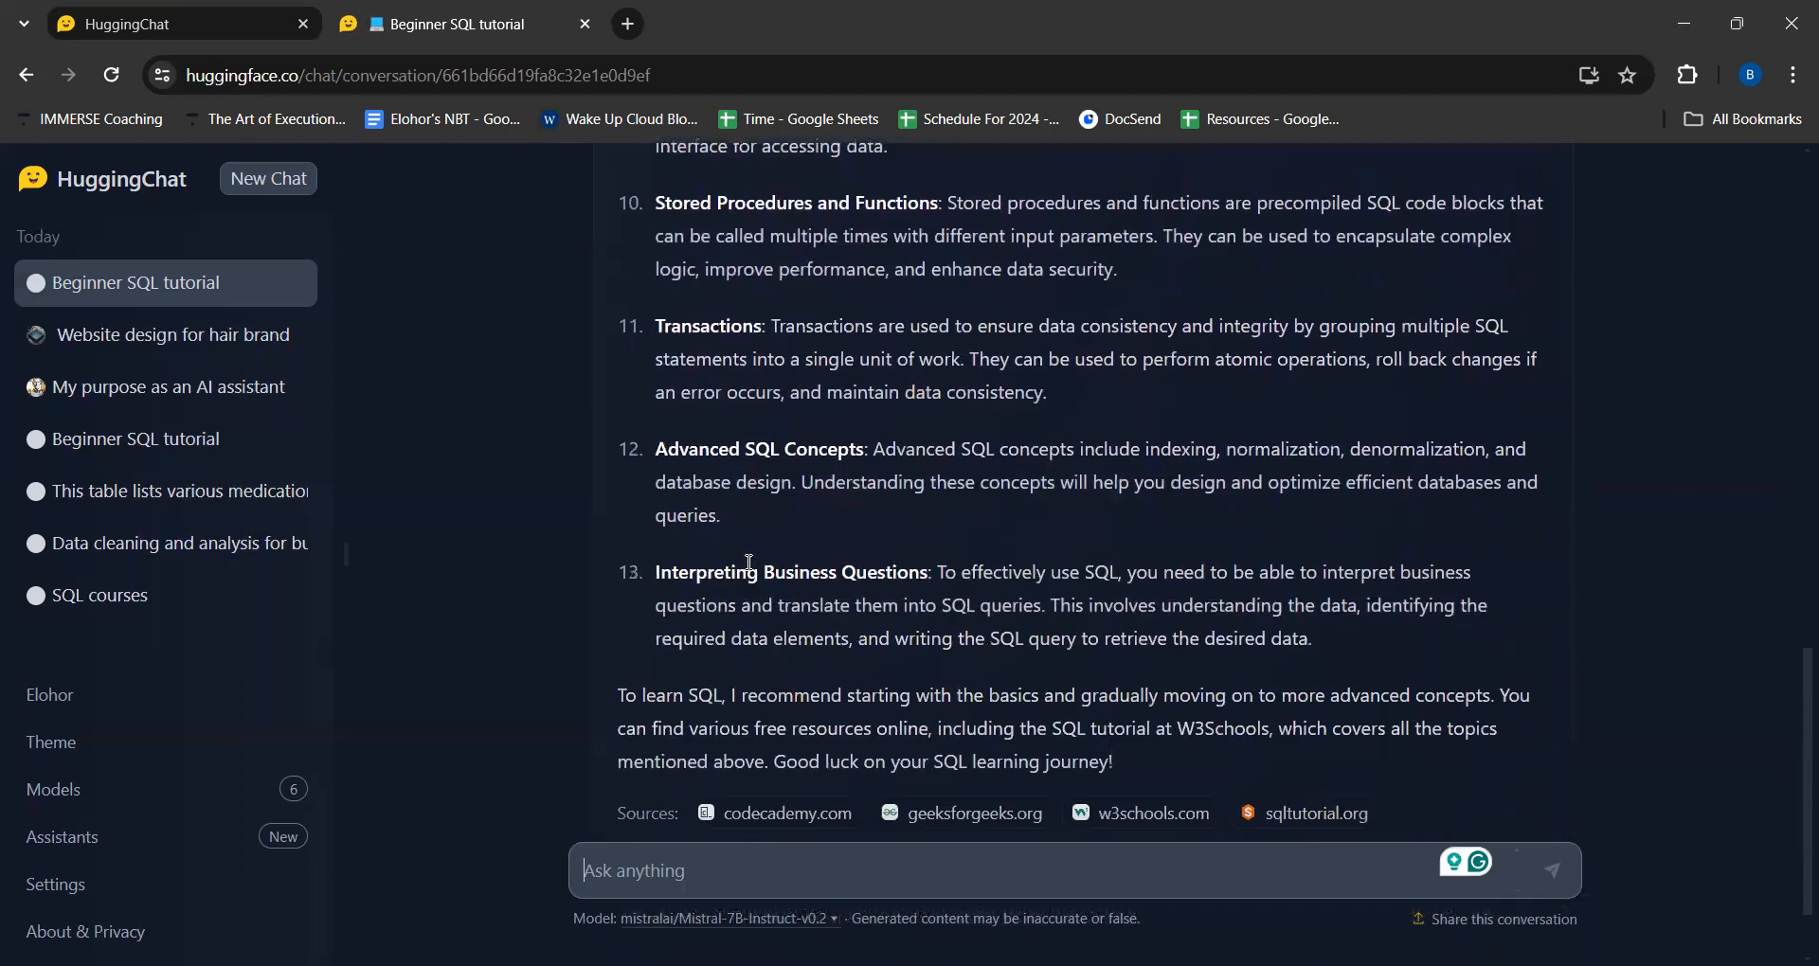
scroll(1005, 580, down, 2)
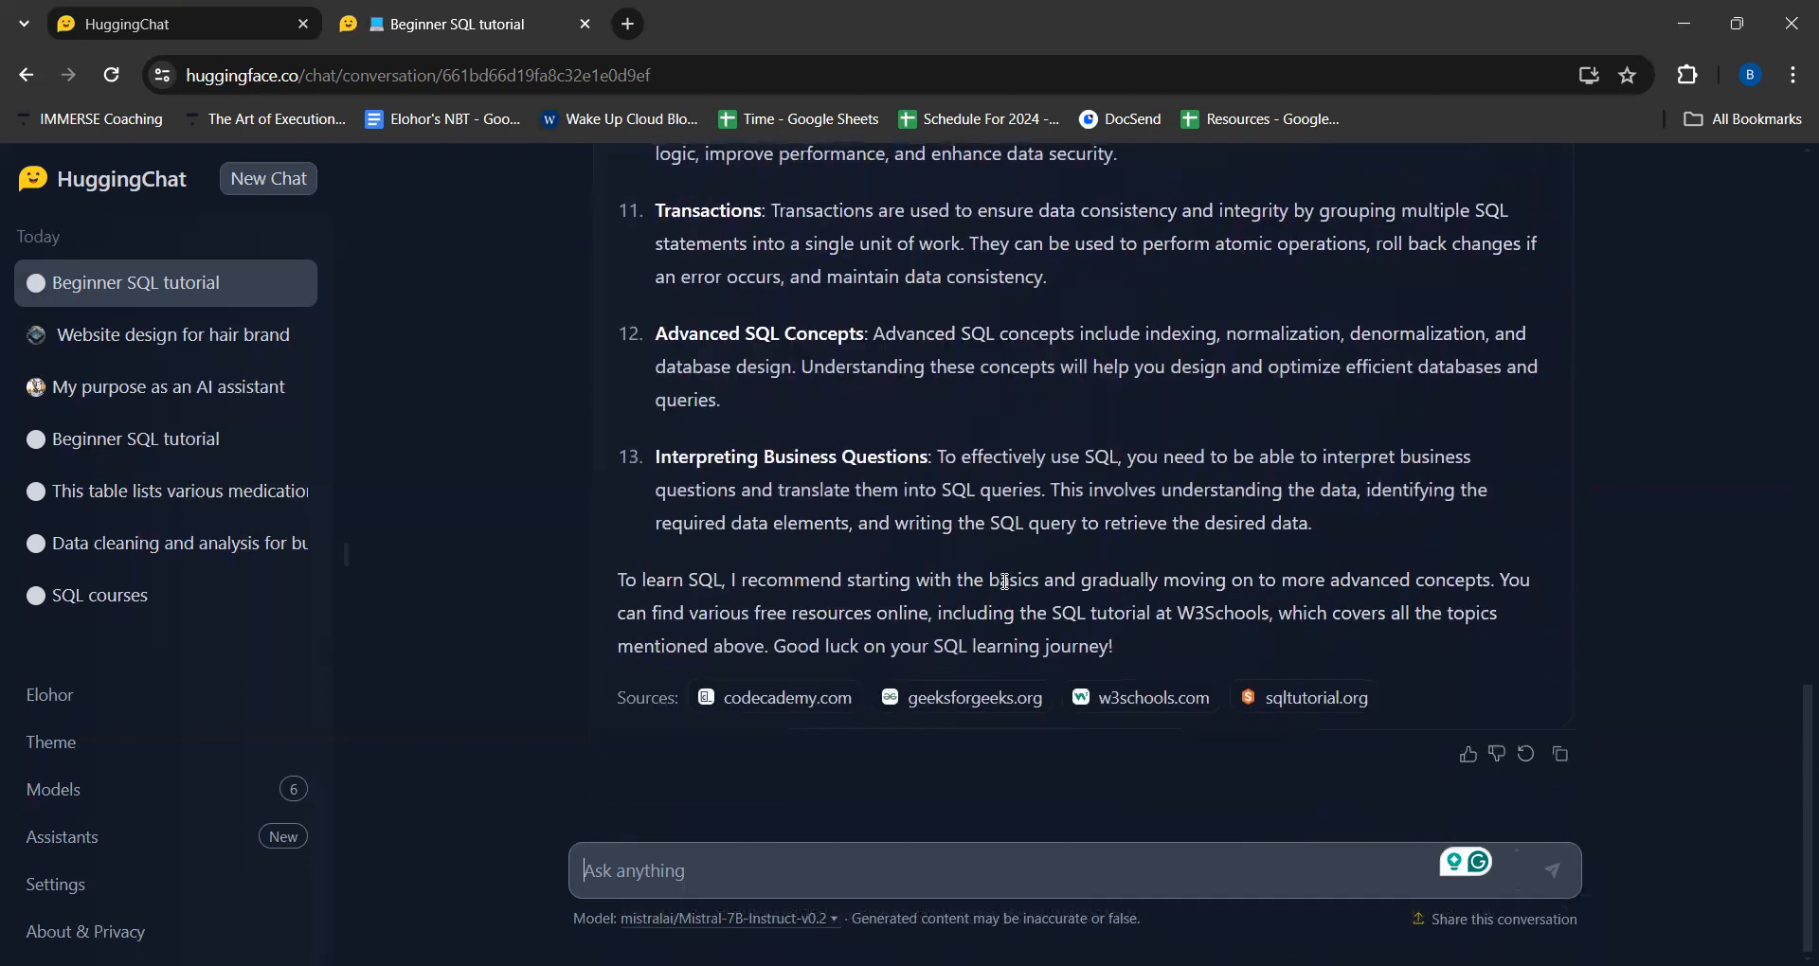
scroll(862, 448, up, 15)
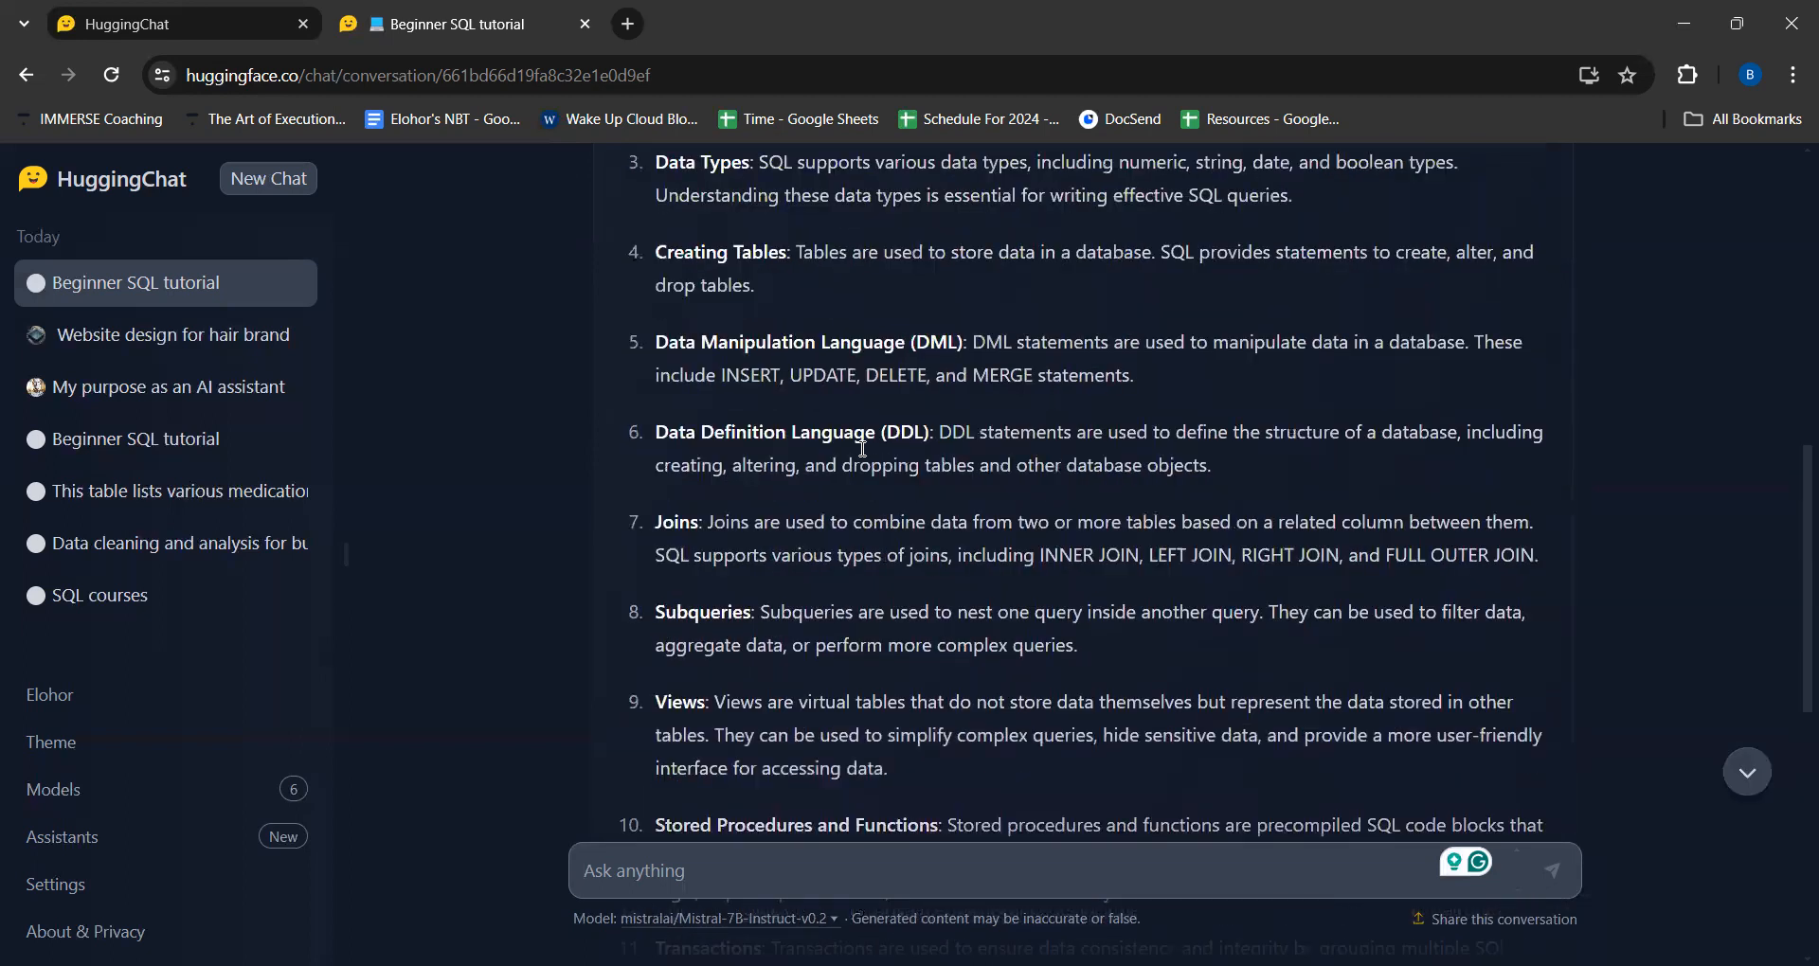
scroll(862, 448, up, 4)
scroll(860, 450, down, 7)
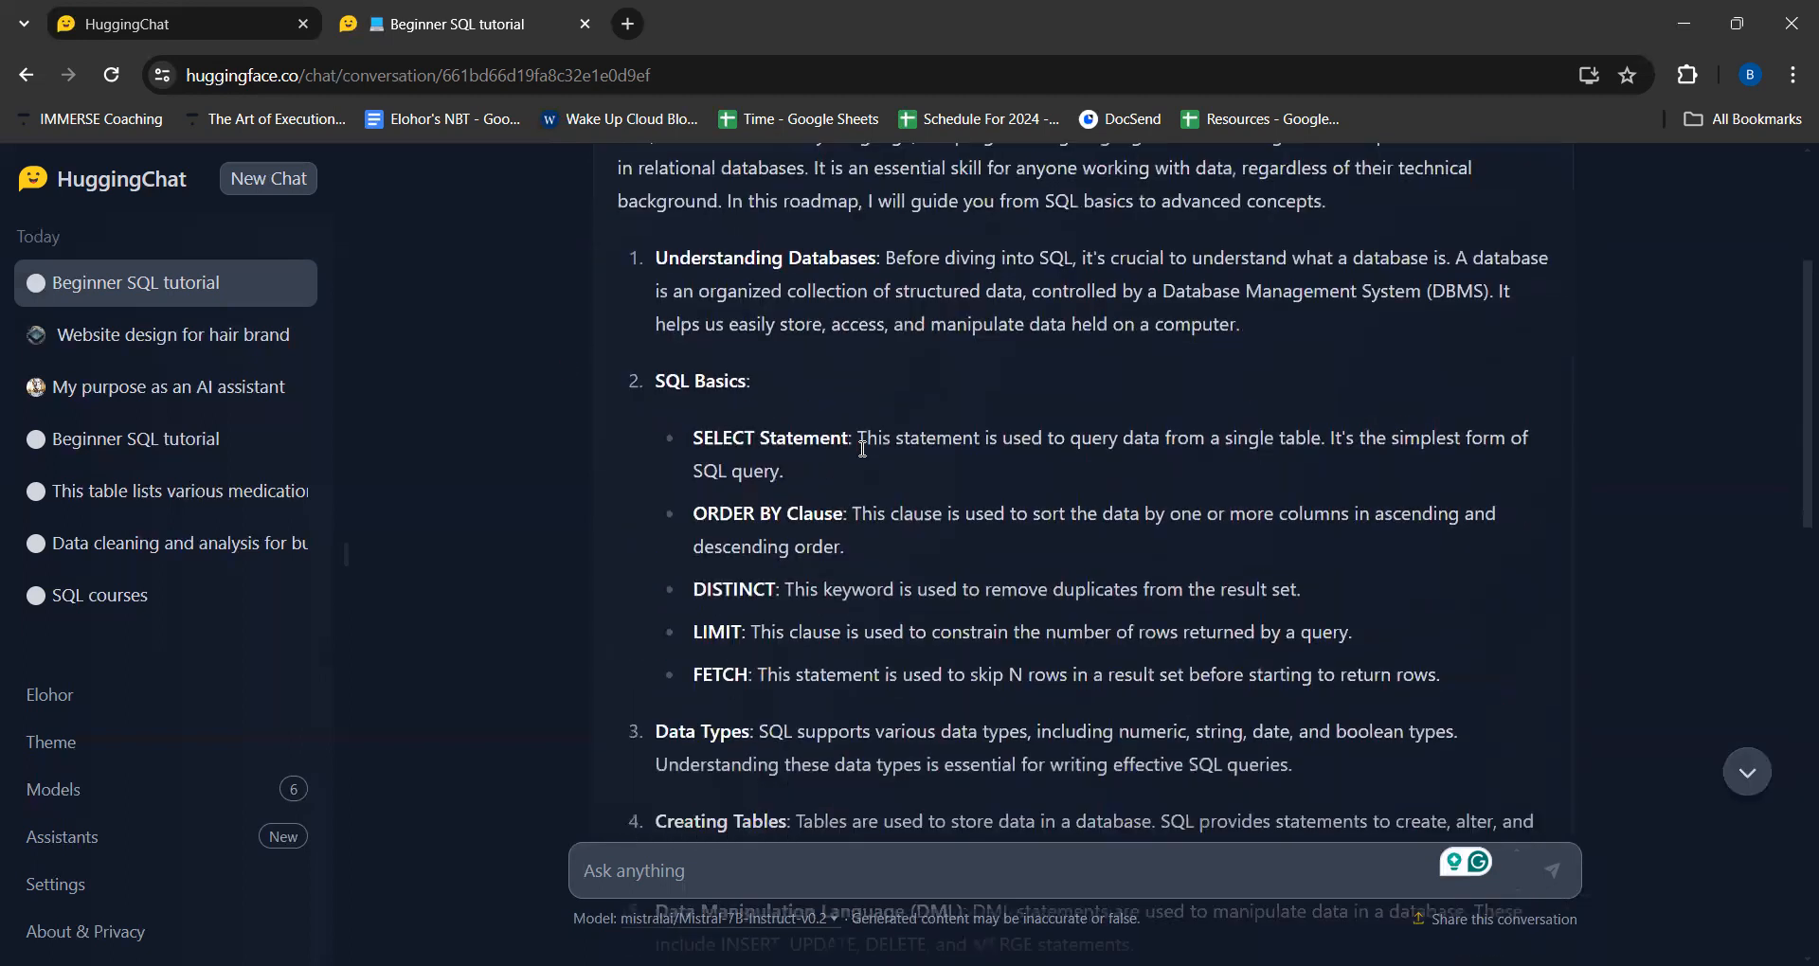
scroll(860, 457, down, 4)
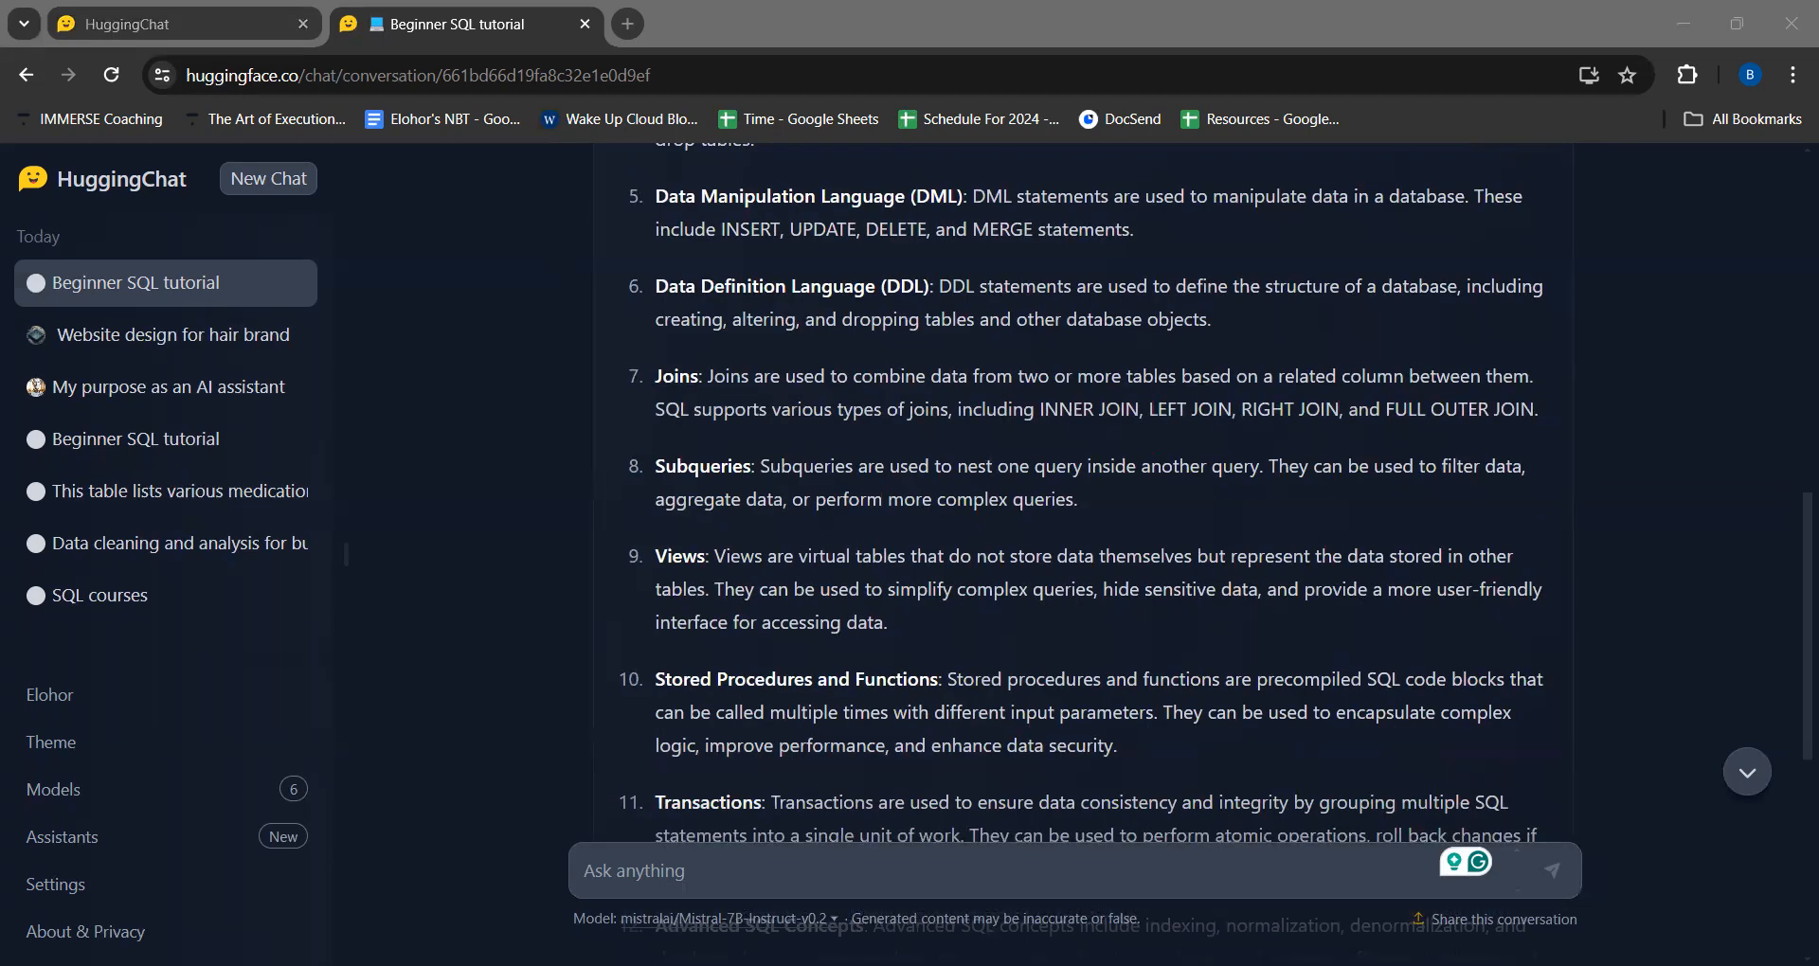
- Send the assistant the follow-up prompt "can you create a lesson on point one"
click(652, 864)
key(ctrl+v)
key(Return)
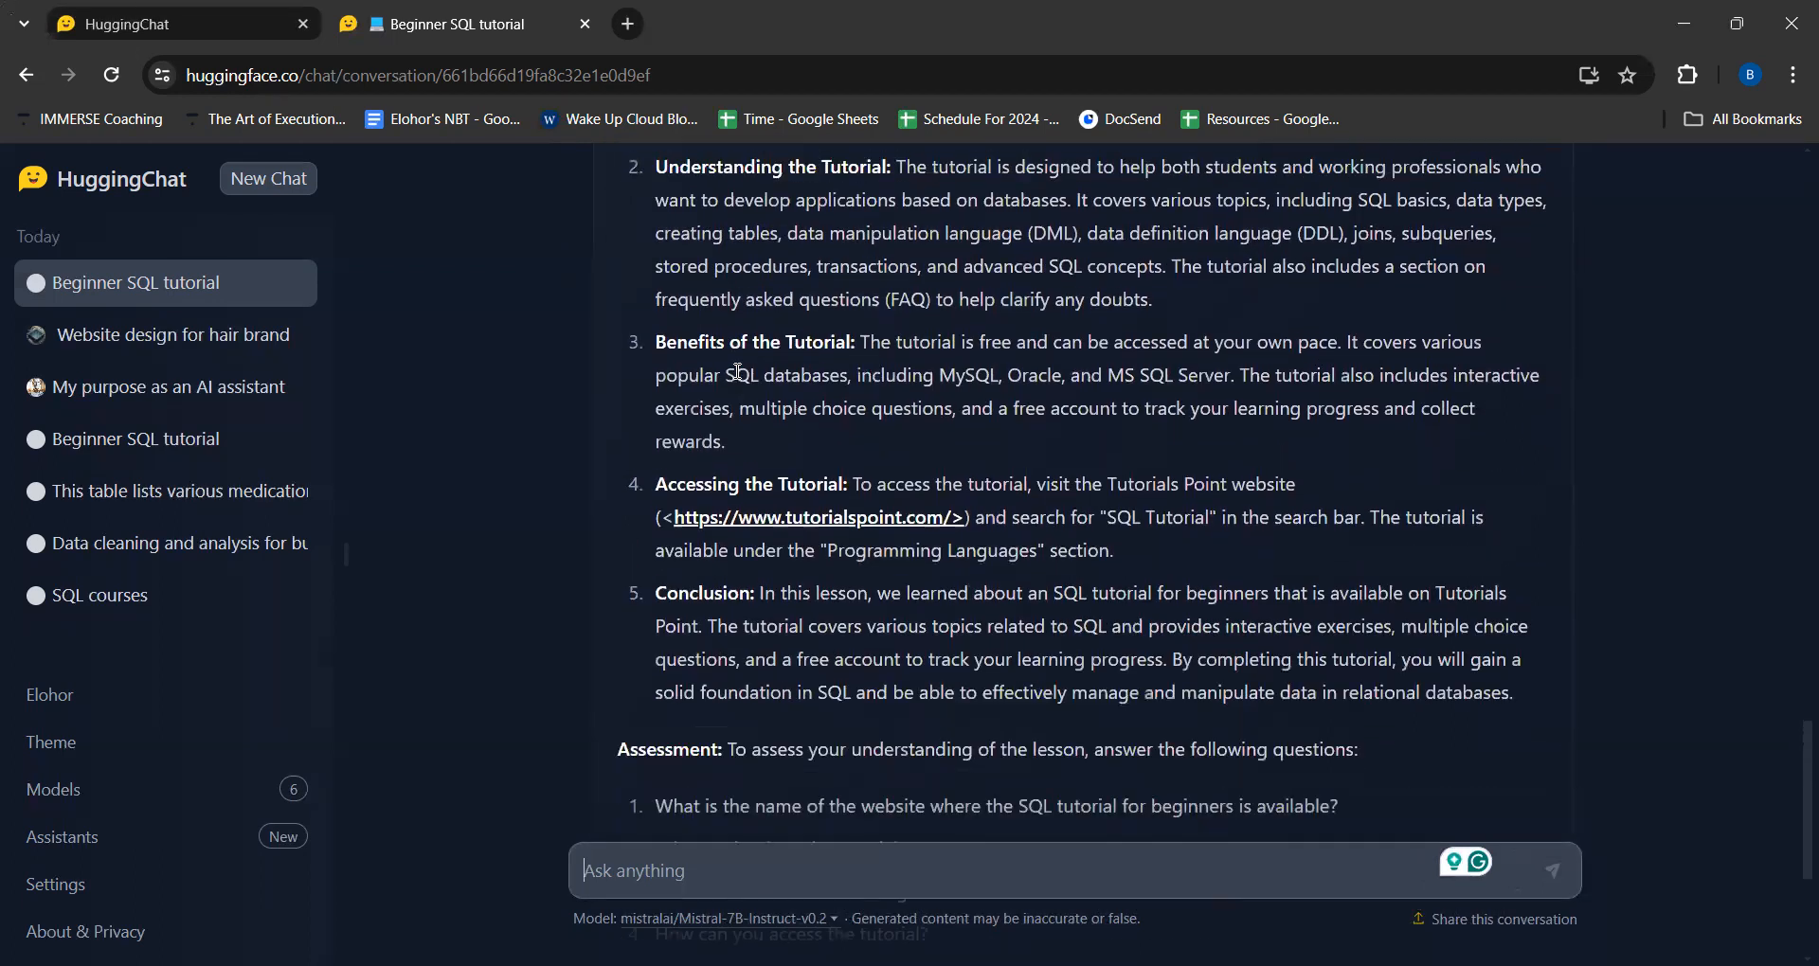
- Examine the generated point-one lesson, including its objective, prerequisites, procedure, conclusion and assessment questions
scroll(738, 371, up, 2)
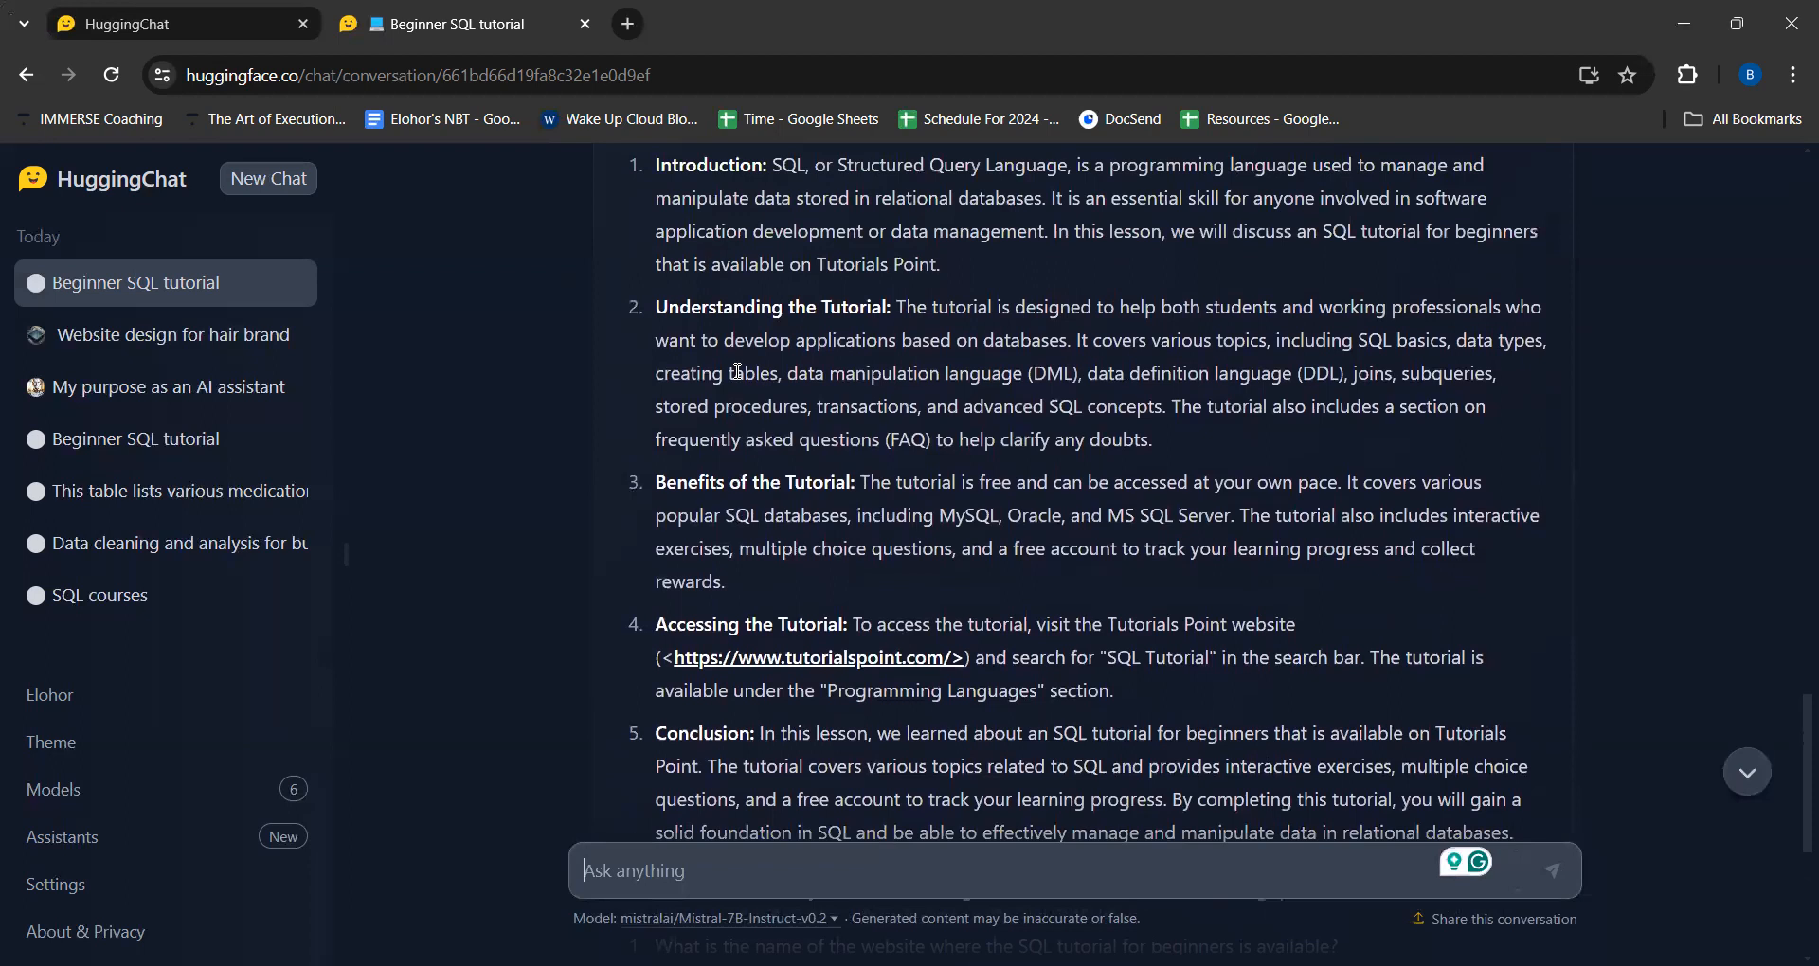
scroll(738, 371, up, 4)
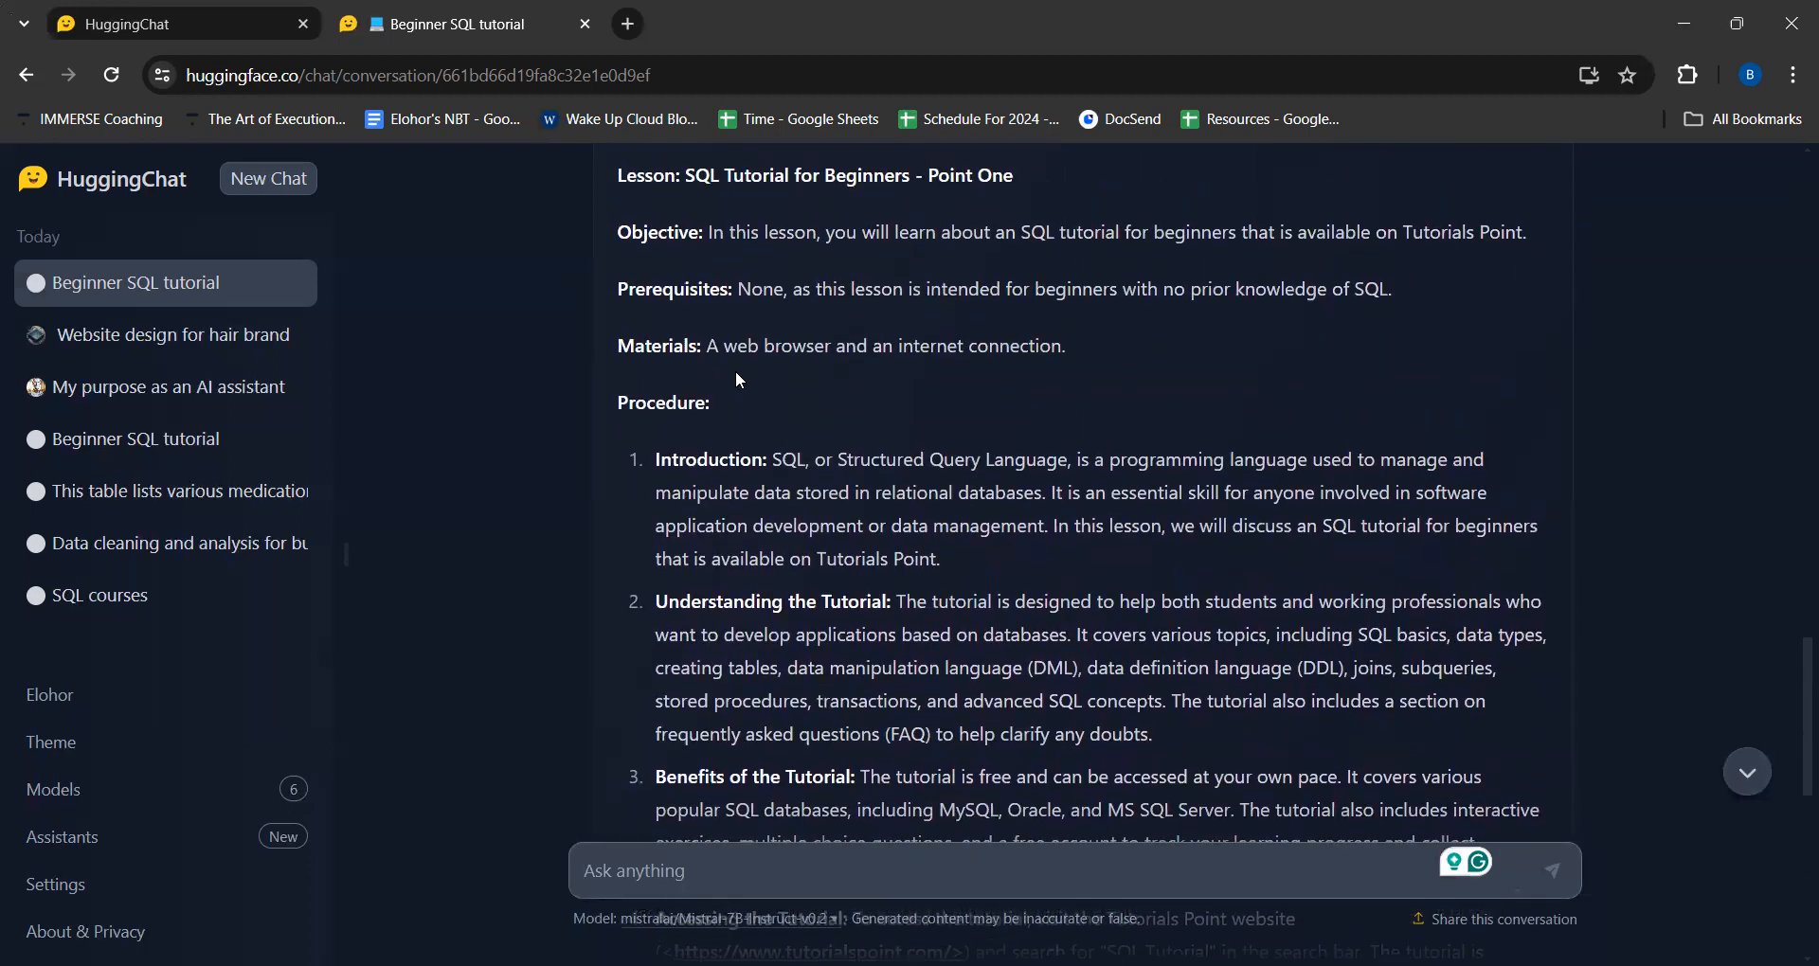
scroll(737, 371, up, 2)
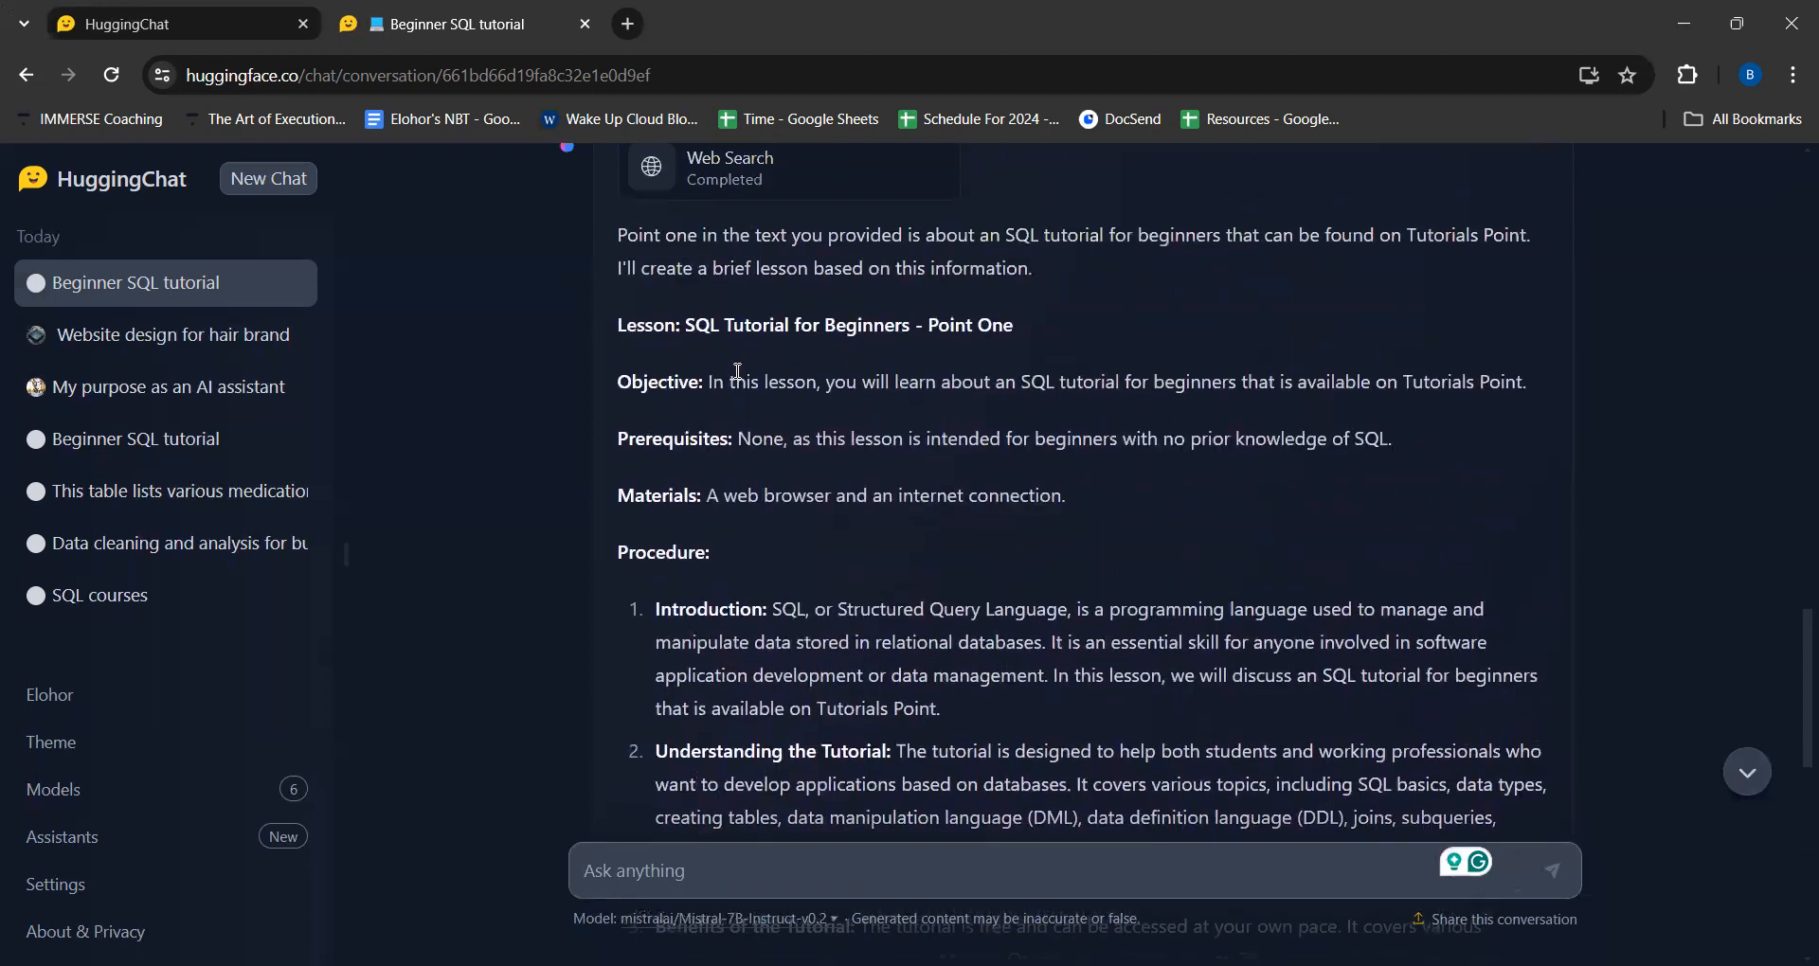
scroll(737, 371, up, 2)
scroll(737, 371, down, 1)
scroll(737, 371, up, 1)
scroll(737, 371, down, 3)
scroll(737, 371, down, 7)
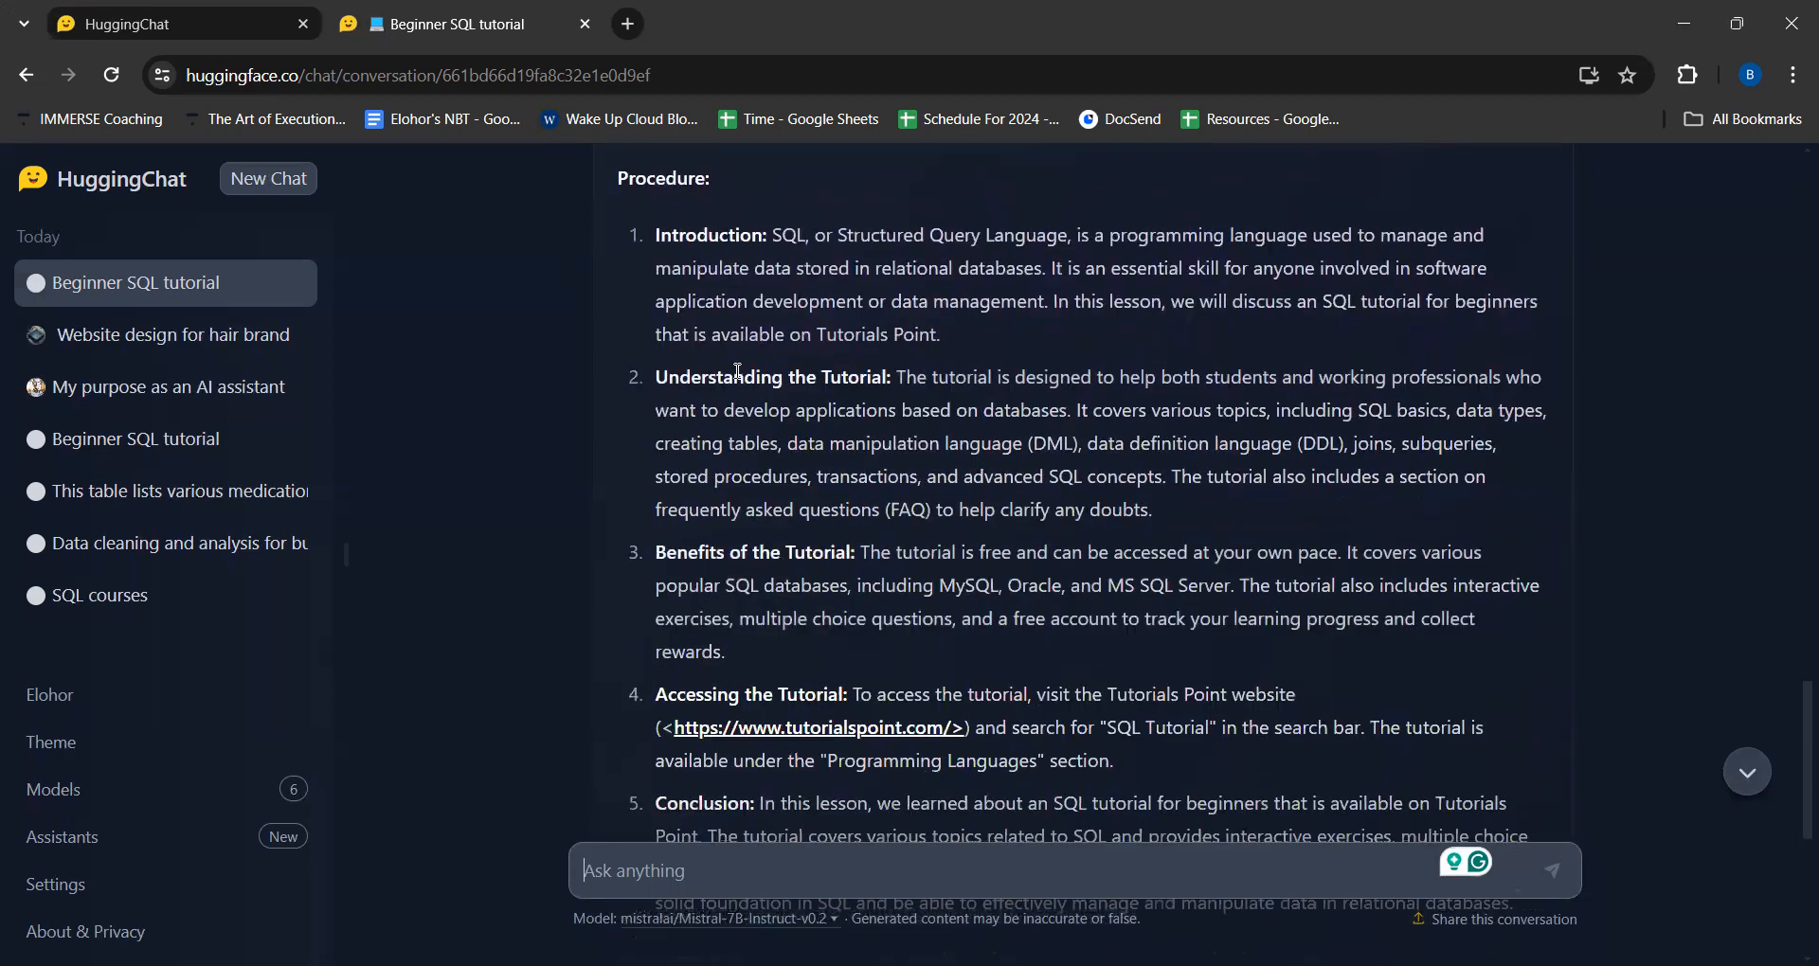
scroll(737, 372, down, 3)
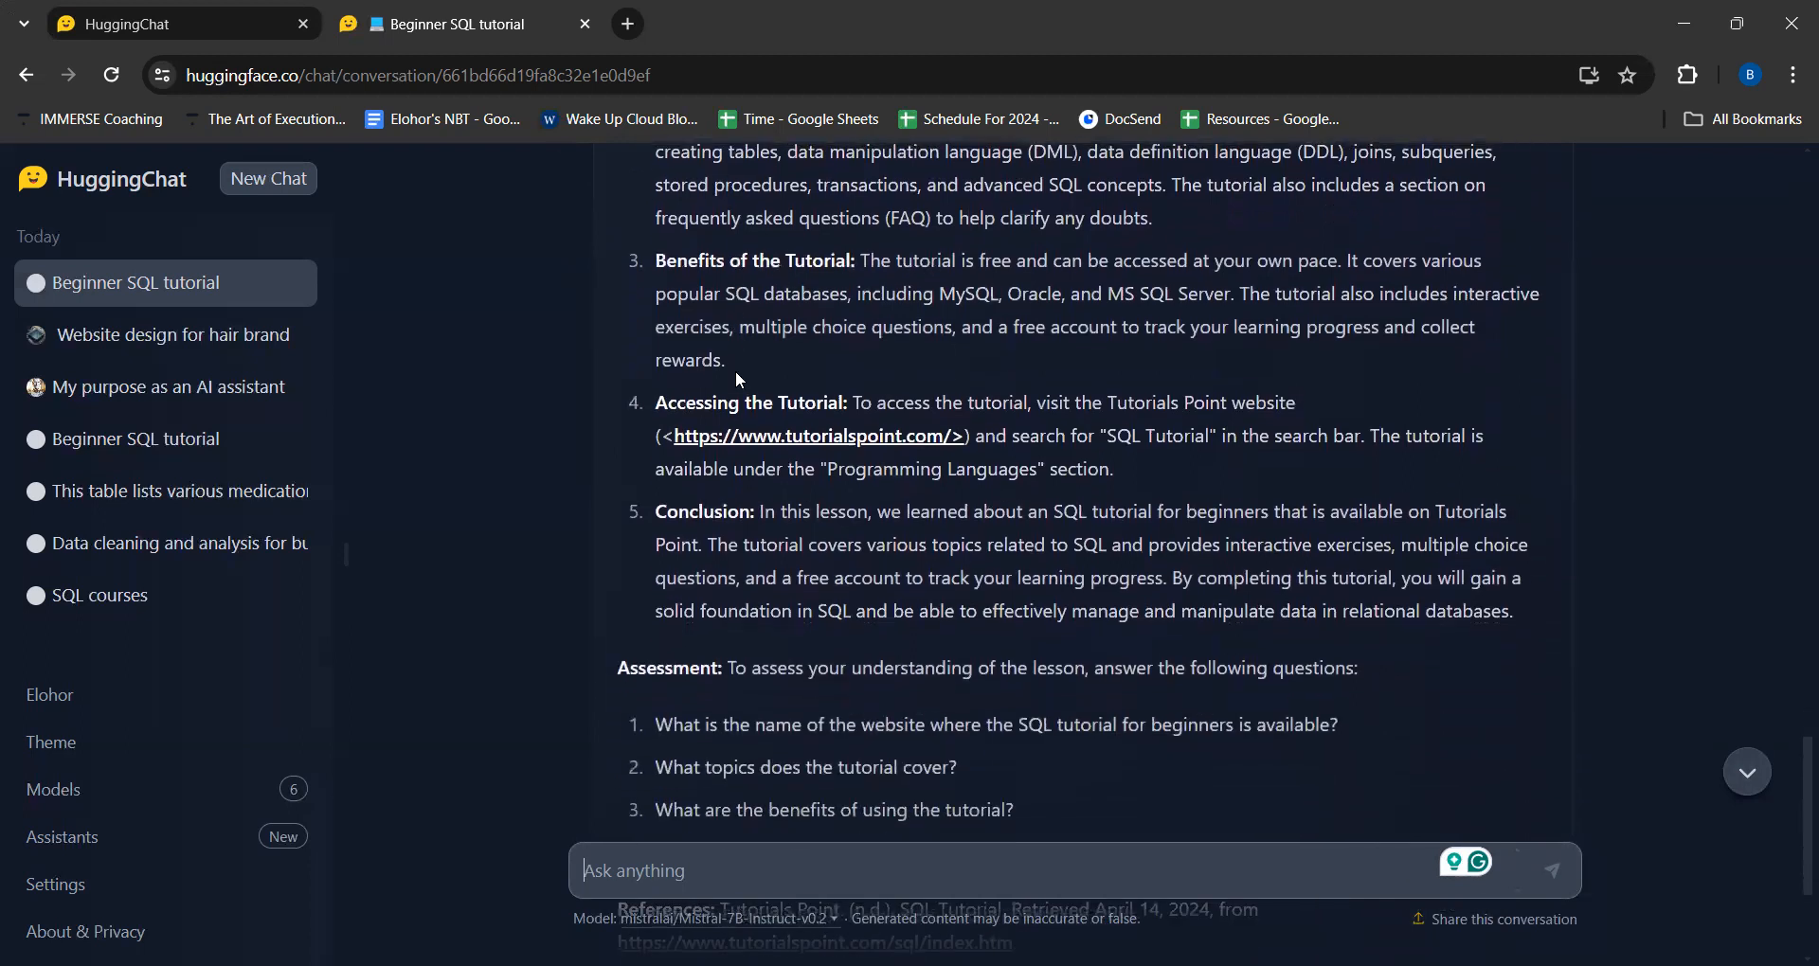
scroll(737, 372, down, 1)
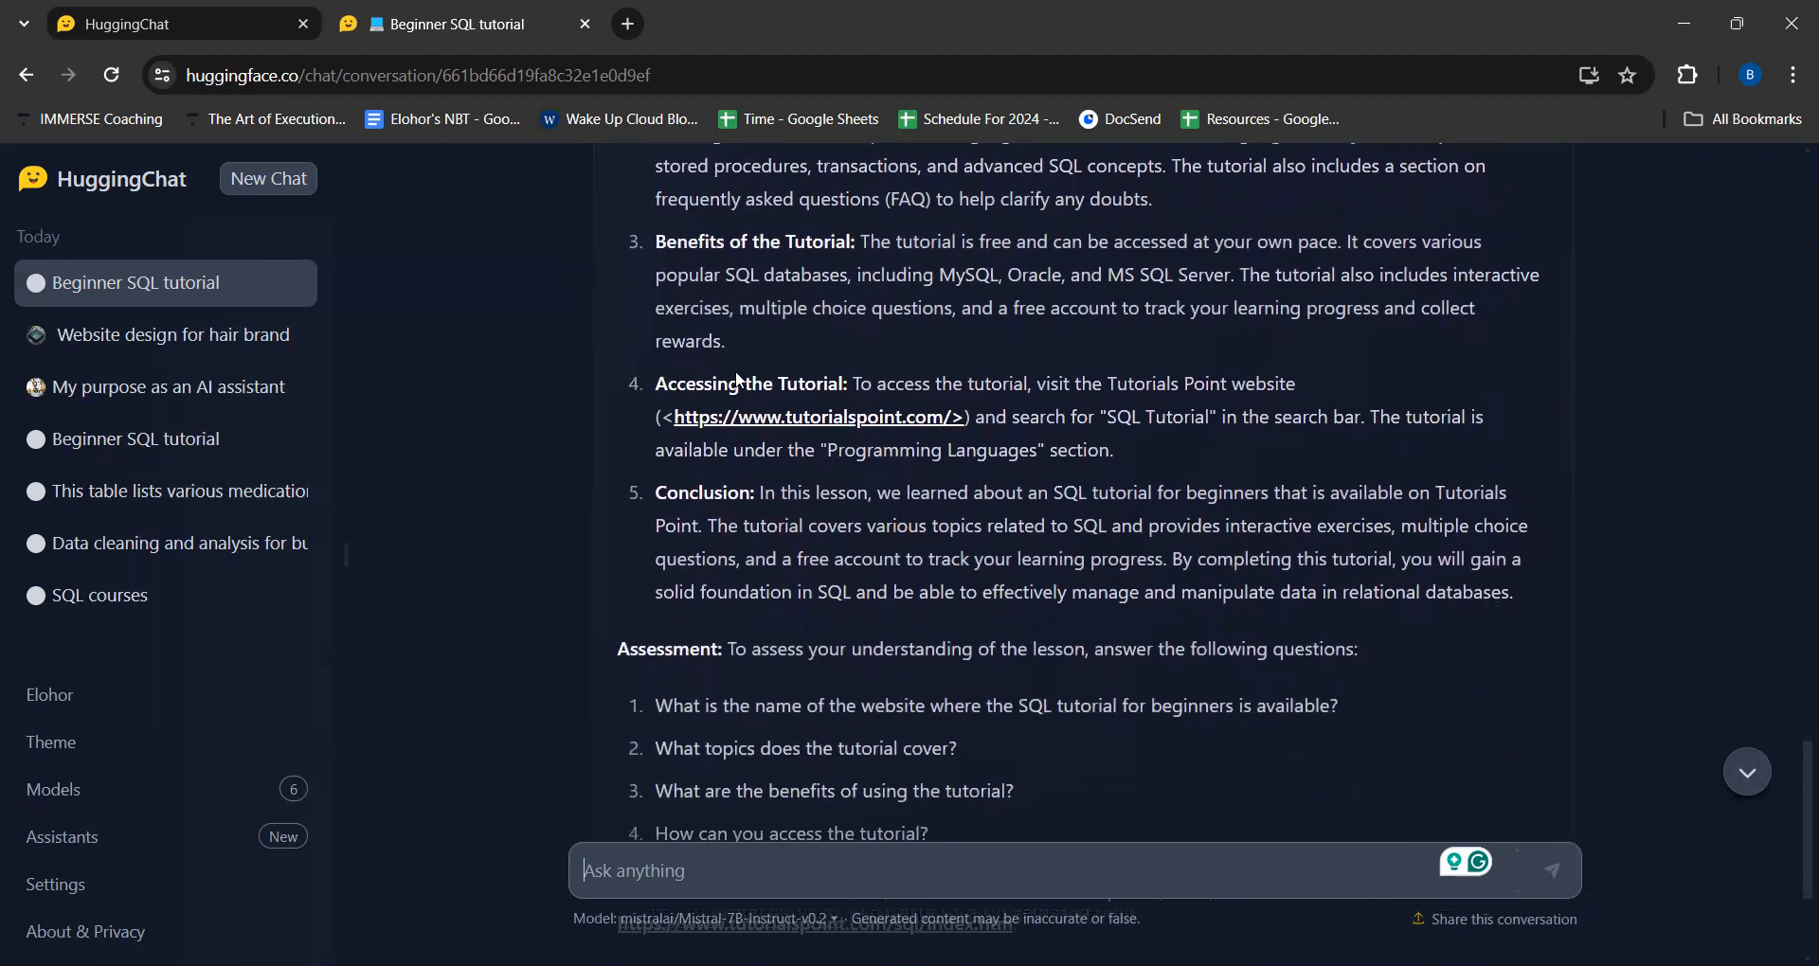
scroll(737, 372, down, 2)
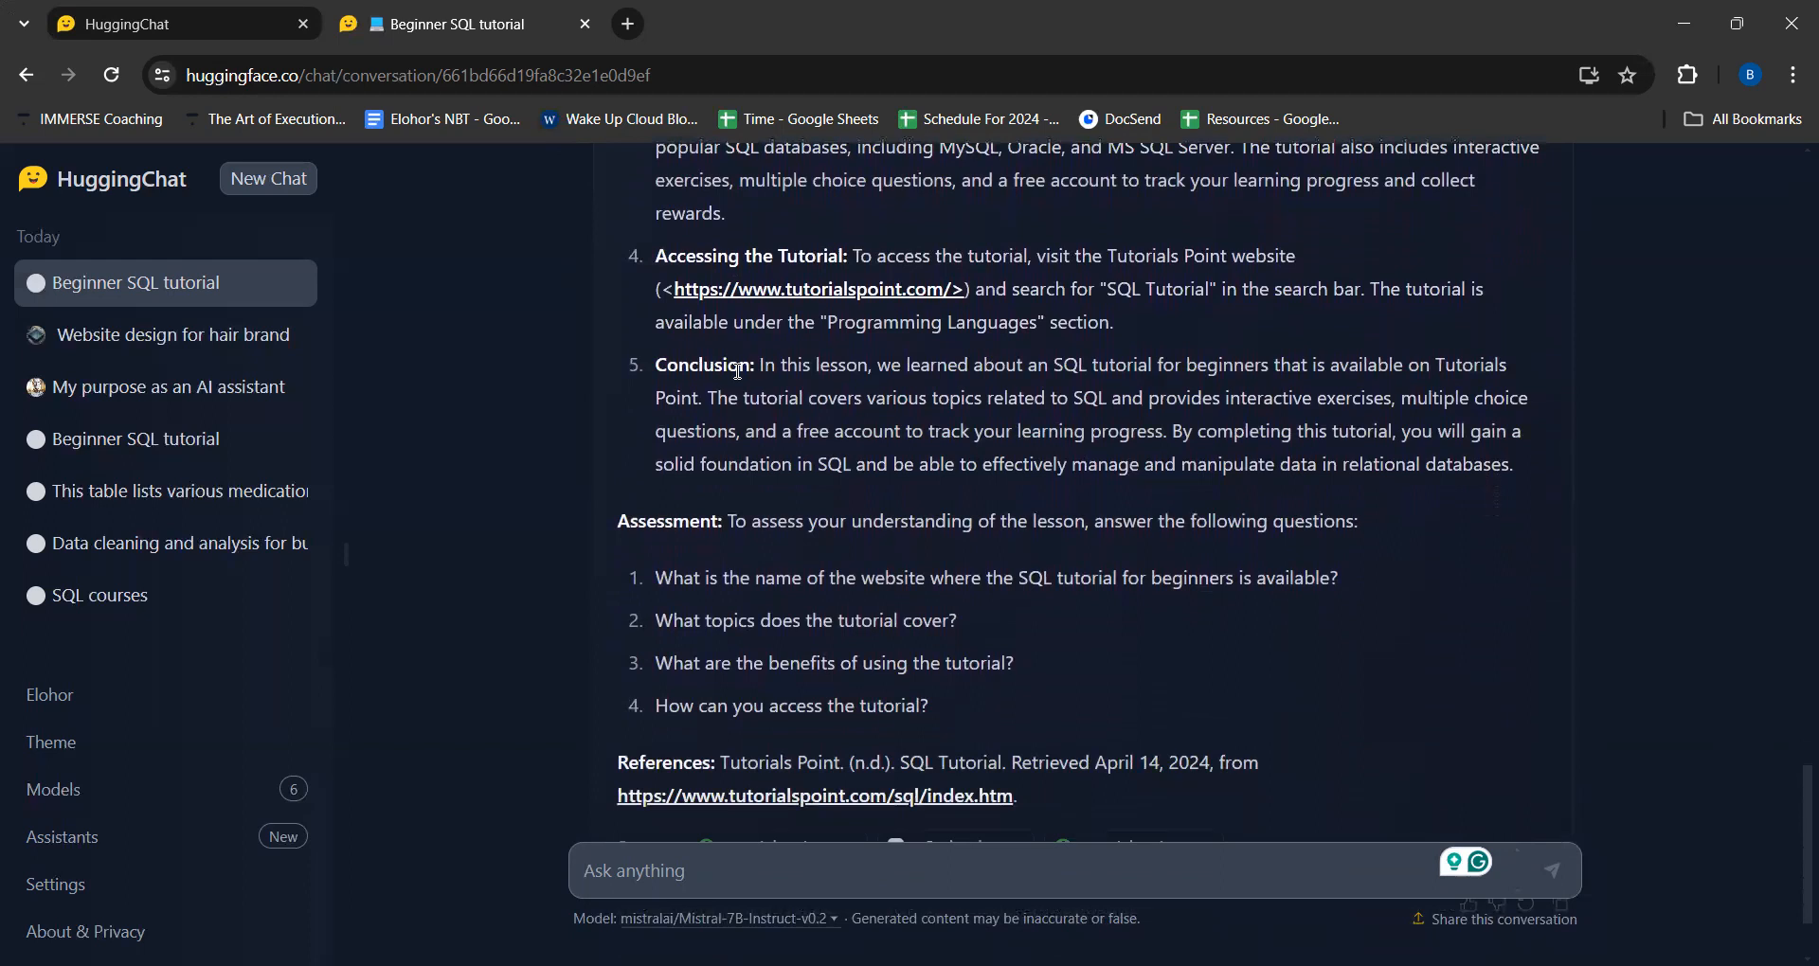
- Compare the lesson's content, assessment questions and cited references with point one of the original roadmap
scroll(737, 371, up, 9)
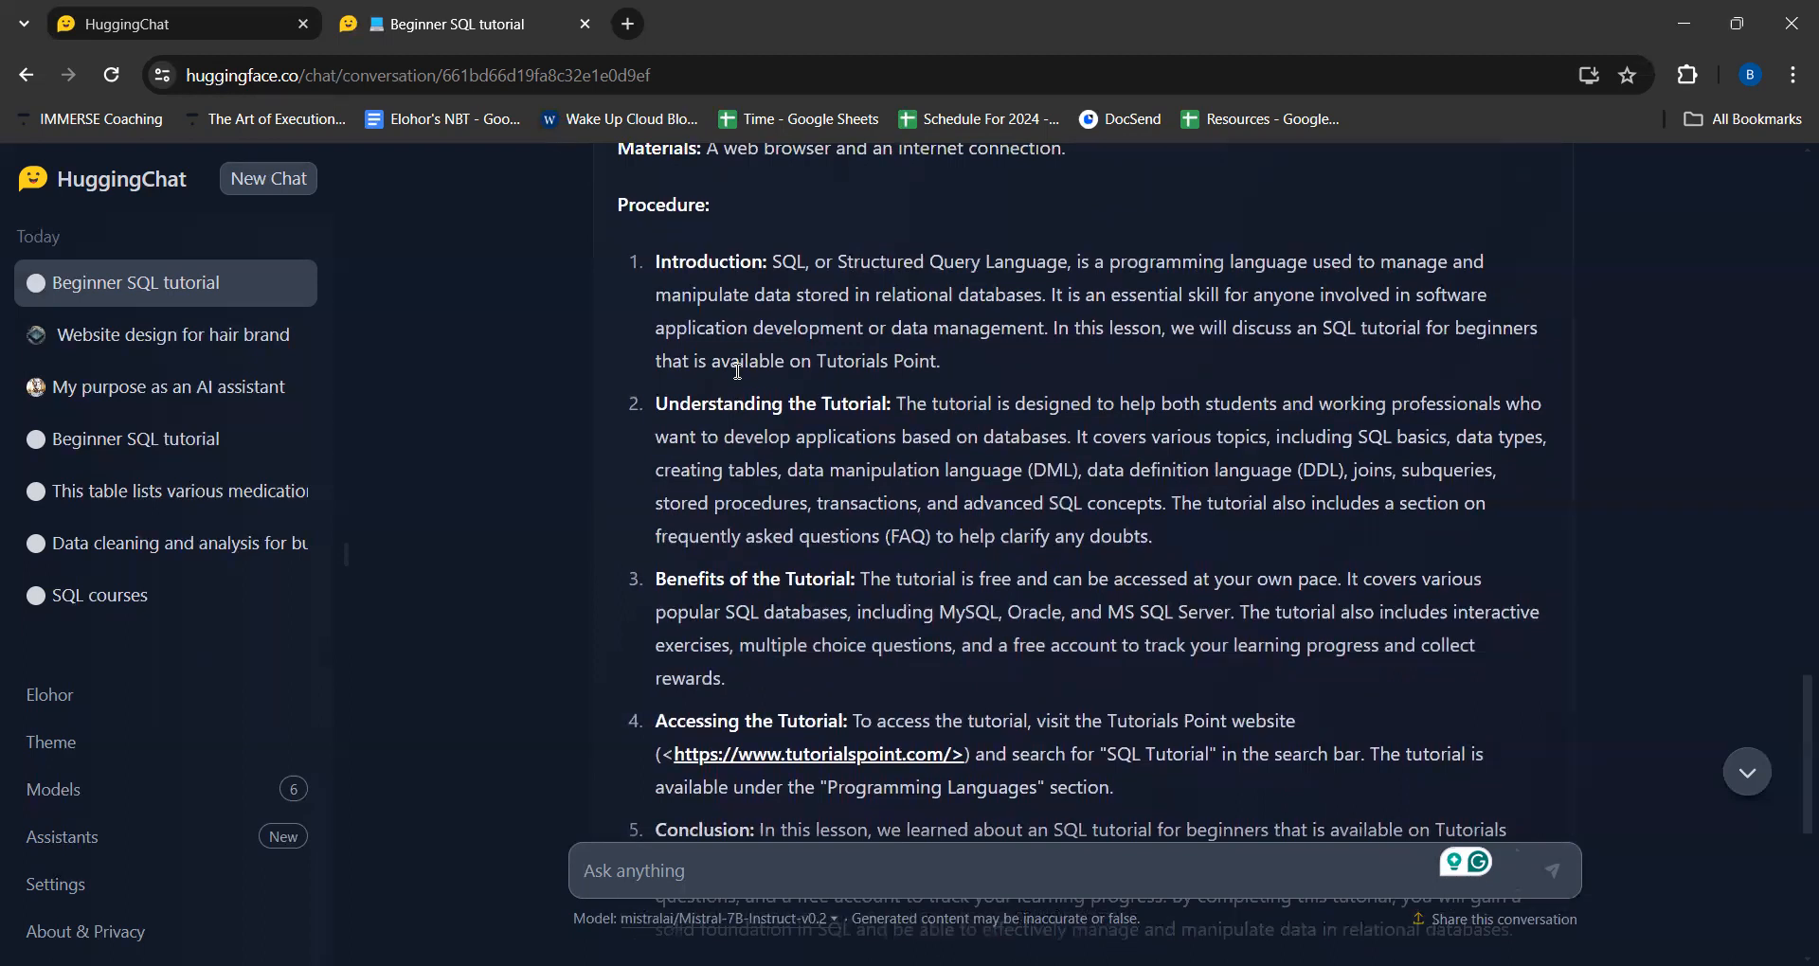
scroll(737, 371, up, 12)
scroll(738, 372, up, 20)
scroll(737, 373, up, 15)
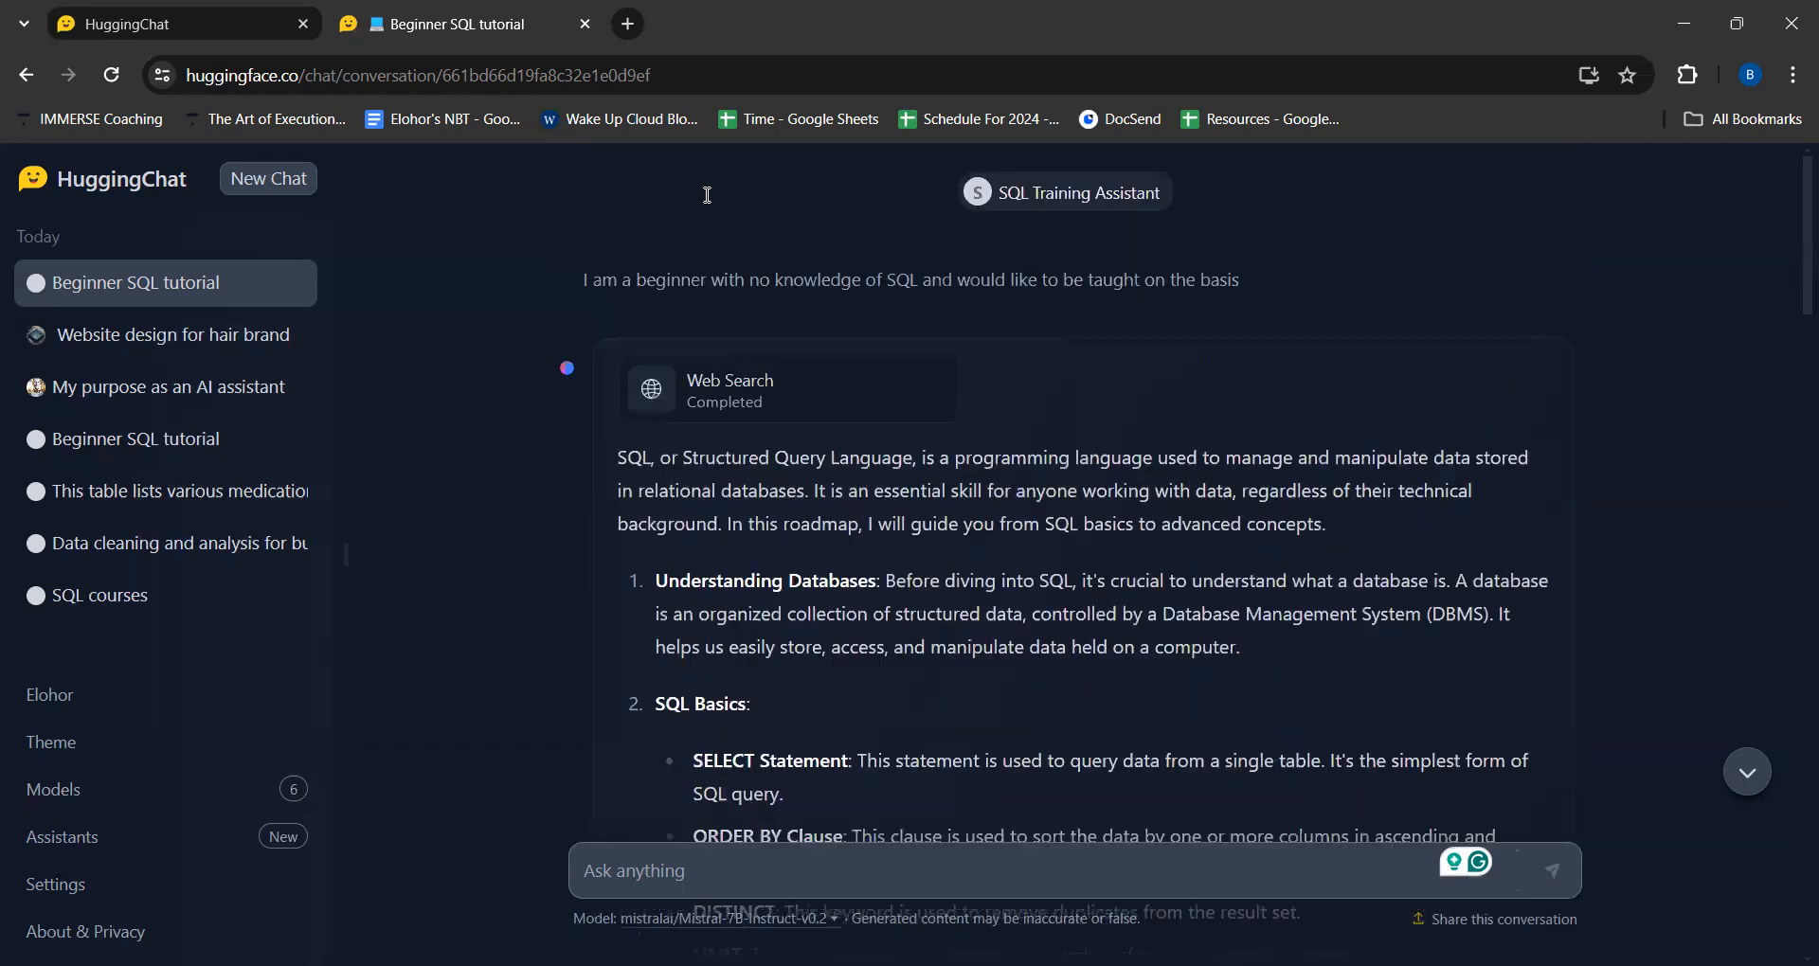
scroll(826, 550, down, 20)
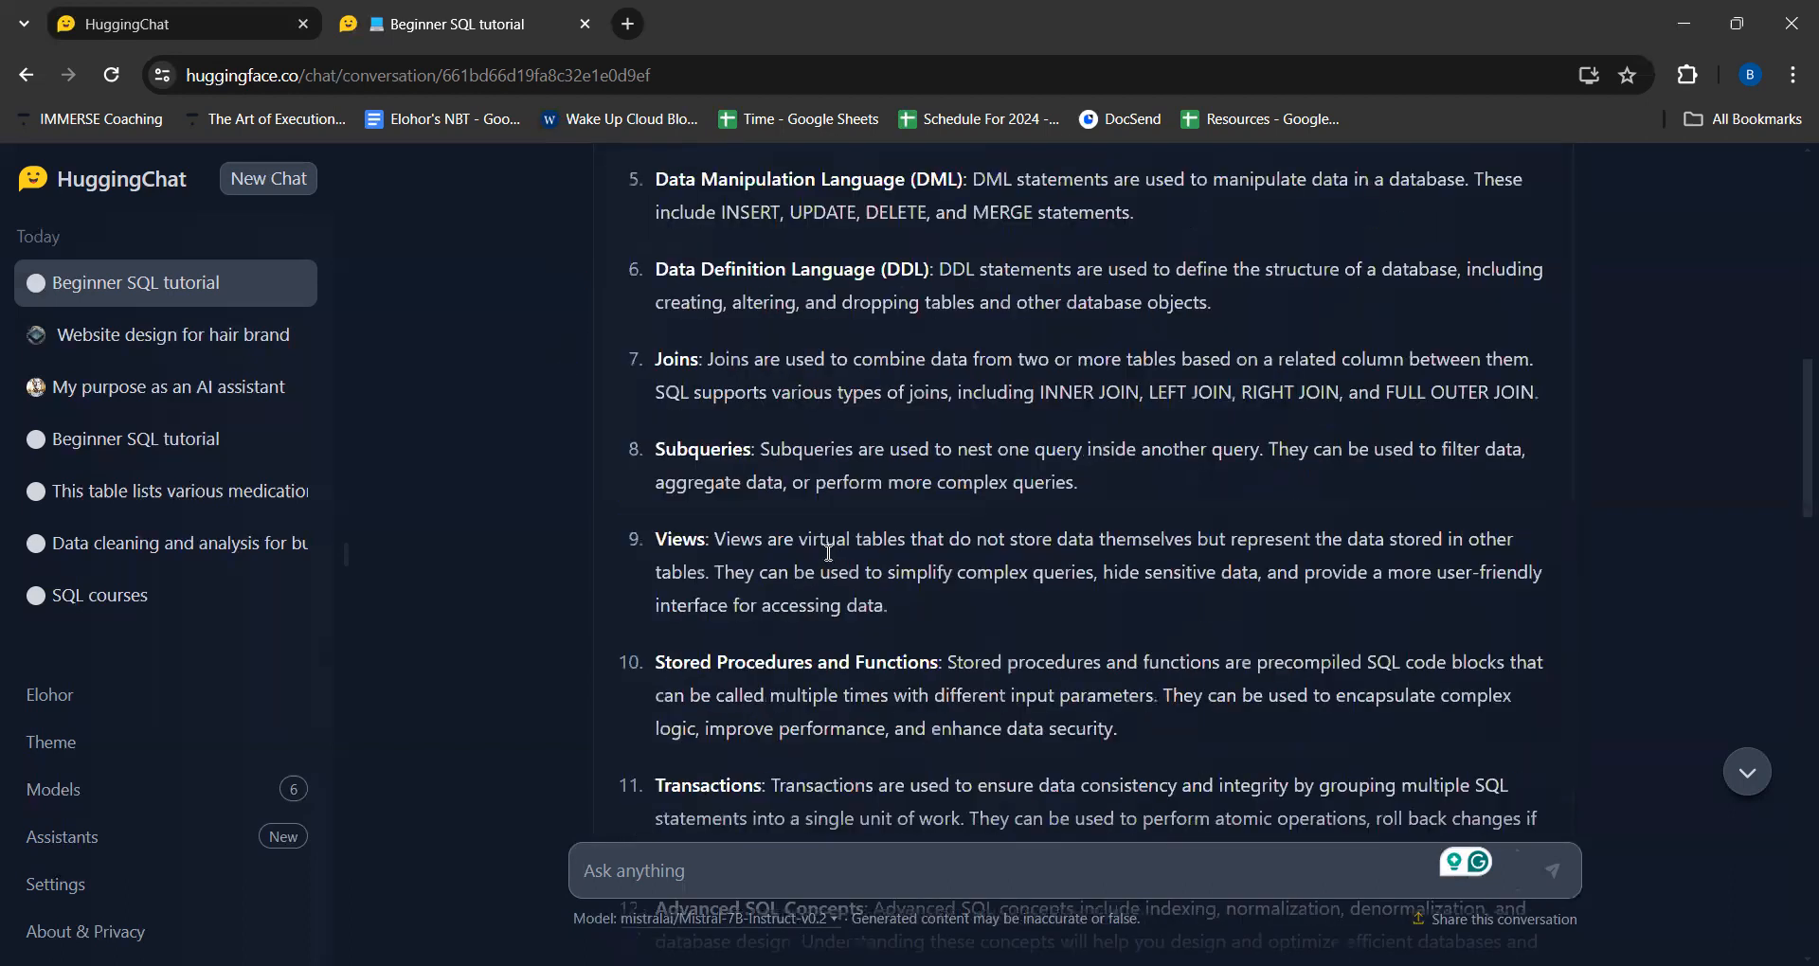
scroll(828, 552, down, 20)
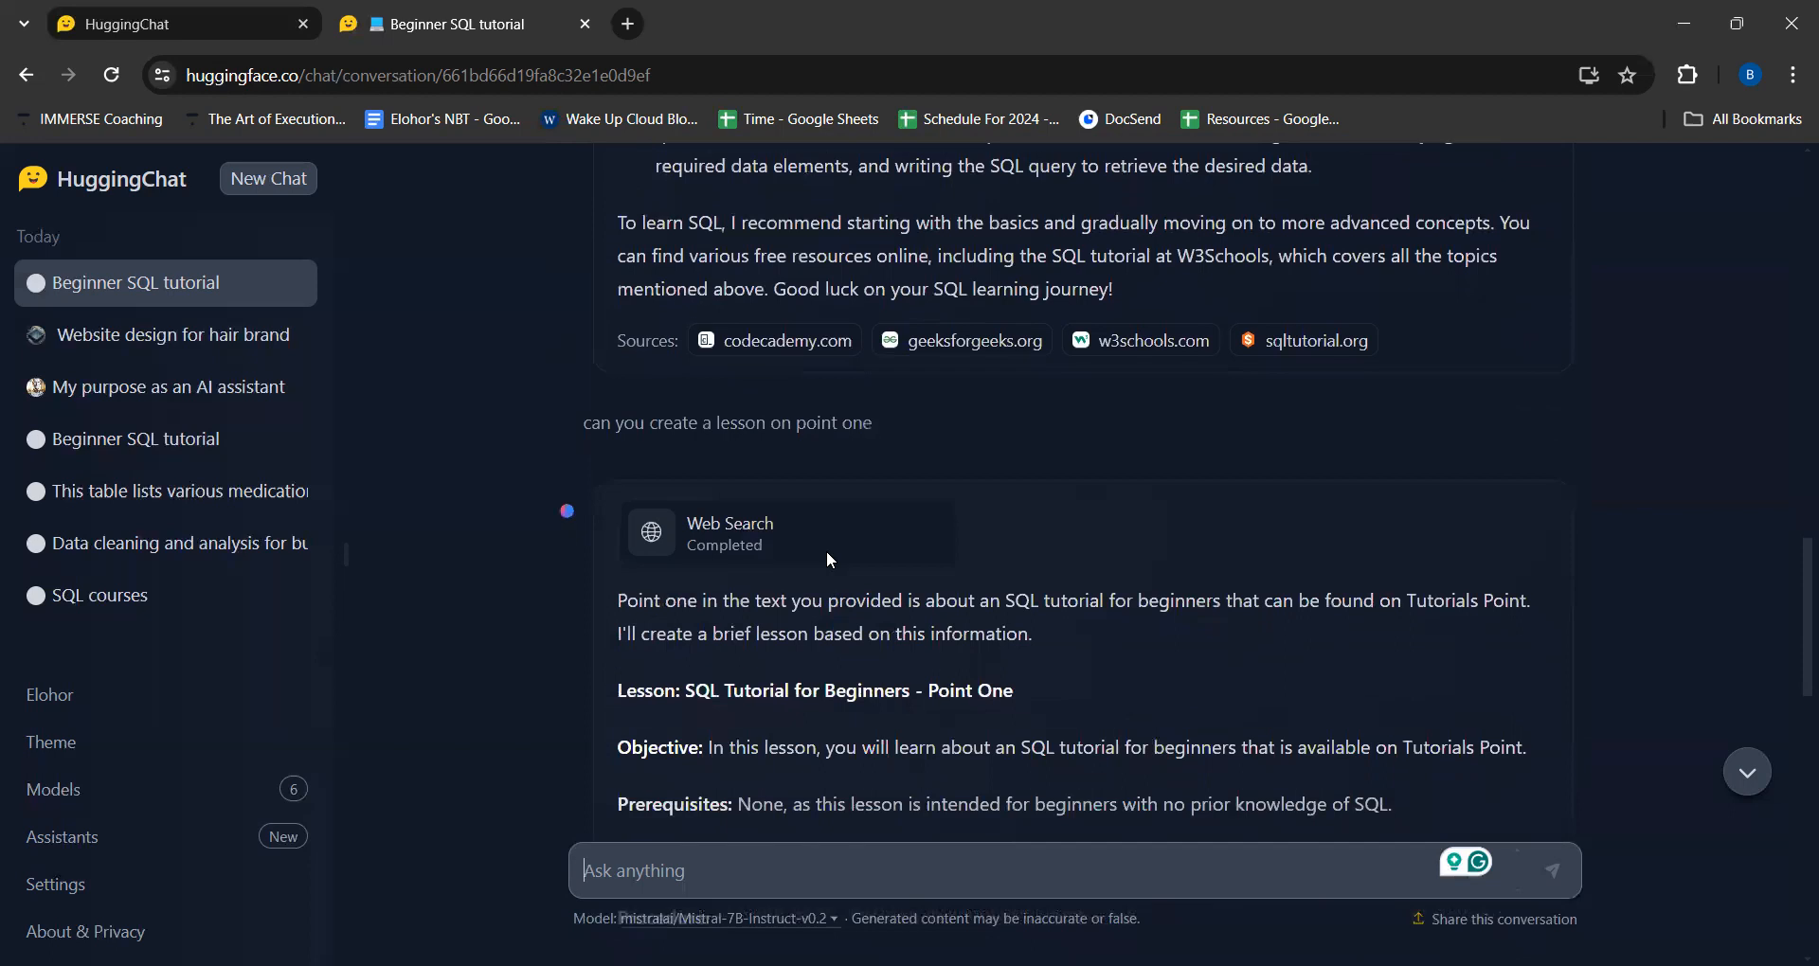
scroll(826, 552, down, 5)
scroll(828, 552, down, 9)
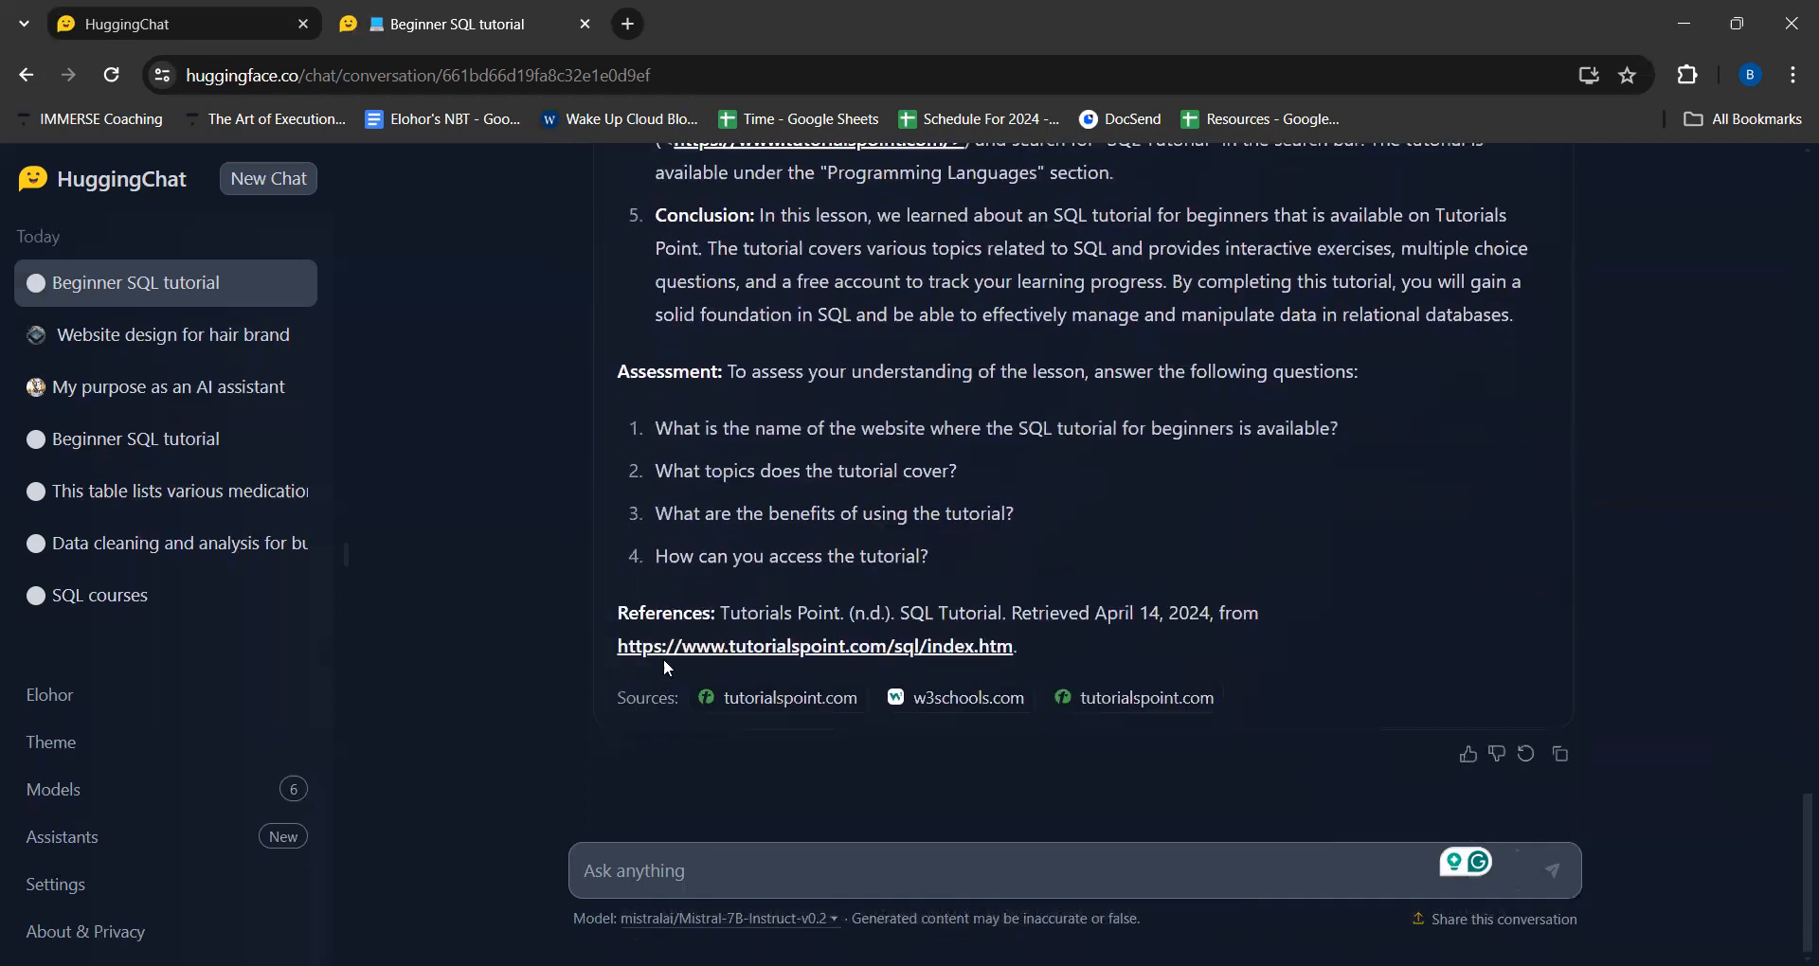
scroll(763, 388, up, 1)
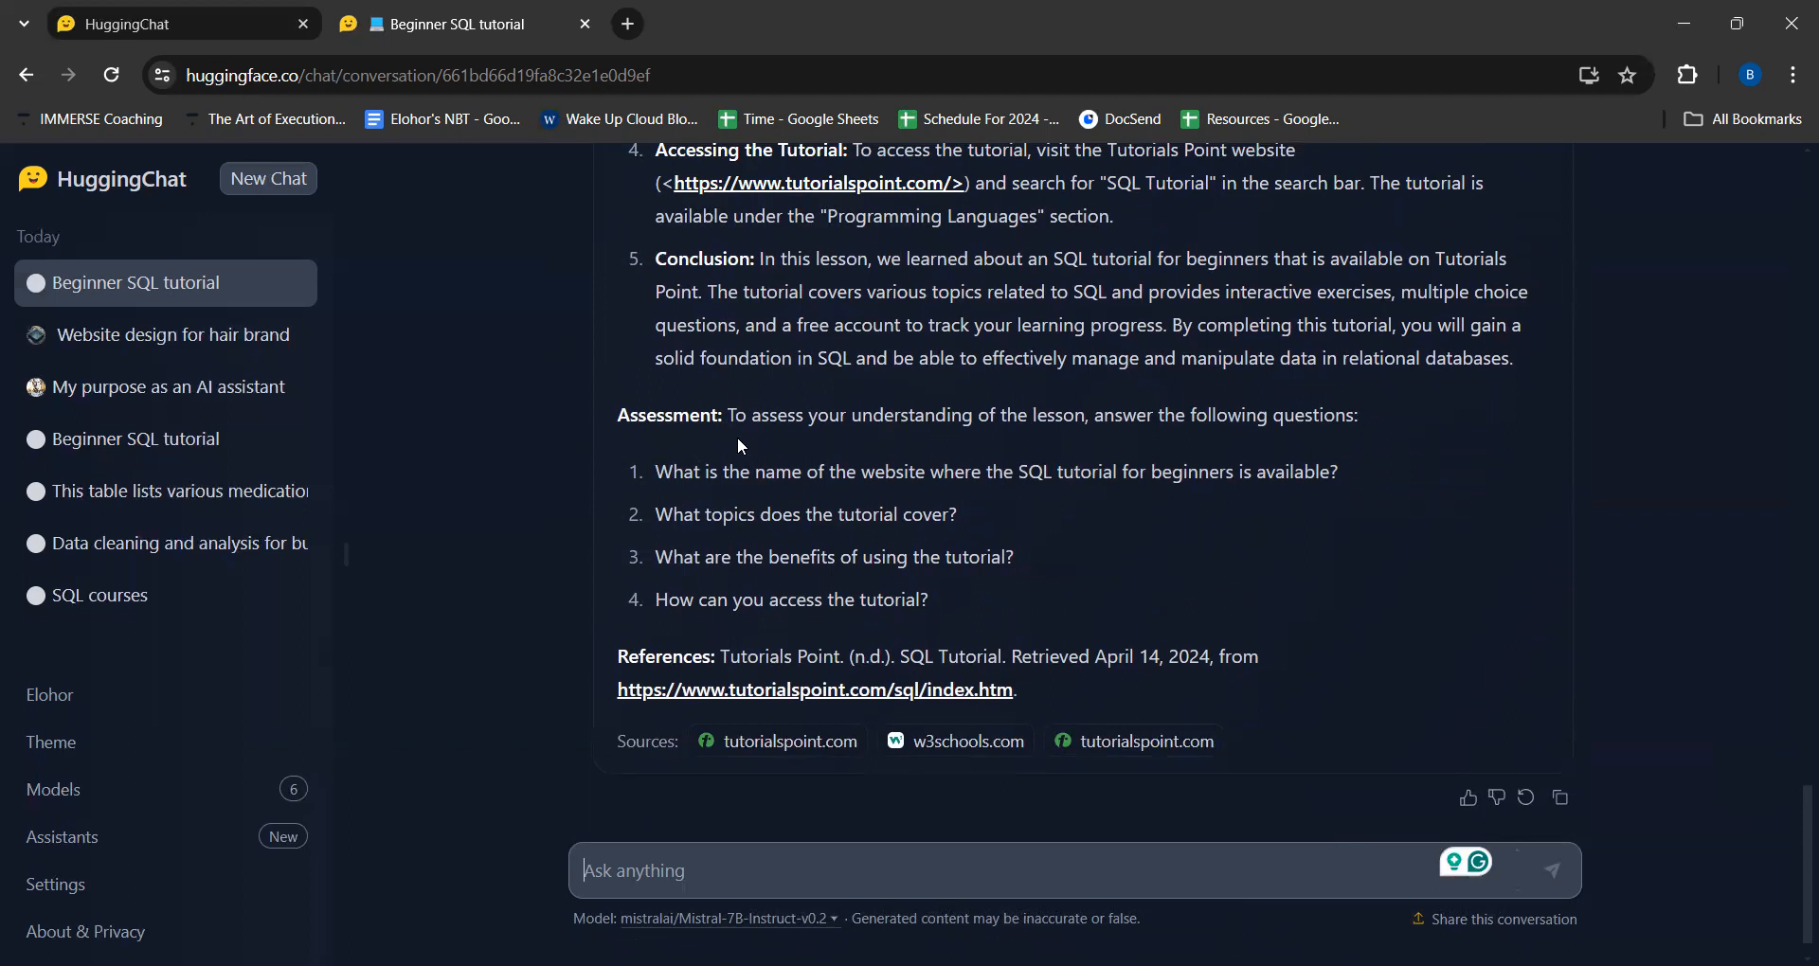
scroll(737, 436, up, 2)
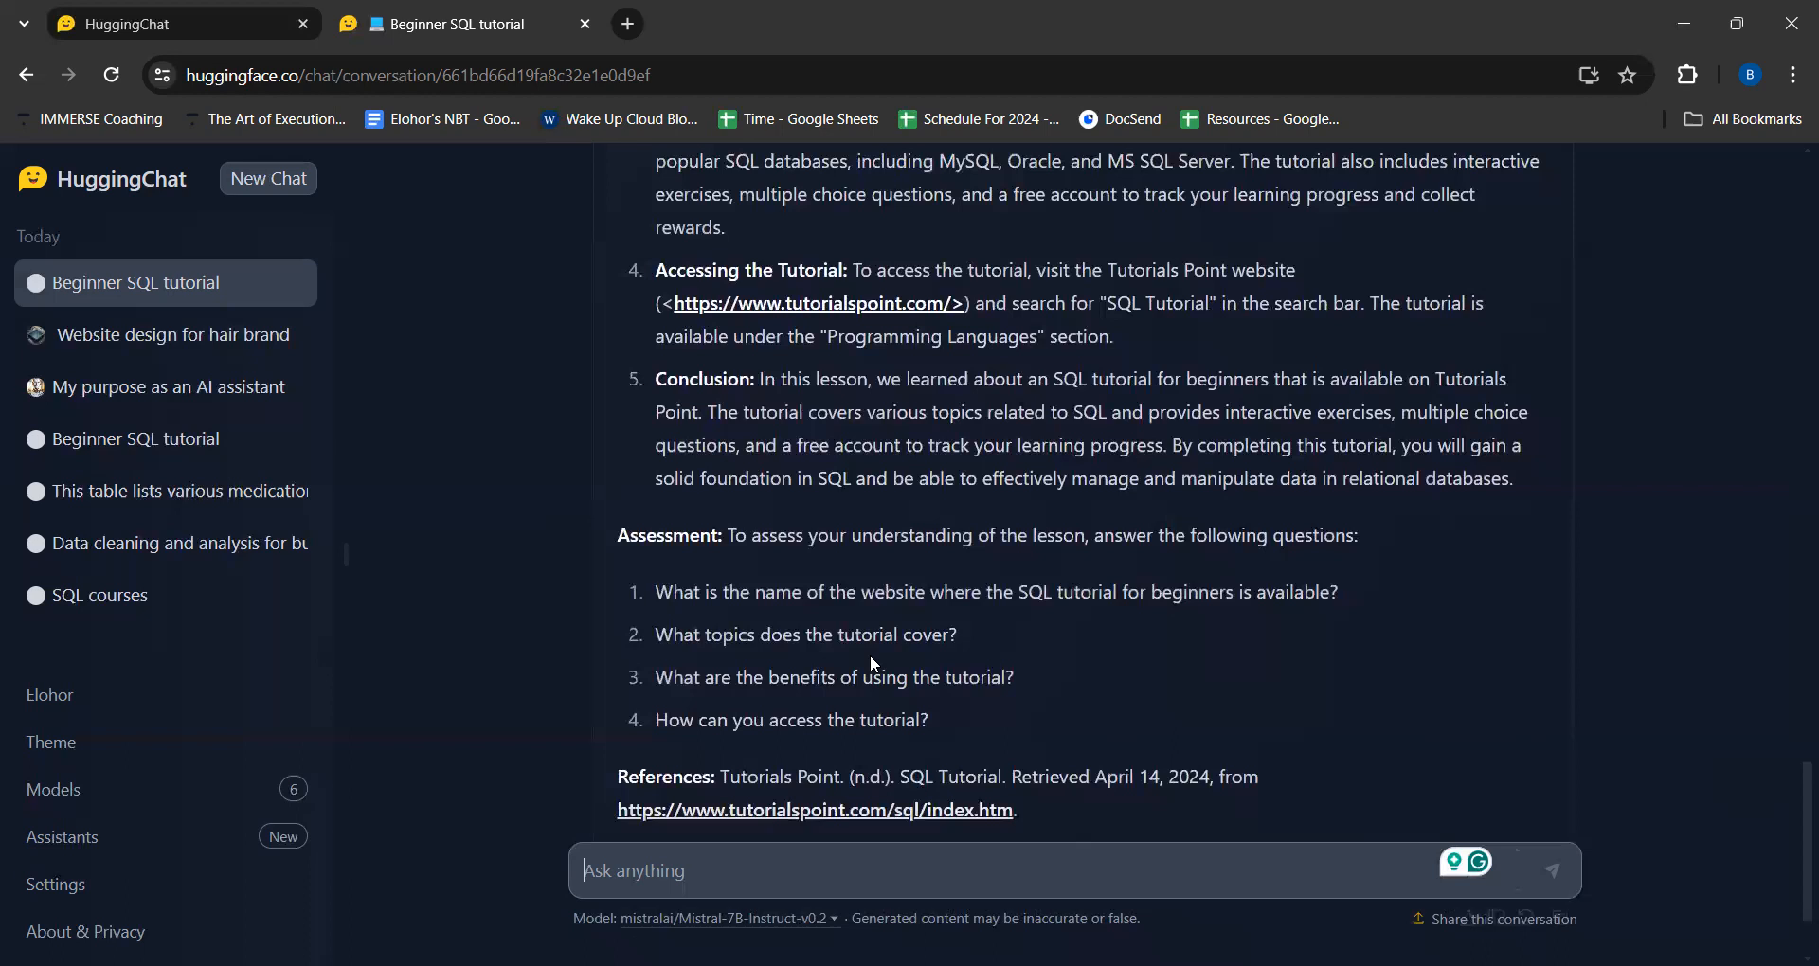
scroll(917, 644, down, 2)
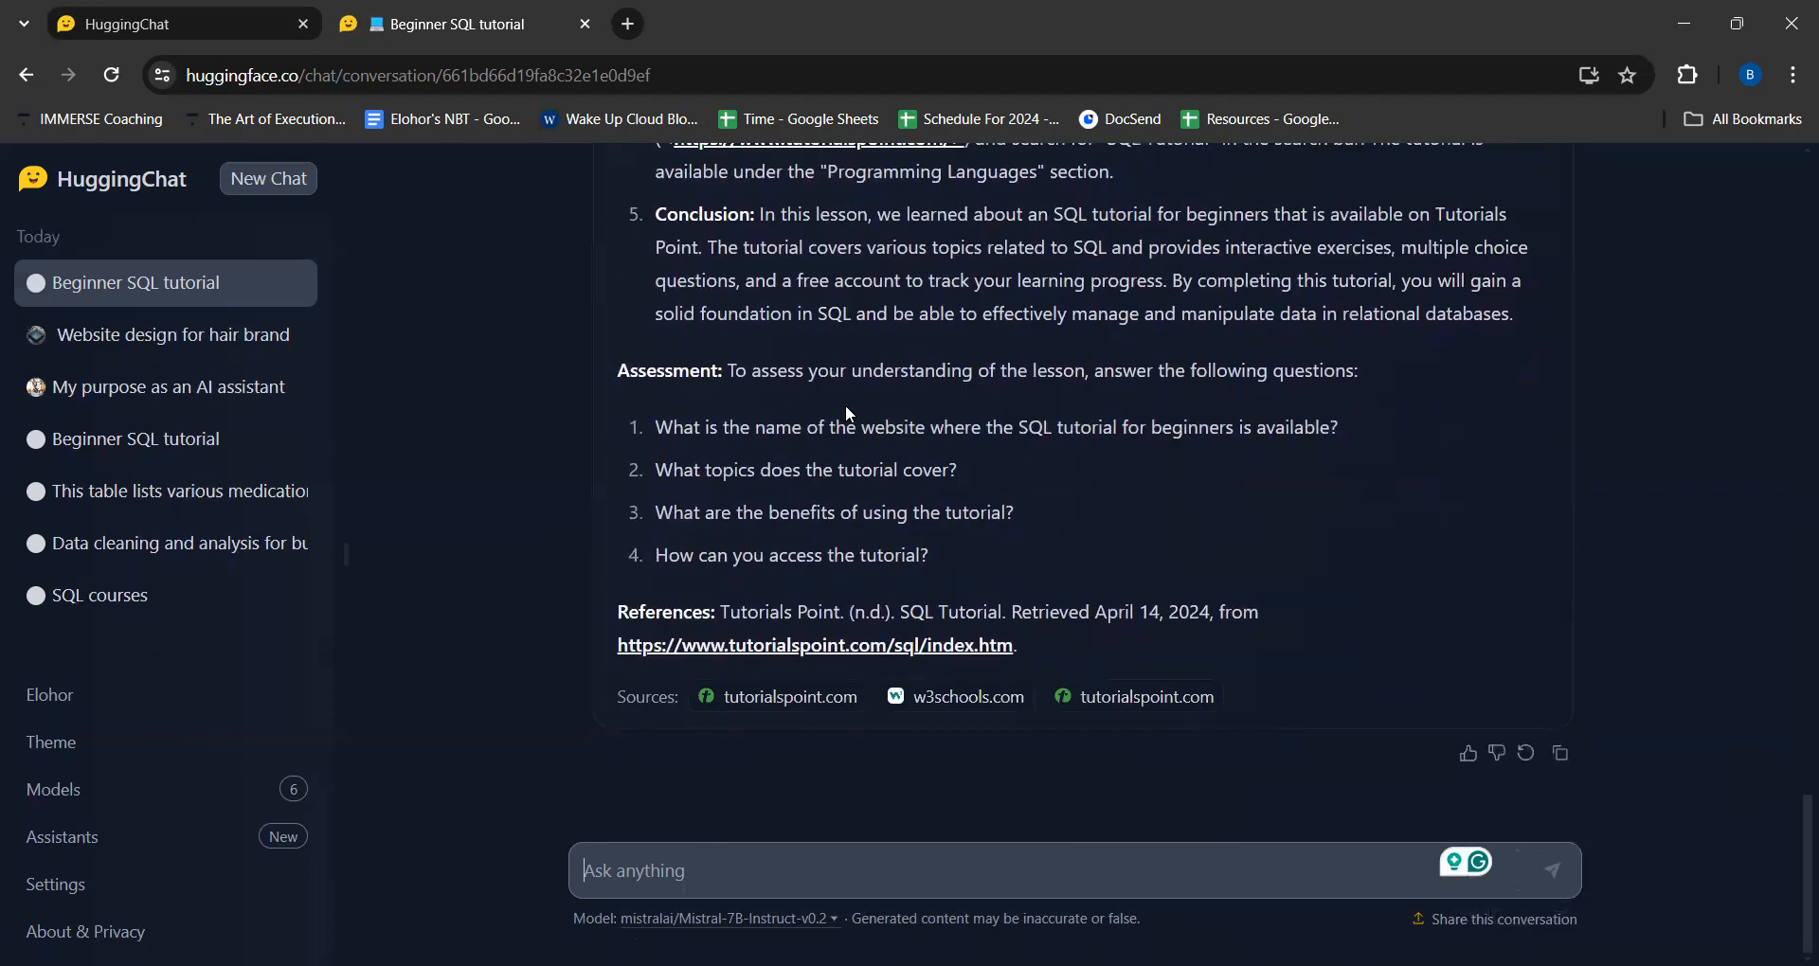
scroll(845, 414, up, 1)
scroll(846, 414, up, 12)
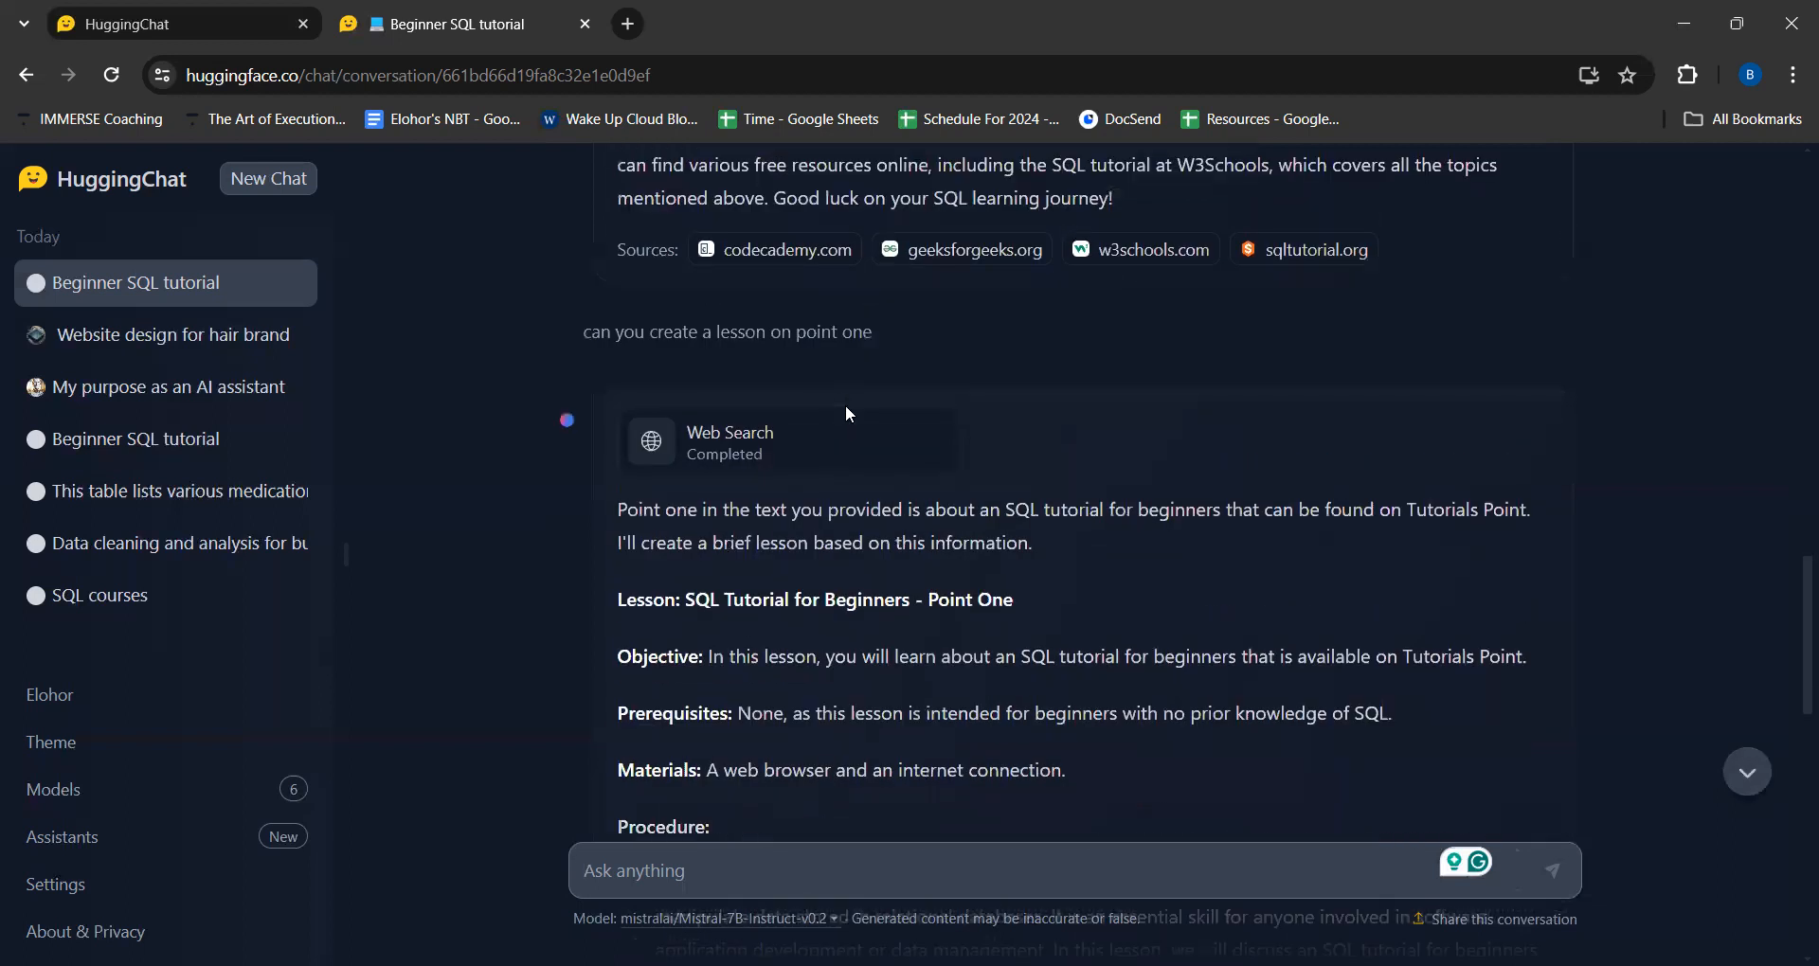
scroll(846, 414, down, 12)
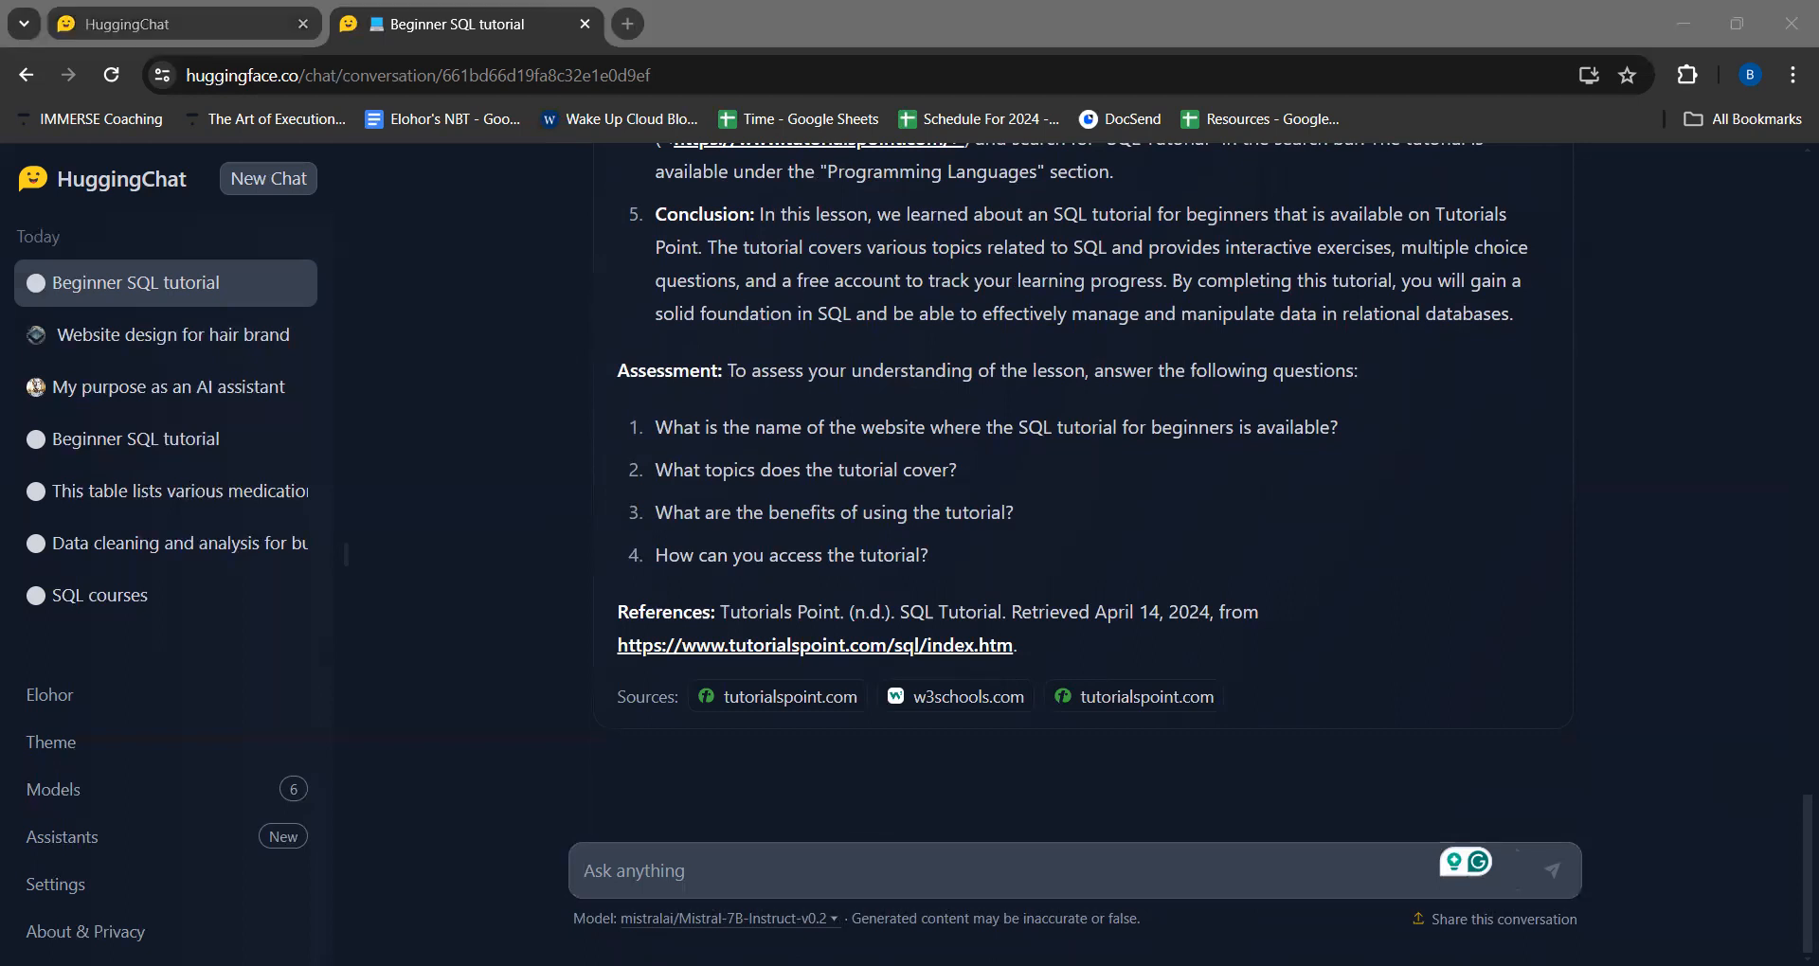
- Edit SQL Training Assistant from the conversation, set its internet access to Default, and save the assistant
click(1059, 334)
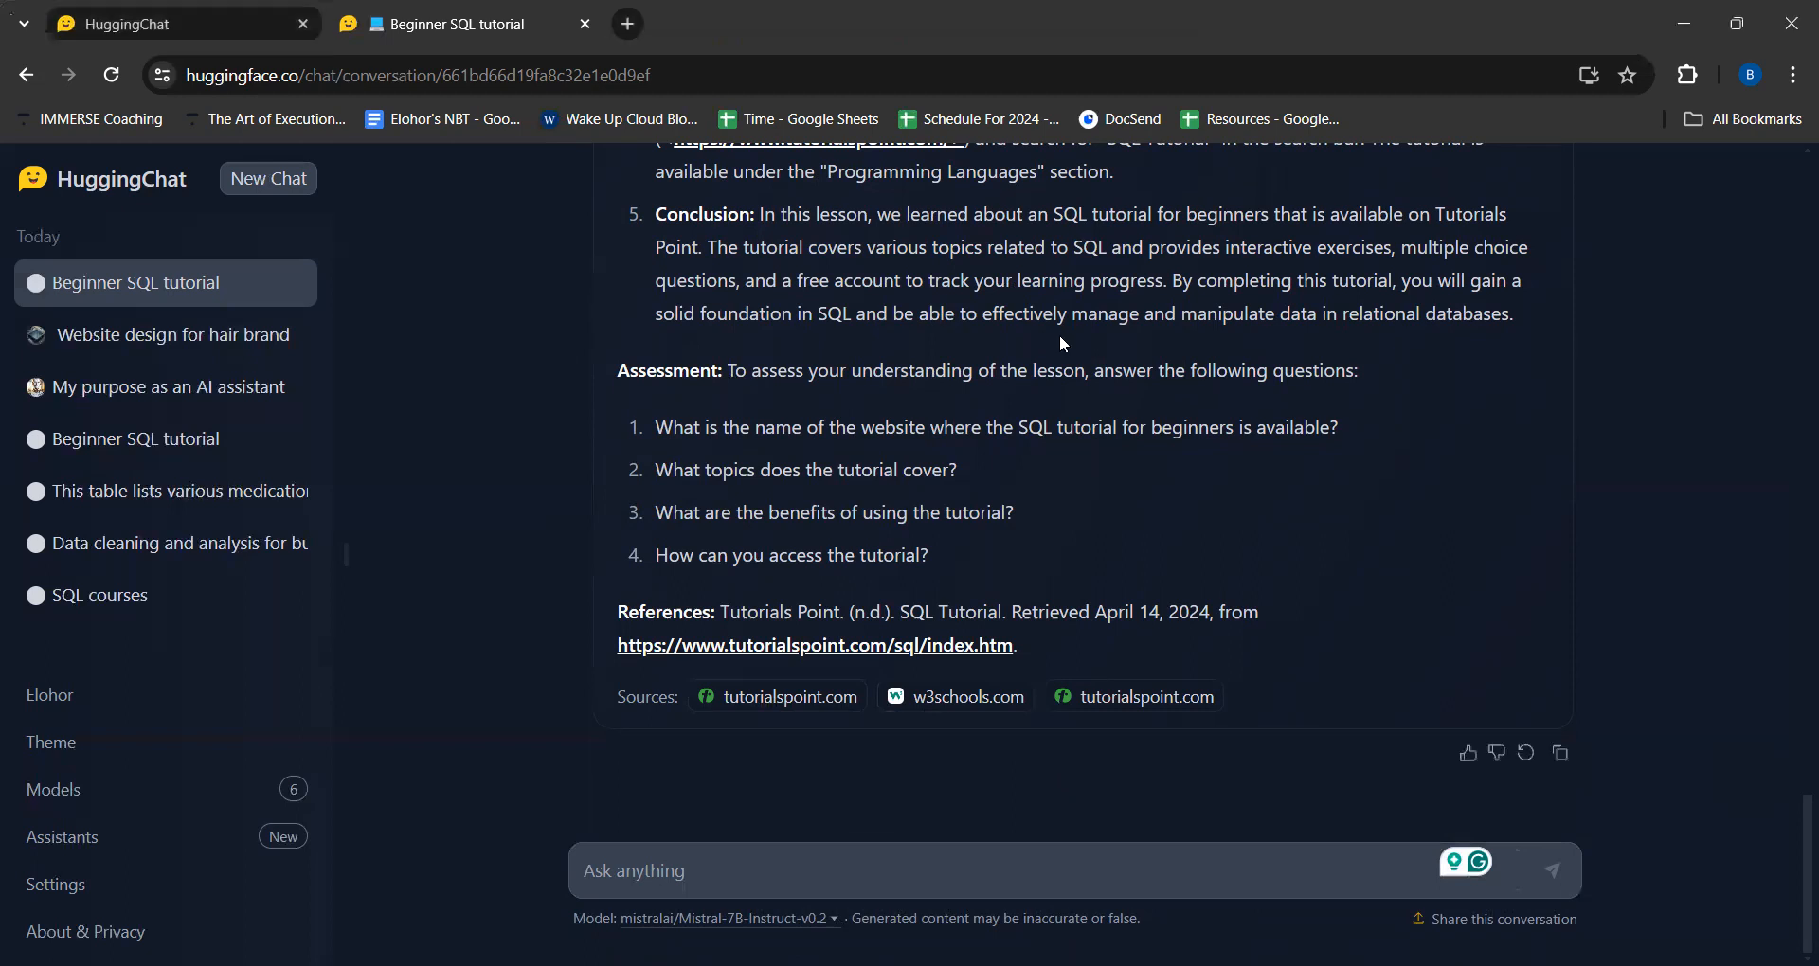
scroll(1059, 333, up, 20)
scroll(1061, 337, up, 5)
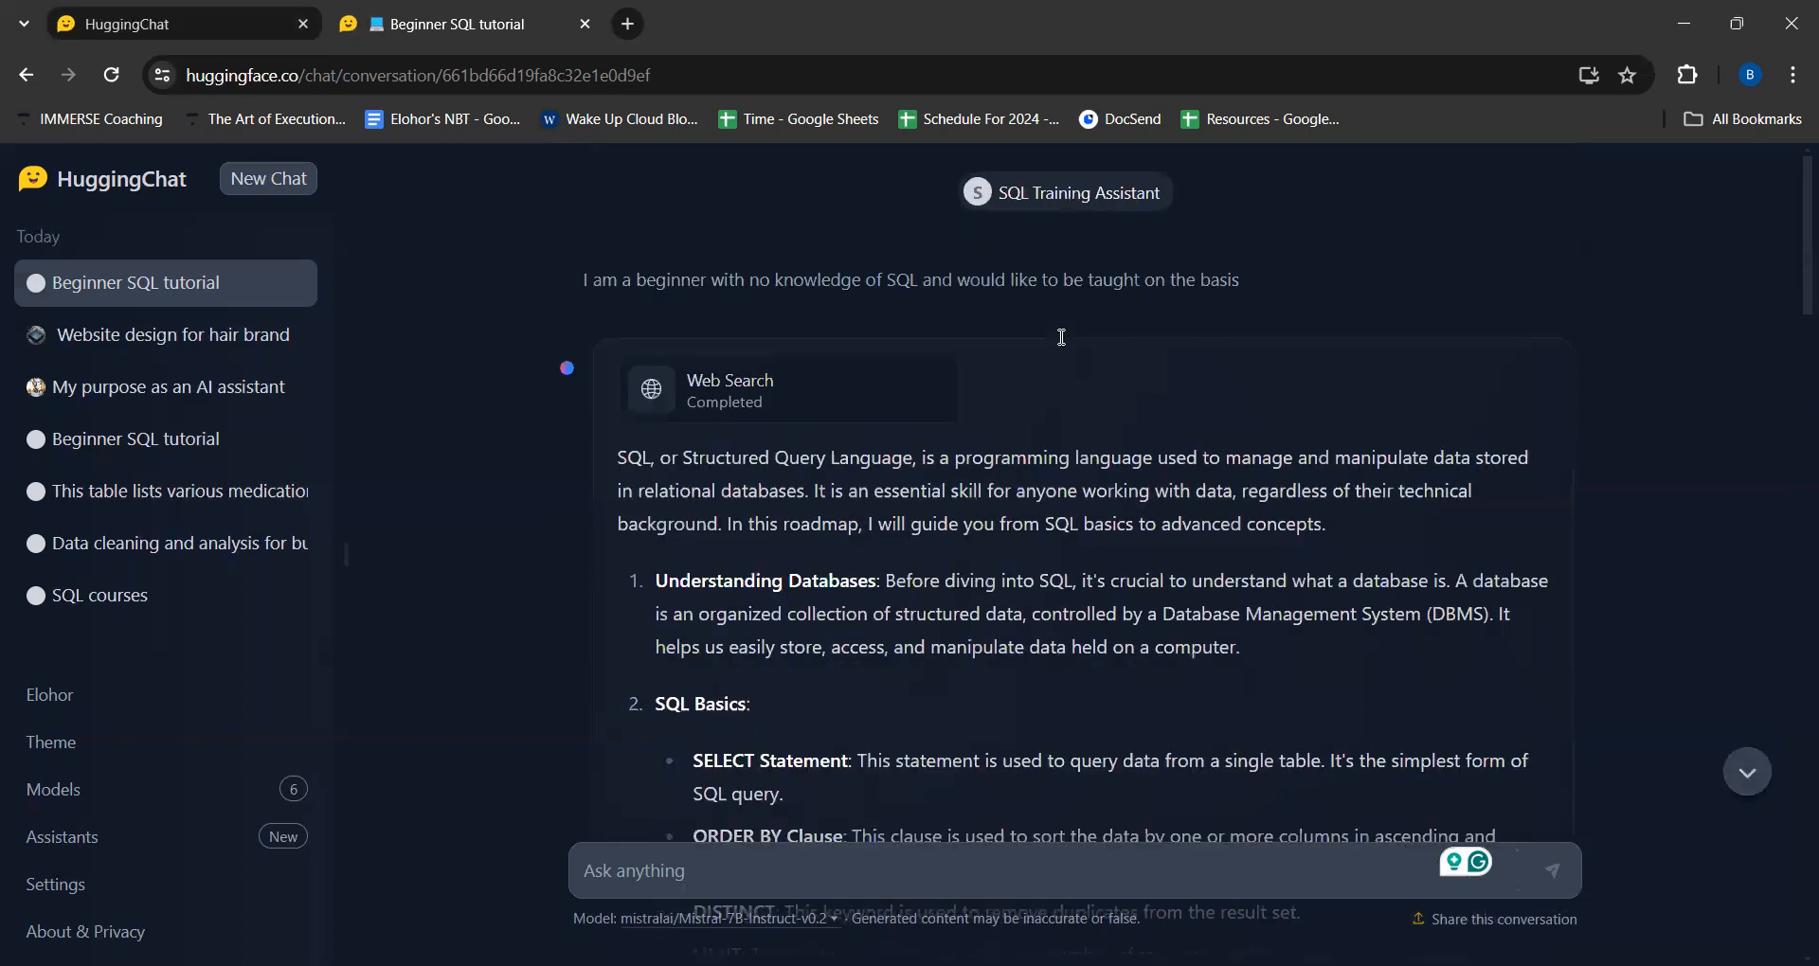
click(1107, 199)
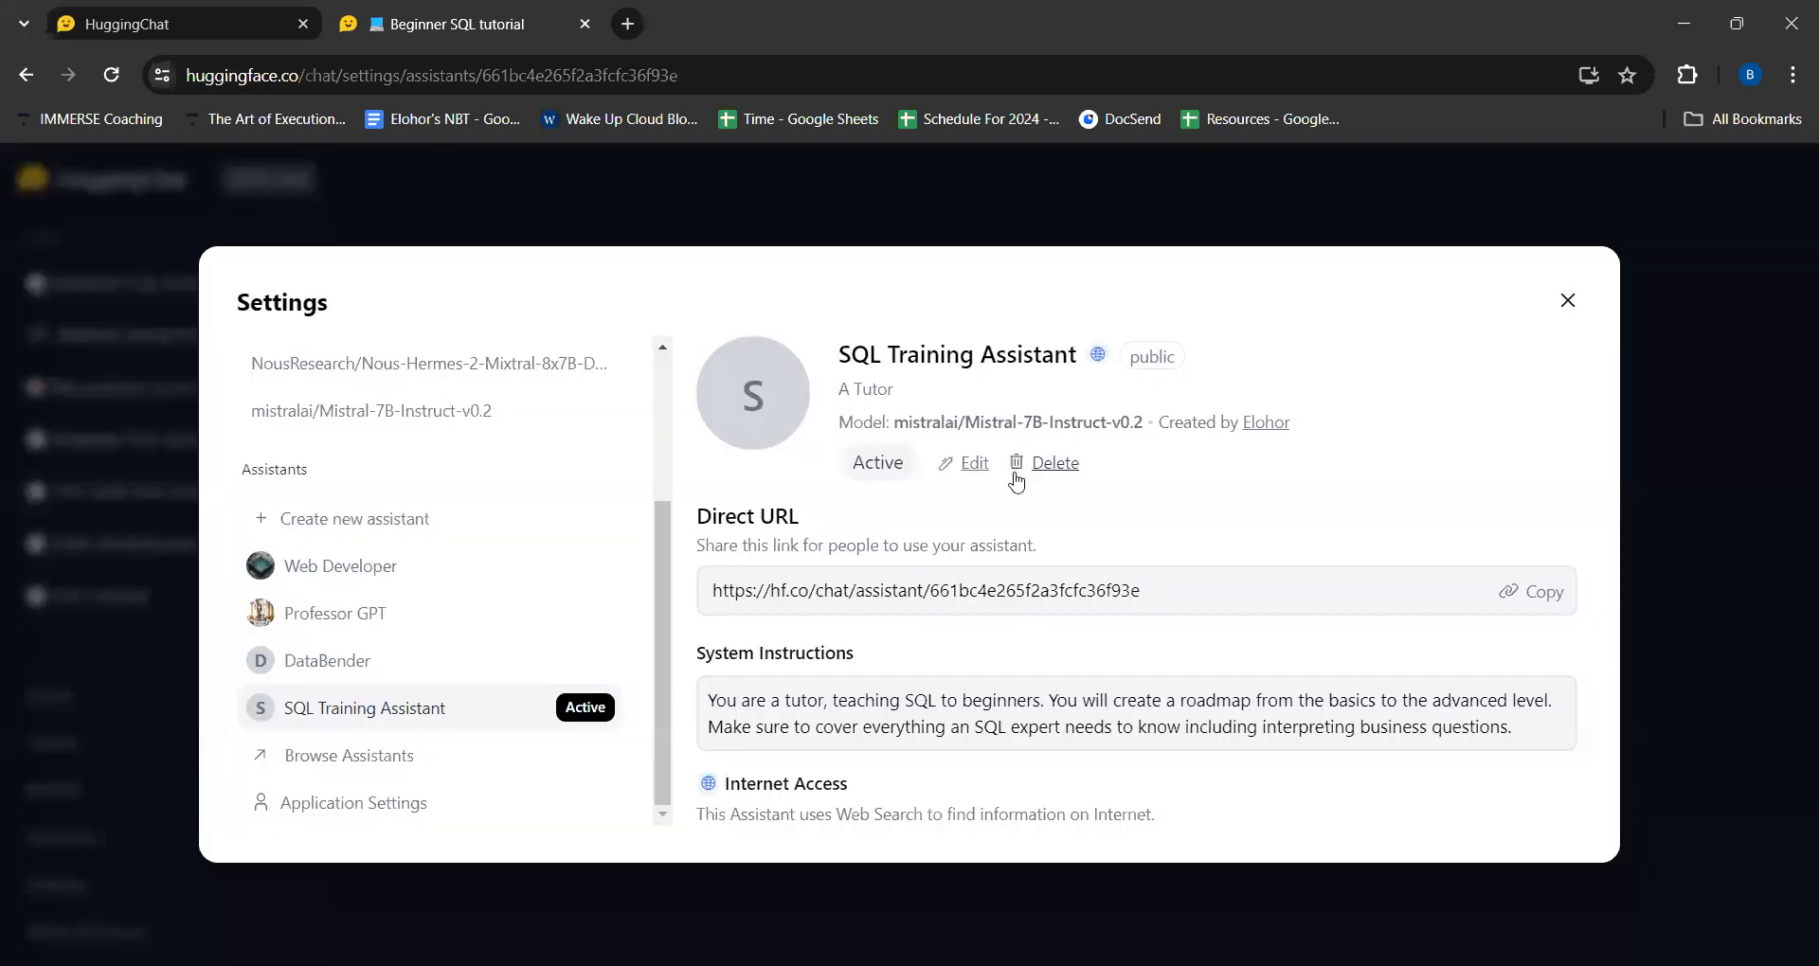
click(969, 463)
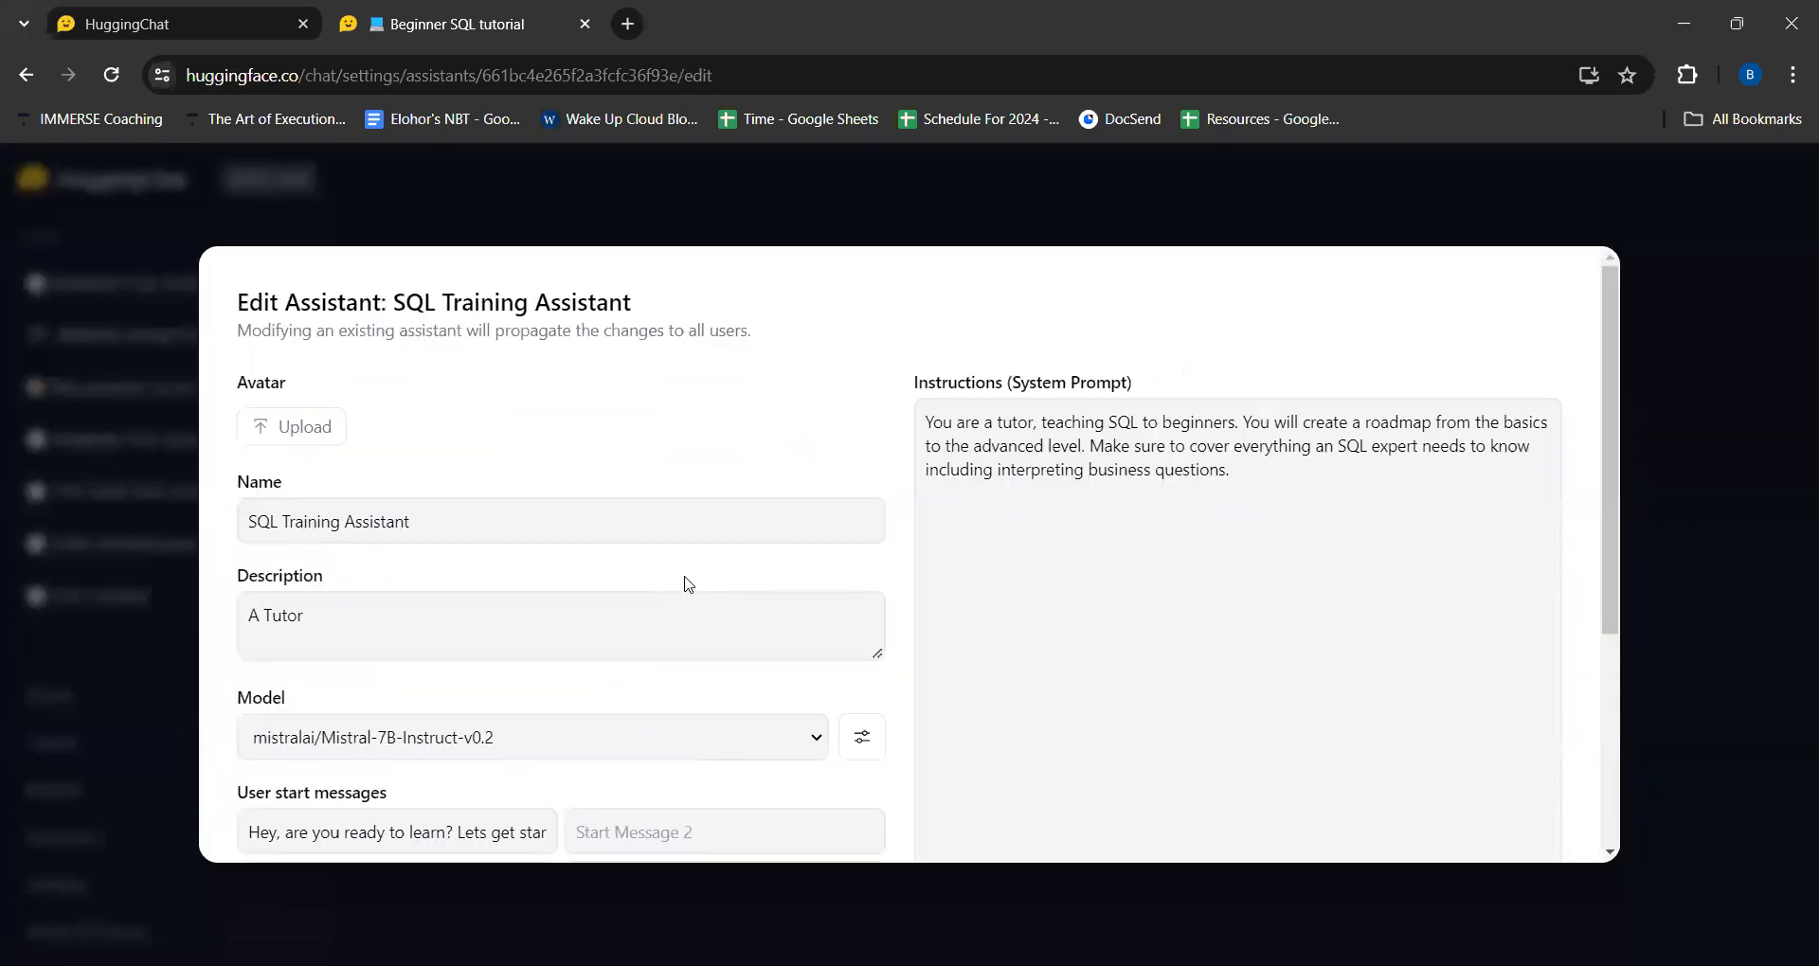
scroll(609, 611, down, 4)
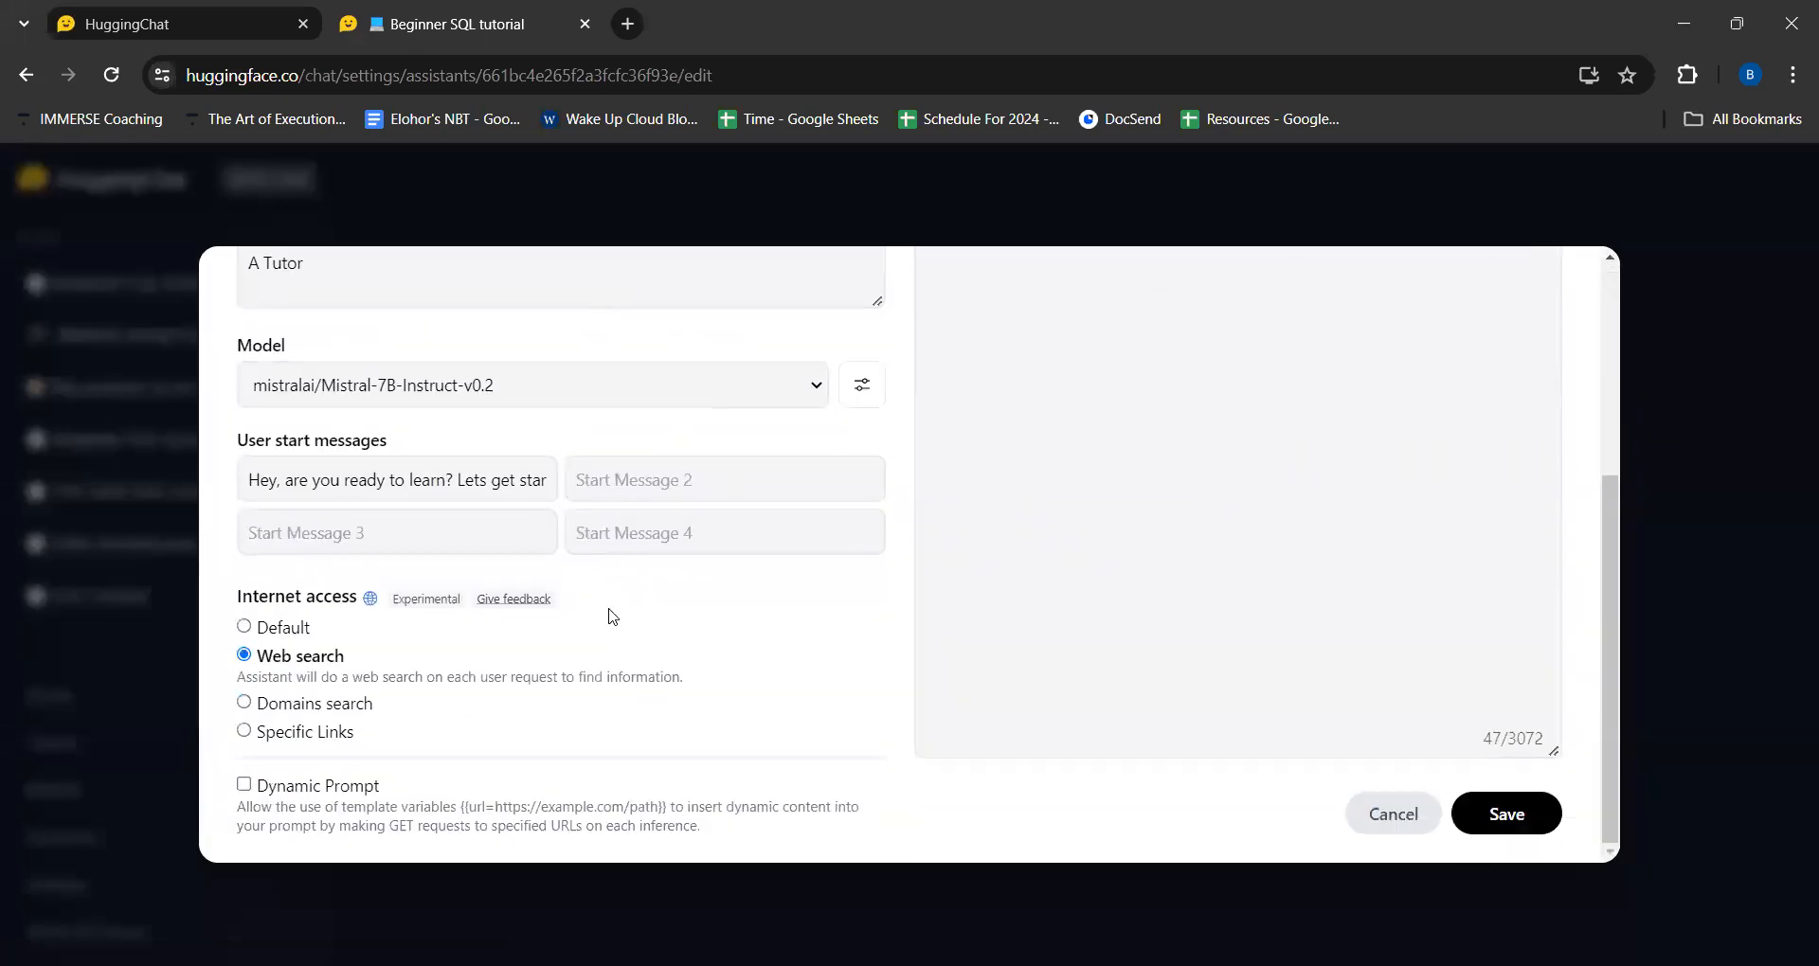
click(275, 630)
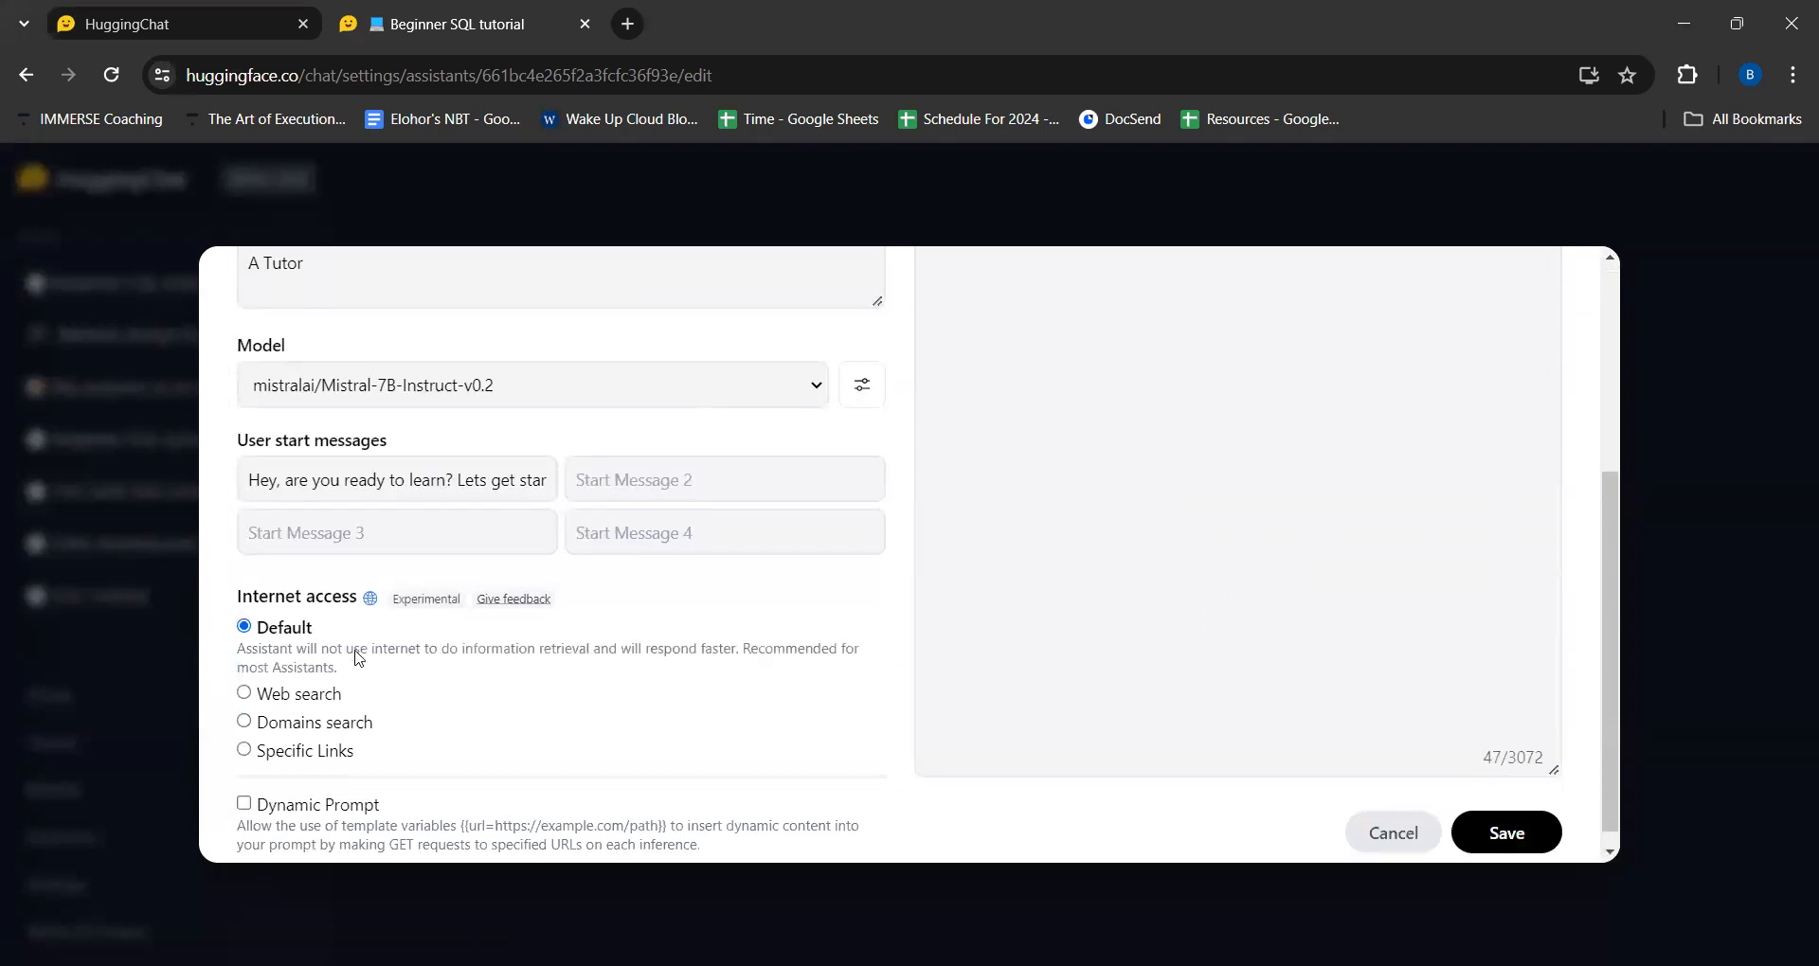
scroll(354, 662, down, 1)
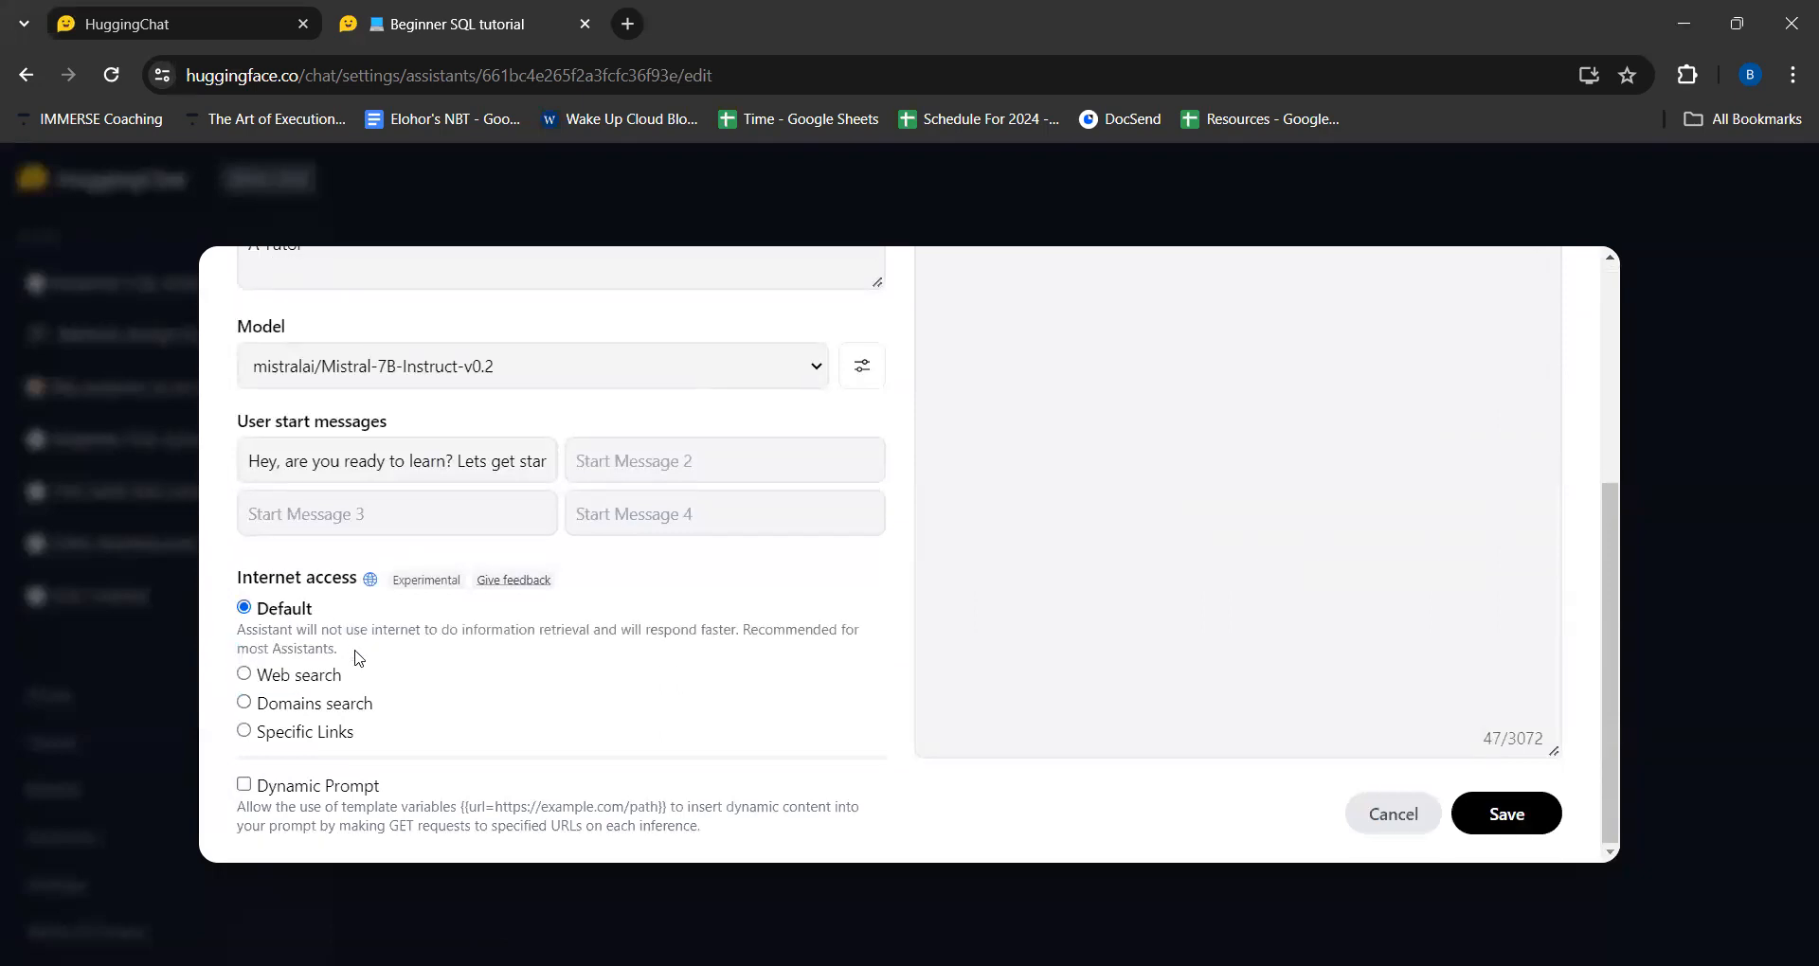
click(1481, 831)
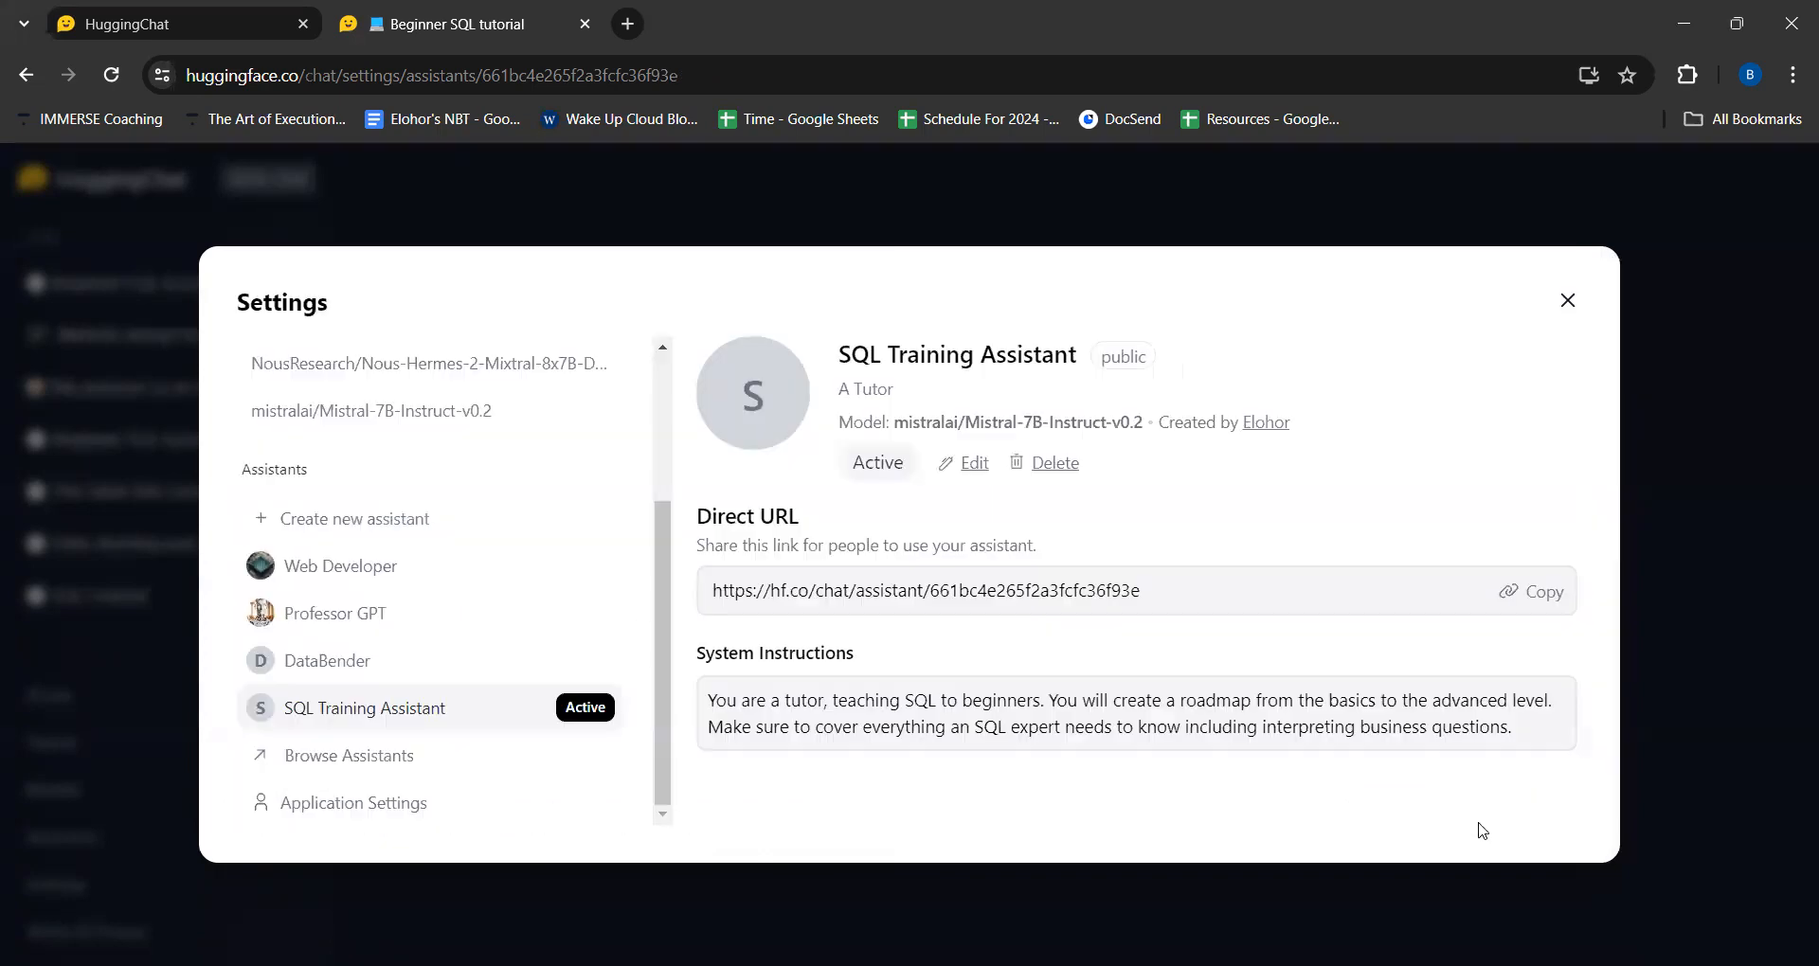
- In a new SQL Training Assistant chat, send "I am a beginner with no knowledge of SQL and would like to be taught from the basis"
click(1568, 300)
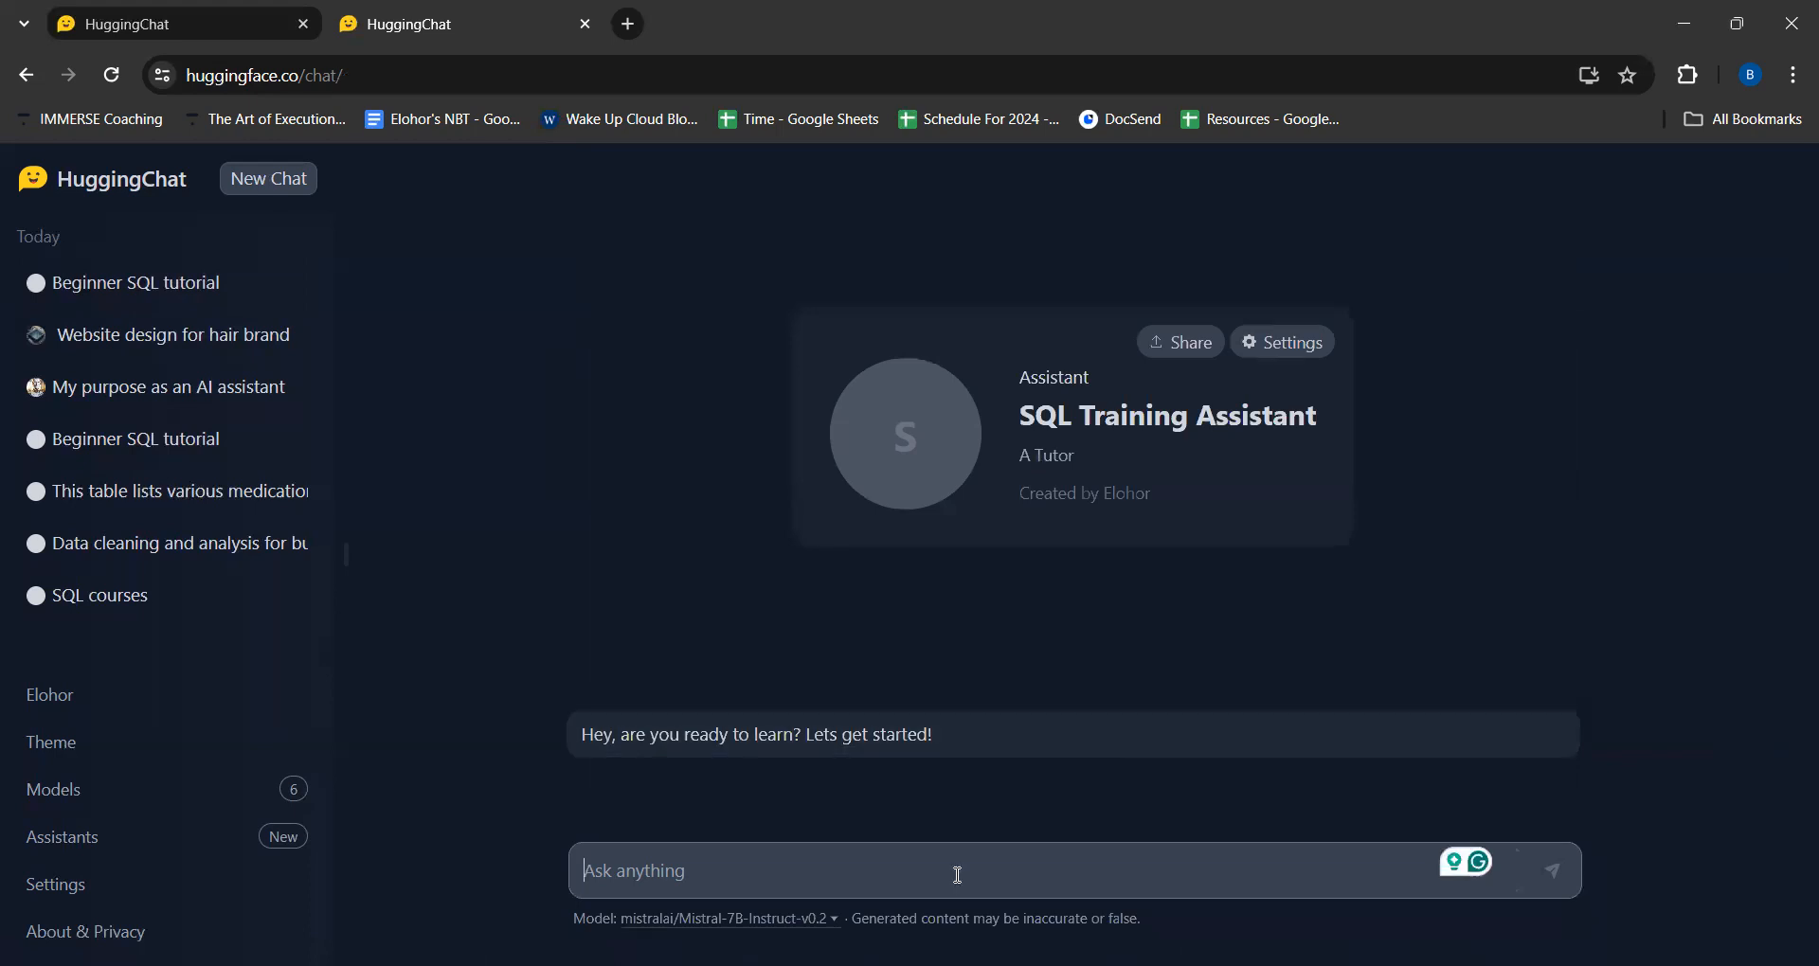
key(alt+Tab)
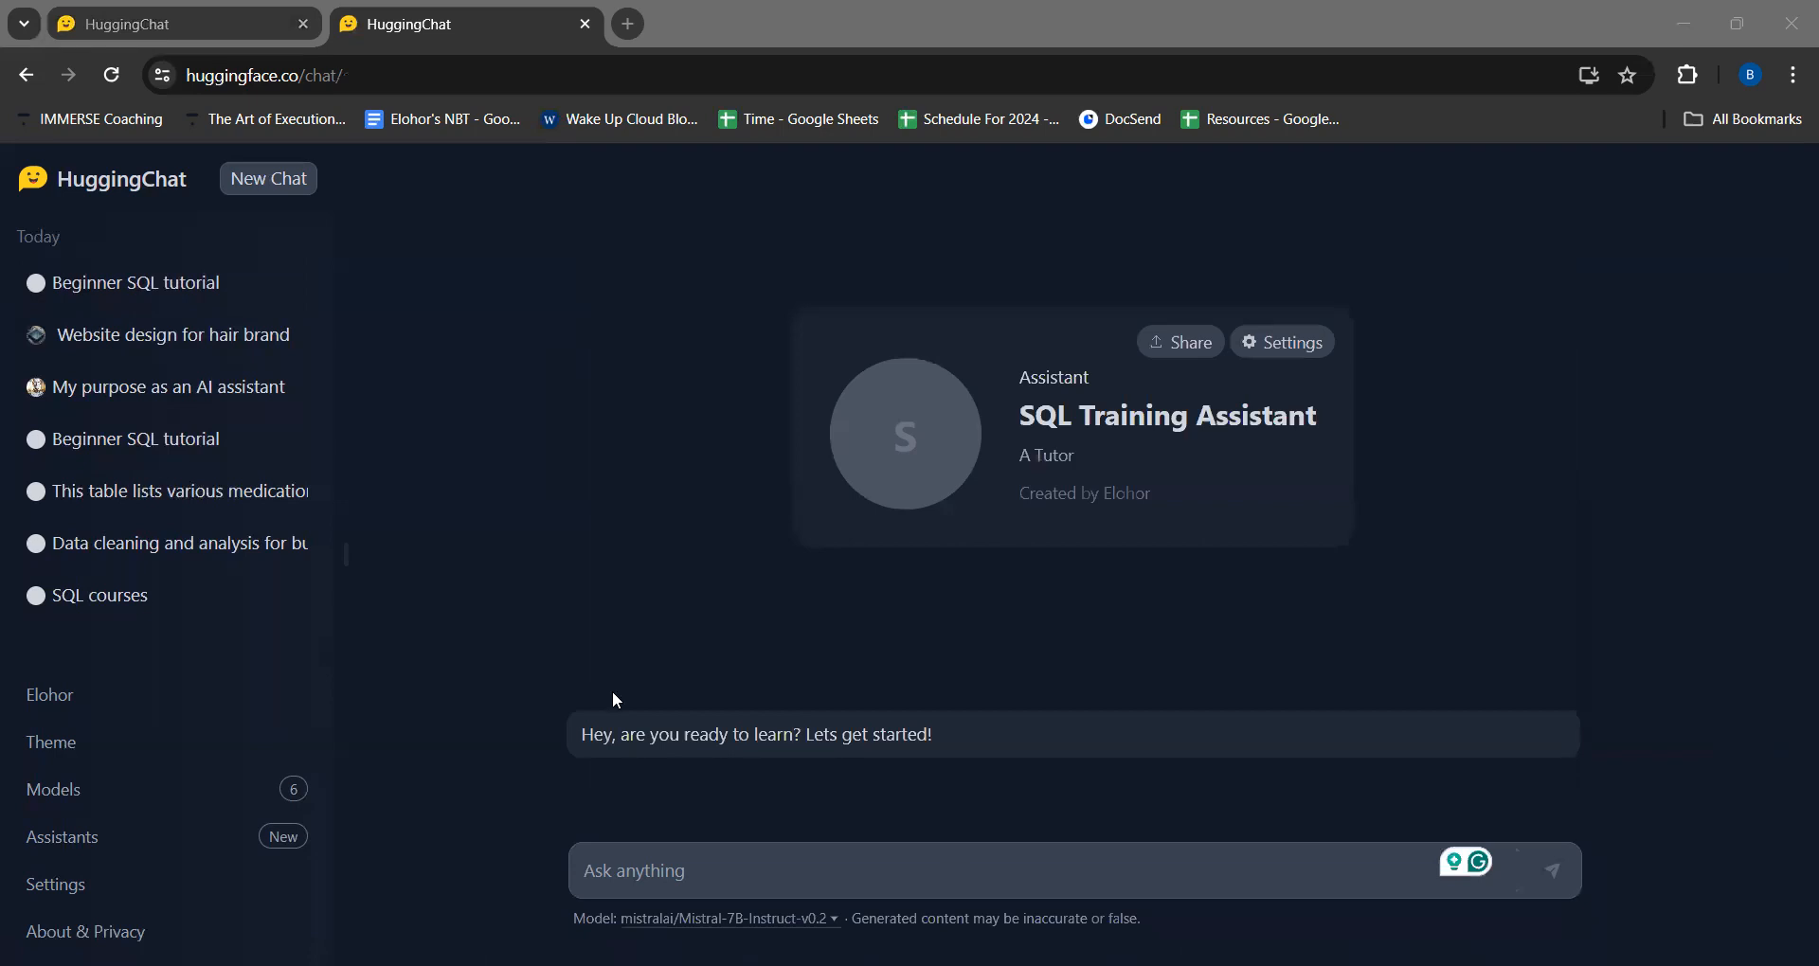
click(642, 871)
text(I am a beginner with no knowledge of SQL and would like to be taught from the basics)
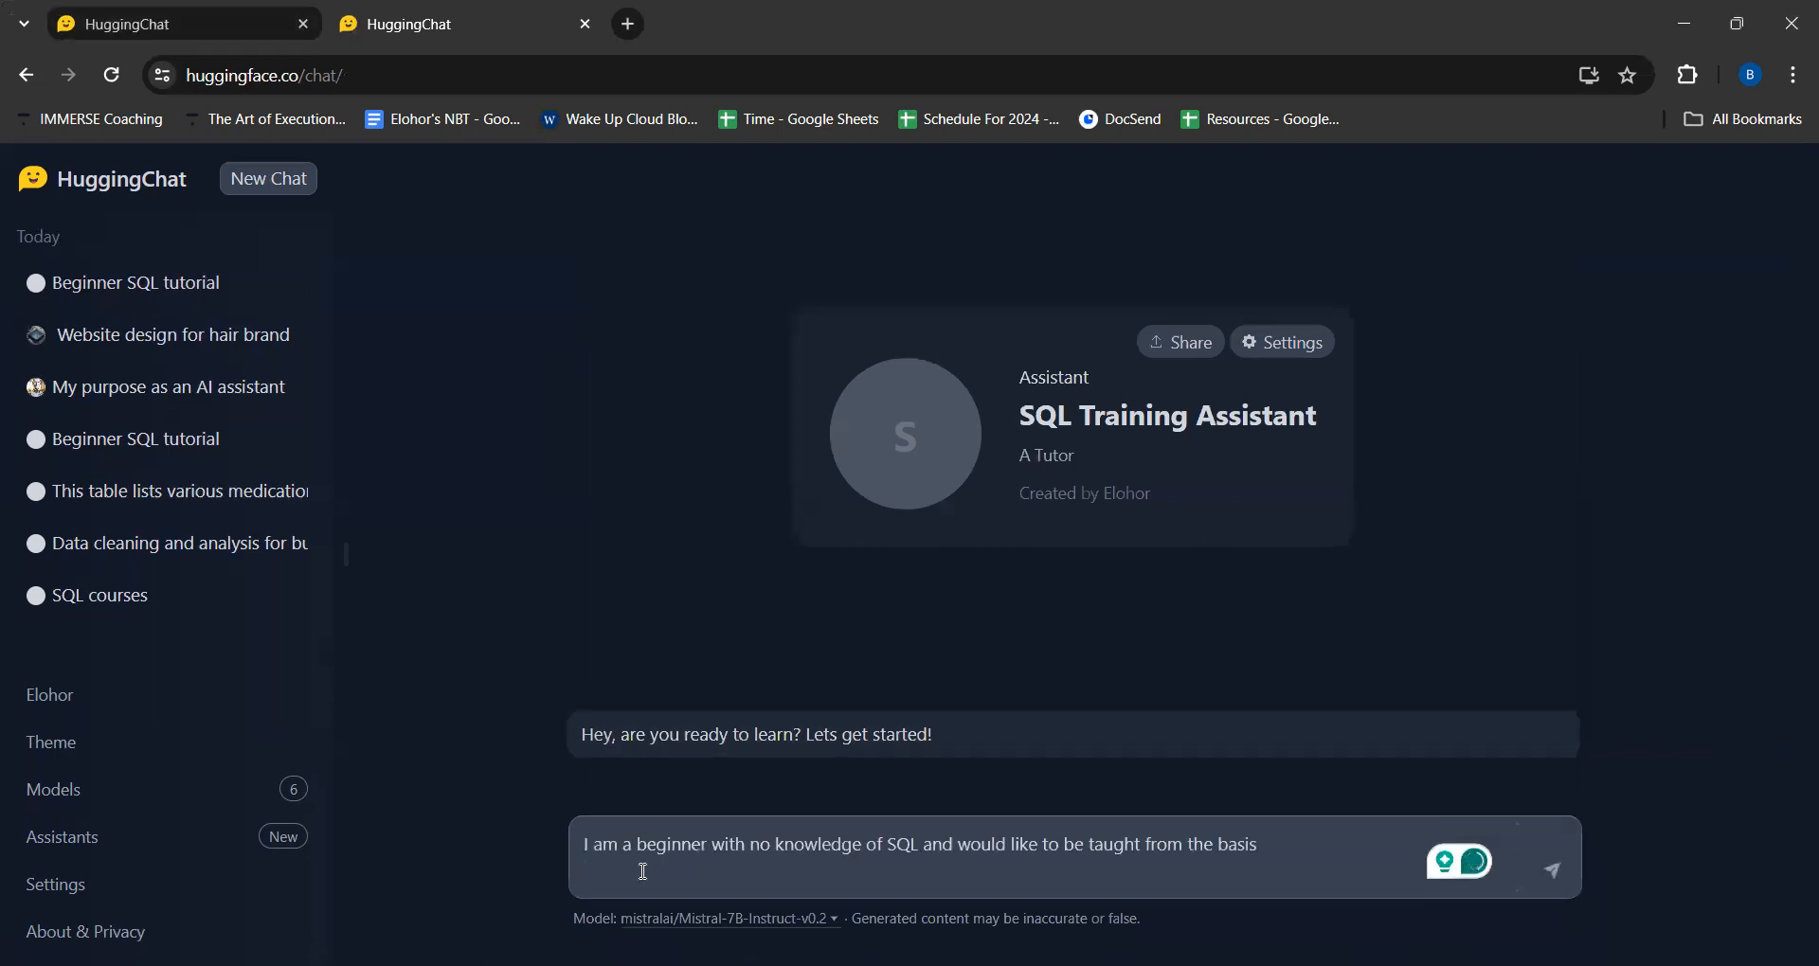
key(Return)
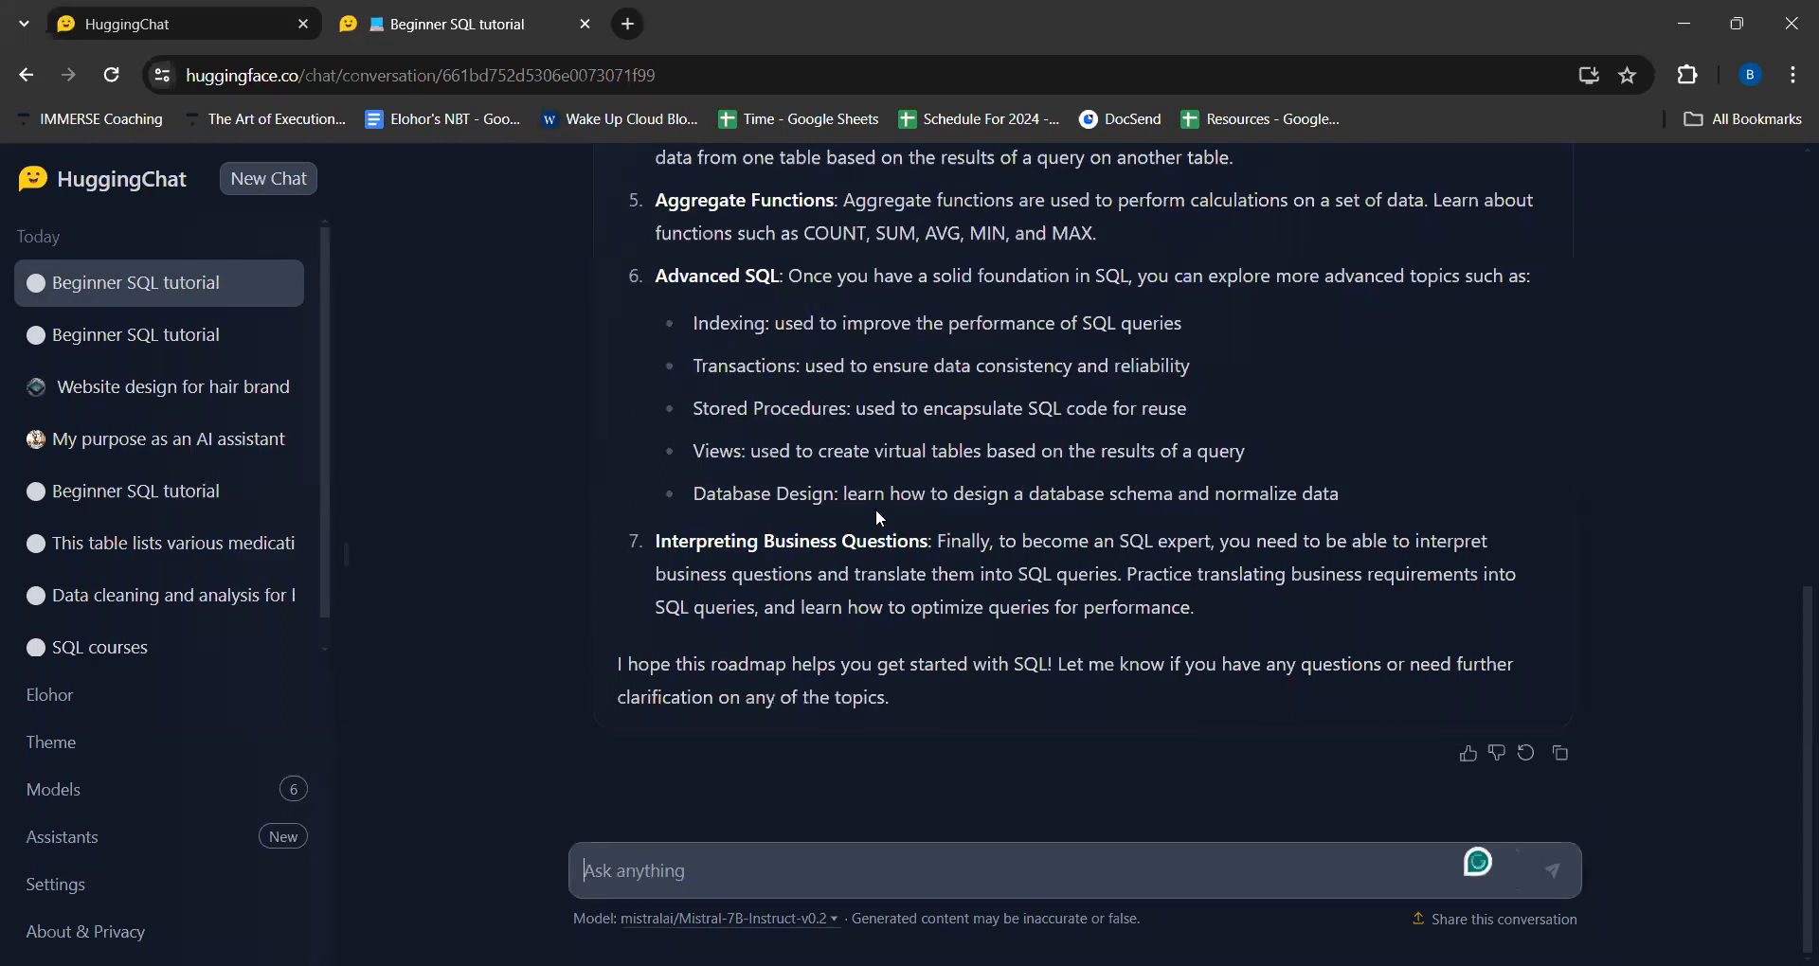
- Examine the generated SQL roadmap from its introduction and relational database basics through to interpreting business questions
scroll(875, 509, up, 3)
scroll(878, 517, up, 3)
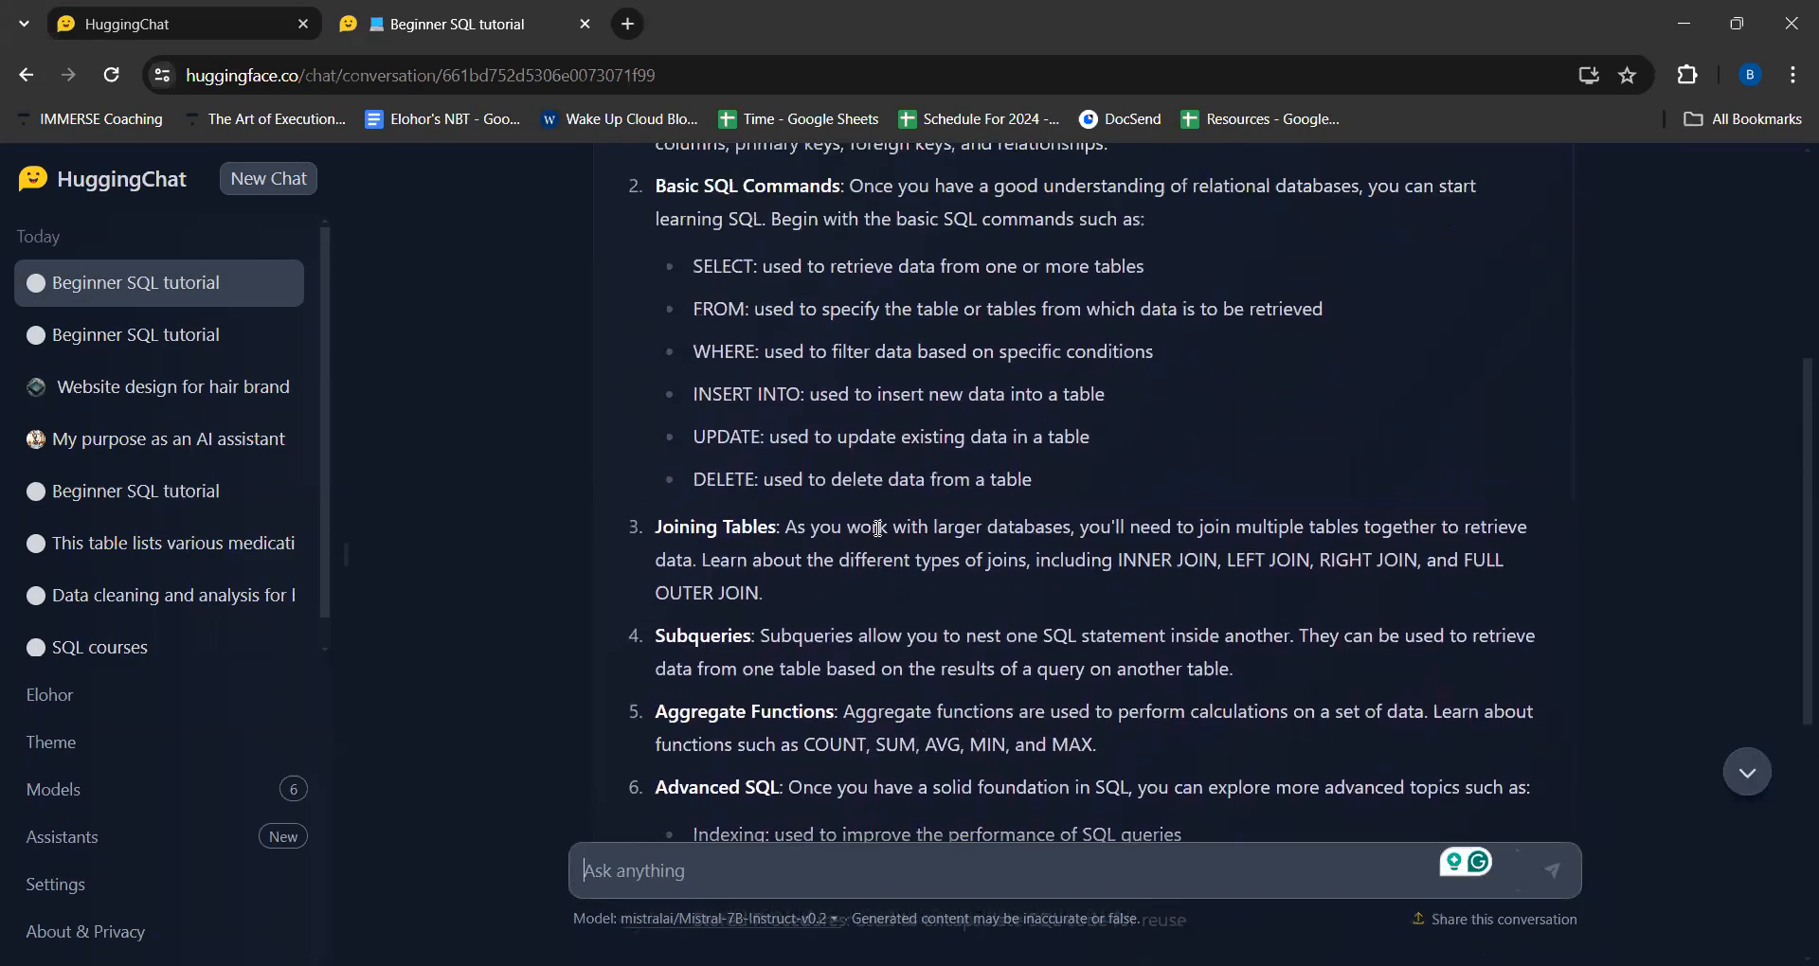
scroll(941, 519, up, 3)
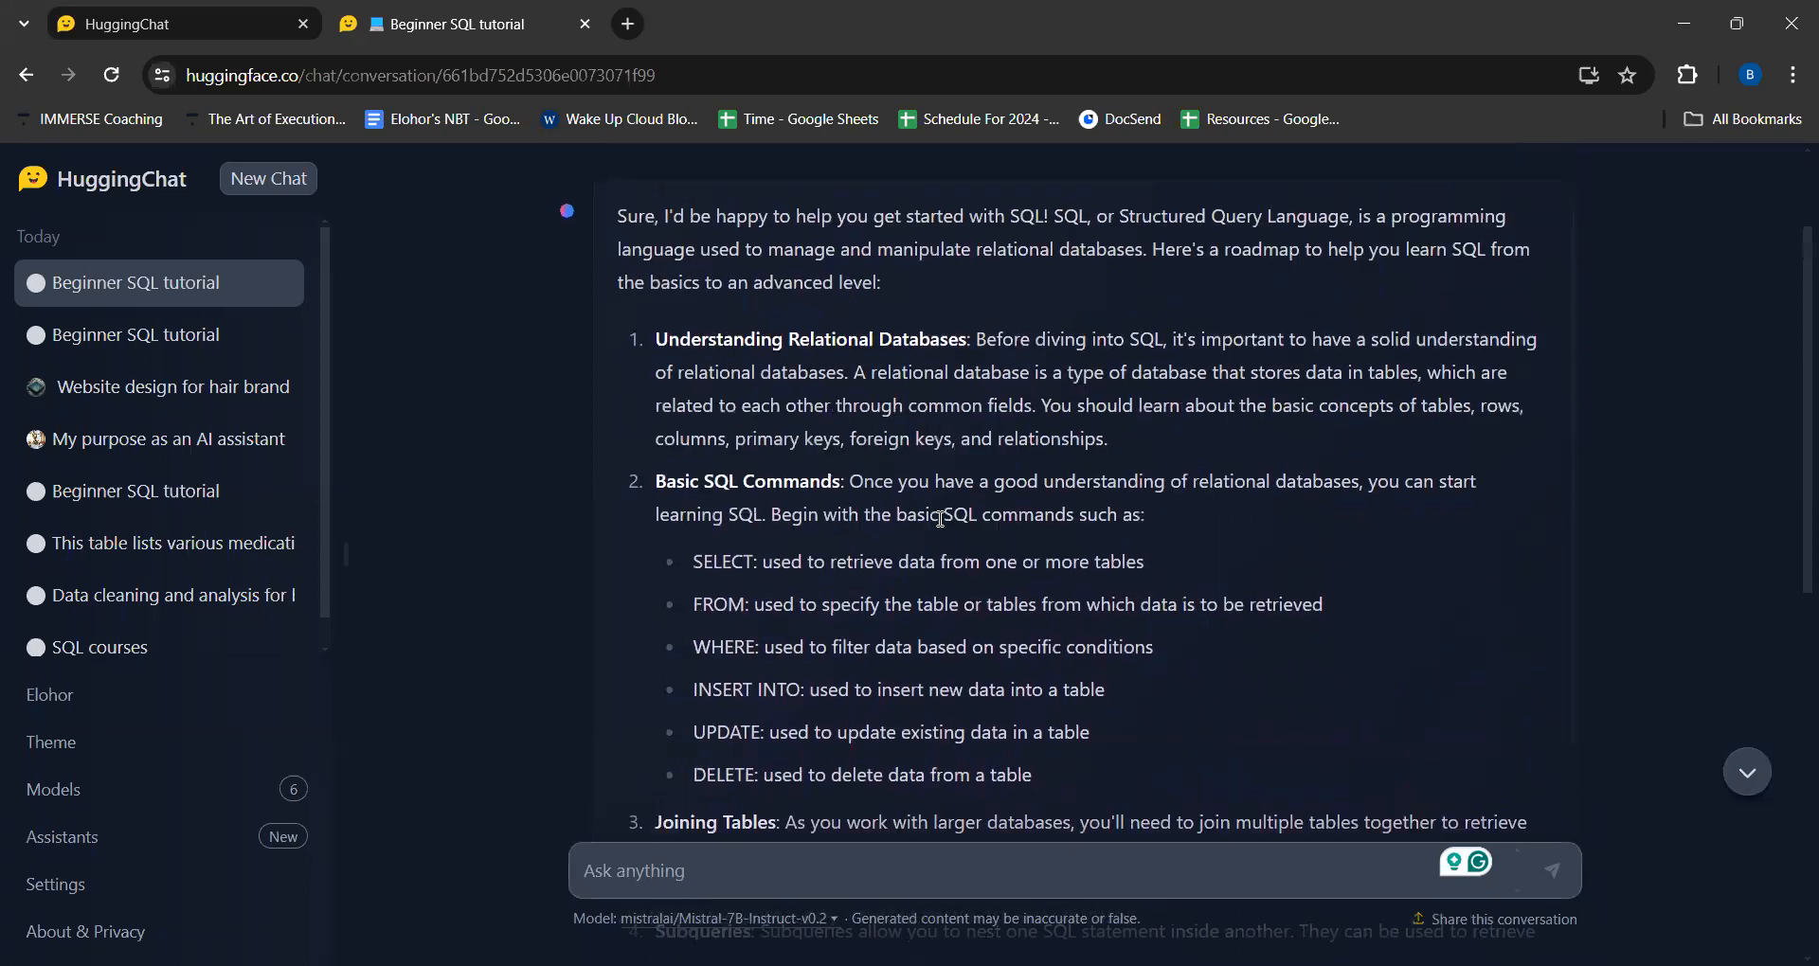
scroll(940, 519, up, 1)
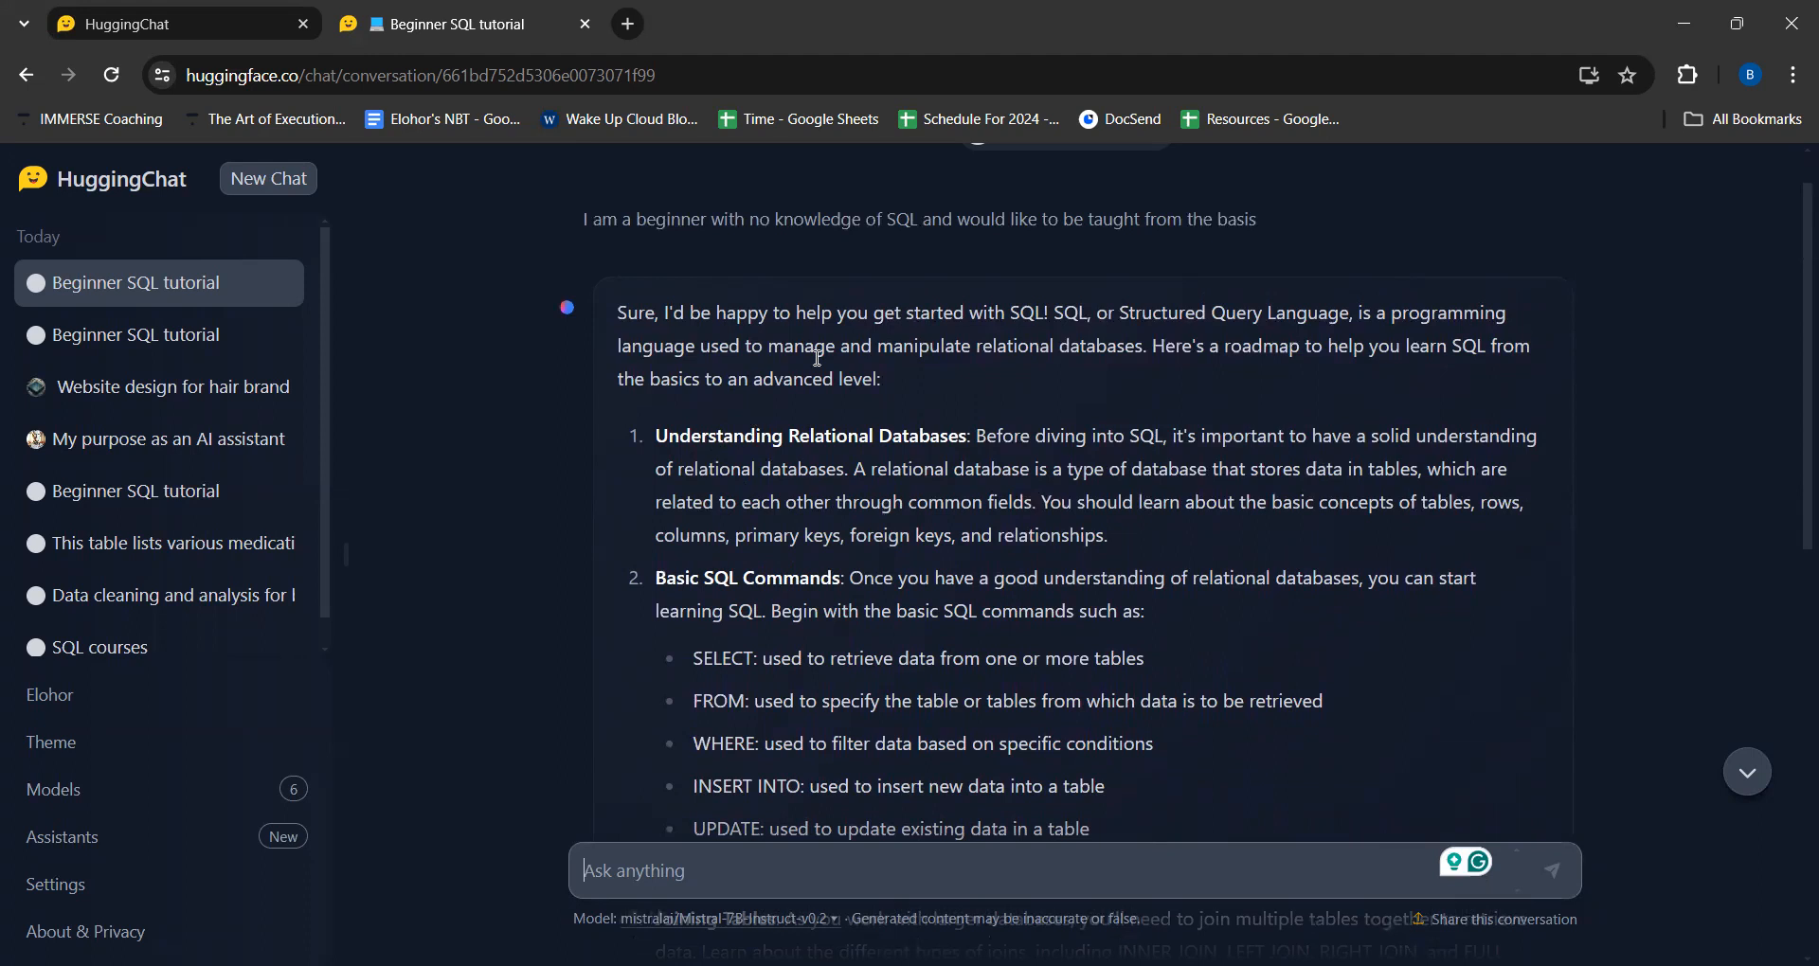
scroll(978, 446, down, 2)
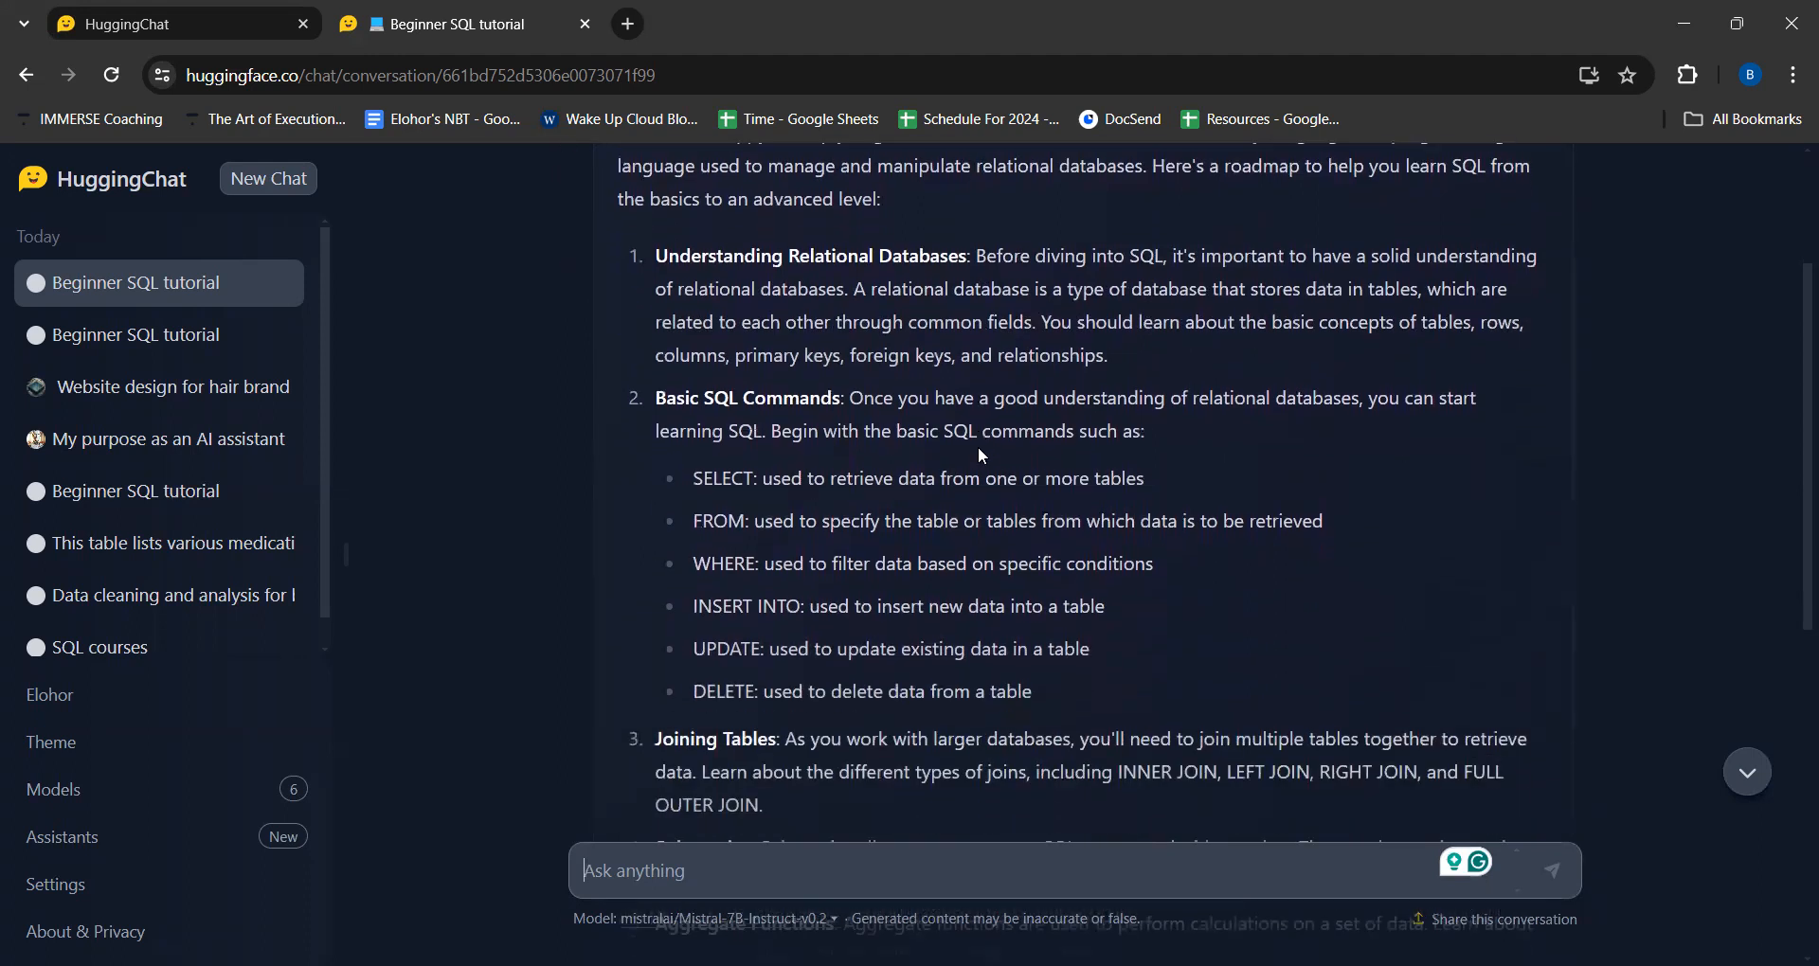
scroll(883, 446, down, 1)
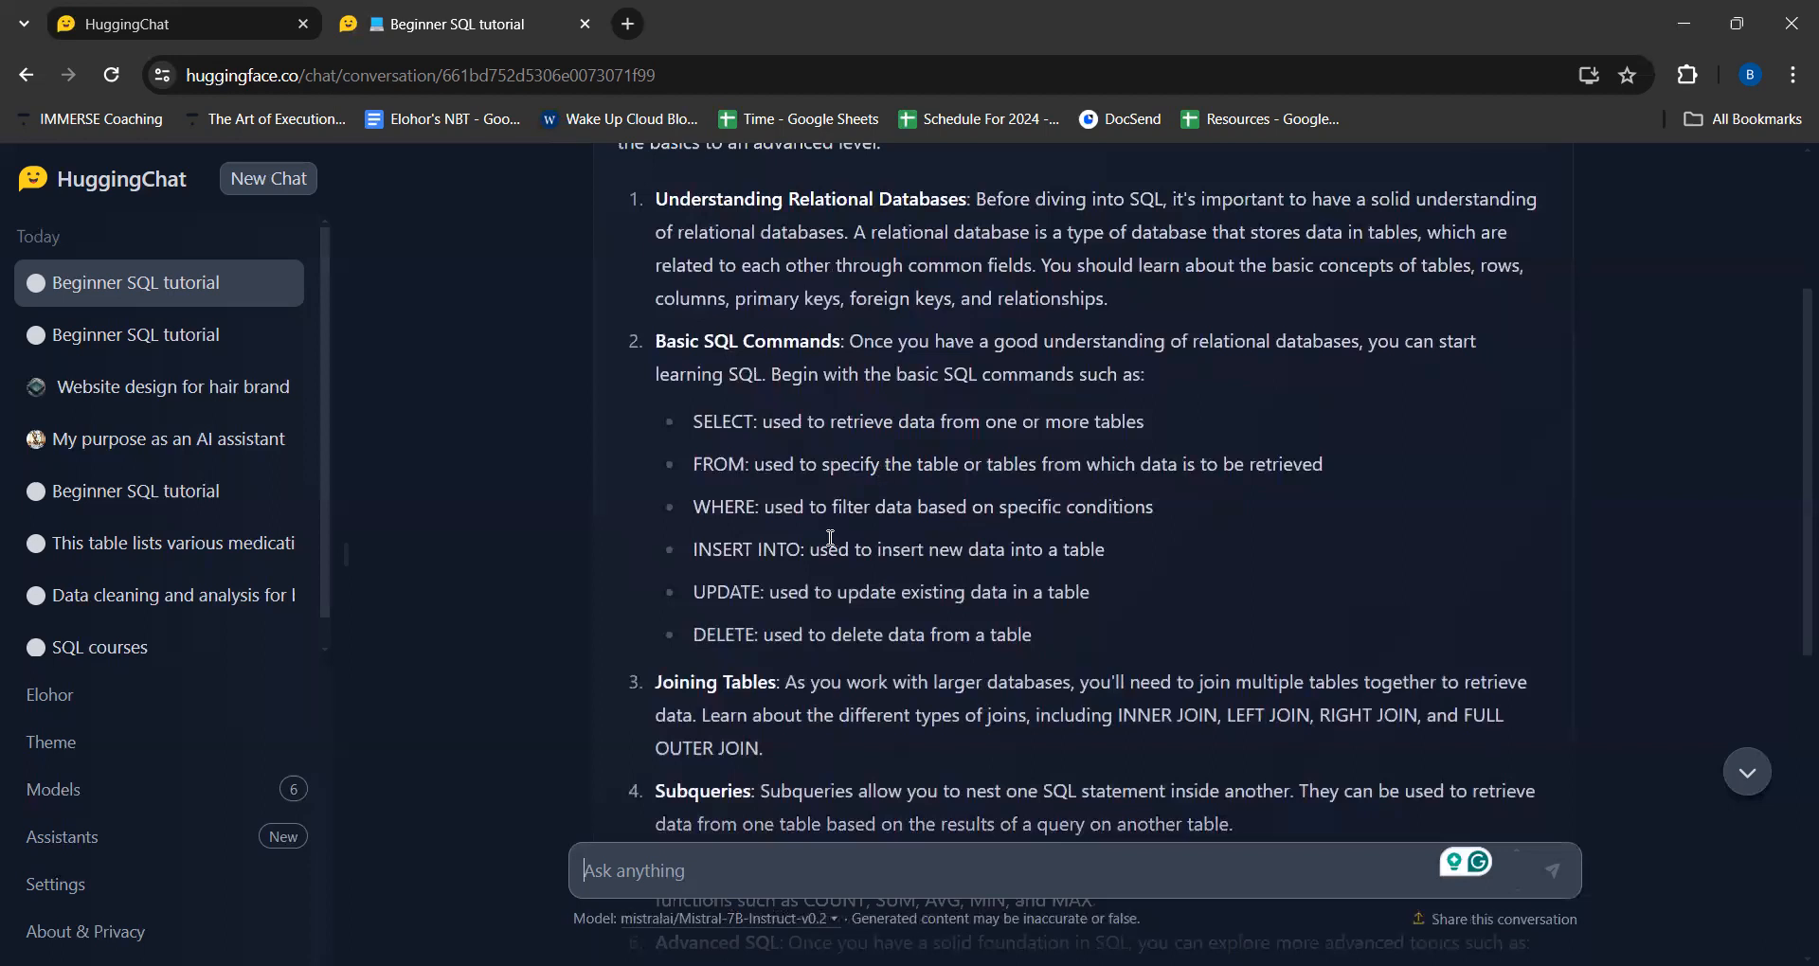
scroll(804, 550, down, 2)
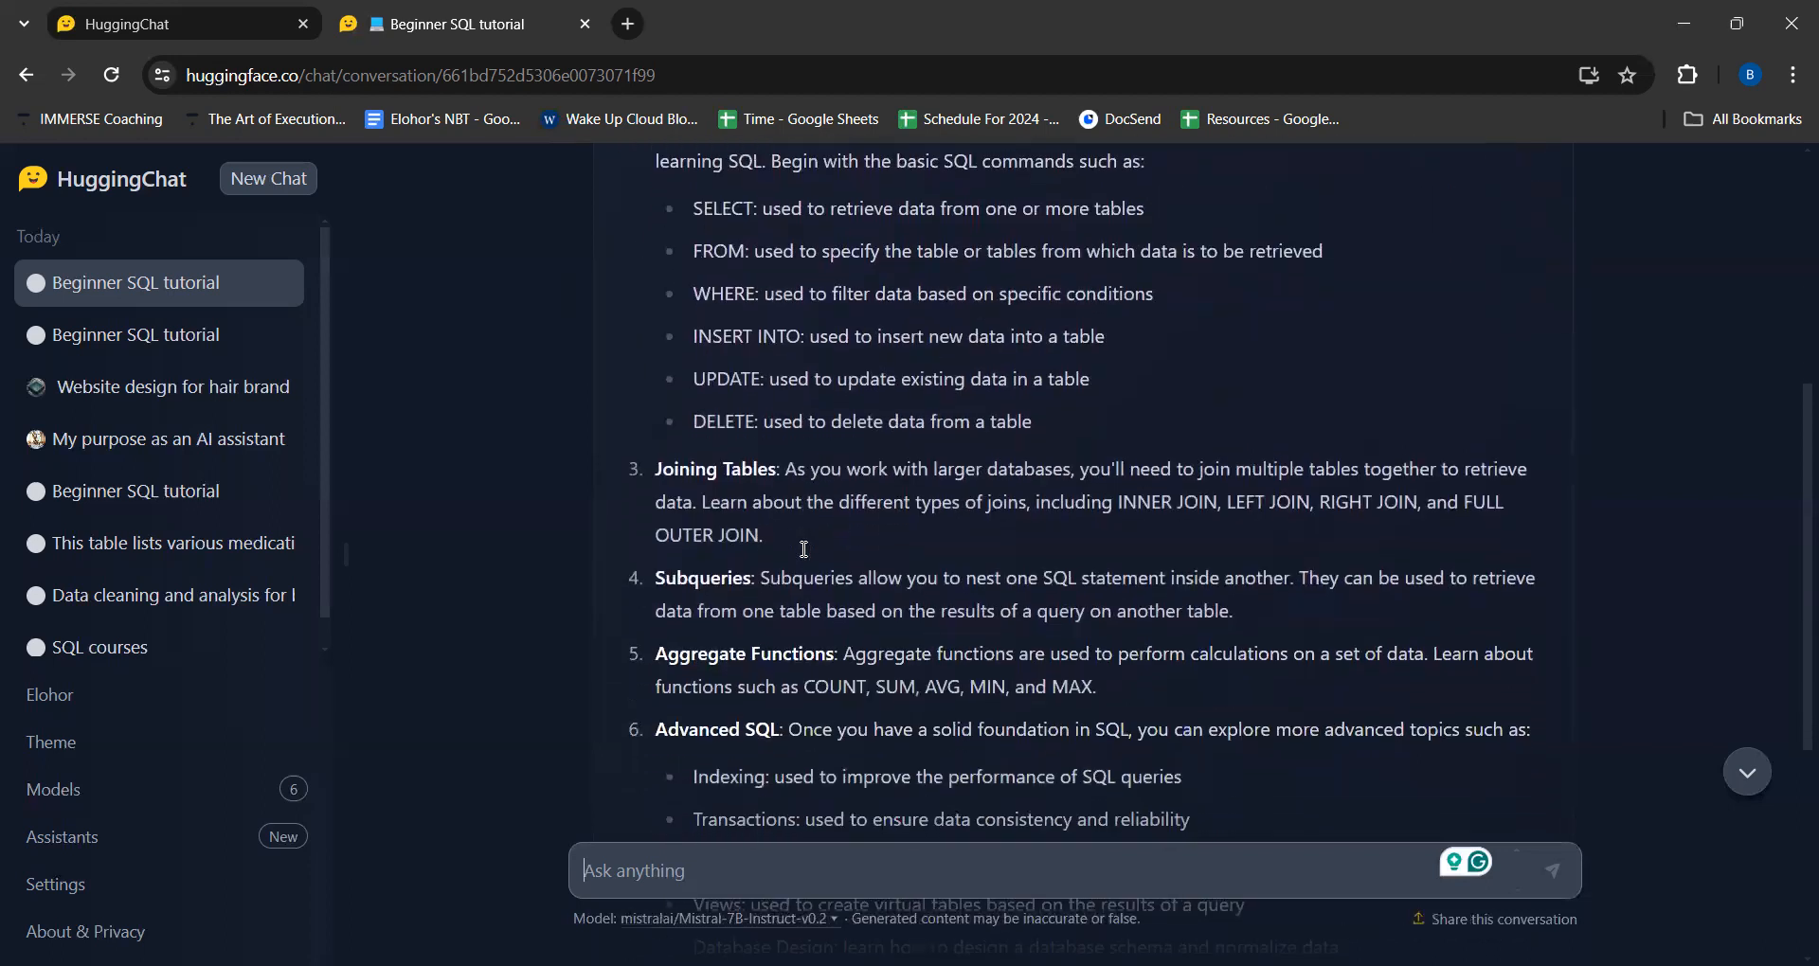
scroll(804, 550, up, 3)
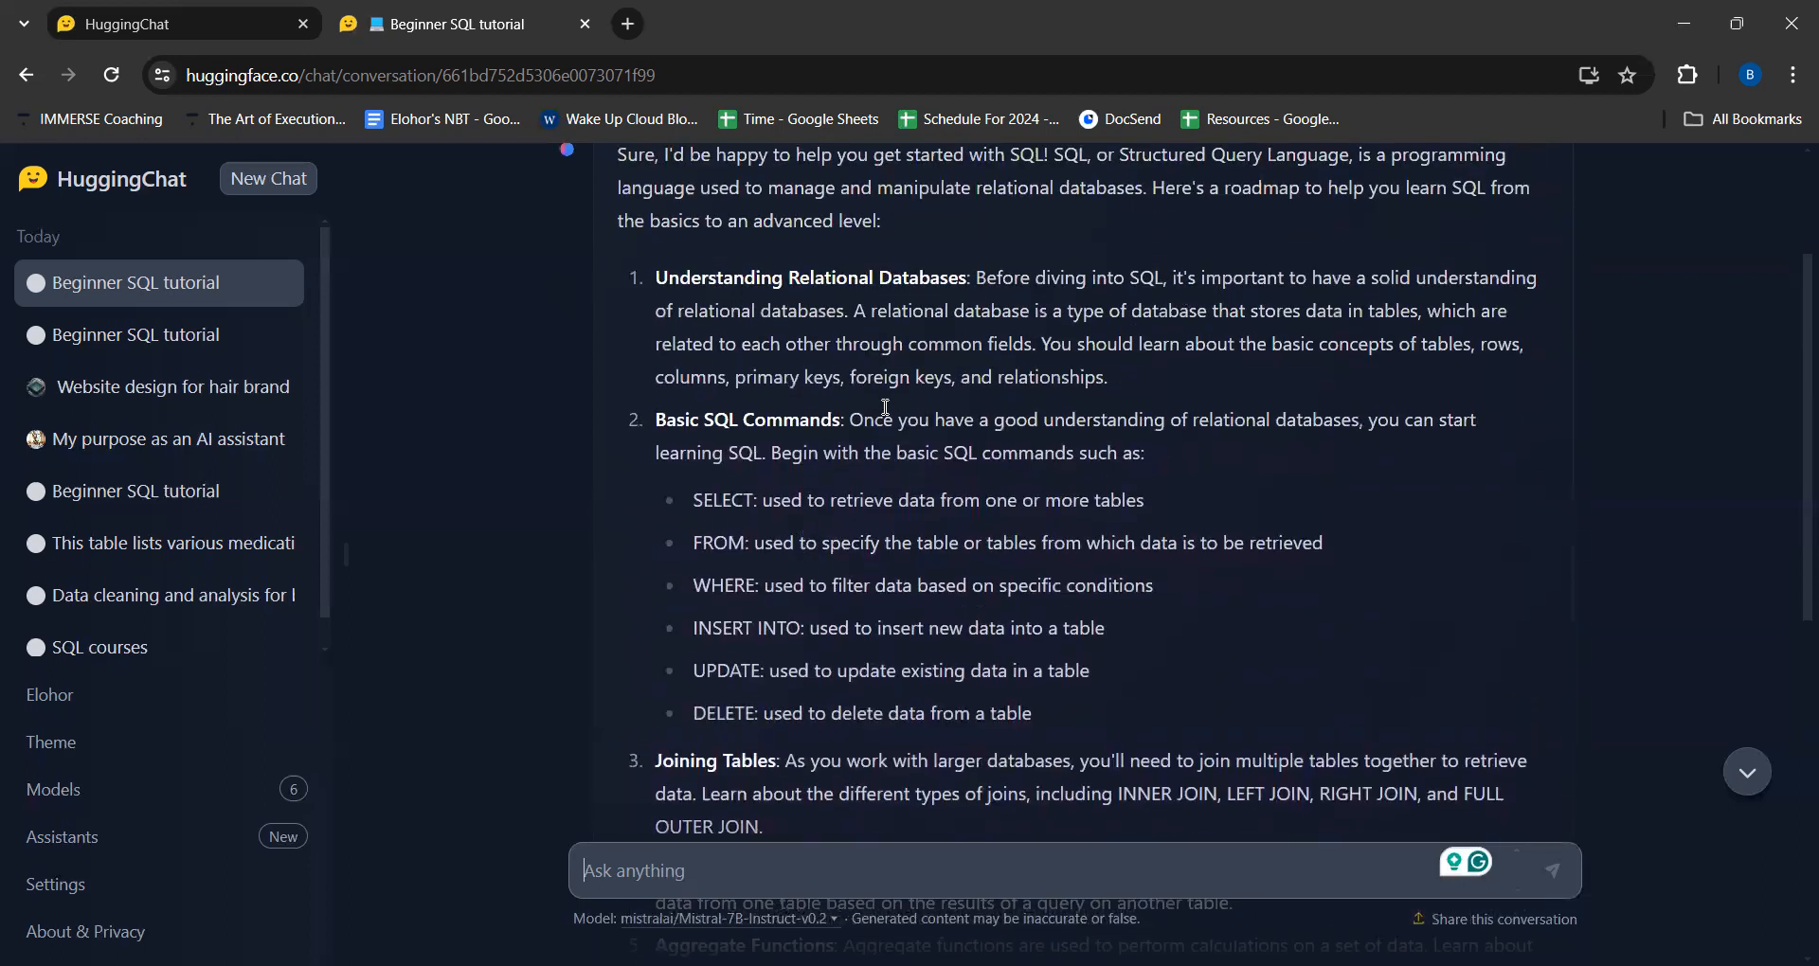
scroll(888, 407, down, 4)
scroll(888, 407, up, 5)
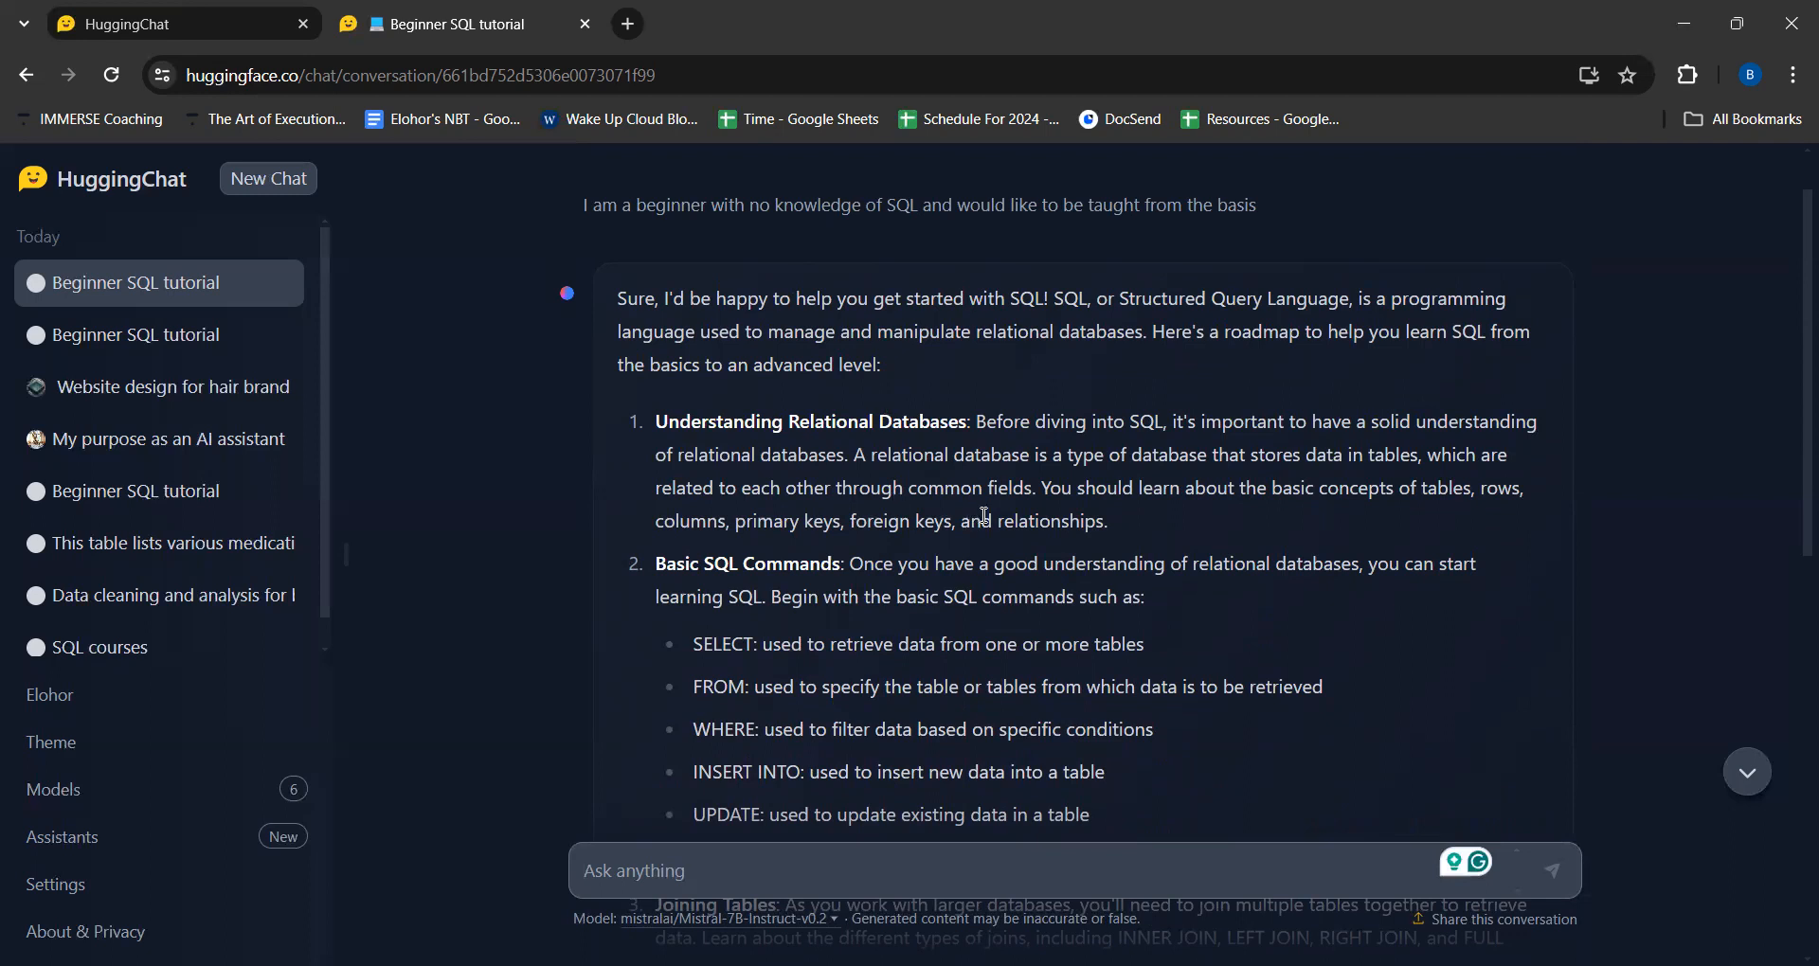
scroll(984, 515, down, 7)
scroll(983, 515, down, 1)
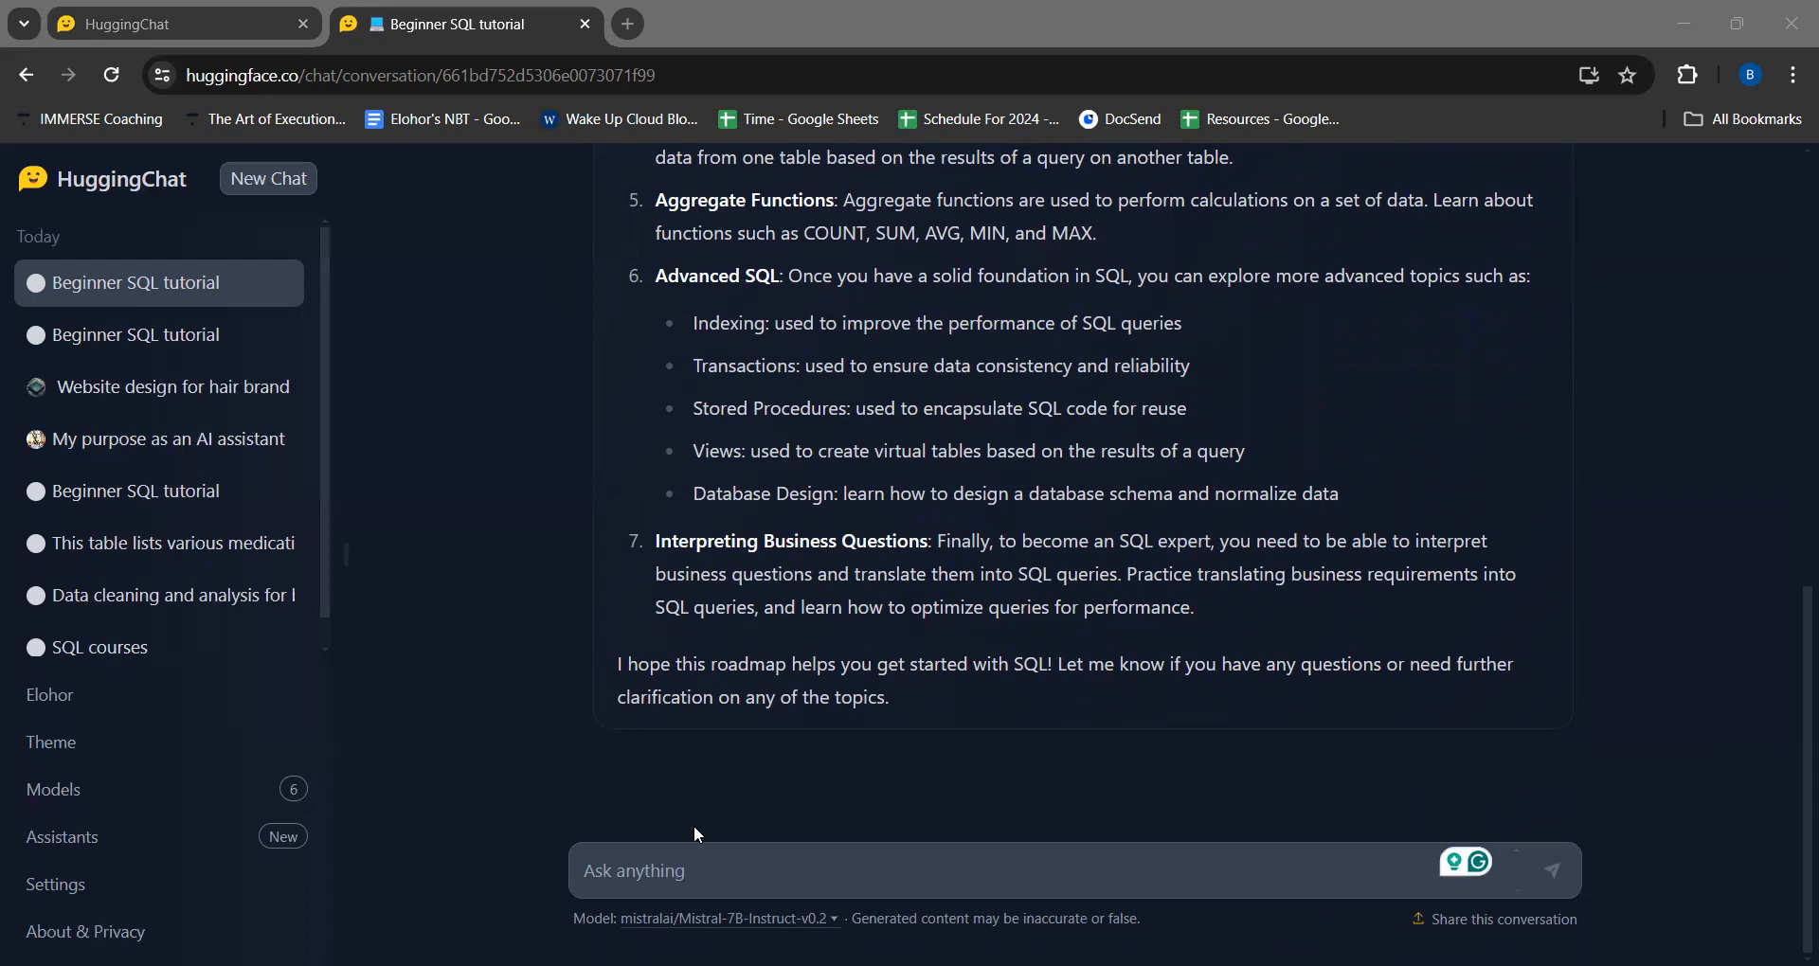
- Send the follow-up prompt "Give me an assessment to assess what has been taught without providing the answers just options"
click(671, 876)
text(Give me an assessment to assess what has been taught without providing the answers just options)
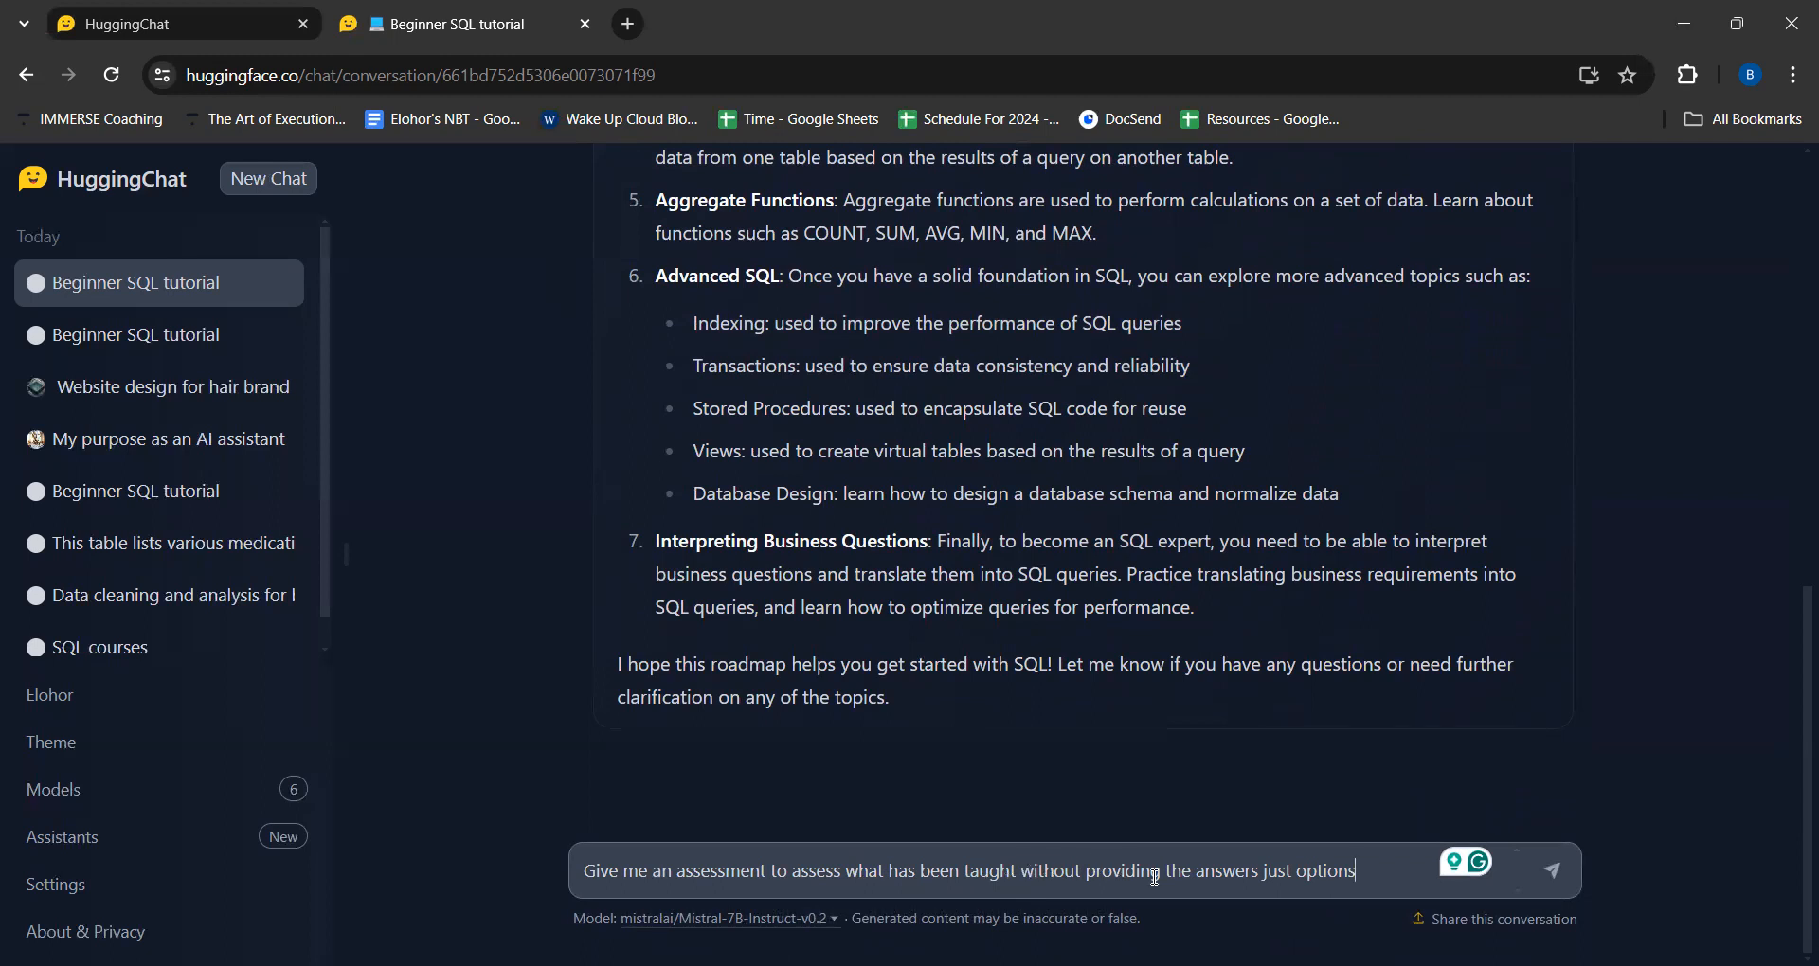
key(Return)
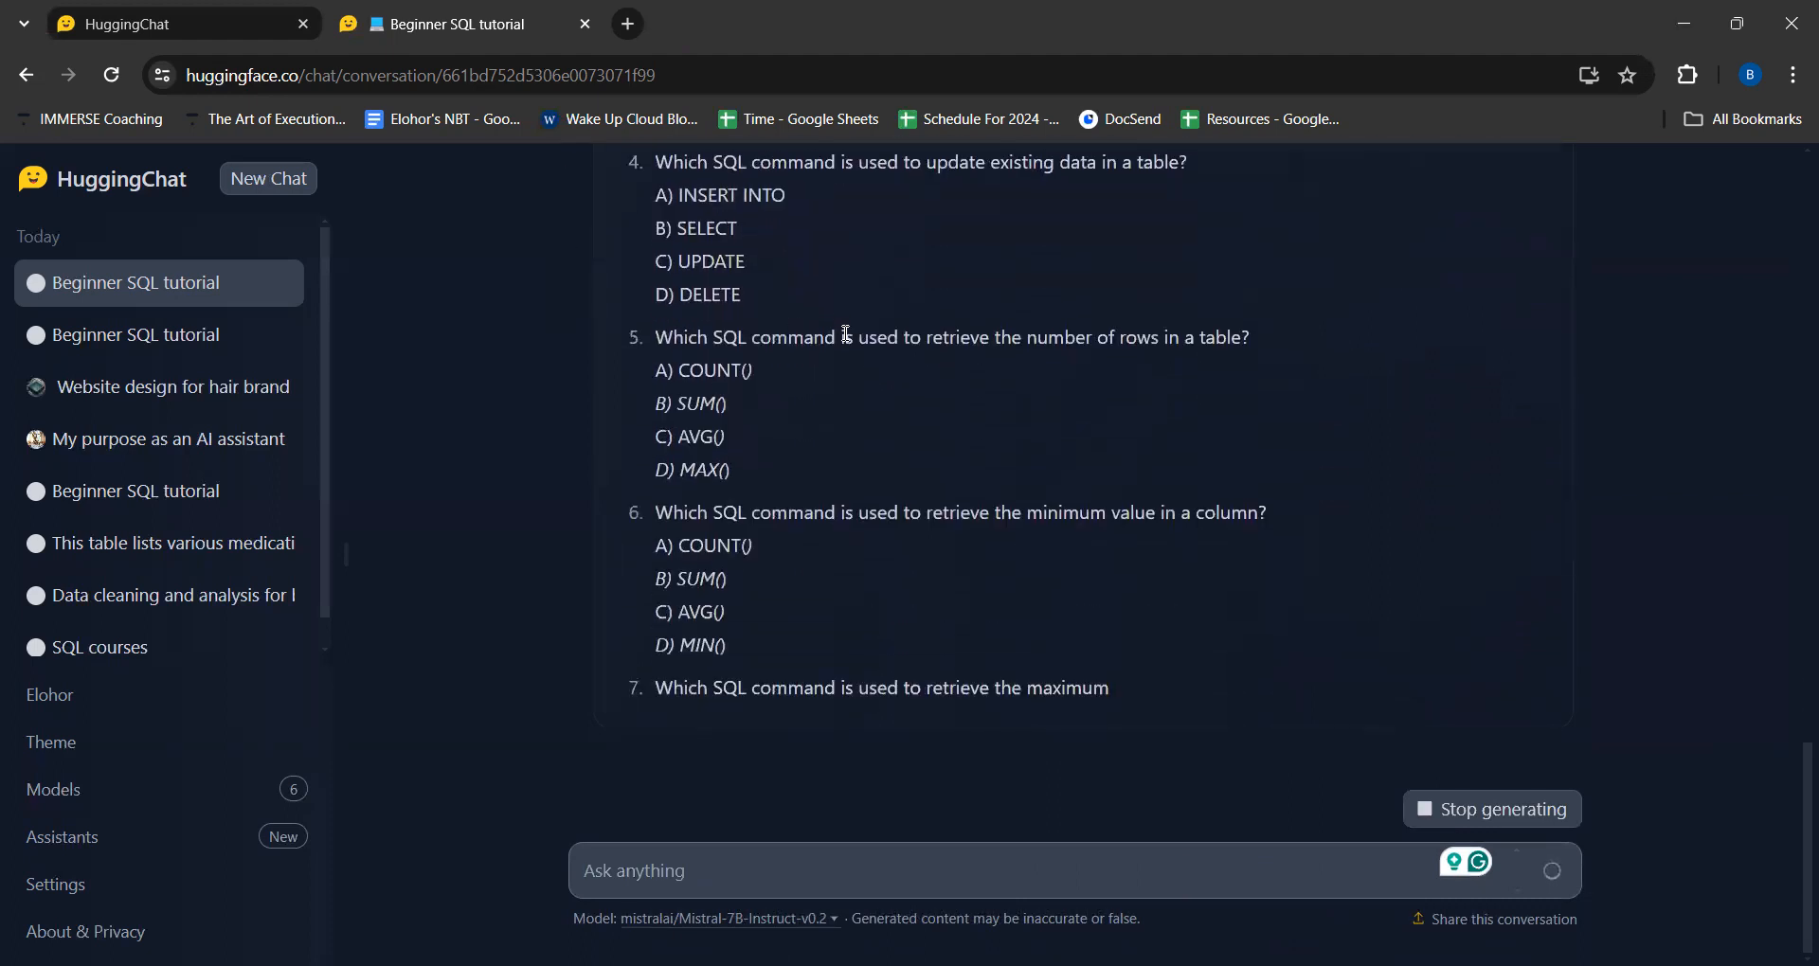
- Examine the generated multiple-choice assessment's questions and answer options, and check them against the topics in the roadmap
scroll(1002, 588, up, 1)
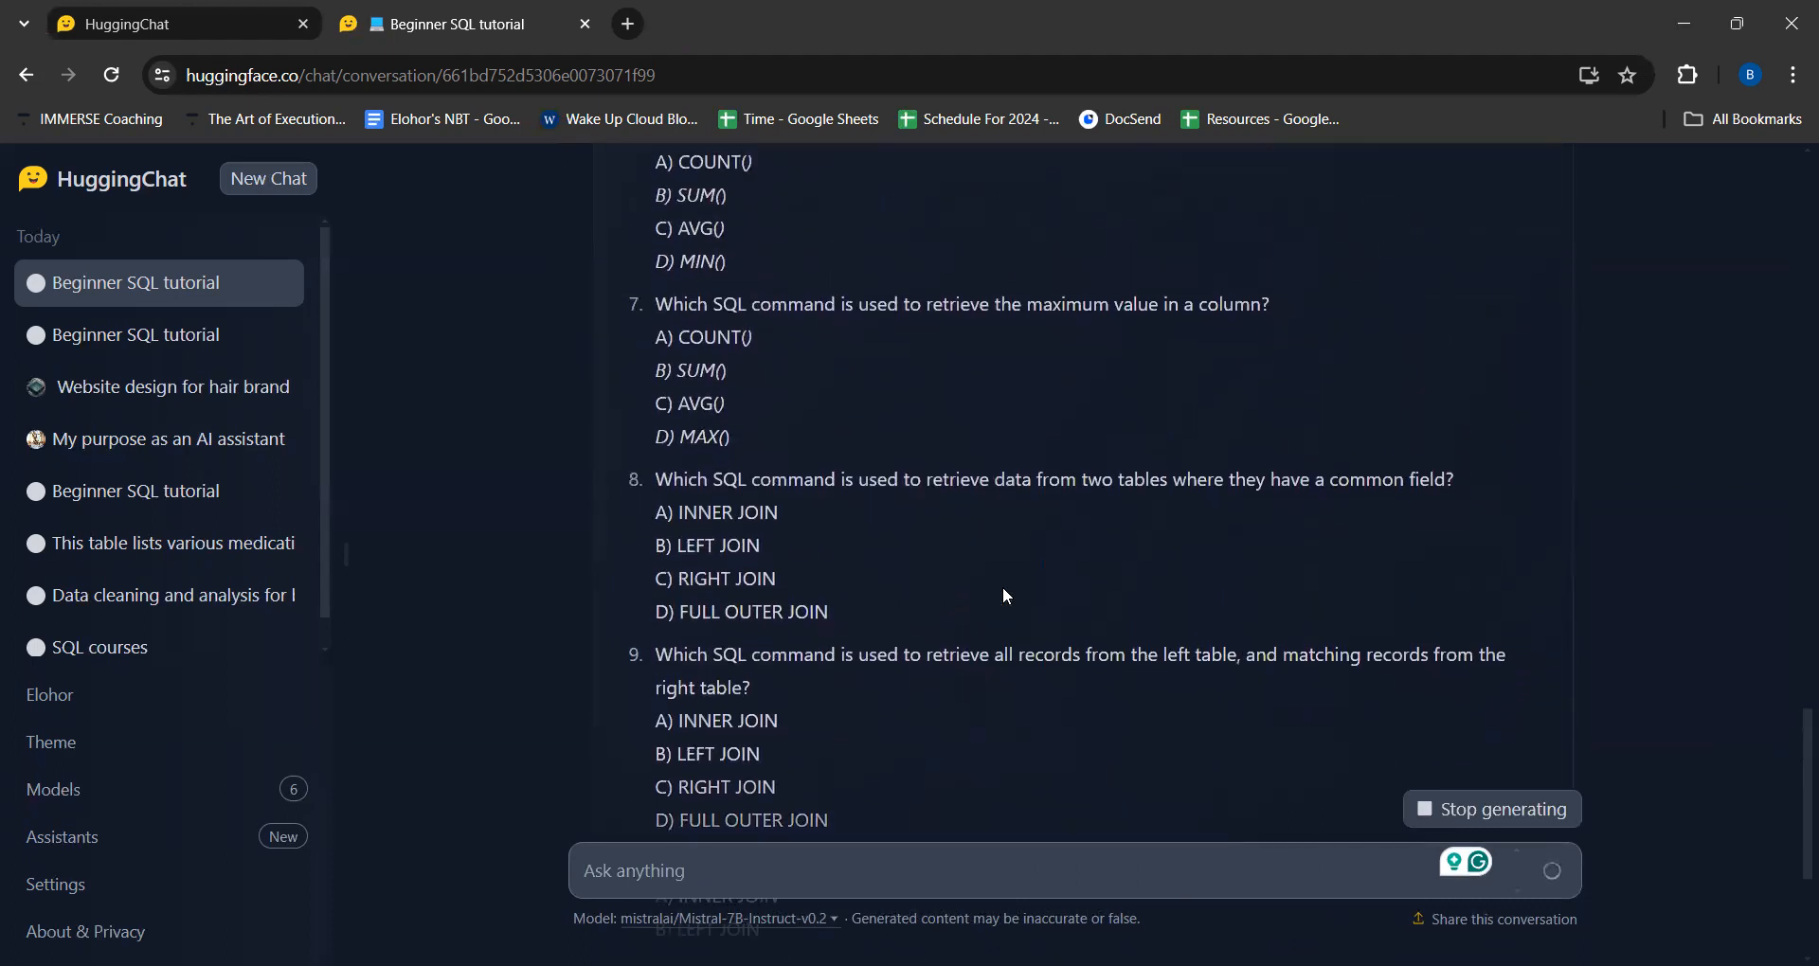
scroll(1002, 587, up, 6)
scroll(1004, 589, up, 8)
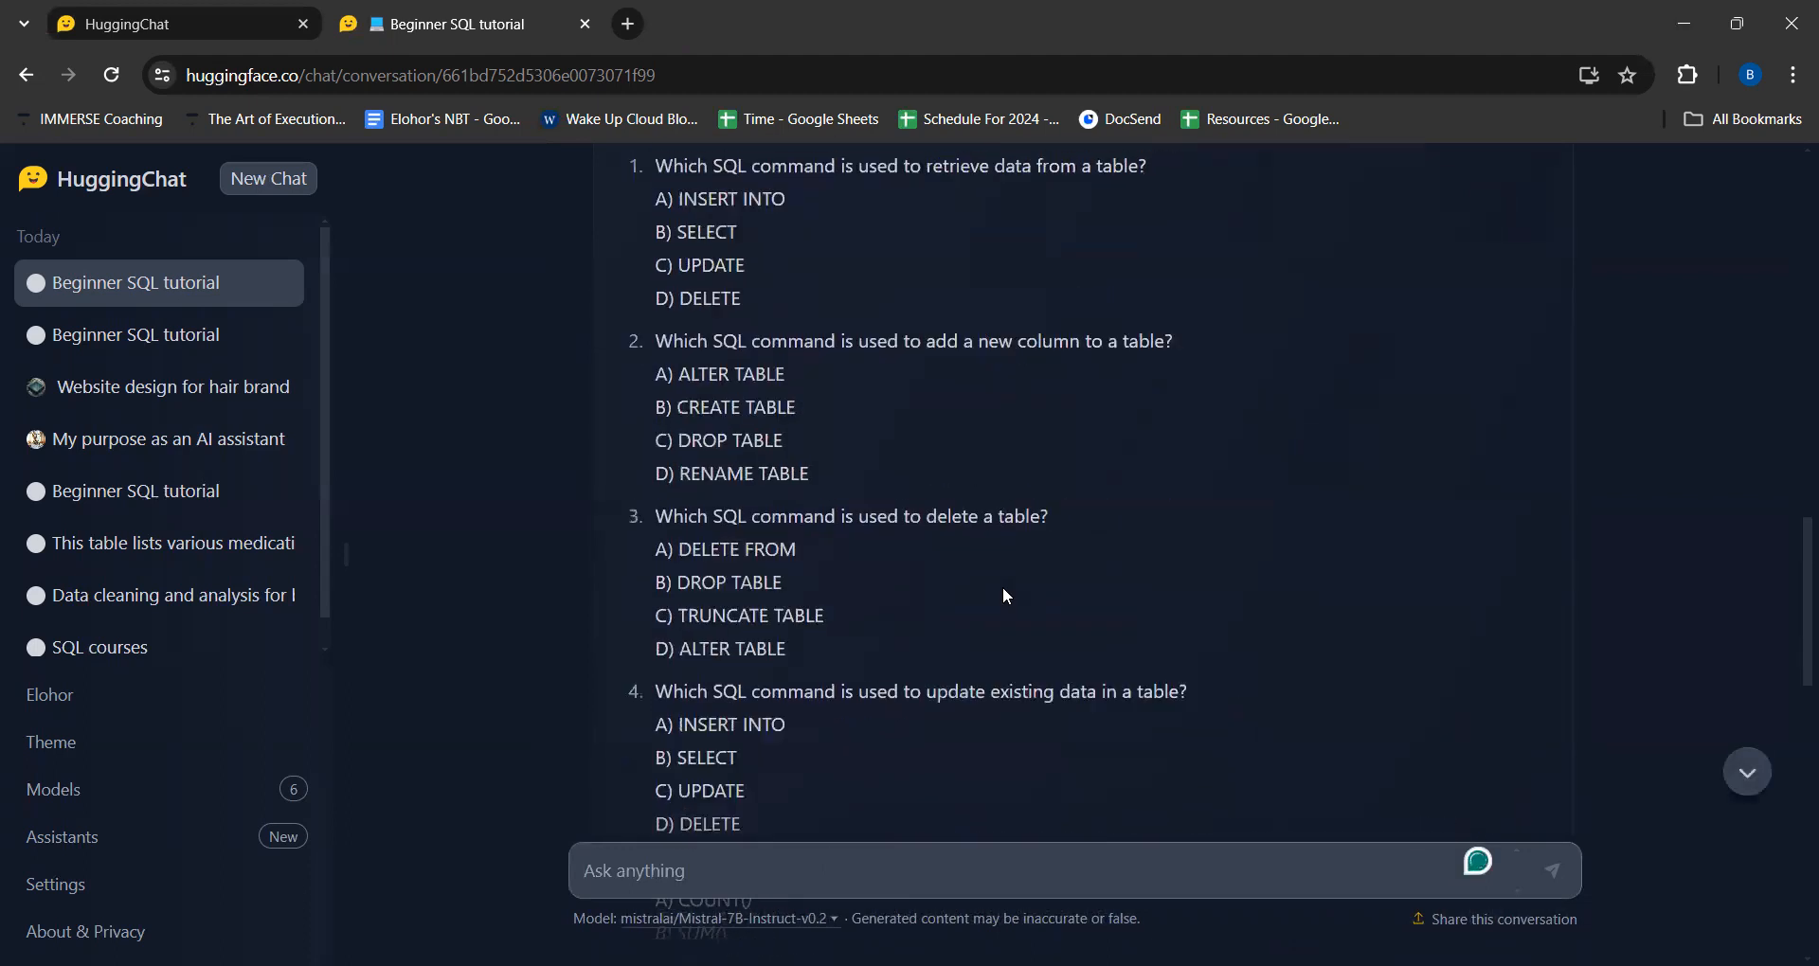
scroll(1004, 594, down, 1)
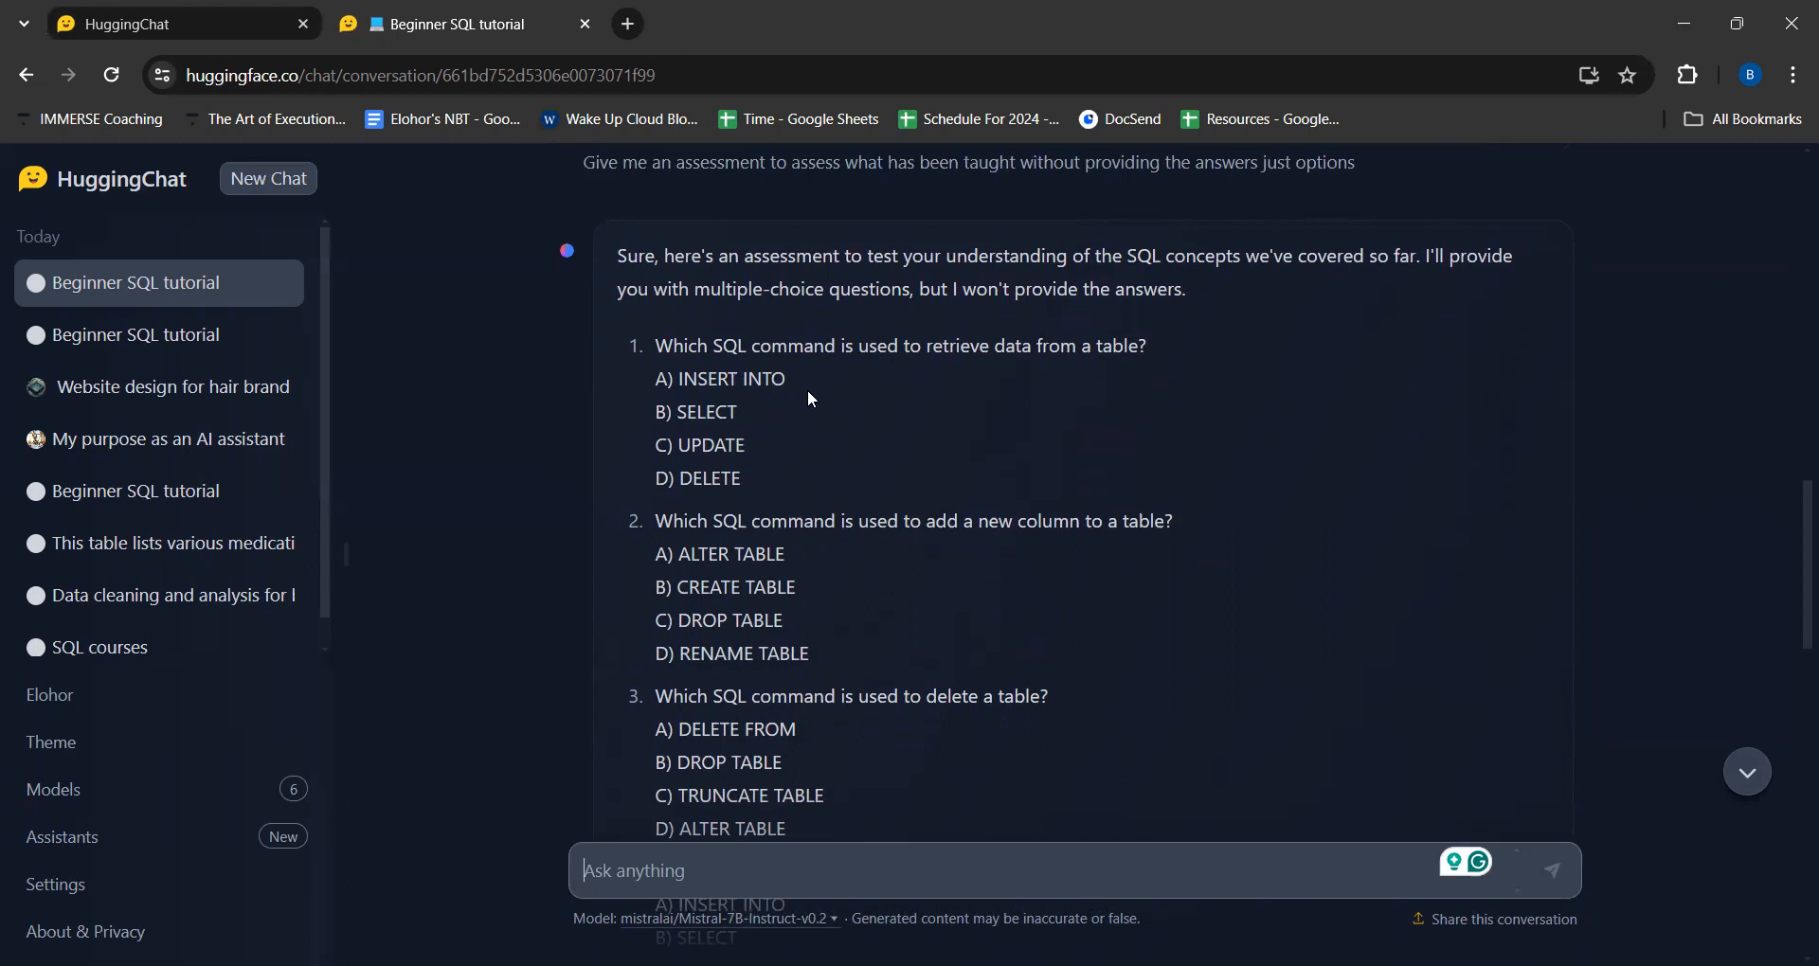
scroll(807, 390, down, 13)
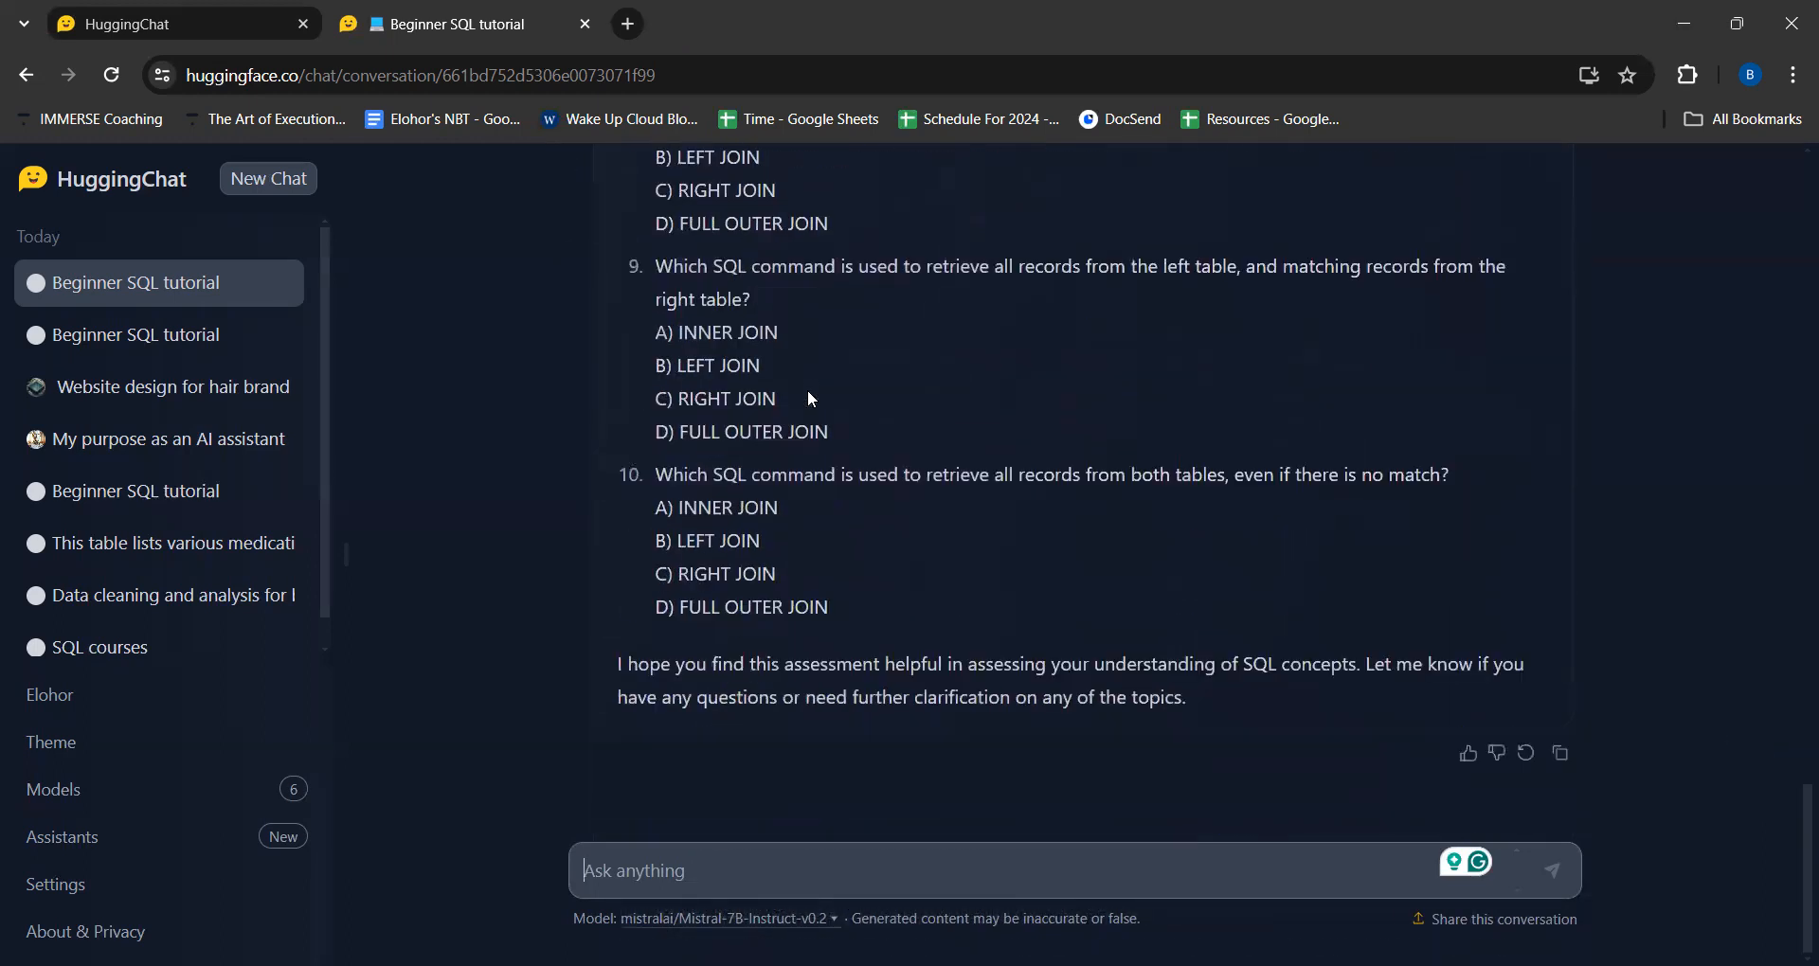
scroll(808, 391, up, 9)
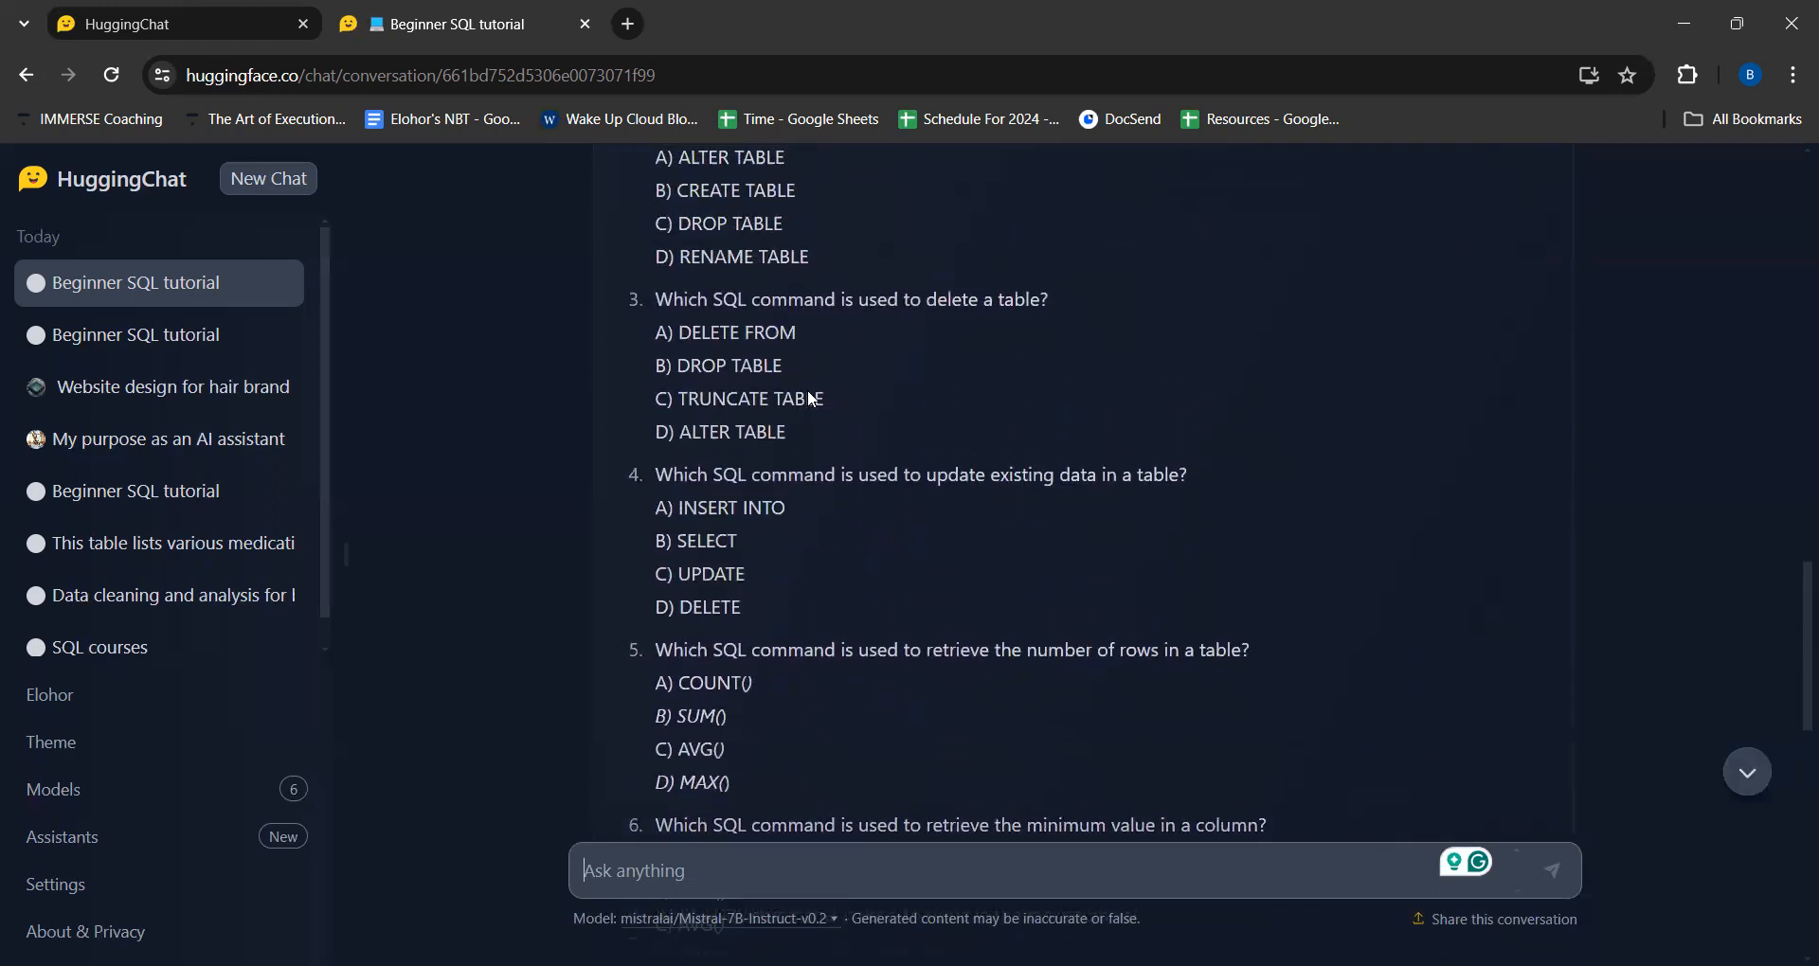
scroll(808, 391, up, 6)
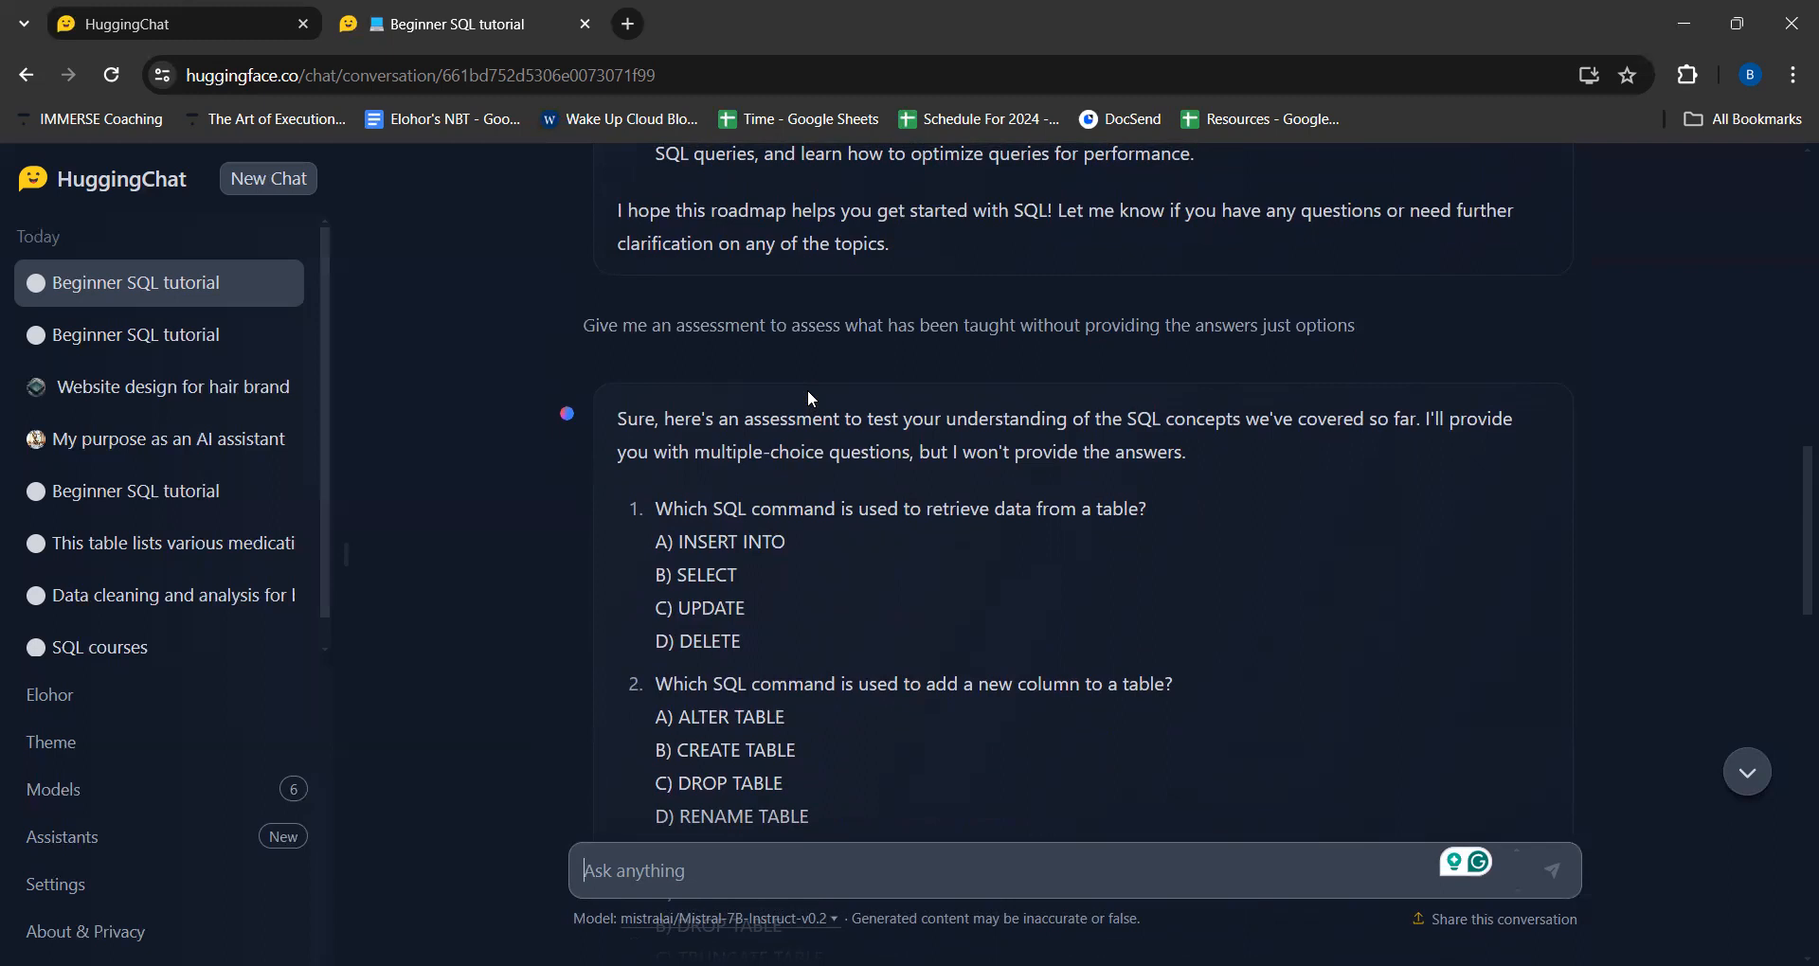
scroll(807, 389, up, 15)
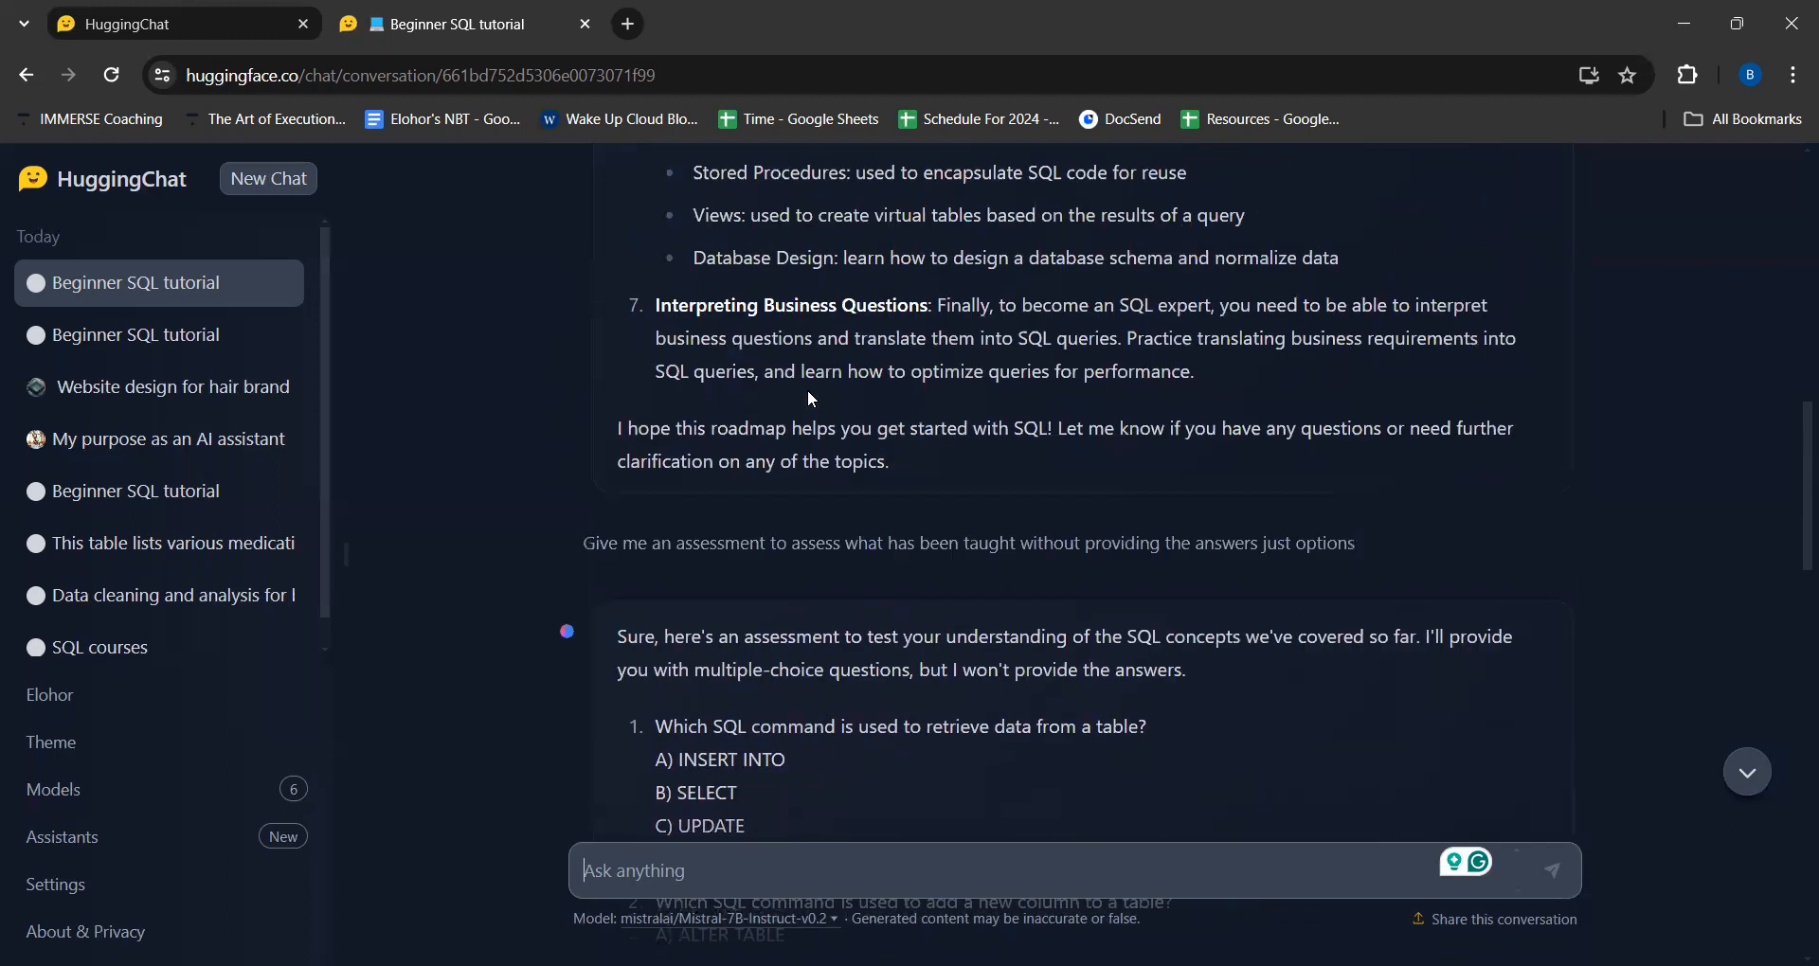
scroll(809, 391, up, 5)
scroll(809, 391, down, 10)
scroll(807, 390, down, 18)
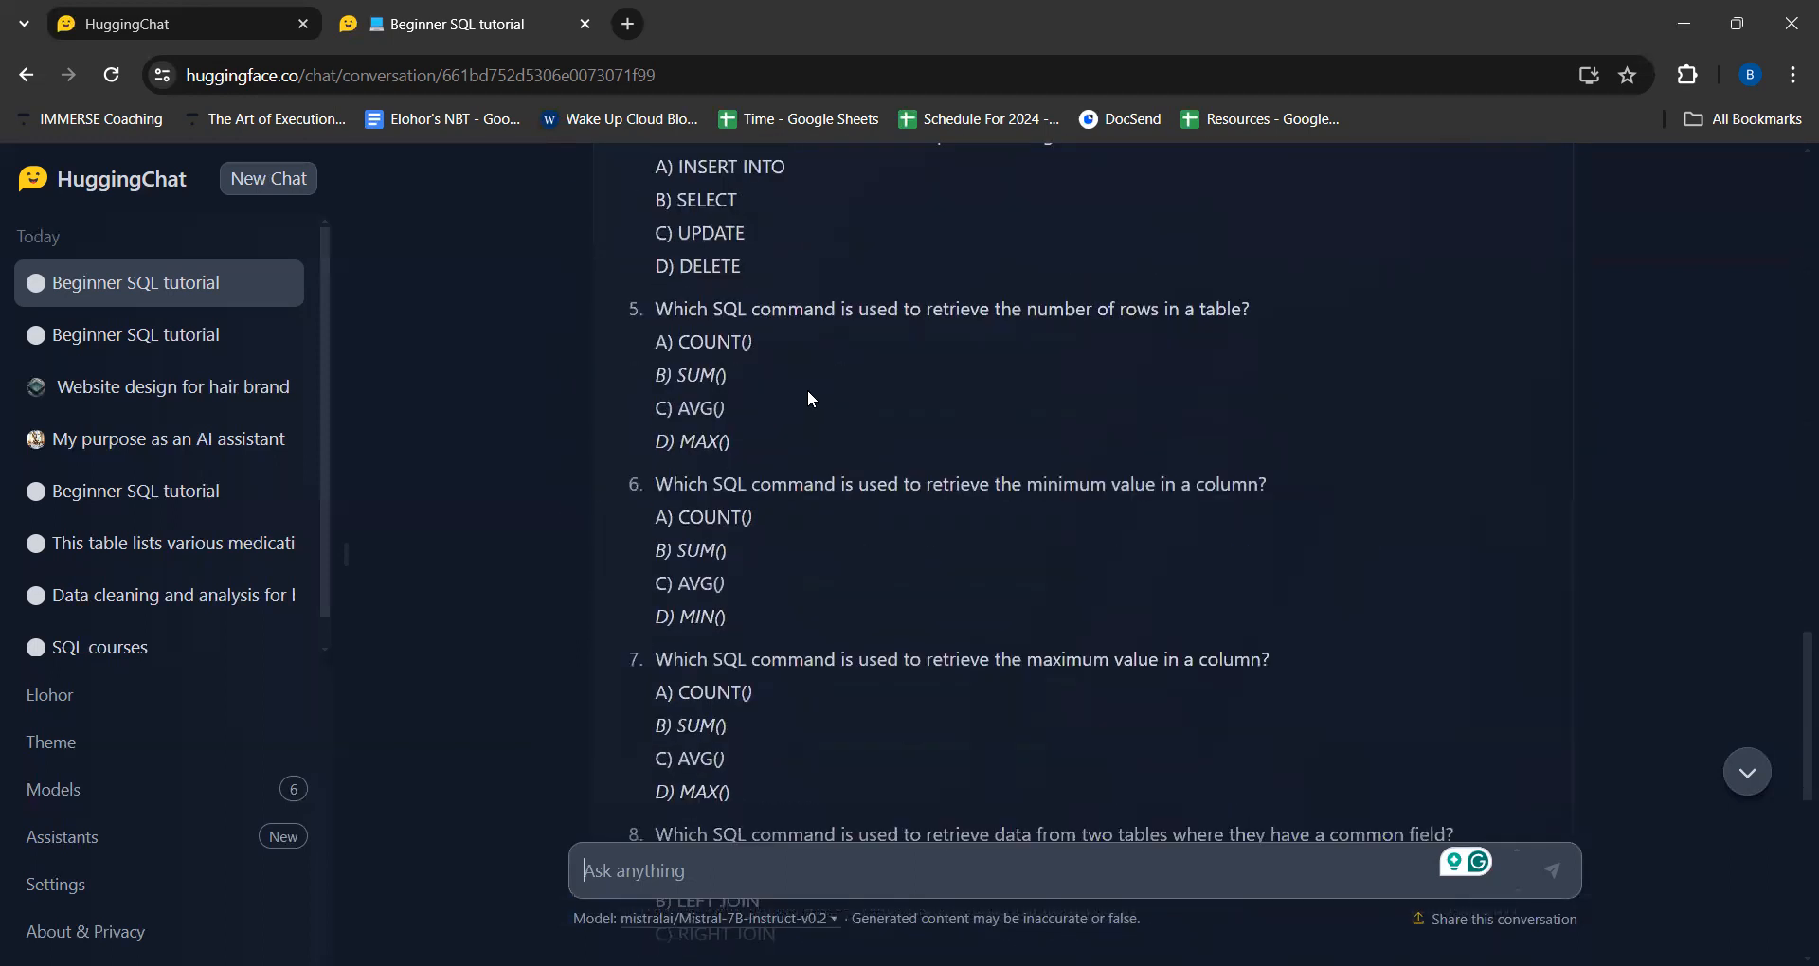
scroll(756, 475, down, 5)
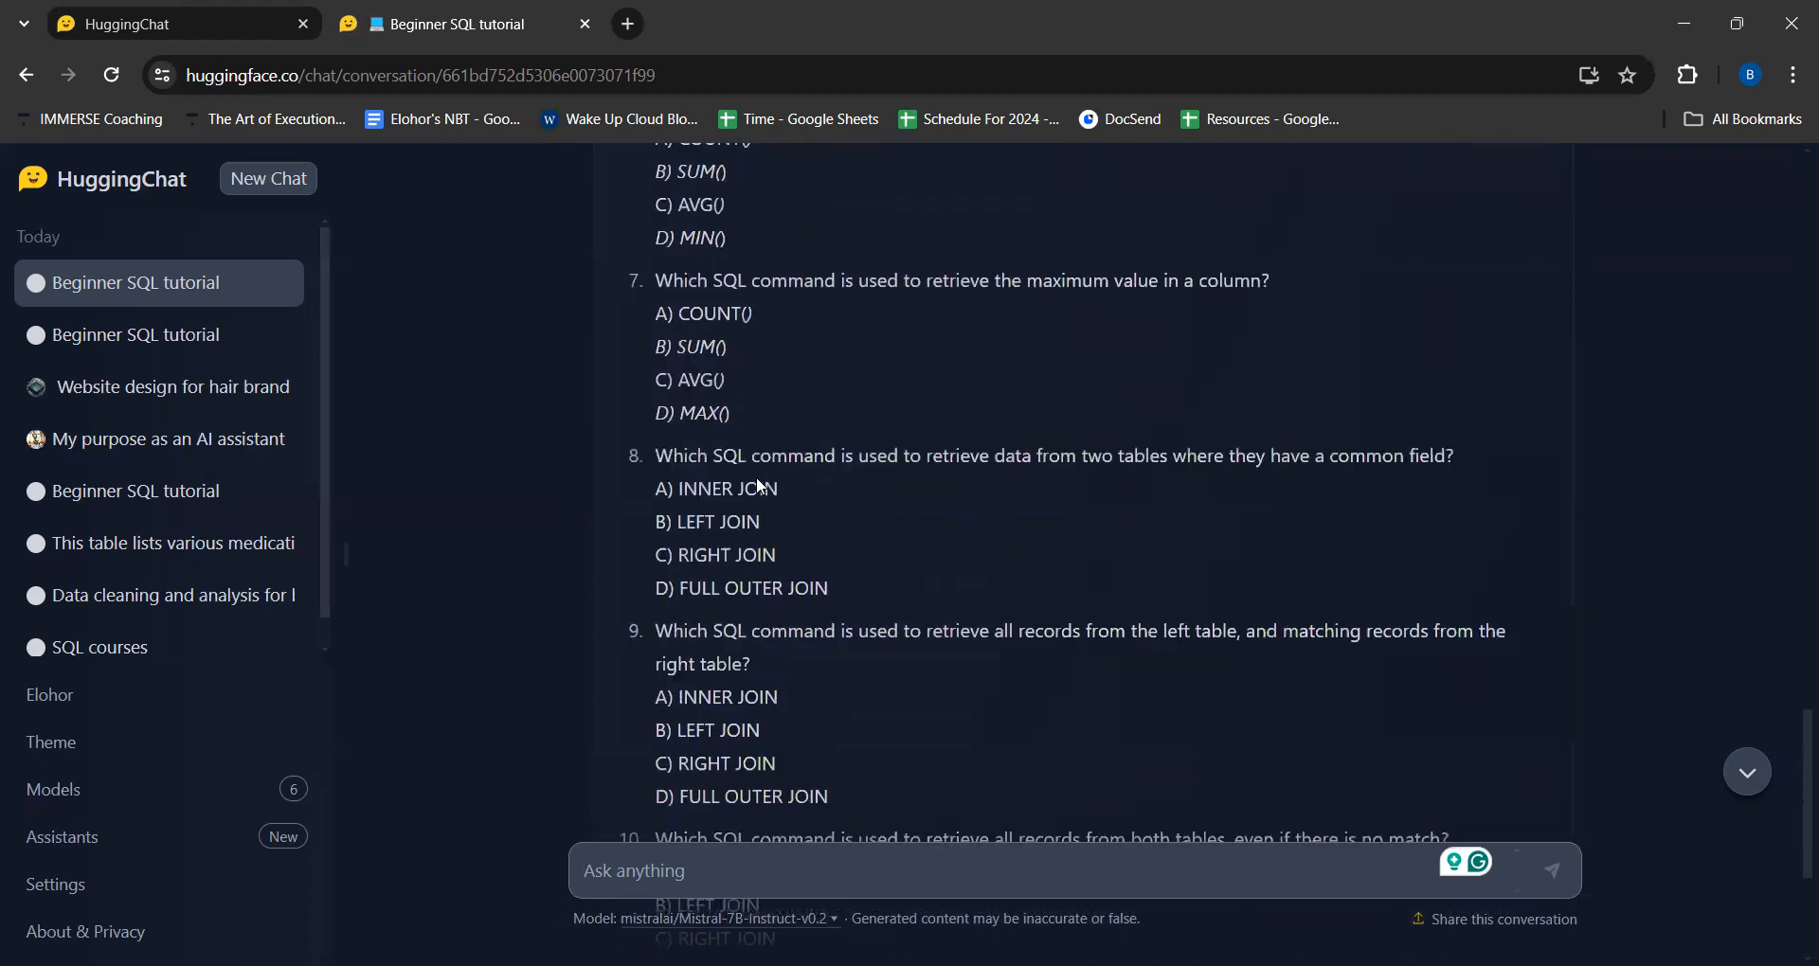
scroll(756, 475, down, 3)
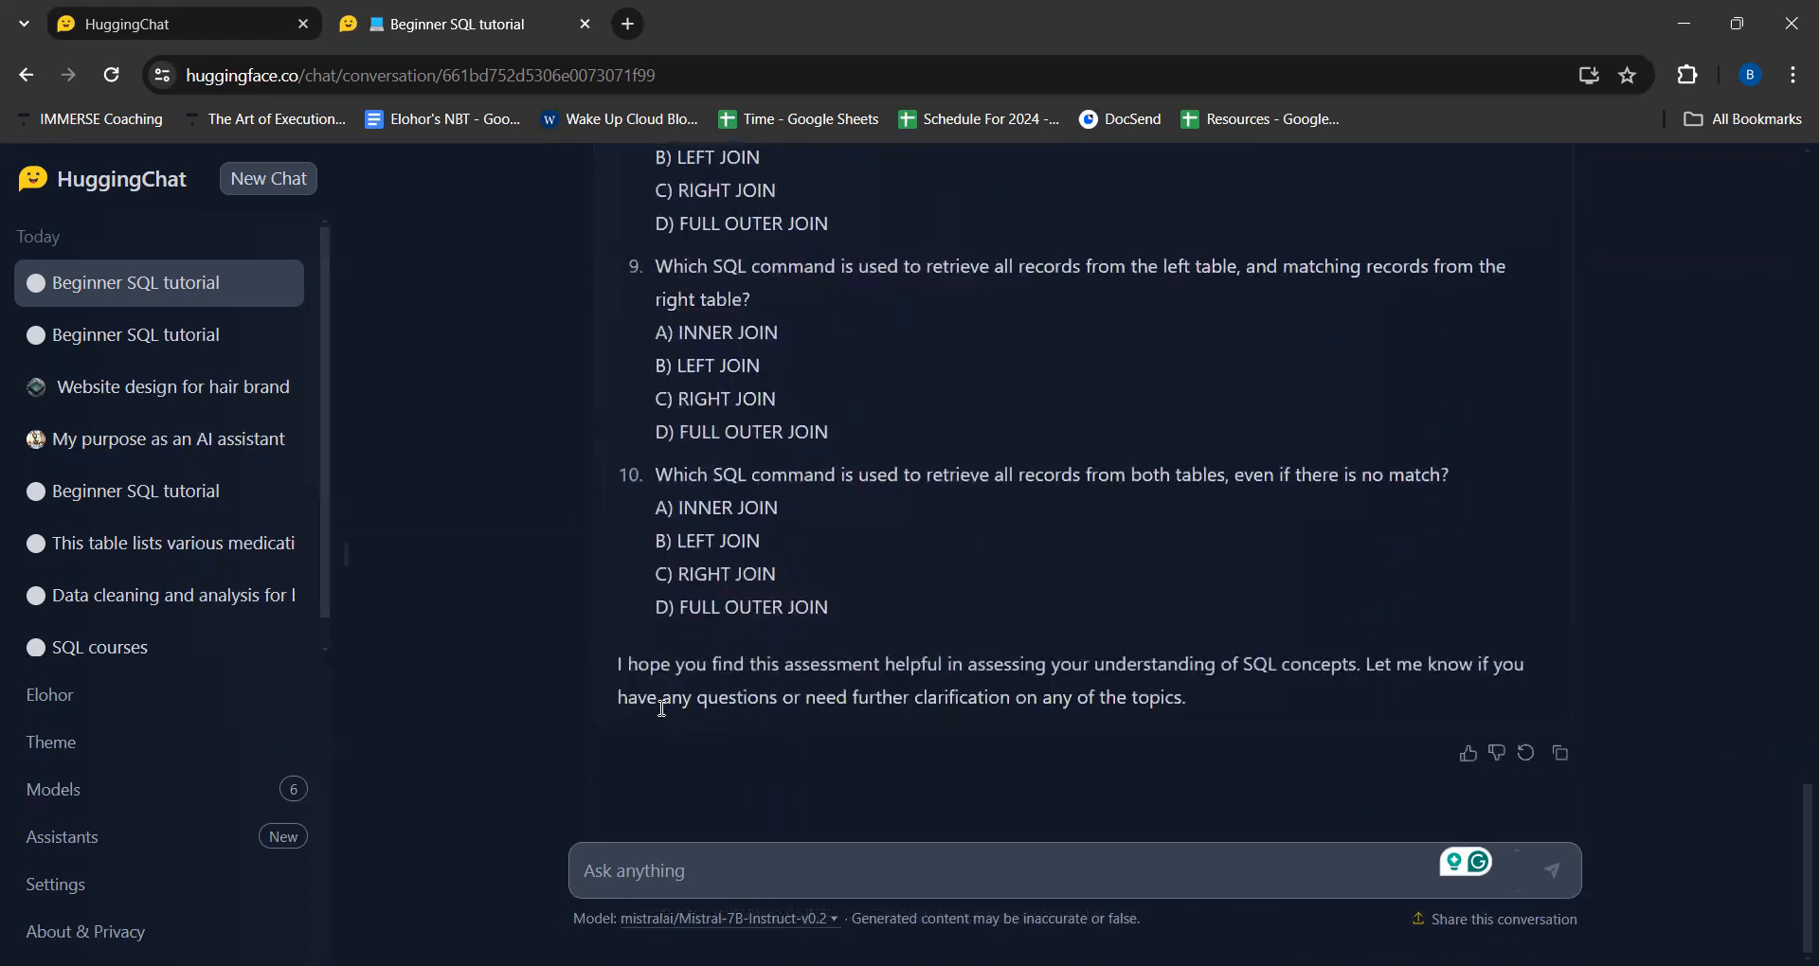